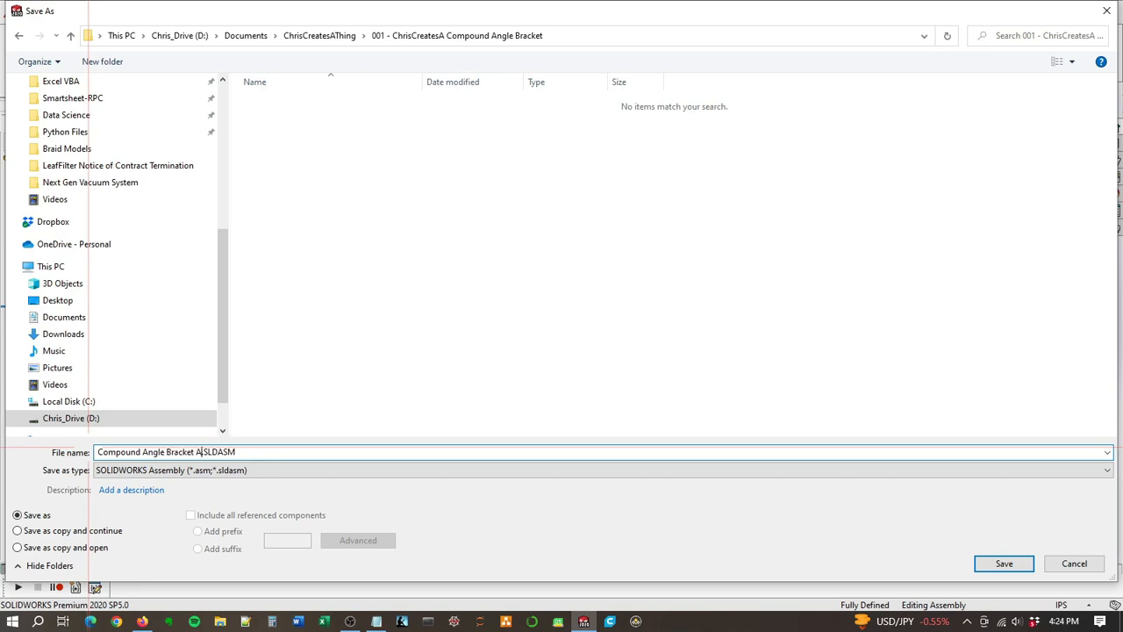
Step: Save the assembly as Compound Angle Bracket Assembly and create a new part document
{"action": "key", "text": "Return"}
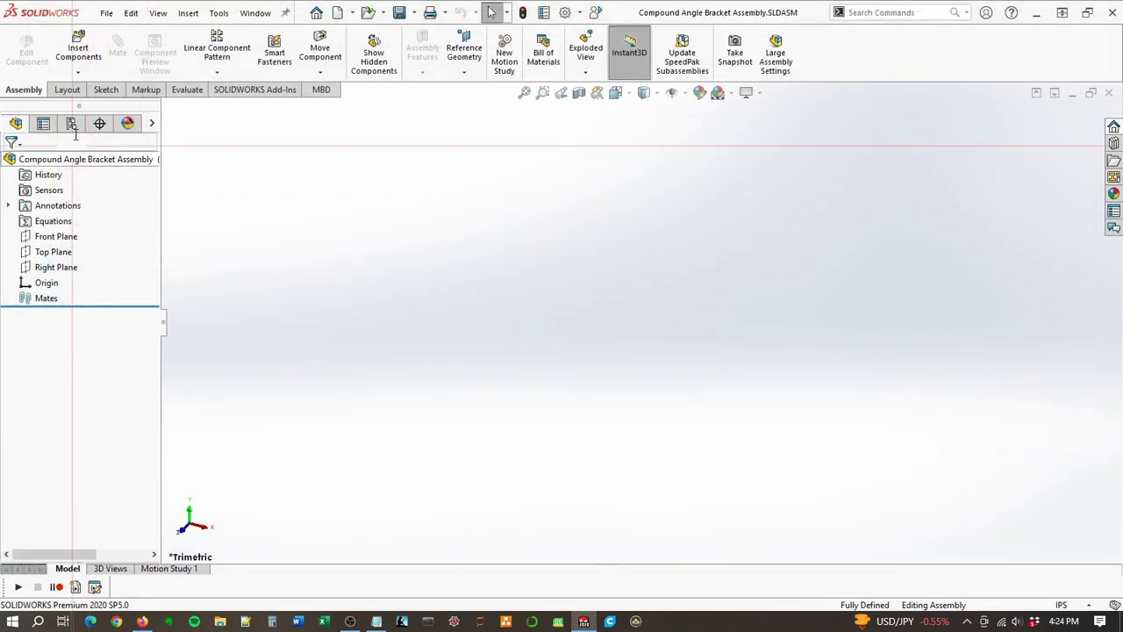
{"action": "left_click", "coordinate": [106, 13]}
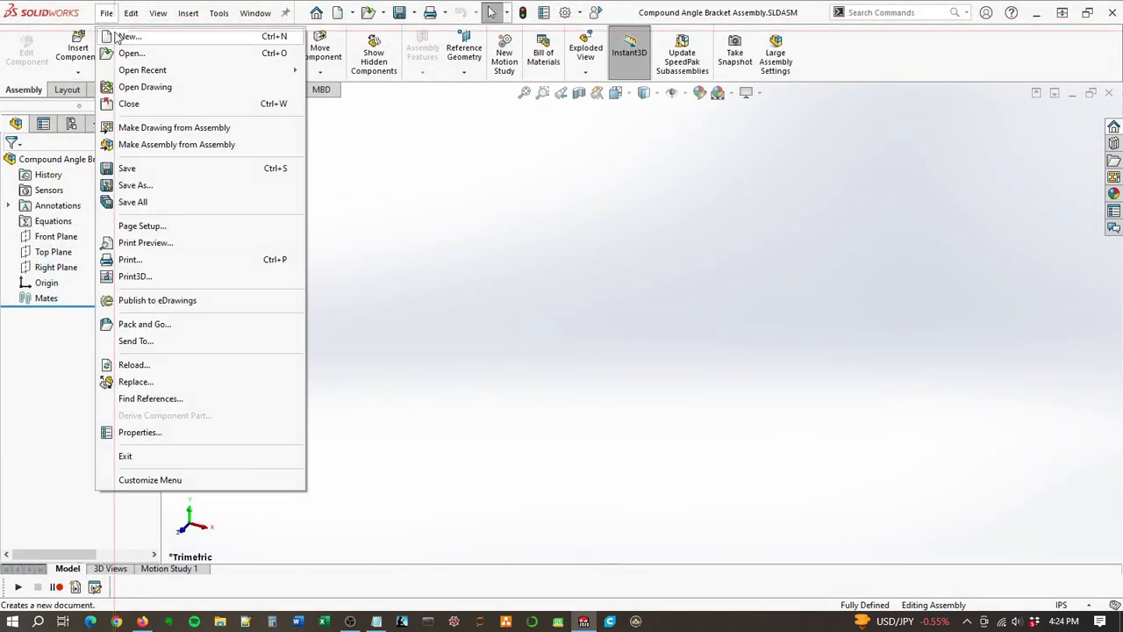
{"action": "left_click", "coordinate": [114, 35]}
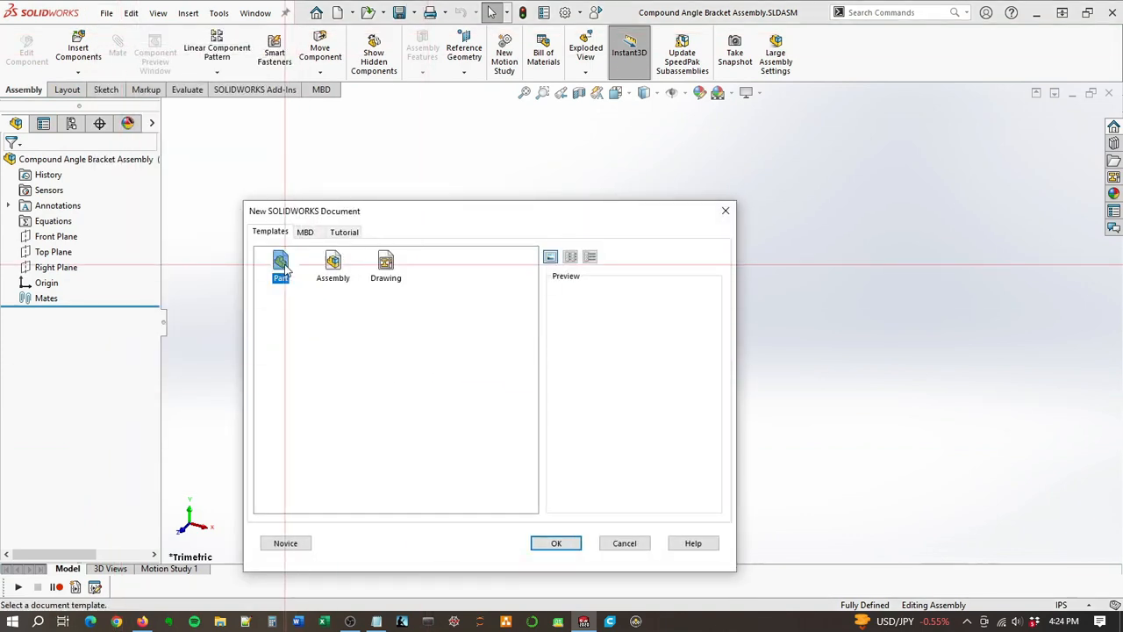
{"action": "double_click", "coordinate": [280, 263]}
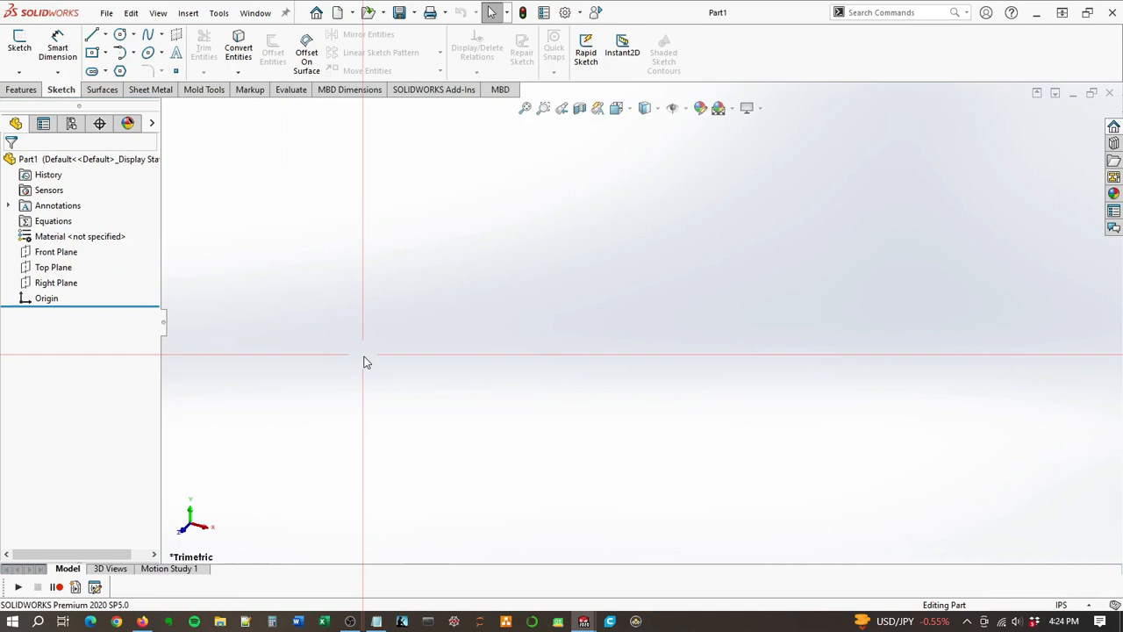
Step: Sketch a tall, narrow center rectangle on the Front Plane, centered on the origin, about 0.72 in wide and 7 in tall
{"action": "left_click", "coordinate": [52, 257]}
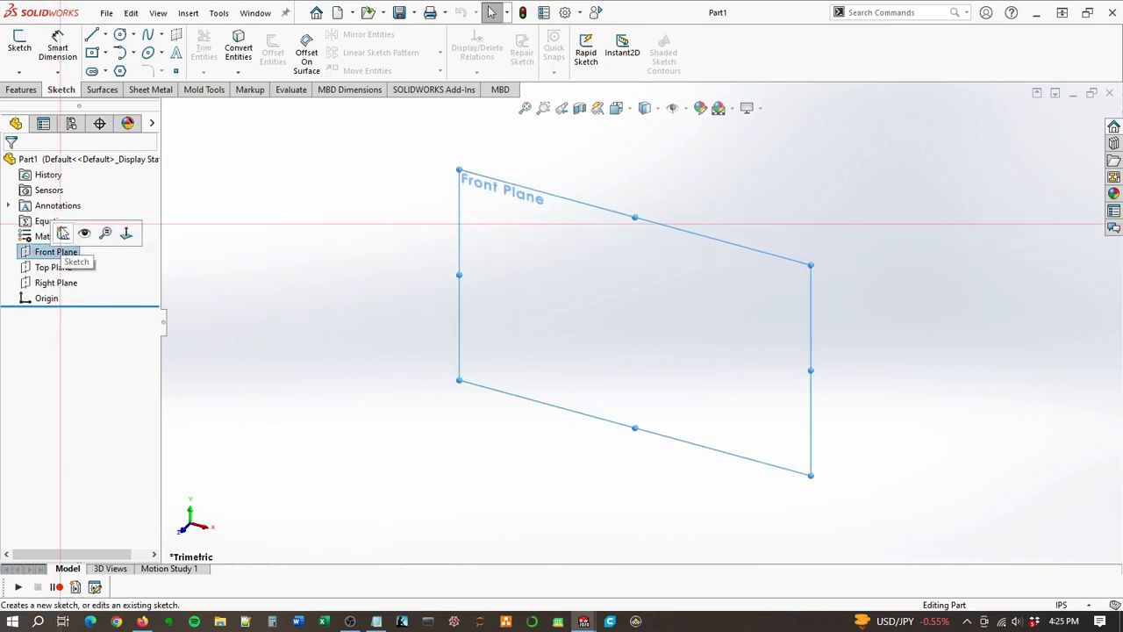
{"action": "left_click", "coordinate": [94, 234]}
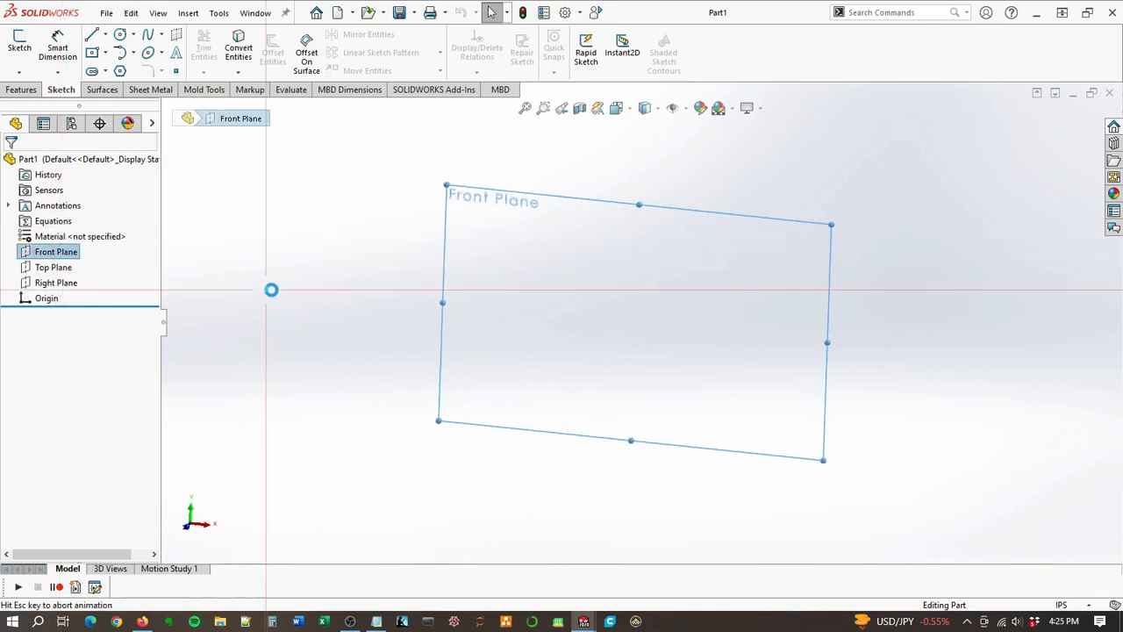
{"action": "left_click", "coordinate": [93, 53]}
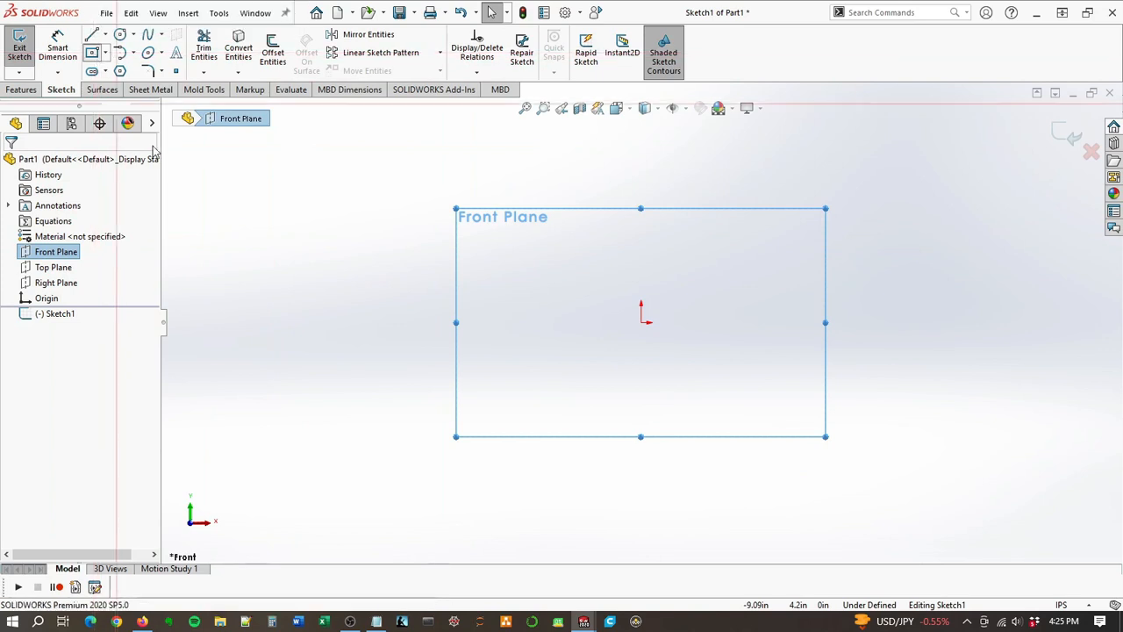
{"action": "left_click", "coordinate": [644, 323]}
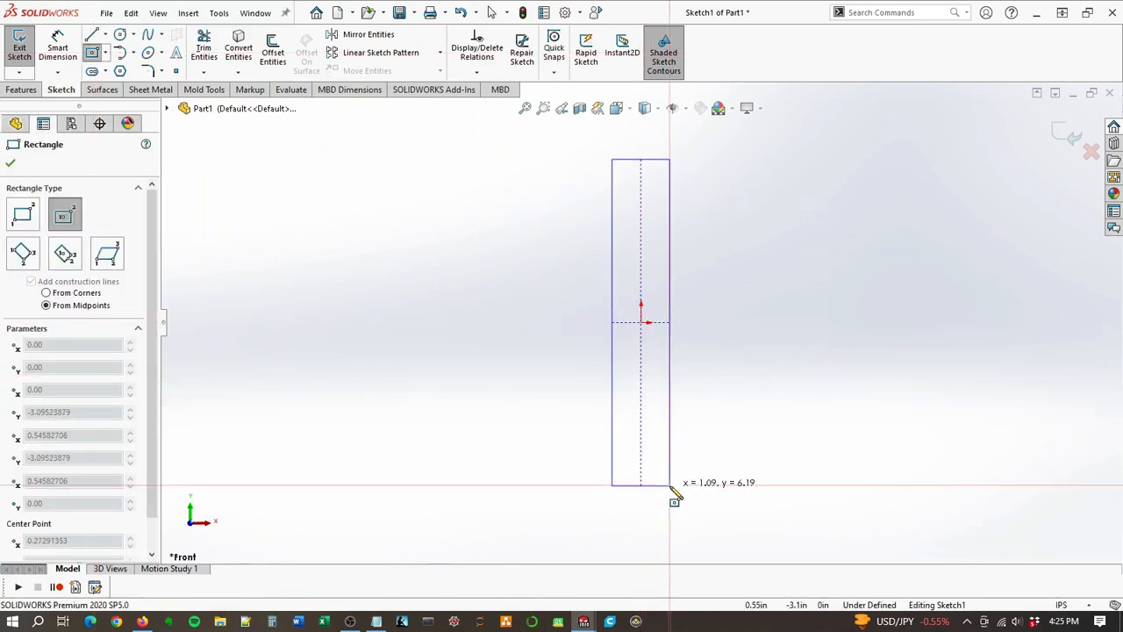
{"action": "left_click", "coordinate": [662, 509]}
Step: Dimension the rectangle's lower edge and set its width to 0.75 in
{"action": "key", "text": "d"}
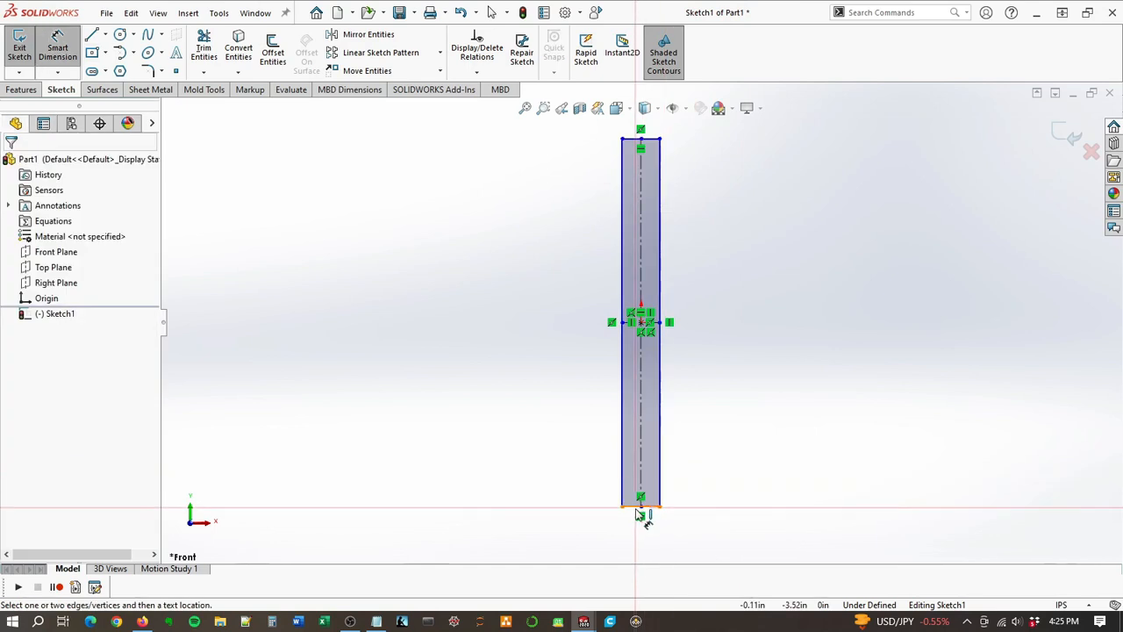
{"action": "left_click", "coordinate": [638, 509]}
{"action": "left_click", "coordinate": [646, 544]}
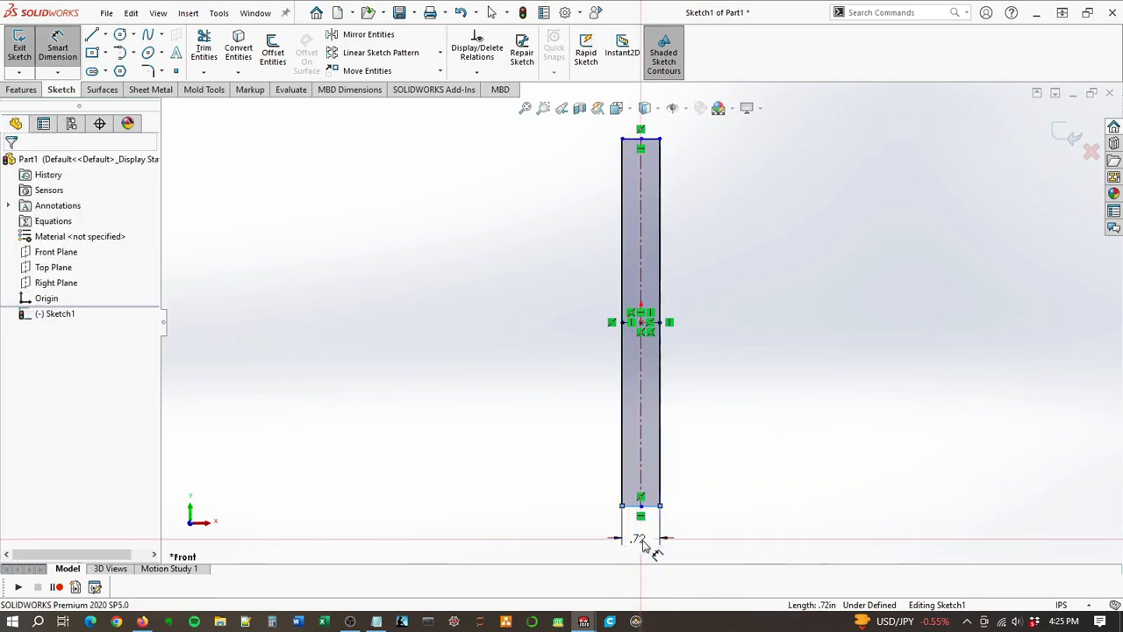
{"action": "type", "text": ".75"}
{"action": "key", "text": "Return"}
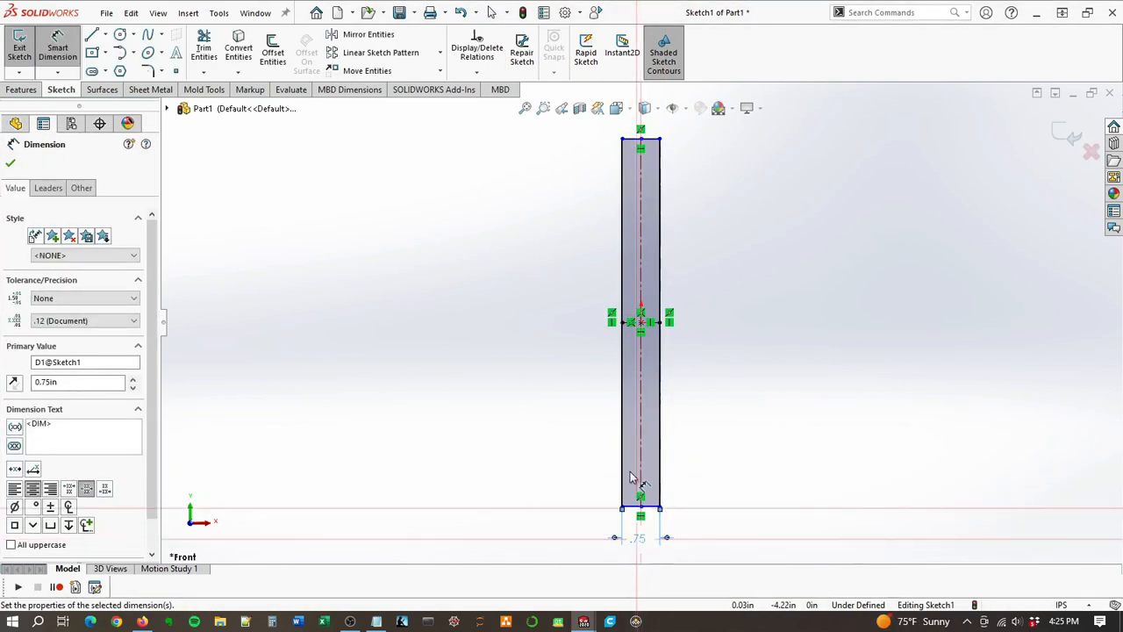
Step: Dimension the rectangle's long vertical side and set its height to 24 in
{"action": "left_click", "coordinate": [621, 383]}
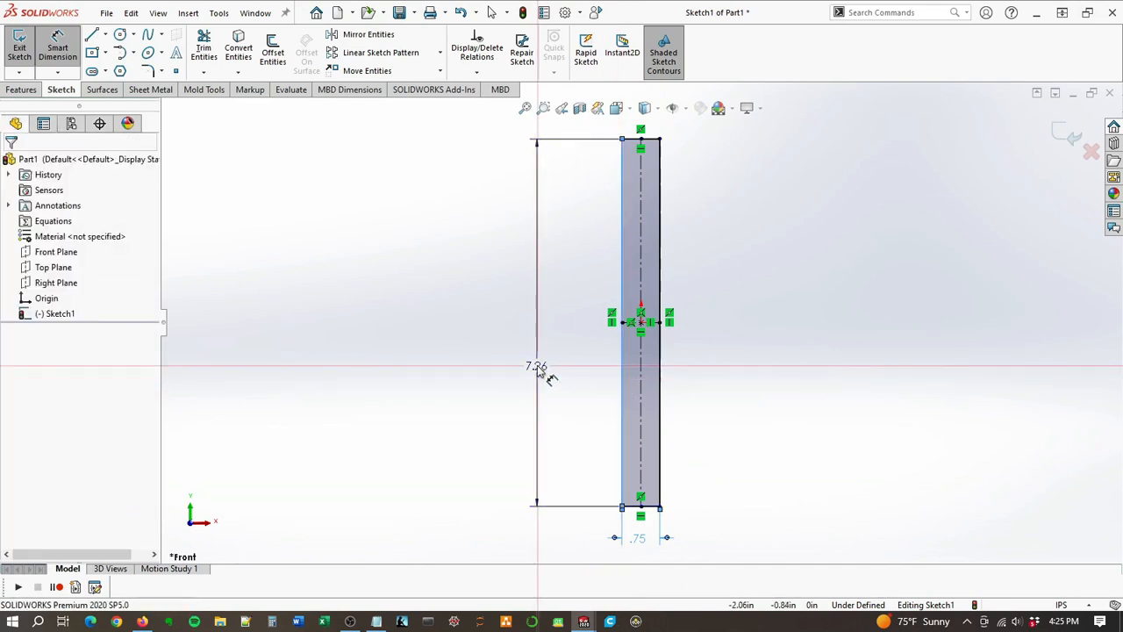
{"action": "left_click", "coordinate": [537, 365]}
{"action": "type", "text": "24"}
{"action": "key", "text": "Return"}
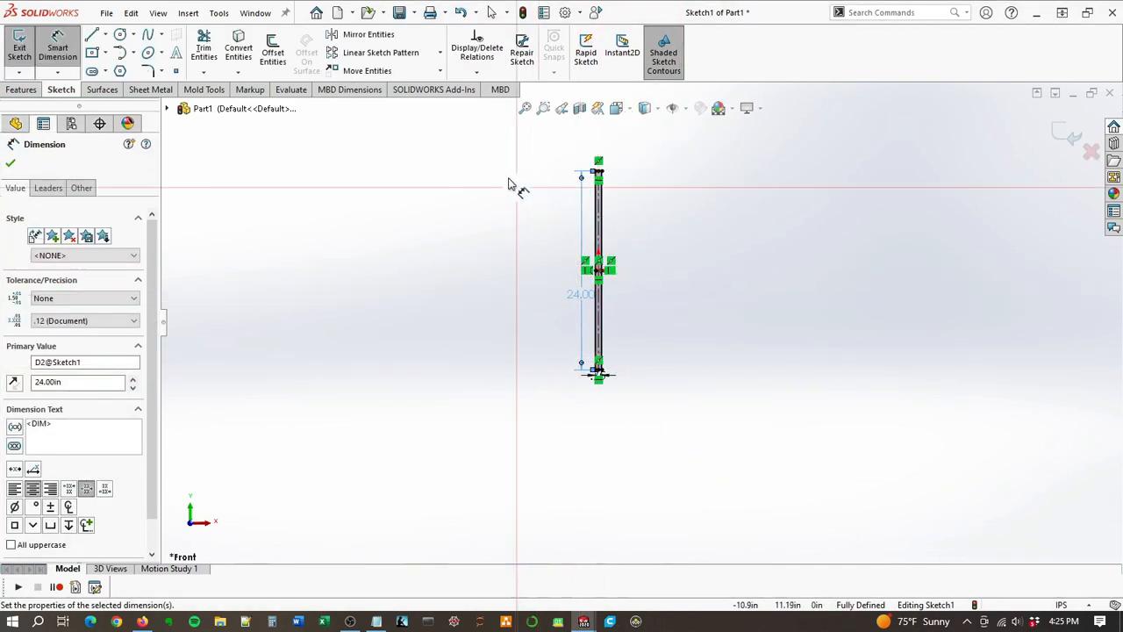
Step: Finish the rectangle sketch and create a sheet metal base flange from it
{"action": "left_click", "coordinate": [10, 165]}
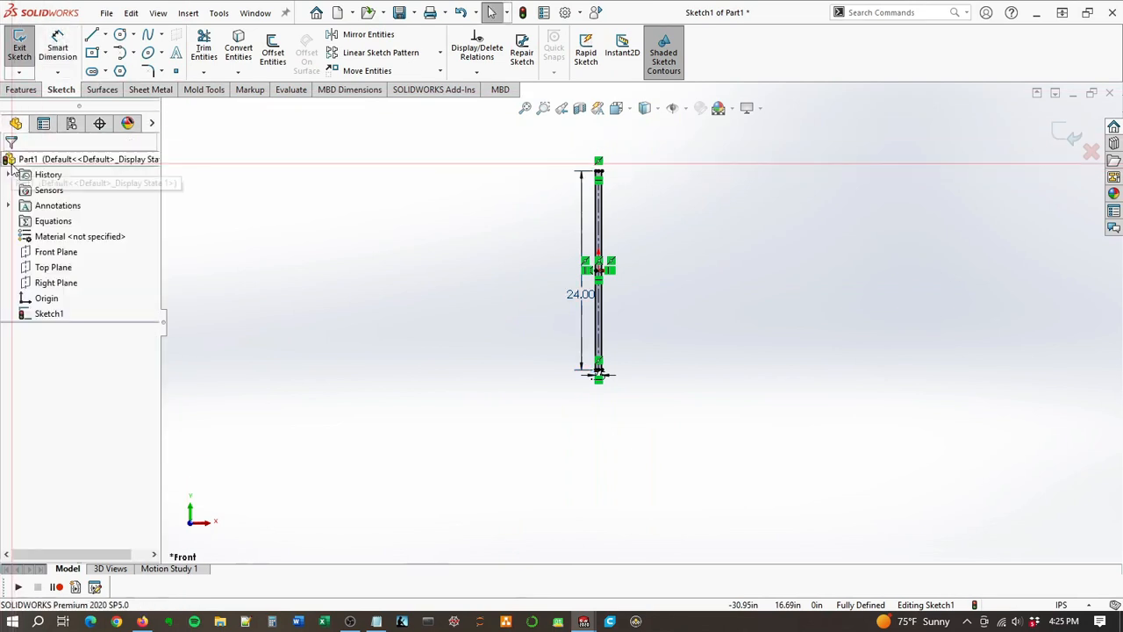
{"action": "left_click", "coordinate": [1069, 138]}
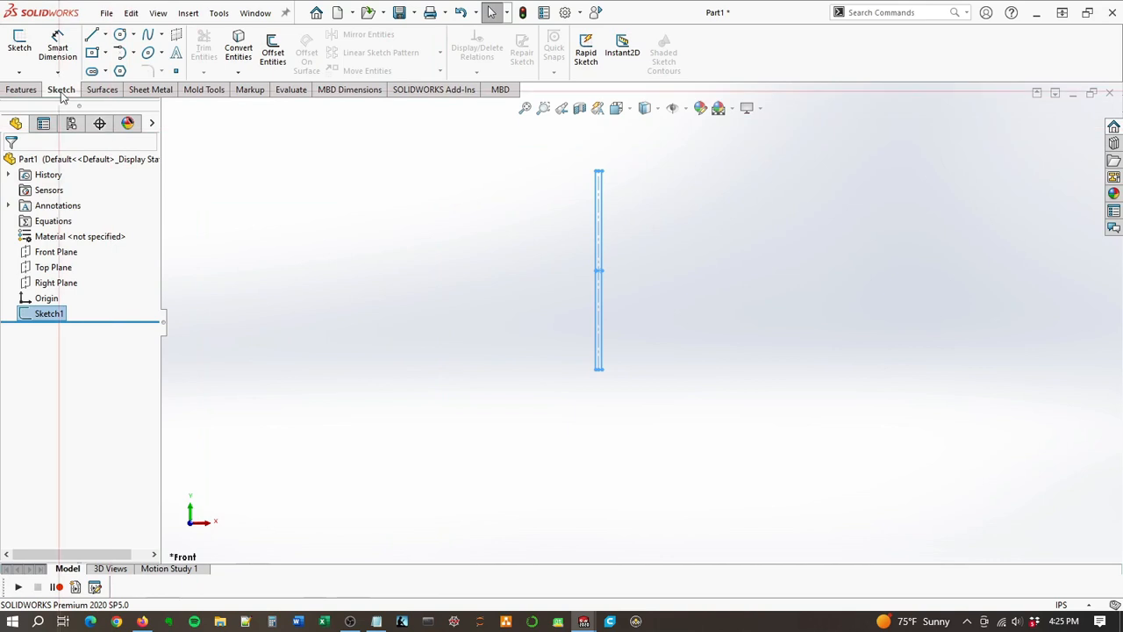
{"action": "left_click", "coordinate": [150, 90]}
{"action": "left_click", "coordinate": [21, 61]}
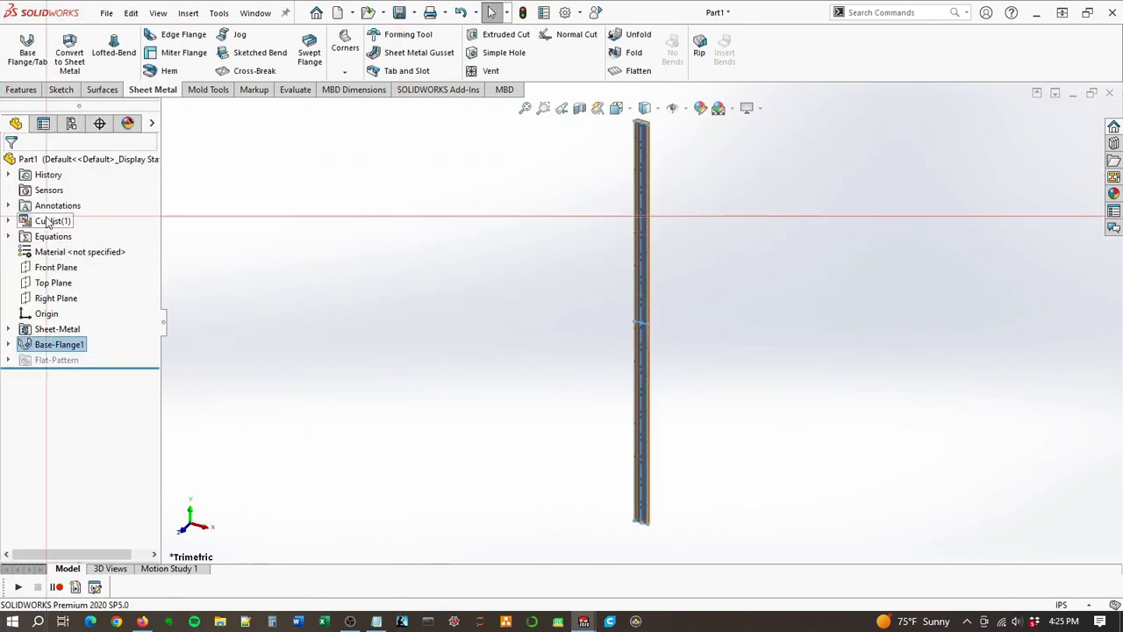
Step: Expand the part's cut list and assign Copper as the part material
{"action": "right_click", "coordinate": [50, 221]}
{"action": "left_click", "coordinate": [11, 220]}
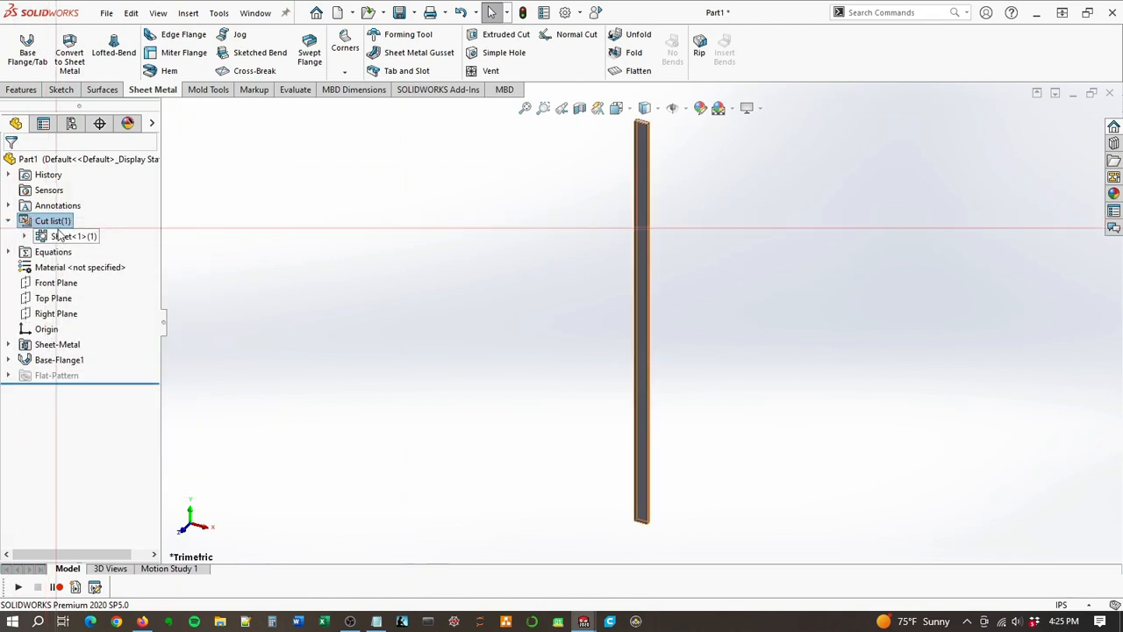
{"action": "left_click", "coordinate": [25, 237]}
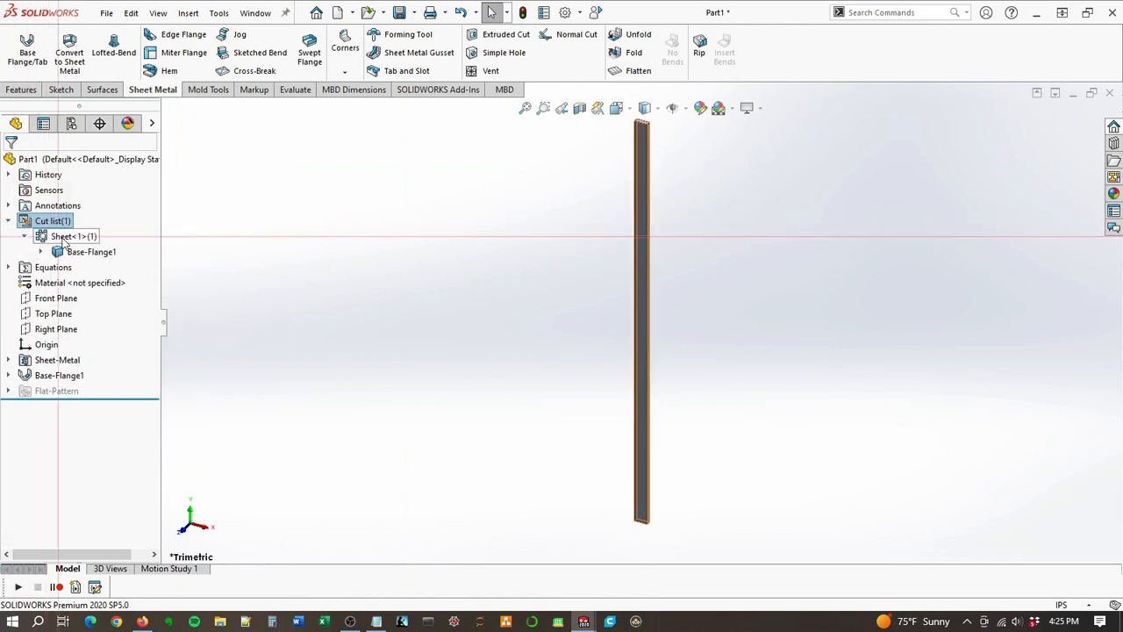
{"action": "right_click", "coordinate": [55, 283]}
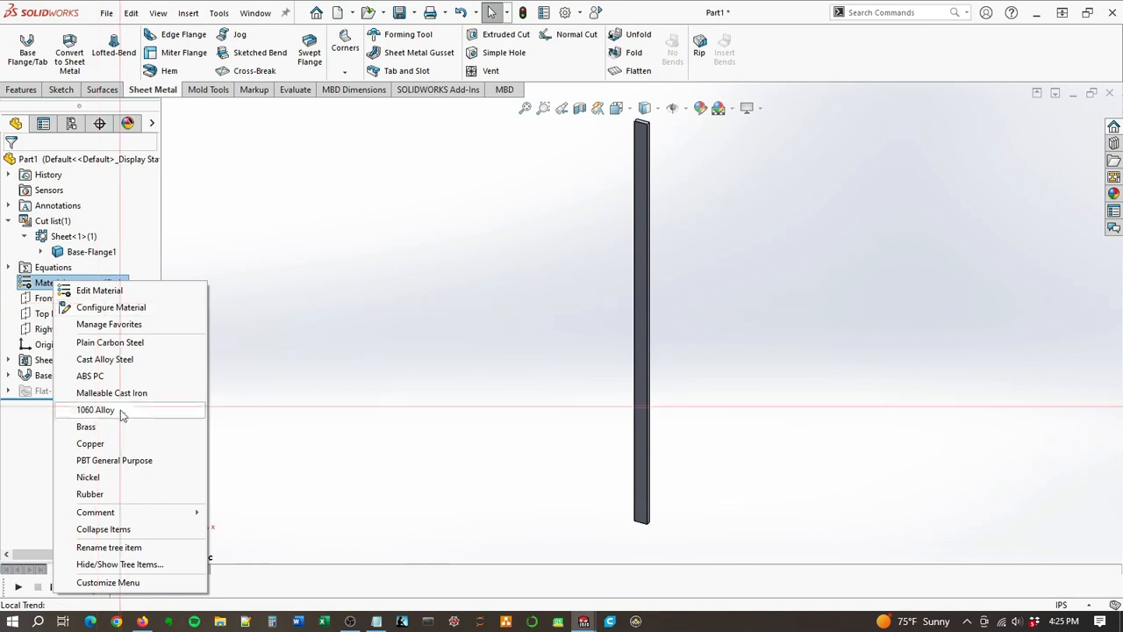
{"action": "left_click", "coordinate": [92, 443]}
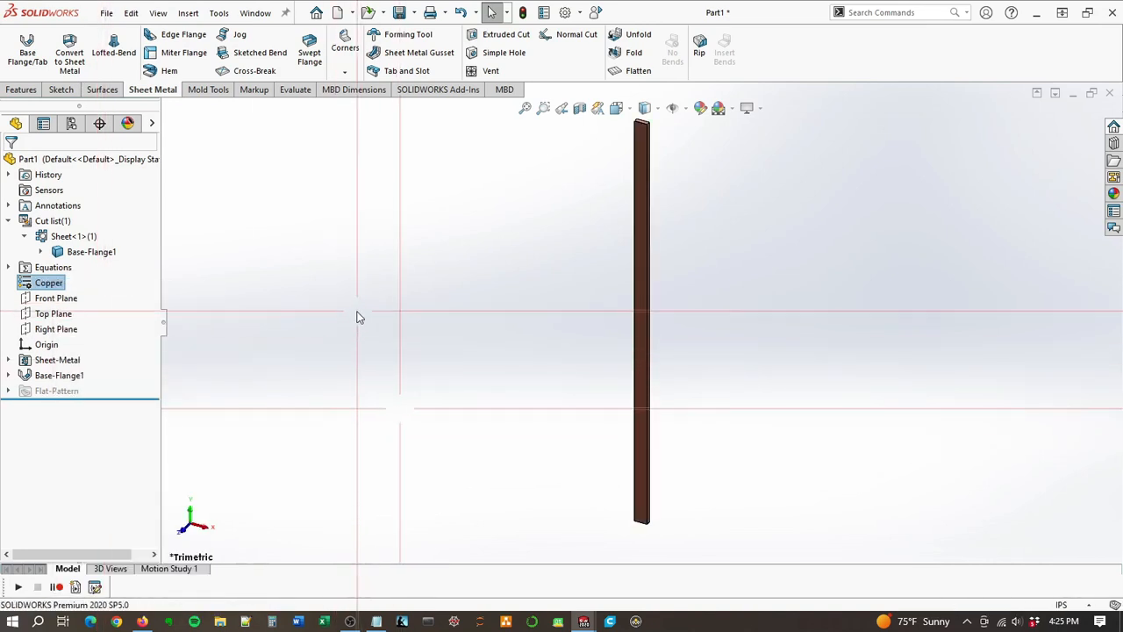
Step: Save the part as Vertical Busbar in the 001 - ChrisCreatesA Compound Angle Bracket folder
{"action": "left_click", "coordinate": [106, 12]}
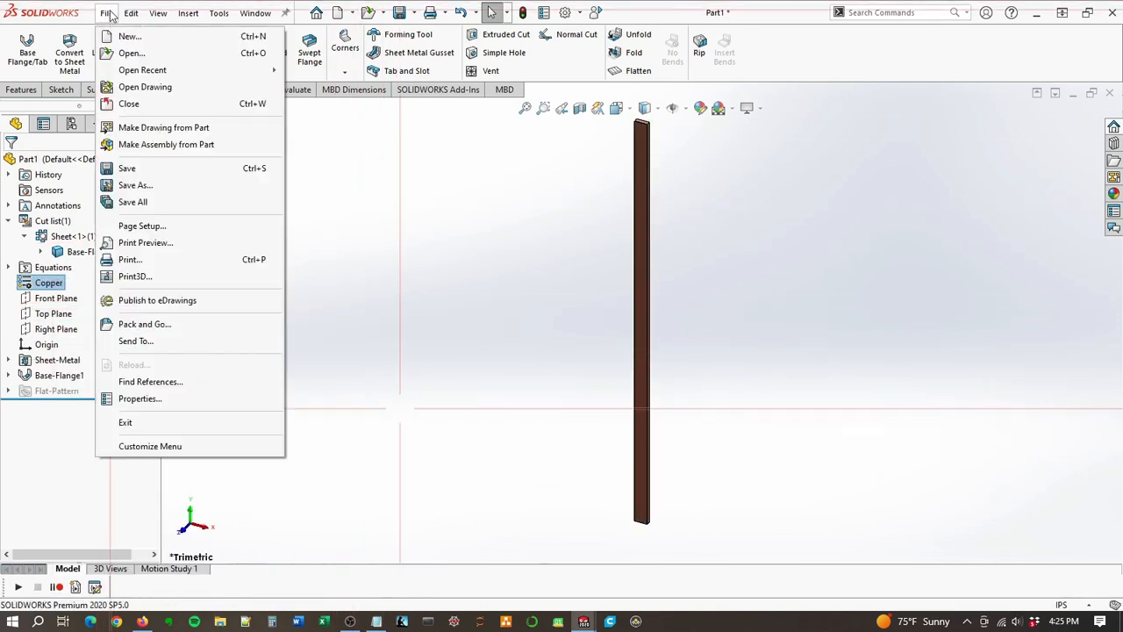
{"action": "left_click", "coordinate": [134, 185]}
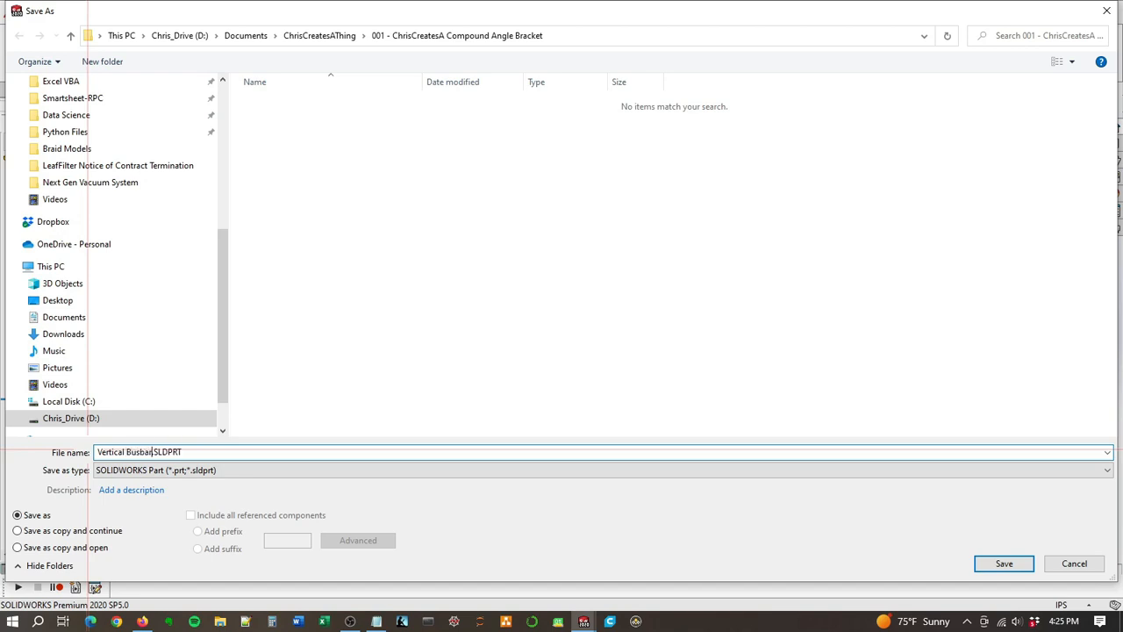
{"action": "left_click", "coordinate": [1003, 566]}
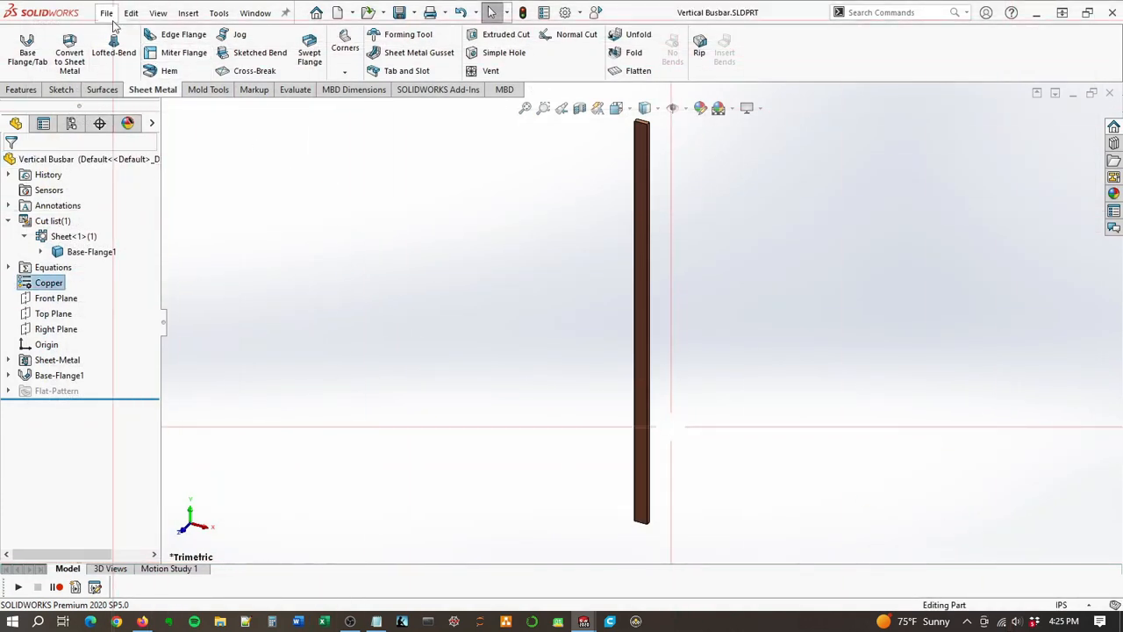
Step: Switch to the Compound Angle Bracket Assembly and insert the Vertical Busbar part at the assembly origin
{"action": "left_click", "coordinate": [256, 12]}
{"action": "left_click", "coordinate": [319, 187]}
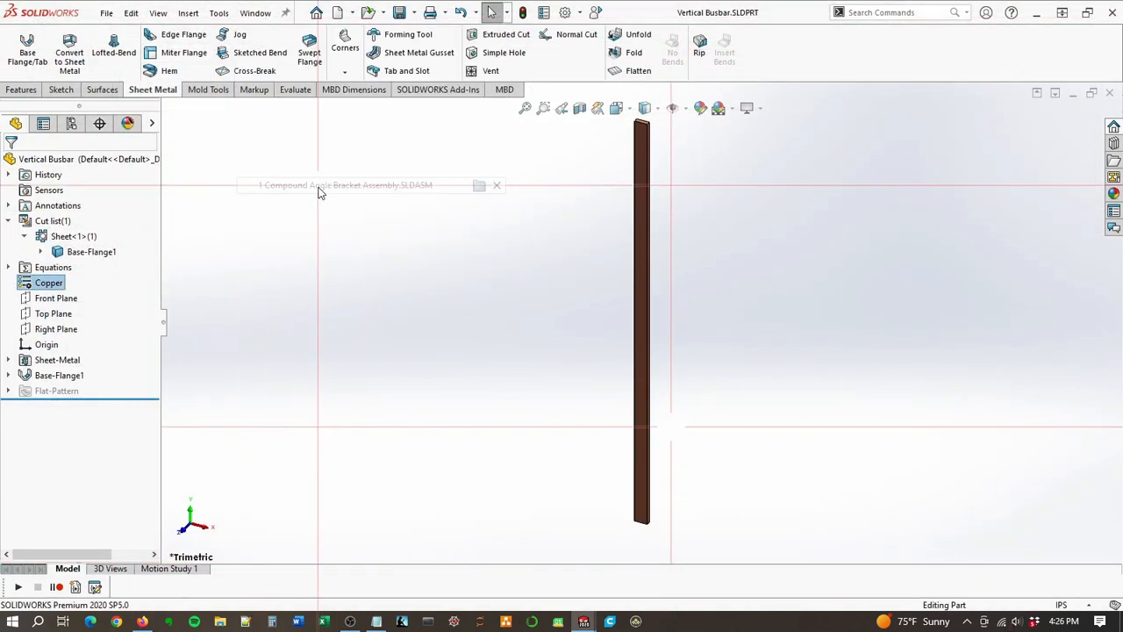
{"action": "left_click", "coordinate": [78, 48]}
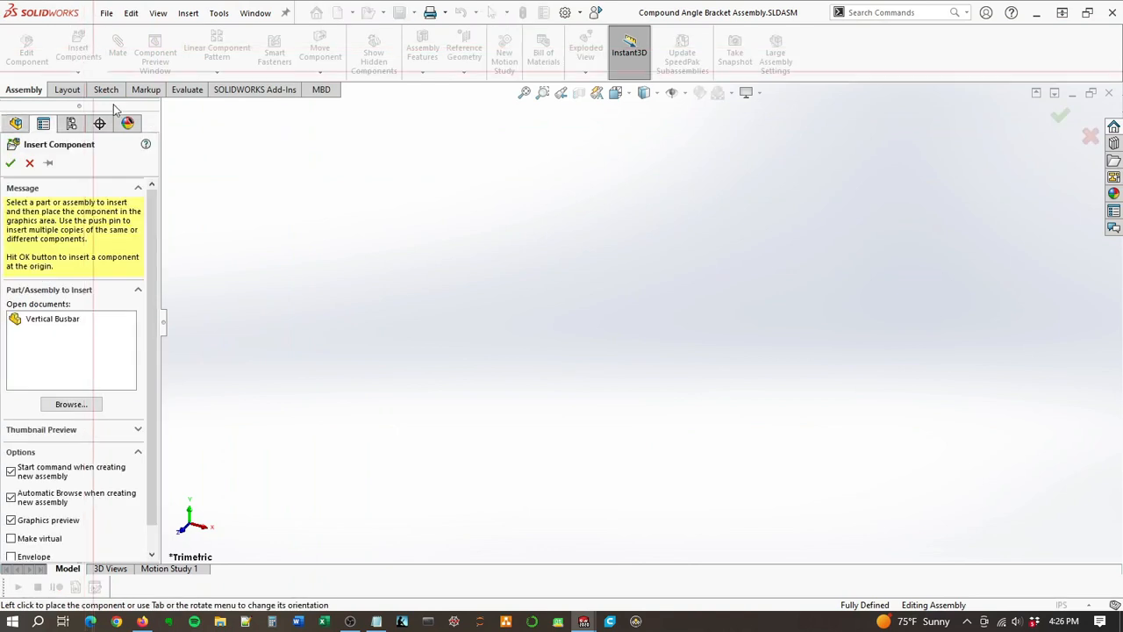
{"action": "left_click", "coordinate": [41, 318]}
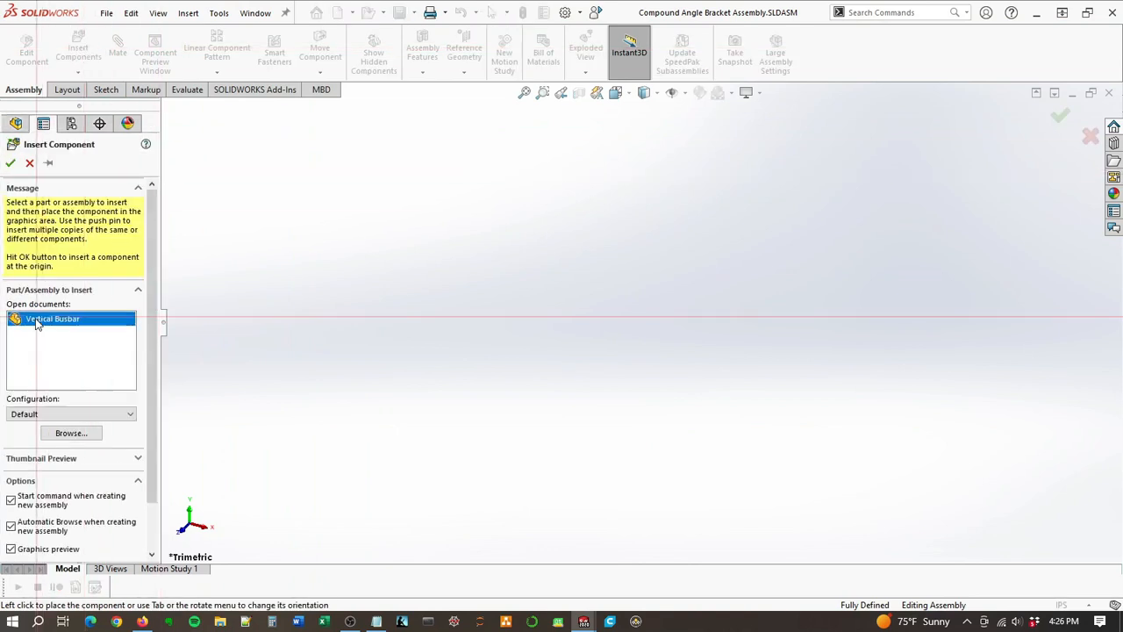
{"action": "left_click", "coordinate": [11, 165]}
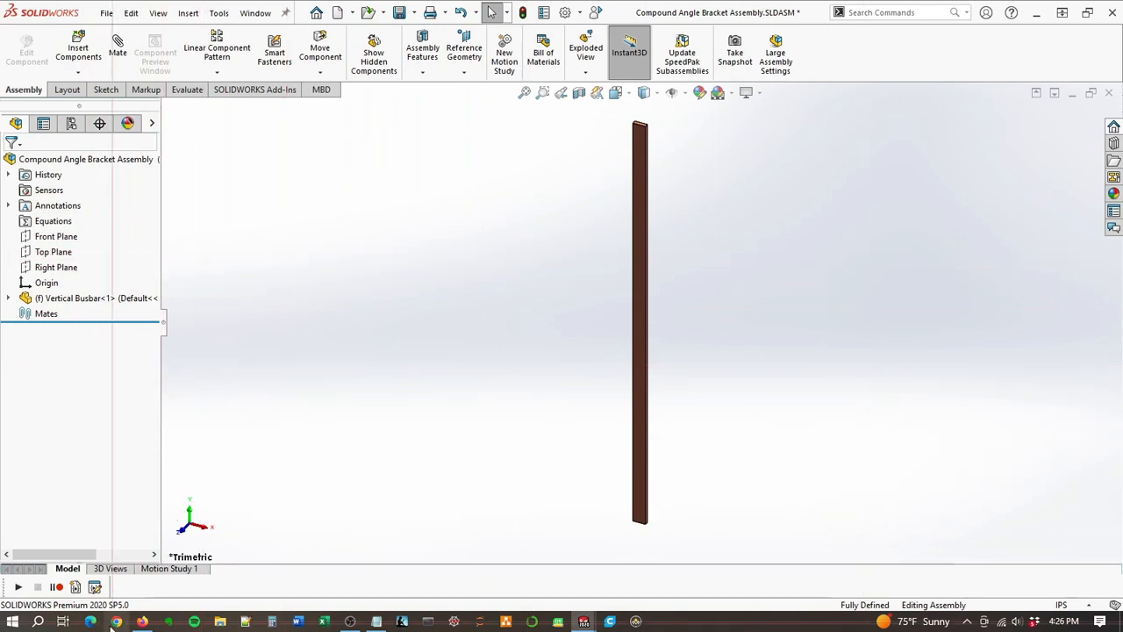
Step: Switch to Firefox, search for mcmaster carr in a new tab and open the McMaster-Carr website
{"action": "left_click", "coordinate": [142, 621]}
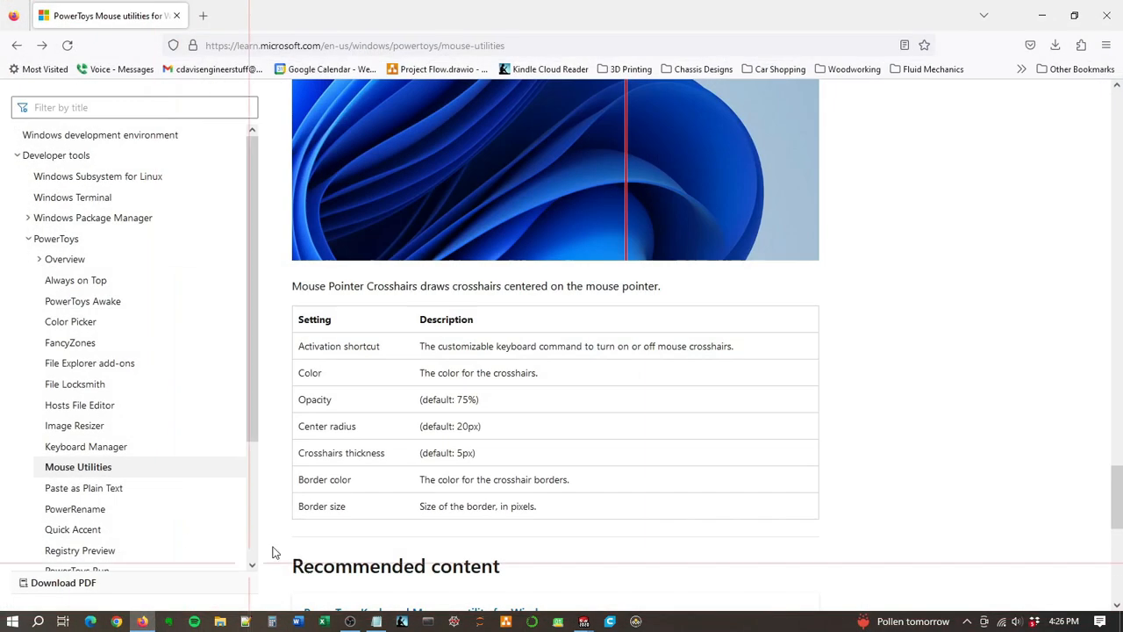
{"action": "left_click", "coordinate": [202, 15]}
{"action": "type", "text": "mcm"}
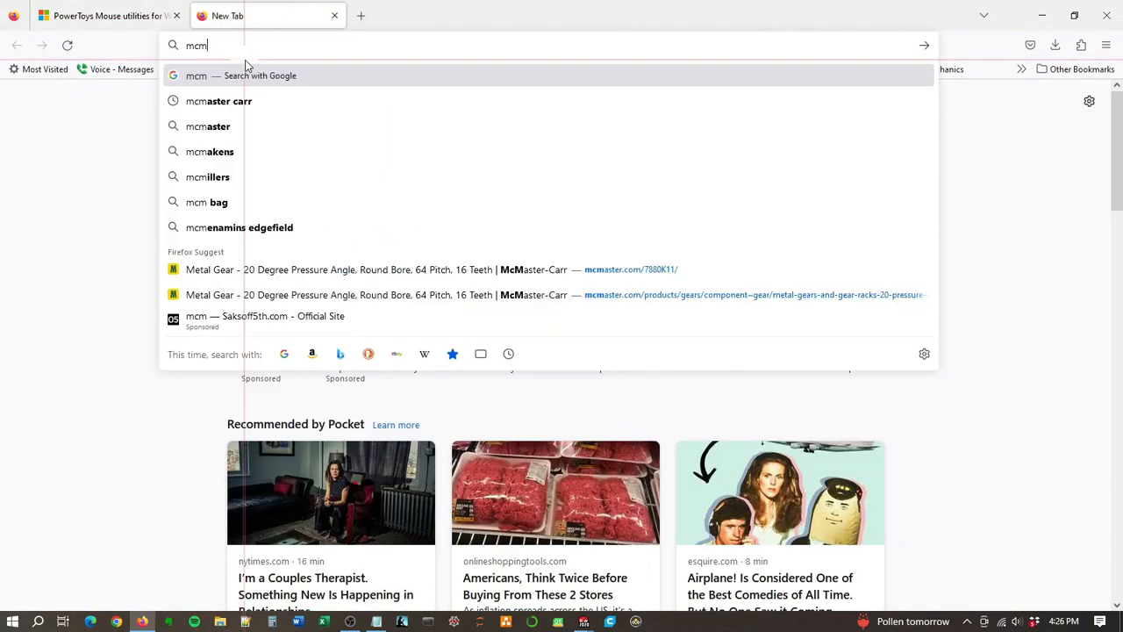
{"action": "key", "text": "Down"}
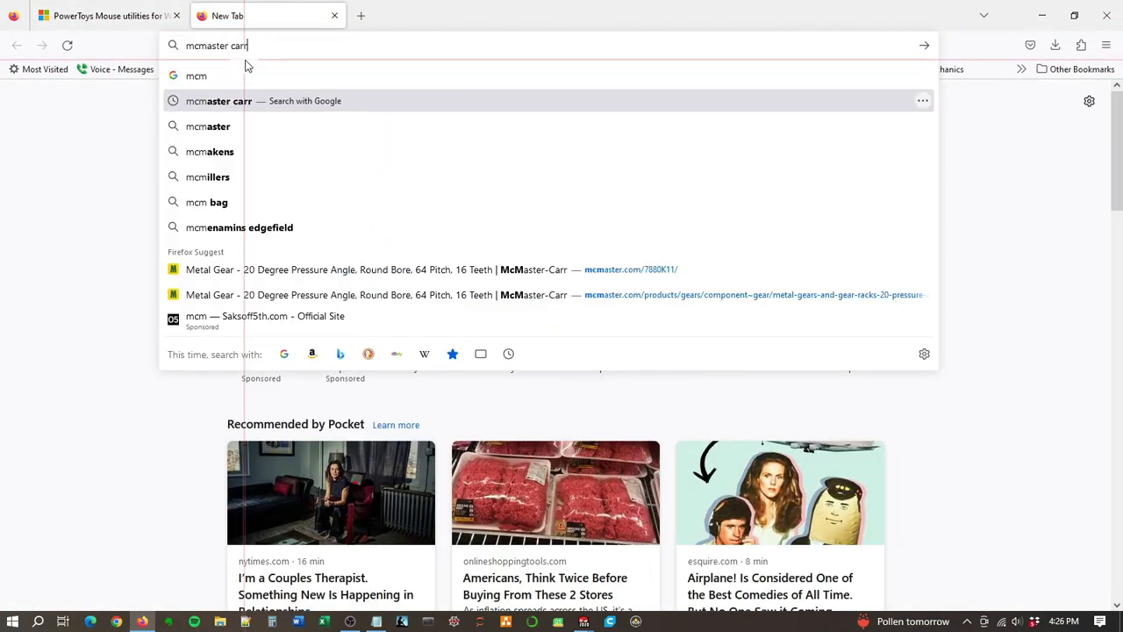
{"action": "key", "text": "Return"}
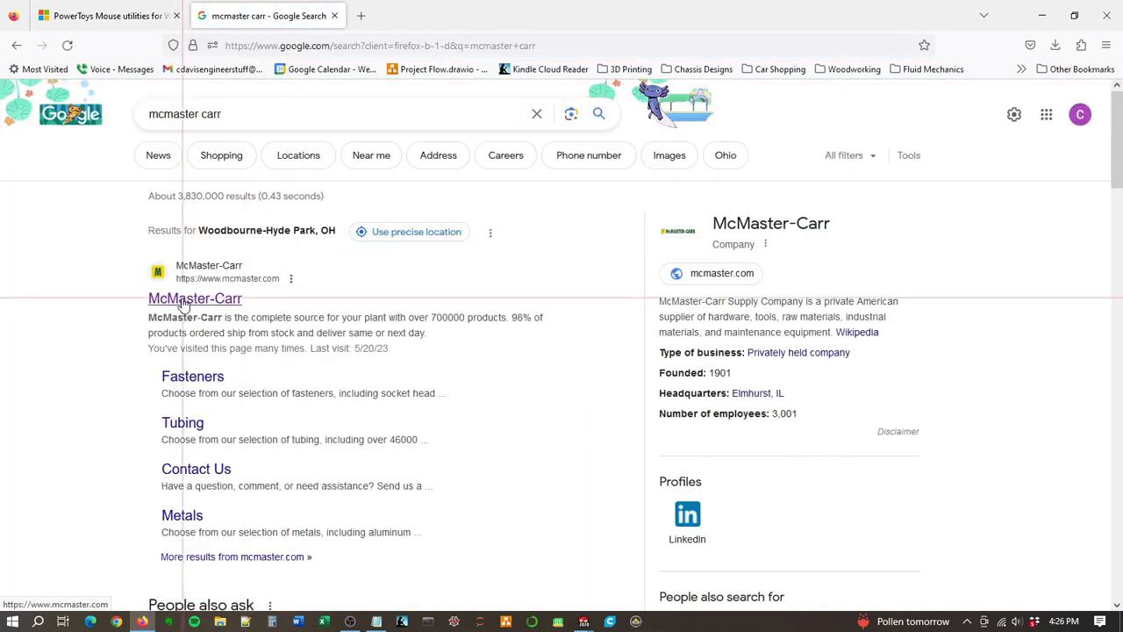
{"action": "left_click", "coordinate": [186, 299]}
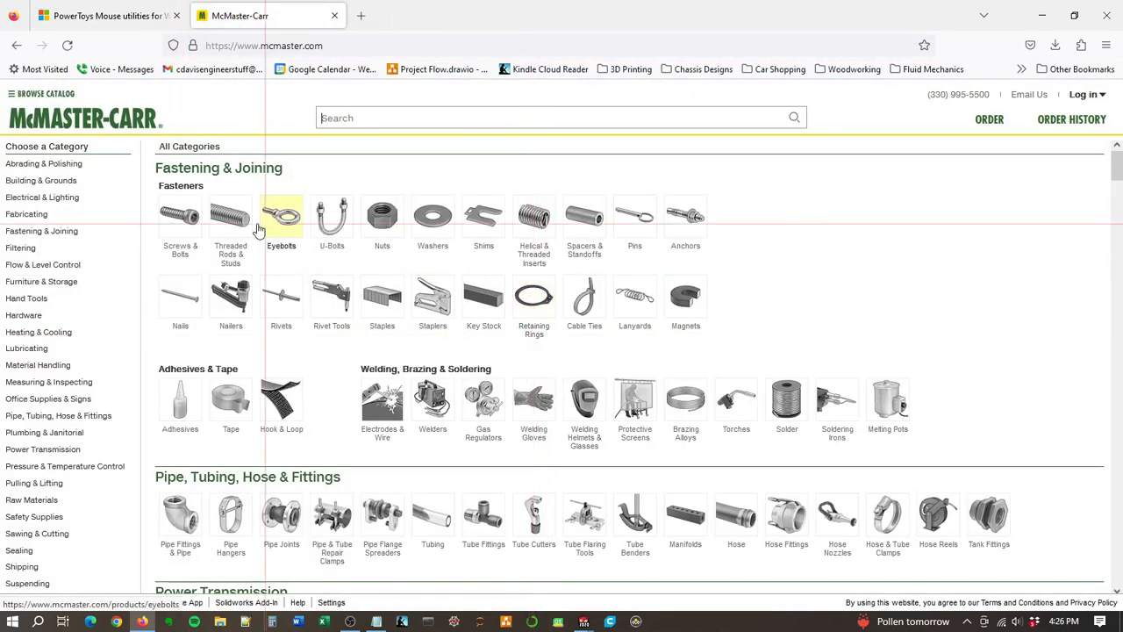
Step: Browse the McMaster-Carr catalog categories from Fastening & Joining down to Electrical & Lighting
{"action": "scroll", "coordinate": [201, 246], "scroll_direction": "down", "scroll_amount": 5}
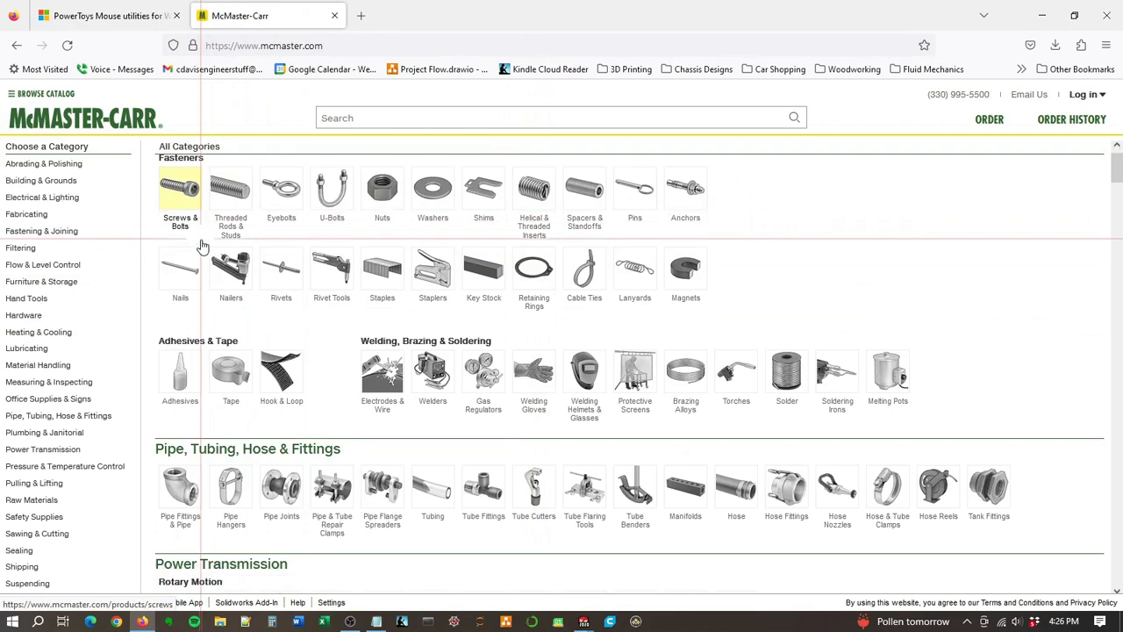
{"action": "scroll", "coordinate": [200, 246], "scroll_direction": "down", "scroll_amount": 2}
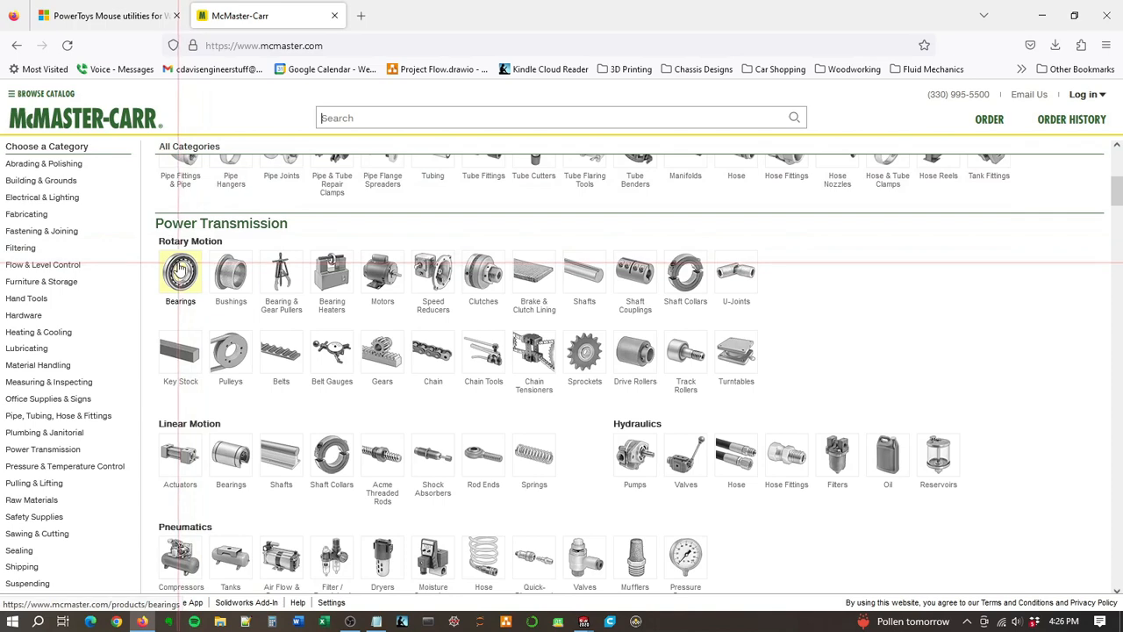
{"action": "scroll", "coordinate": [171, 307], "scroll_direction": "down", "scroll_amount": 2}
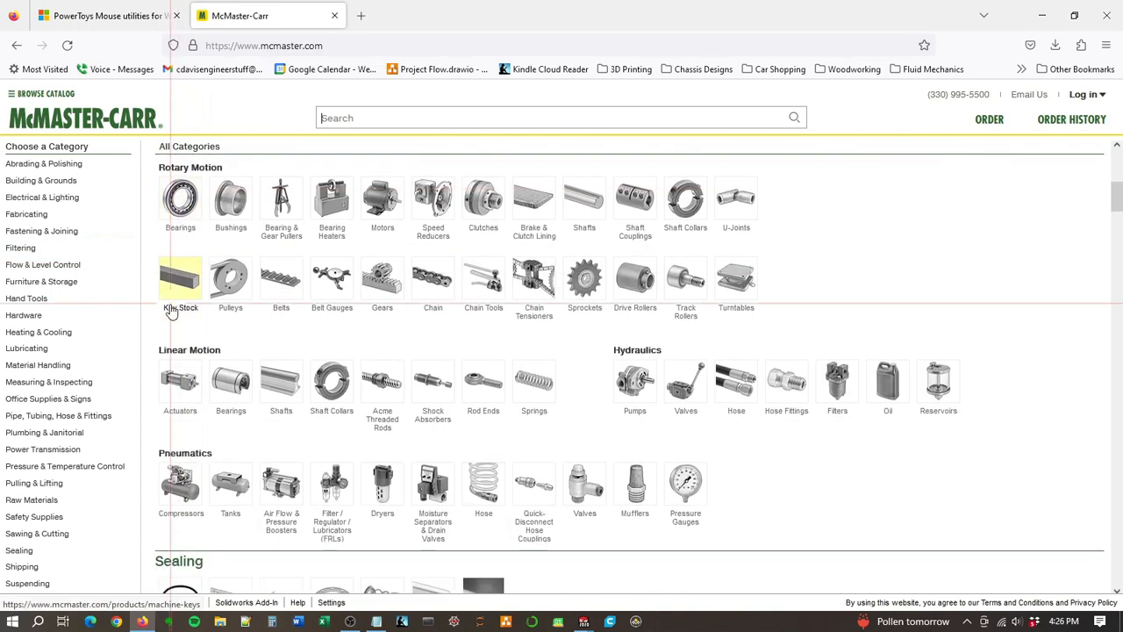
{"action": "scroll", "coordinate": [172, 311], "scroll_direction": "down", "scroll_amount": 3}
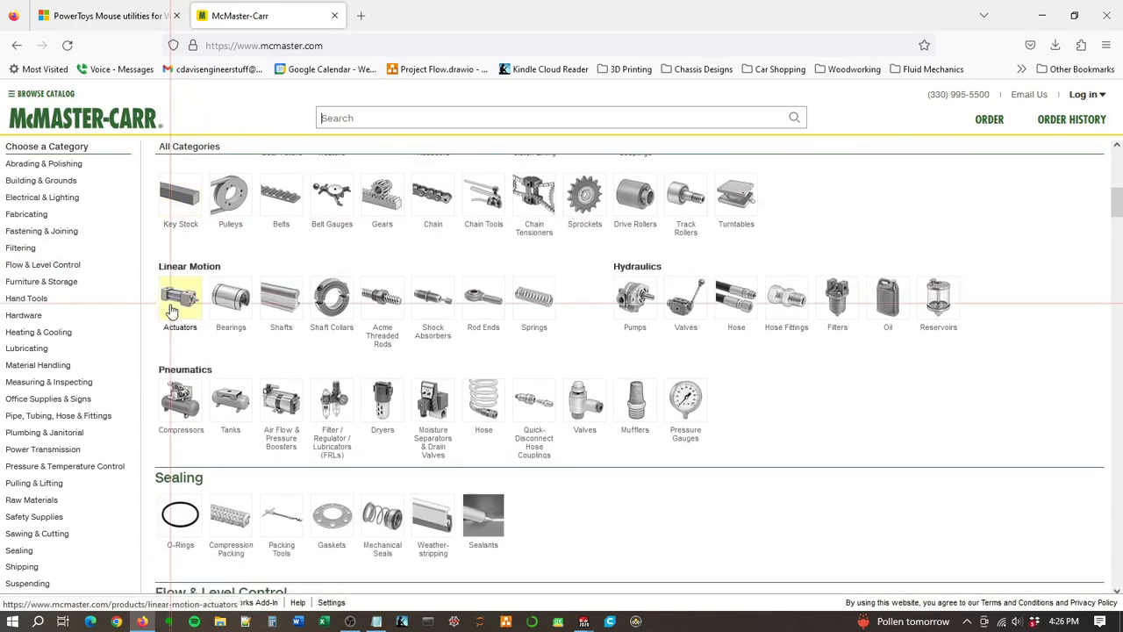
{"action": "scroll", "coordinate": [172, 311], "scroll_direction": "down", "scroll_amount": 2}
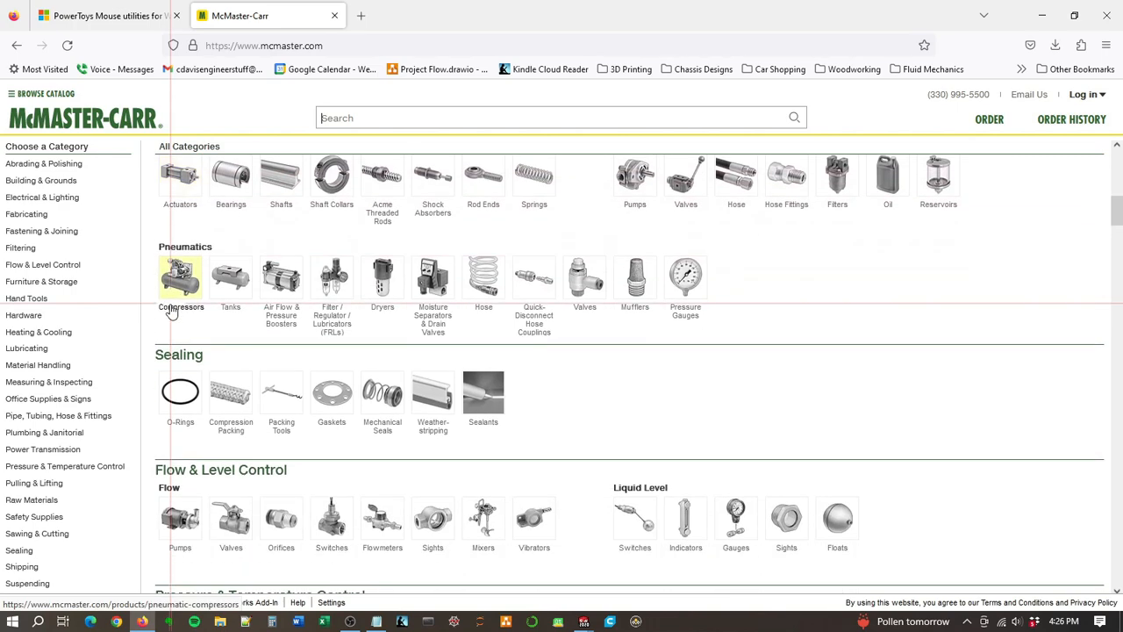
{"action": "scroll", "coordinate": [171, 314], "scroll_direction": "down", "scroll_amount": 5}
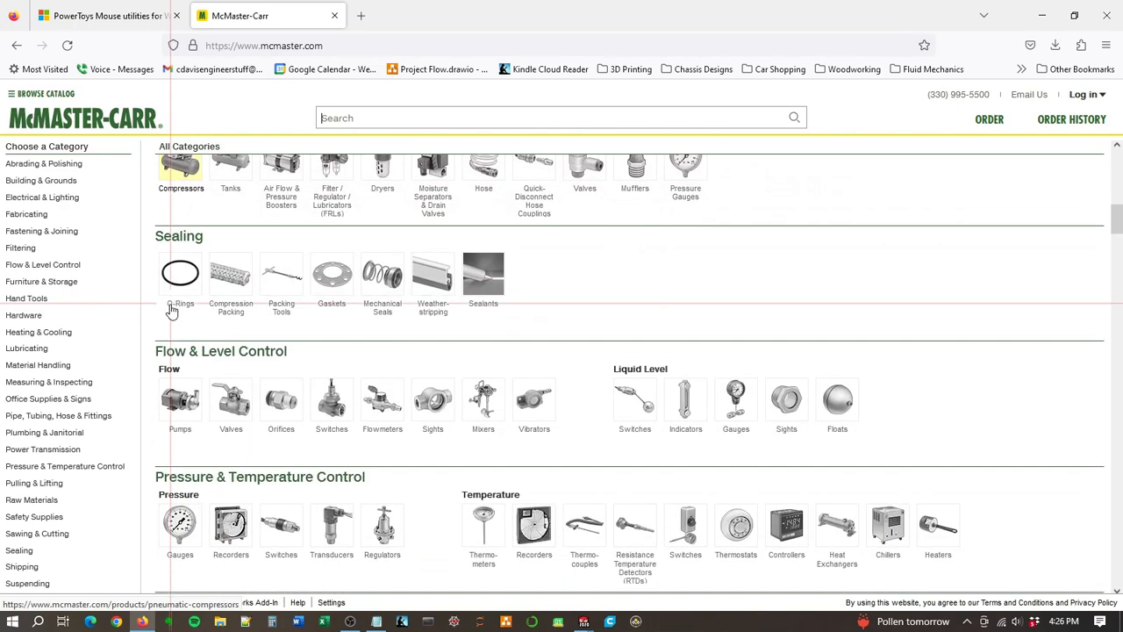
{"action": "scroll", "coordinate": [172, 311], "scroll_direction": "down", "scroll_amount": 3}
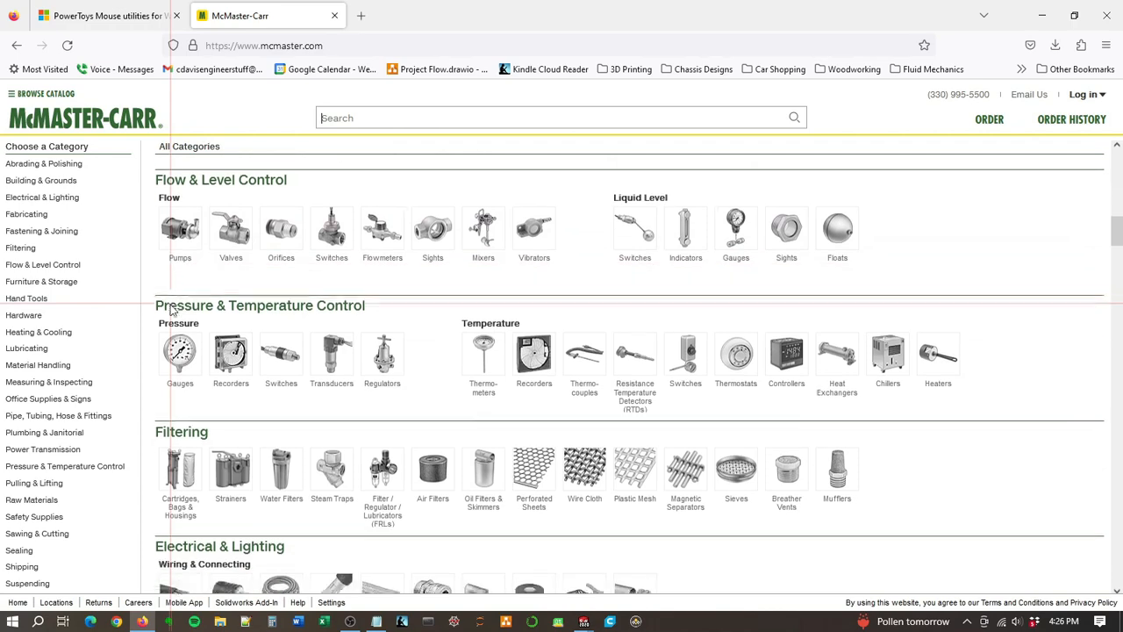
{"action": "scroll", "coordinate": [172, 307], "scroll_direction": "down", "scroll_amount": 2}
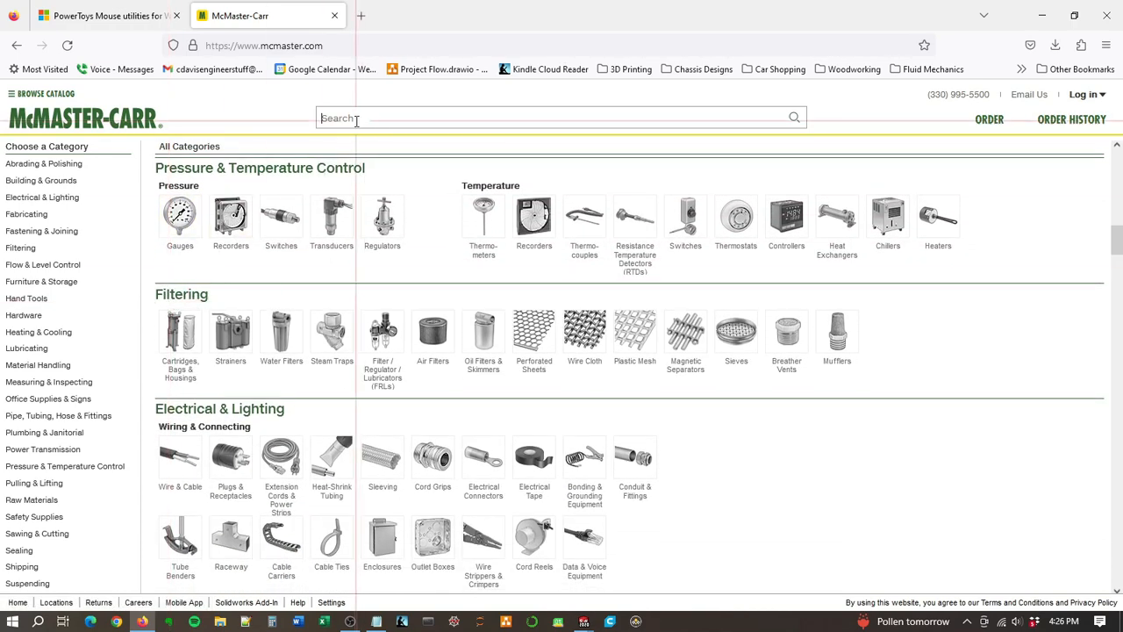
Step: Search the McMaster-Carr catalog for clamps
{"action": "type", "text": "clamp"}
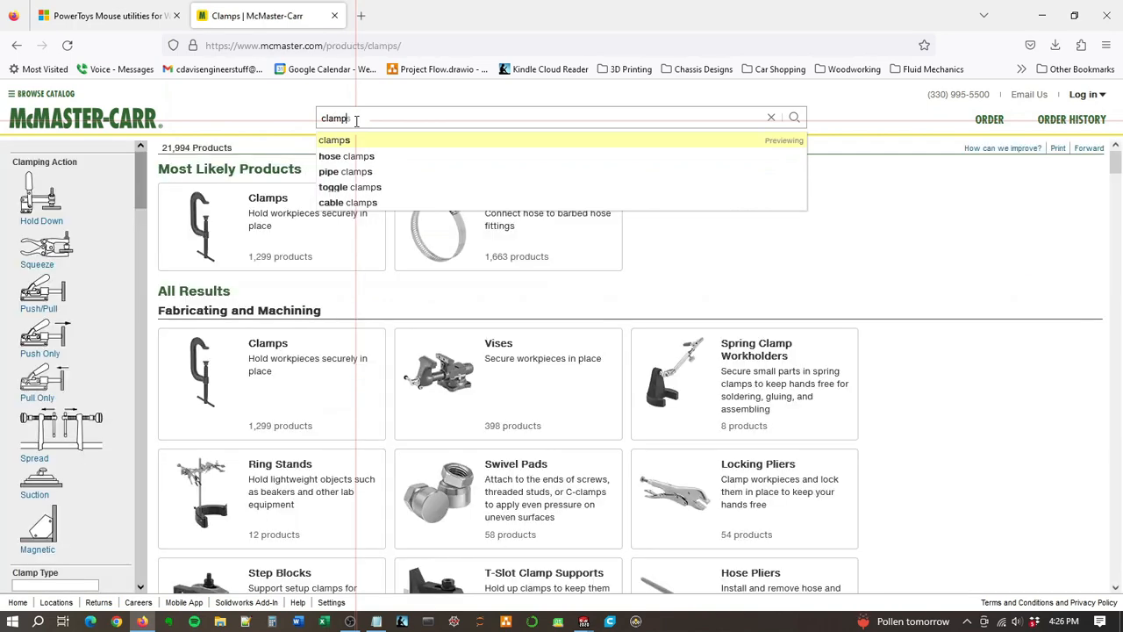
{"action": "type", "text": "s"}
{"action": "key", "text": "Return"}
Step: Find Loop Clamps under Material Handling in the results and open the plain metal Loop Clamps product table
{"action": "scroll", "coordinate": [948, 296], "scroll_direction": "down", "scroll_amount": 3}
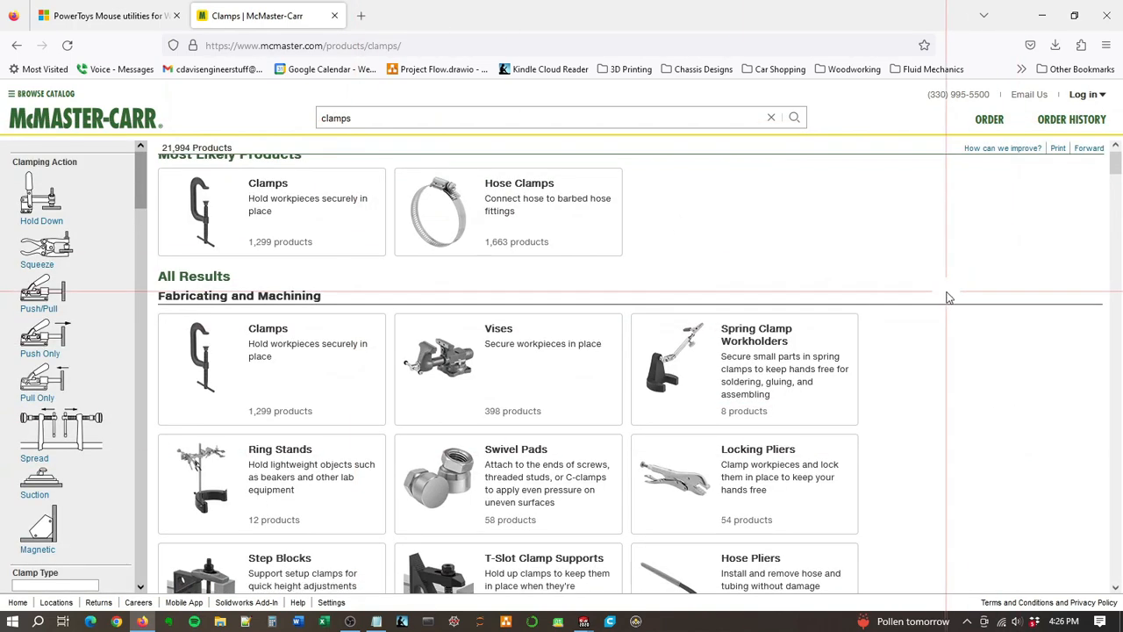
{"action": "scroll", "coordinate": [904, 302], "scroll_direction": "down", "scroll_amount": 3}
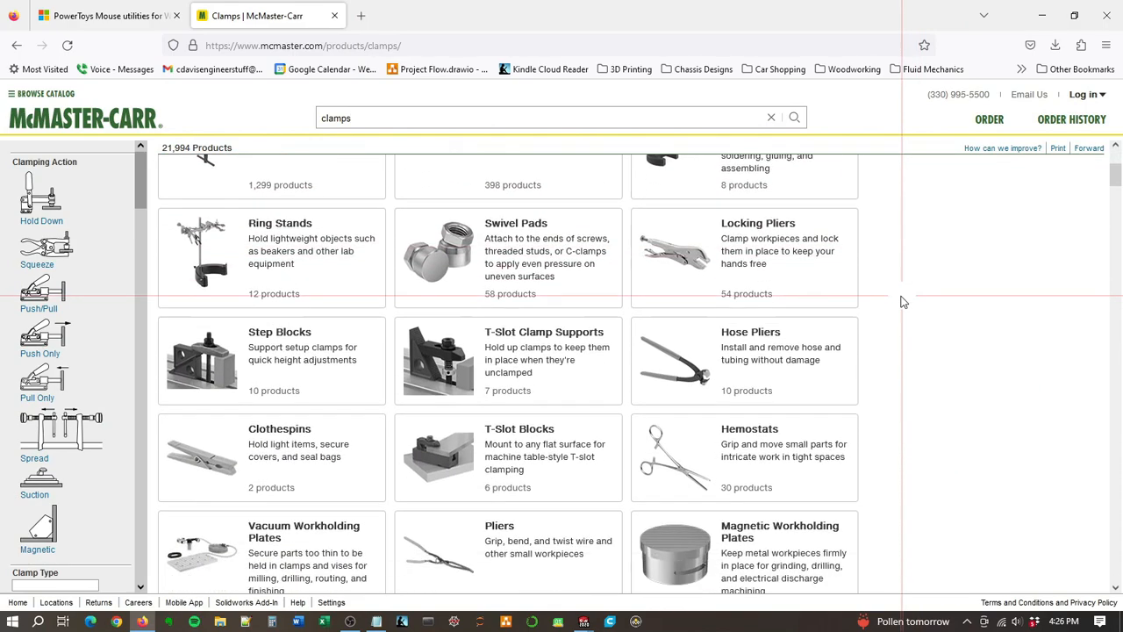
{"action": "scroll", "coordinate": [904, 302], "scroll_direction": "down", "scroll_amount": 4}
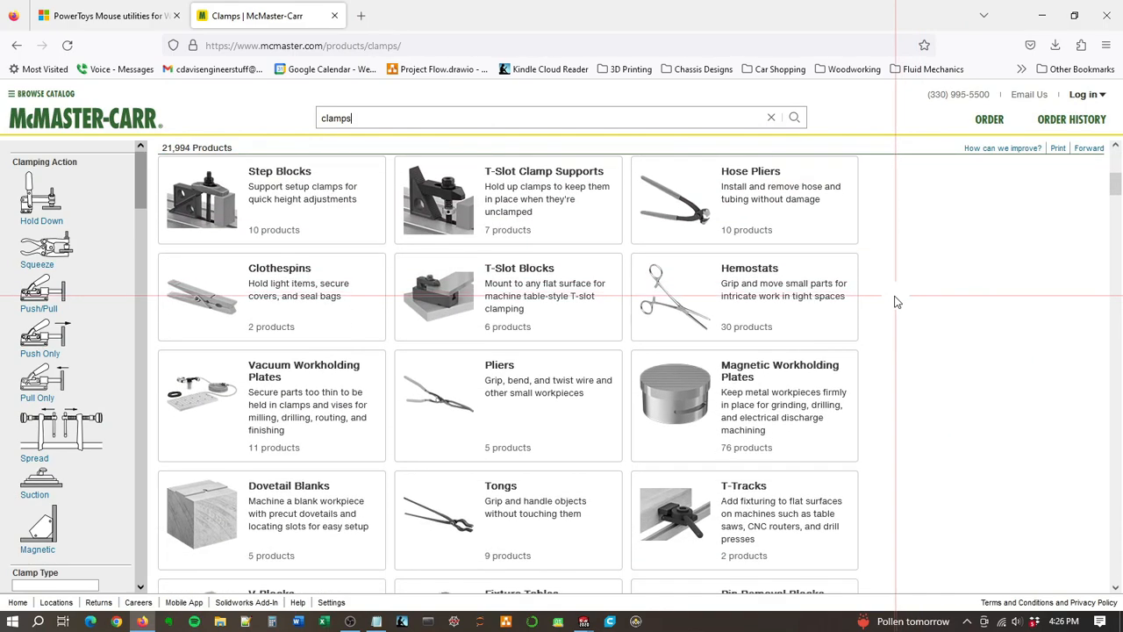
{"action": "scroll", "coordinate": [893, 302], "scroll_direction": "down", "scroll_amount": 1}
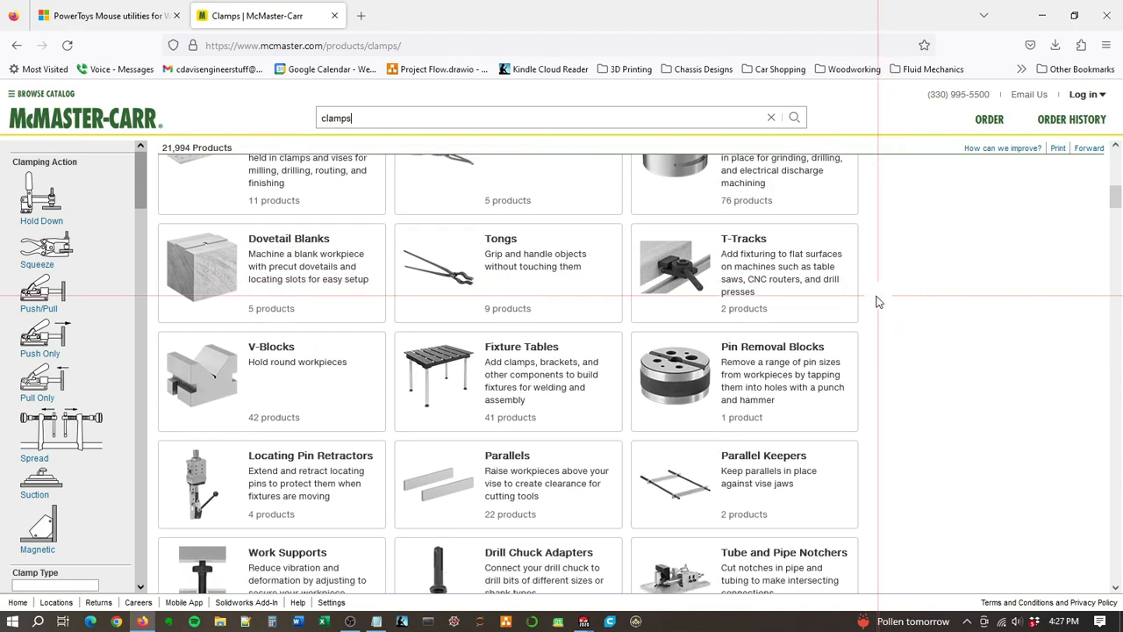
{"action": "scroll", "coordinate": [878, 301], "scroll_direction": "down", "scroll_amount": 1}
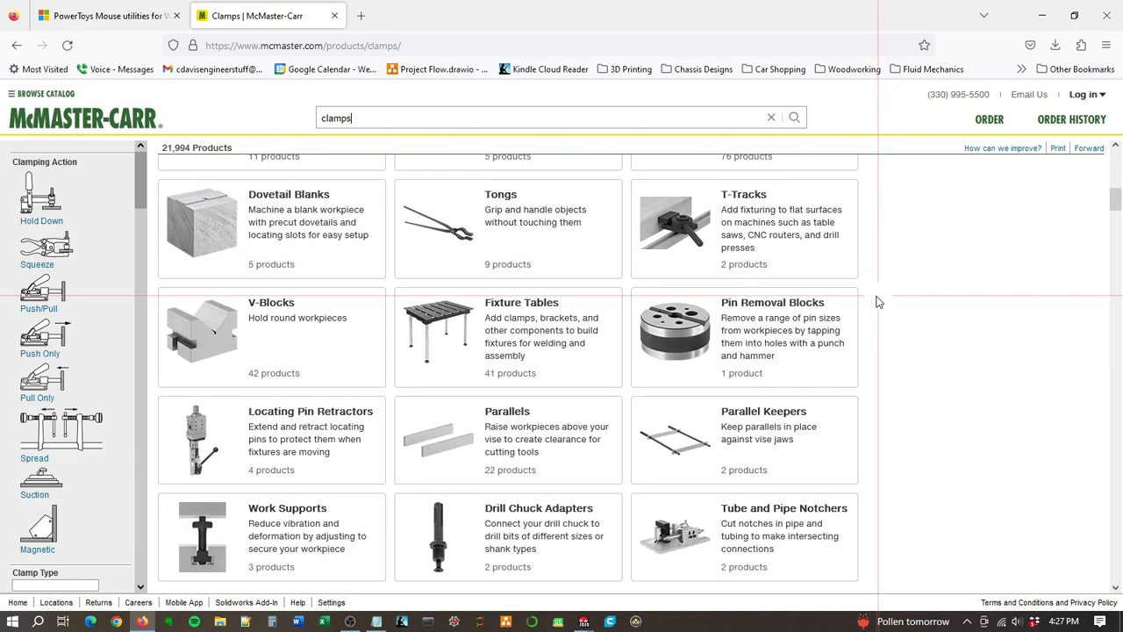
{"action": "scroll", "coordinate": [877, 301], "scroll_direction": "down", "scroll_amount": 1}
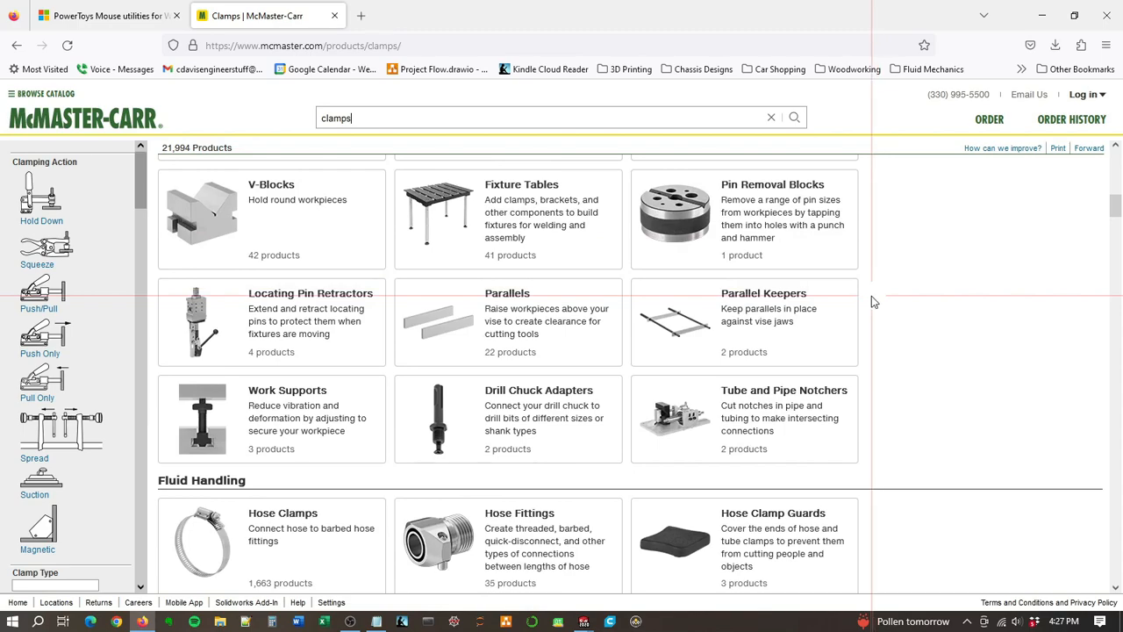
{"action": "scroll", "coordinate": [872, 301], "scroll_direction": "down", "scroll_amount": 3}
{"action": "scroll", "coordinate": [872, 301], "scroll_direction": "down", "scroll_amount": 4}
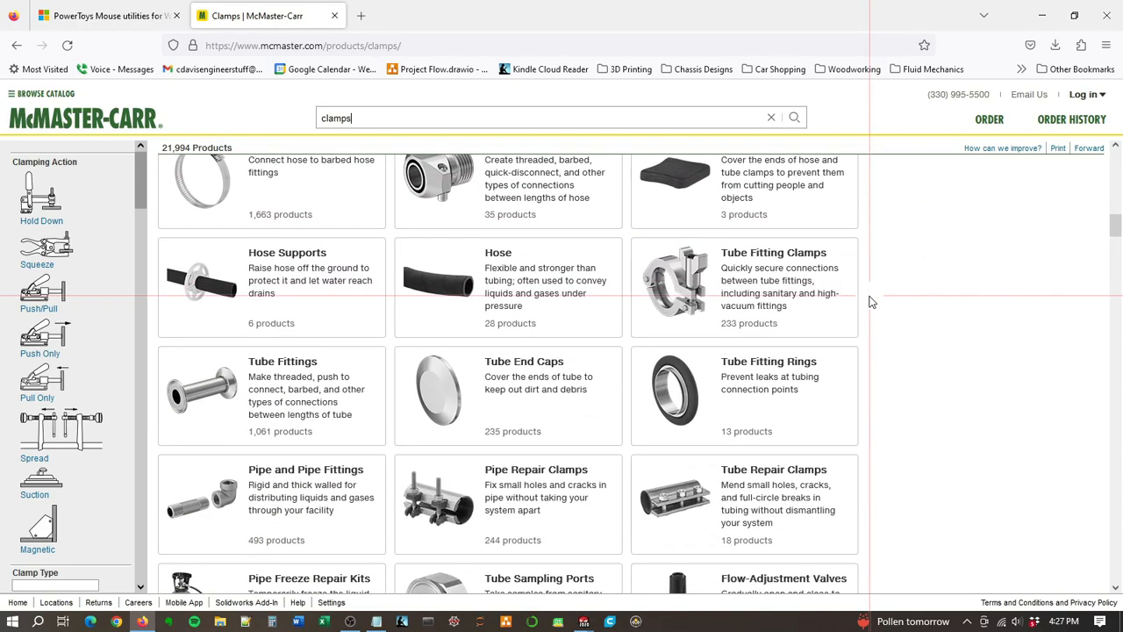
{"action": "scroll", "coordinate": [869, 301], "scroll_direction": "down", "scroll_amount": 2}
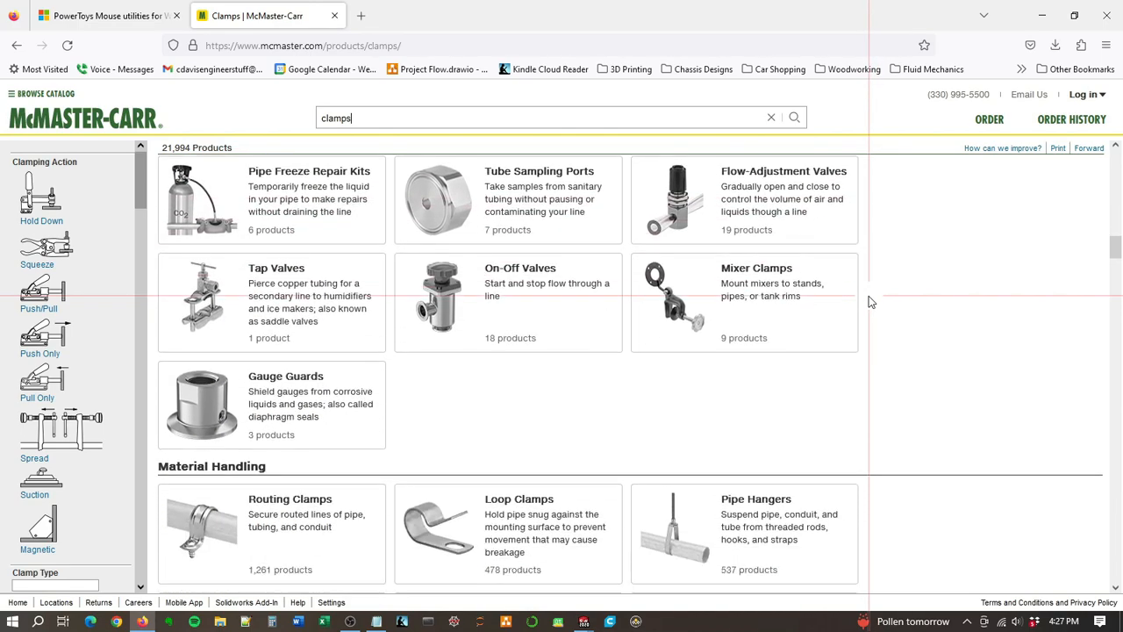
{"action": "scroll", "coordinate": [849, 309], "scroll_direction": "up", "scroll_amount": 1}
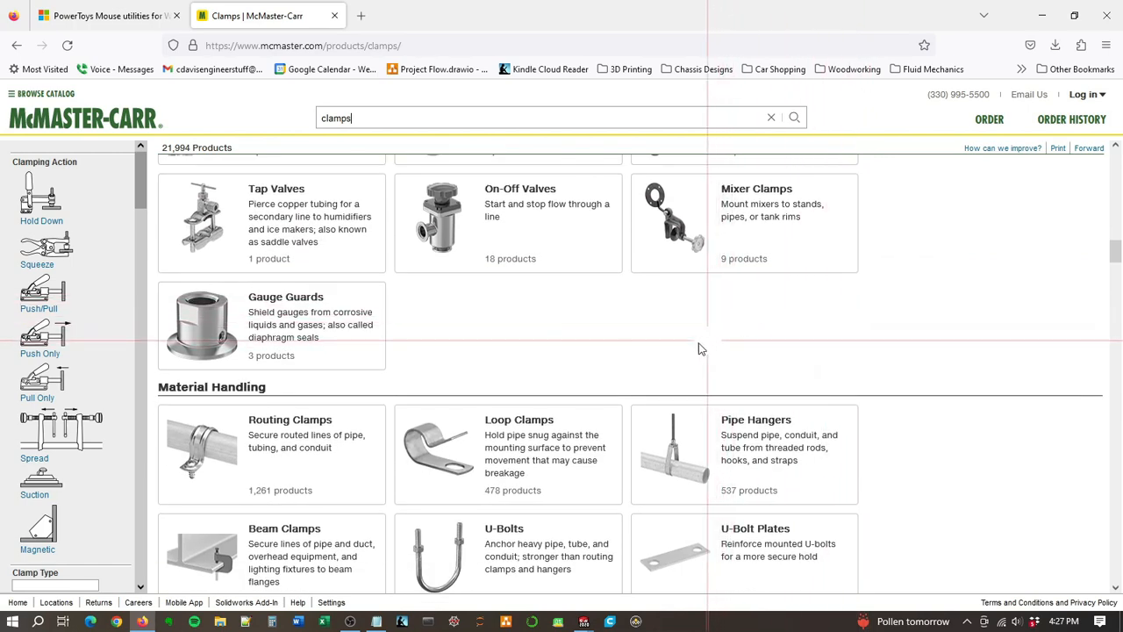
{"action": "left_click", "coordinate": [506, 428]}
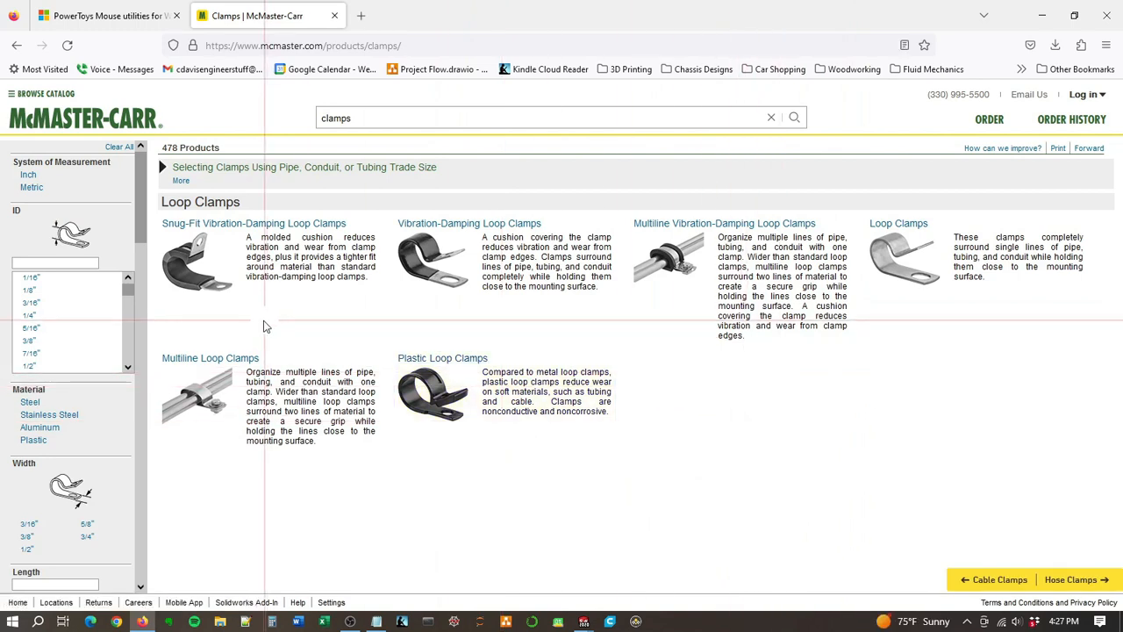
{"action": "left_click", "coordinate": [921, 234]}
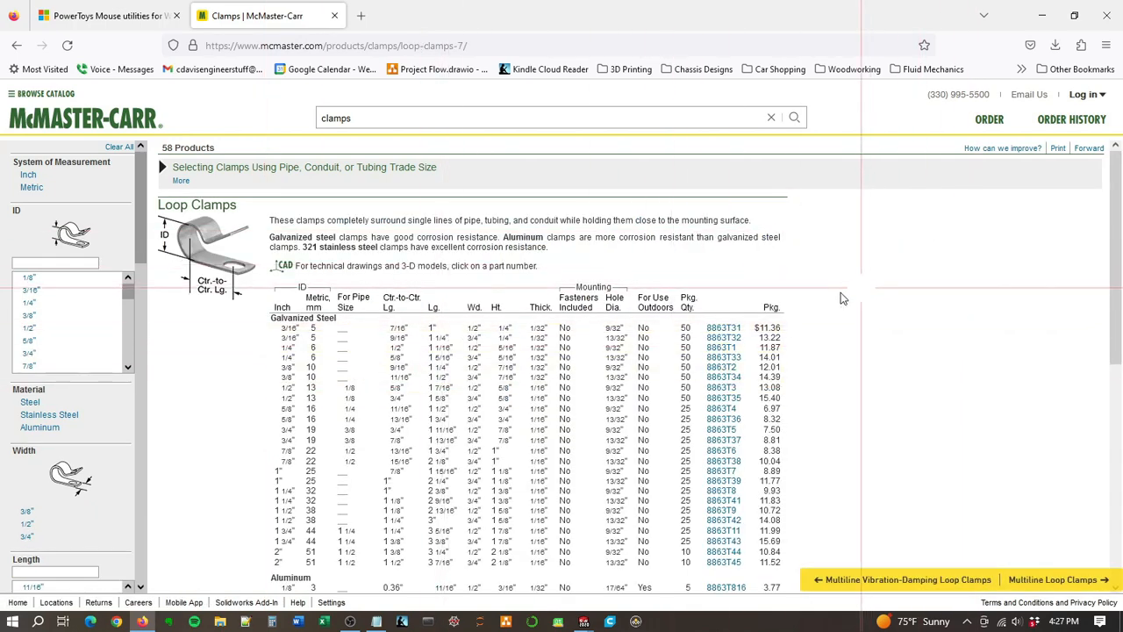
Step: Filter the loop clamps to a 1/4" ID and open the product detail page of galvanized steel clamp 8863T1
{"action": "scroll", "coordinate": [223, 331], "scroll_direction": "down", "scroll_amount": 1}
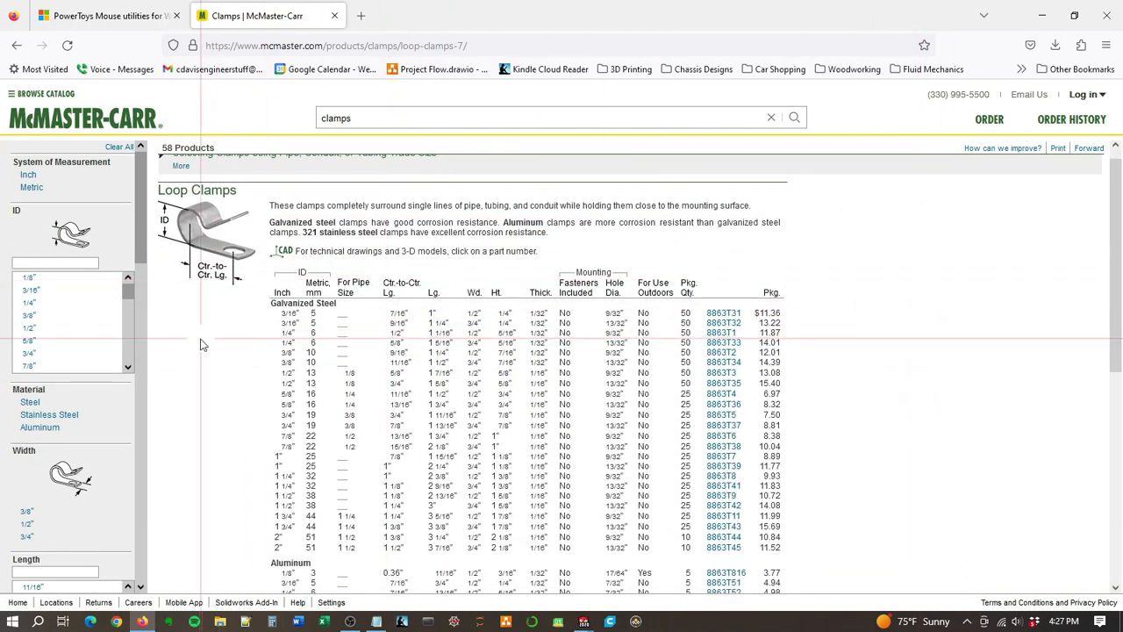
{"action": "left_click", "coordinate": [53, 303]}
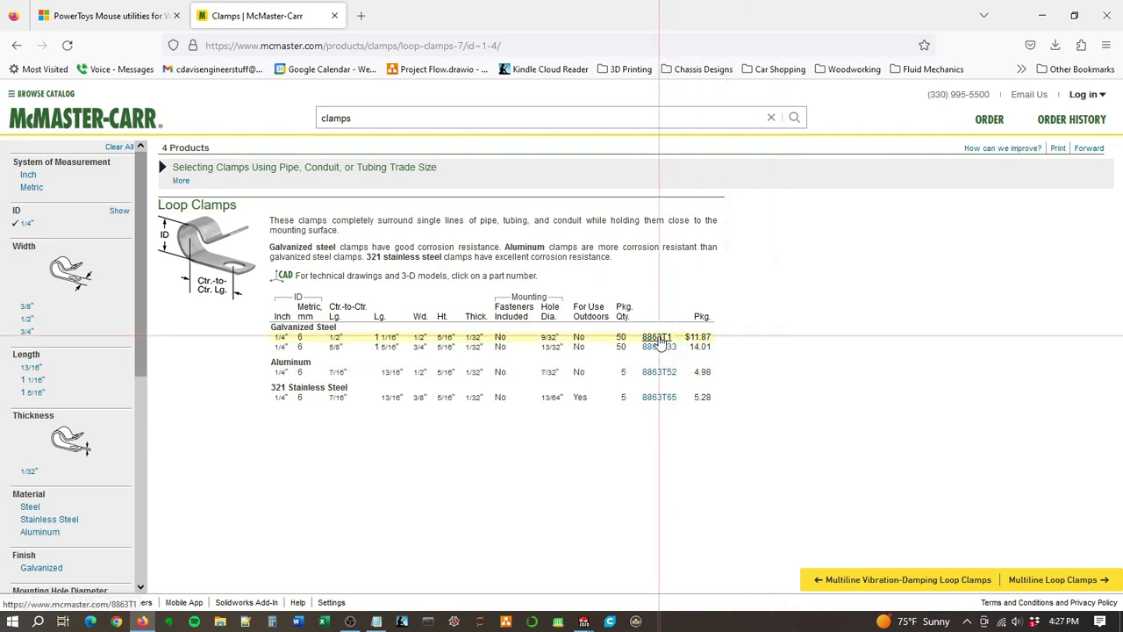
{"action": "left_click", "coordinate": [656, 337]}
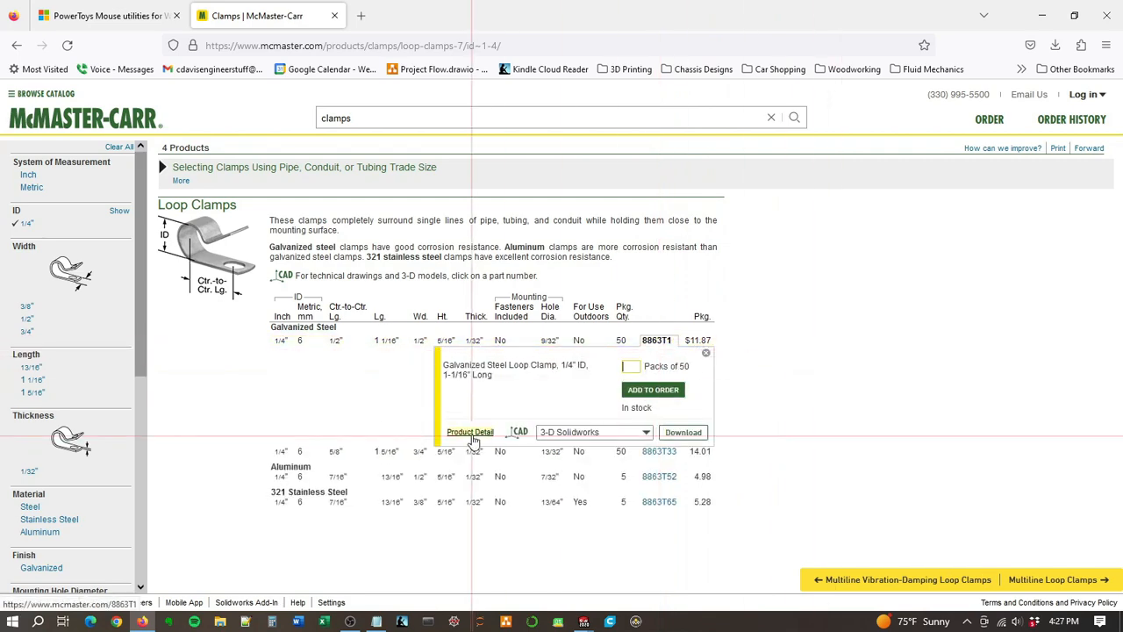
{"action": "left_click", "coordinate": [470, 434]}
Step: Review the clamp's specifications, download its 3-D Solidworks model and open the downloaded part in SOLIDWORKS
{"action": "scroll", "coordinate": [905, 353], "scroll_direction": "down", "scroll_amount": 3}
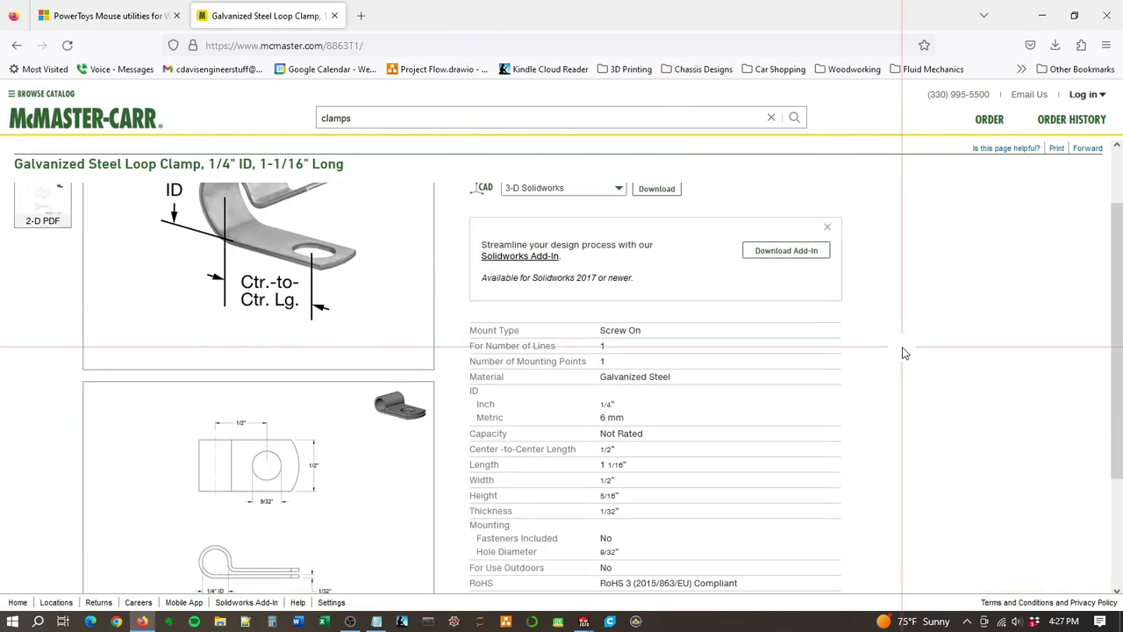
{"action": "scroll", "coordinate": [905, 353], "scroll_direction": "down", "scroll_amount": 1}
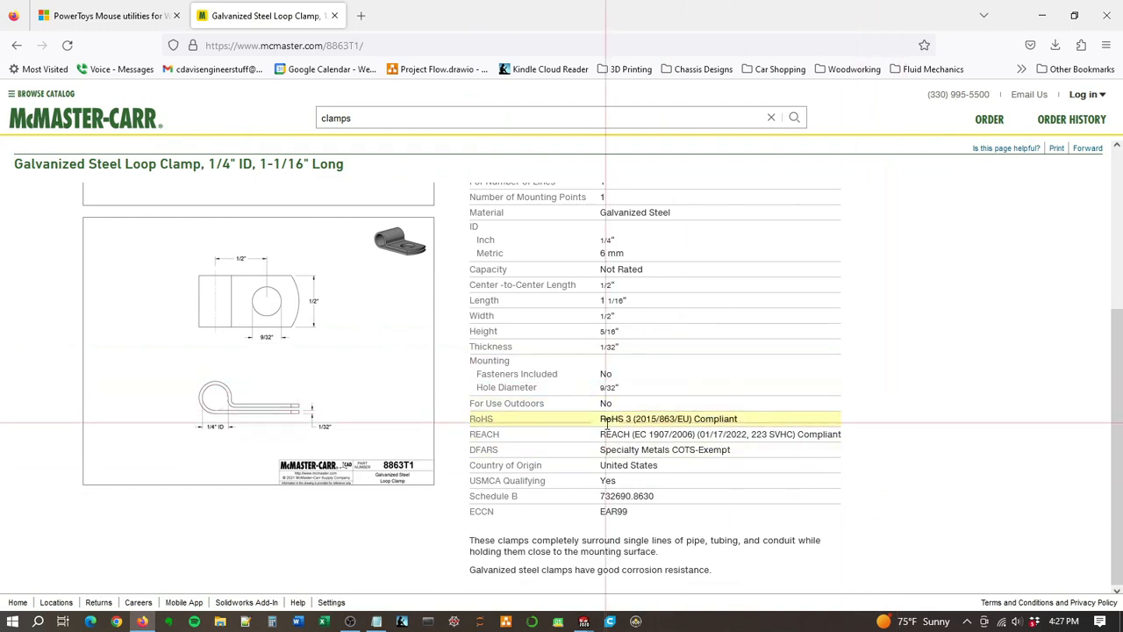
{"action": "scroll", "coordinate": [904, 478], "scroll_direction": "up", "scroll_amount": 3}
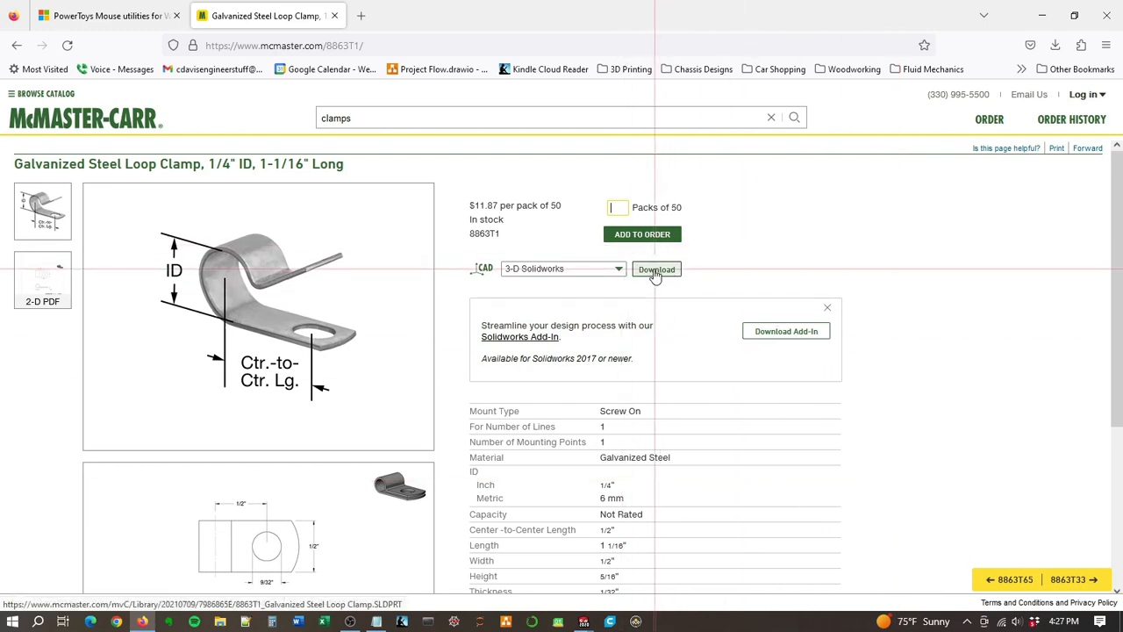
{"action": "left_click", "coordinate": [618, 271]}
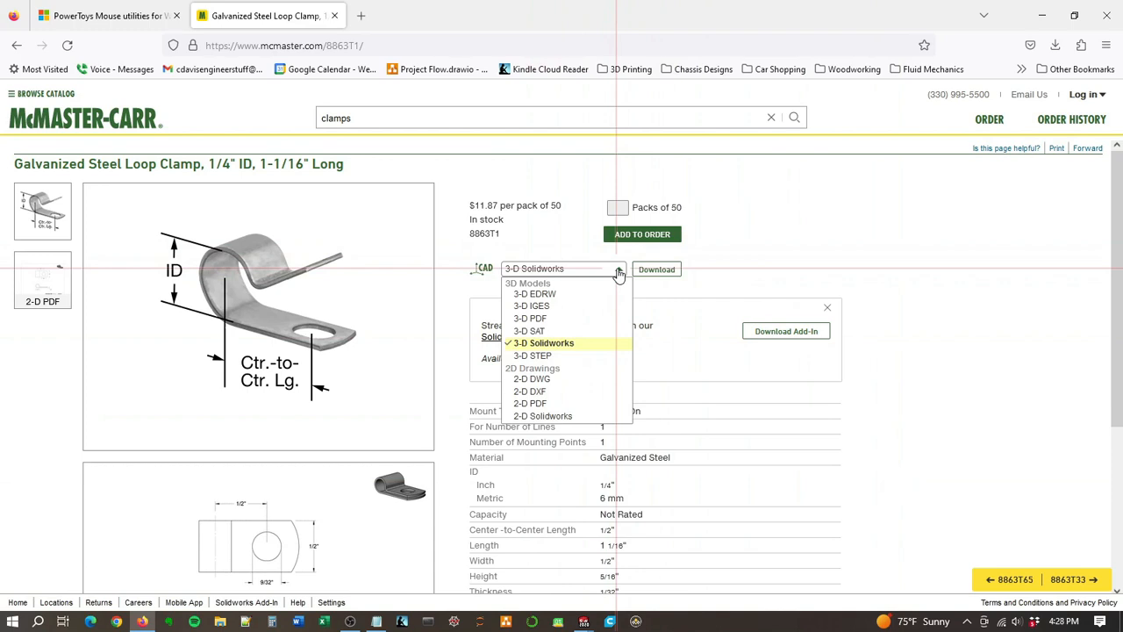
{"action": "left_click", "coordinate": [619, 272]}
{"action": "left_click", "coordinate": [656, 270]}
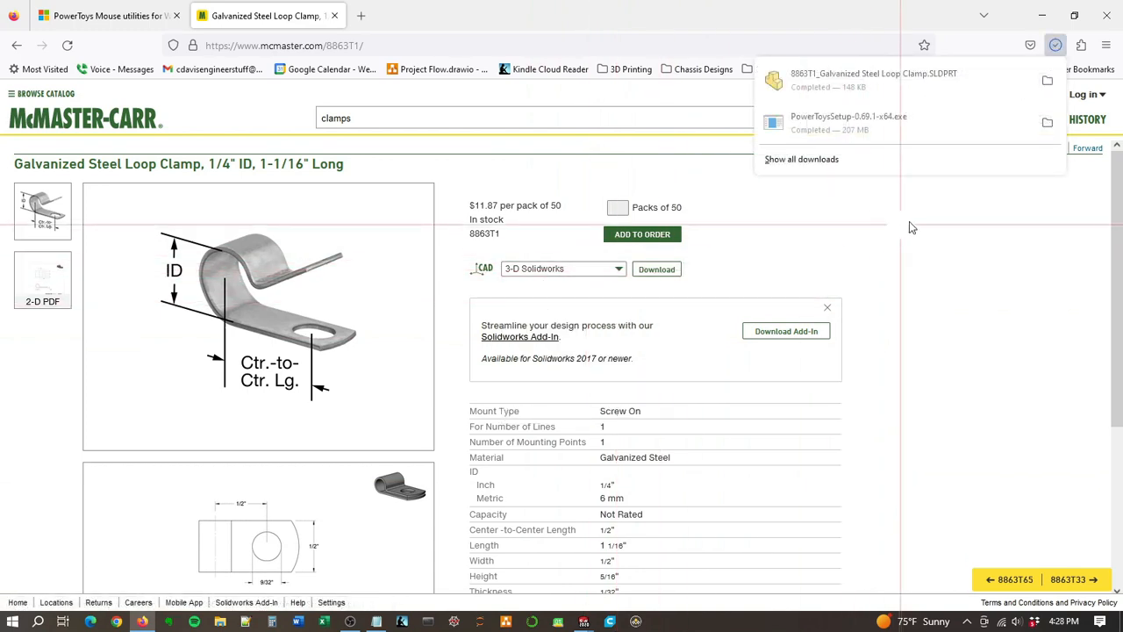
{"action": "left_click", "coordinate": [883, 86]}
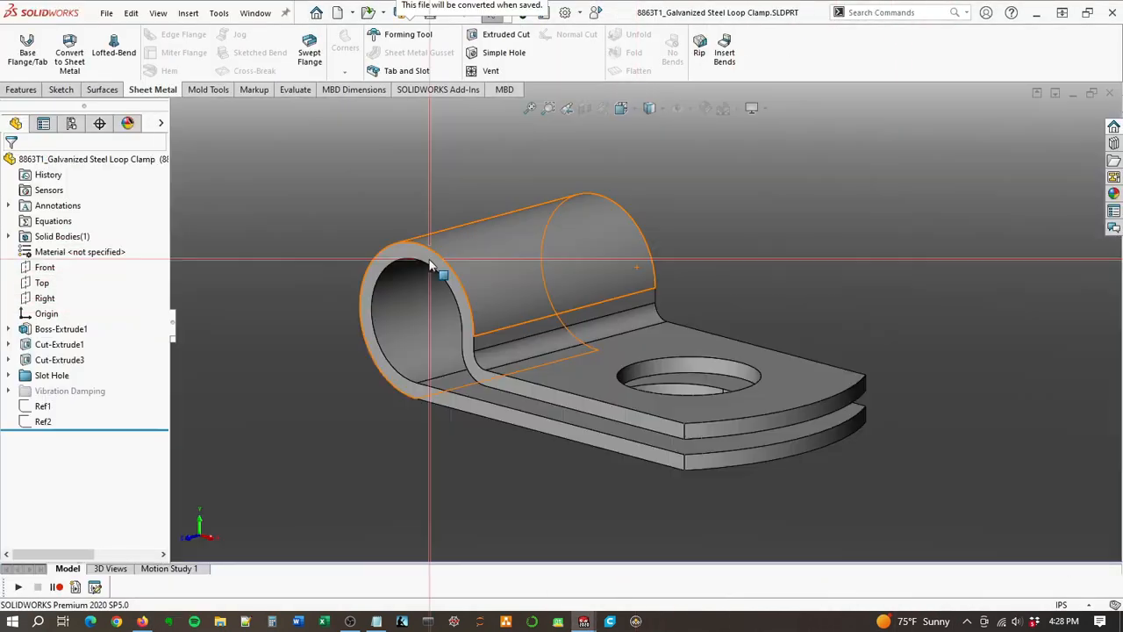
Step: Save the loop clamp part, accepting its conversion to the current SOLIDWORKS version
{"action": "left_click", "coordinate": [107, 13]}
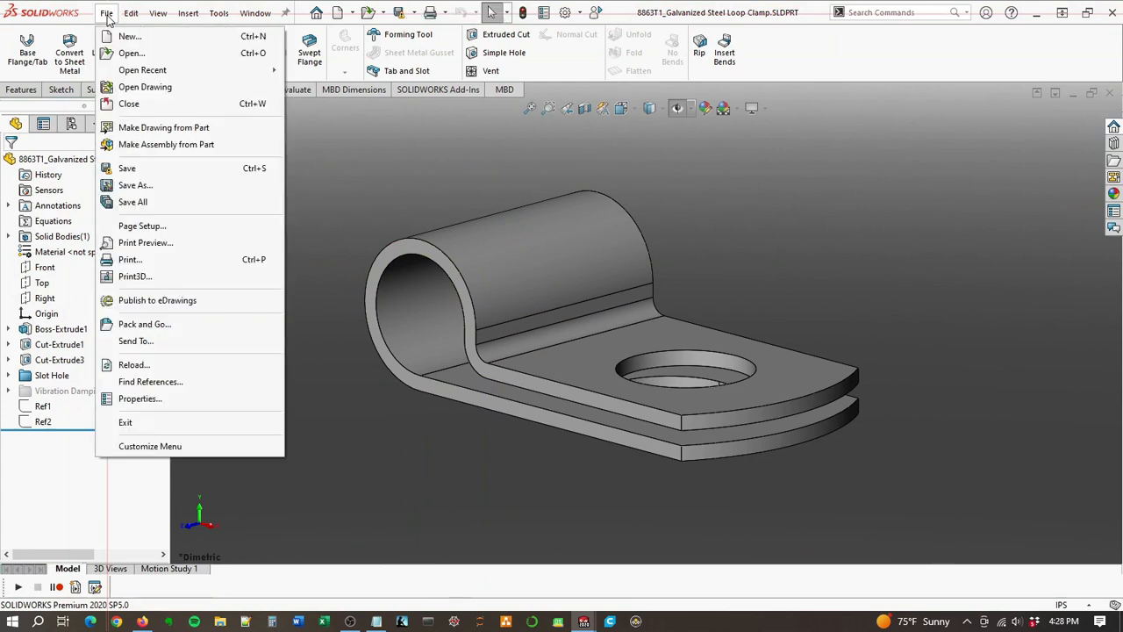
{"action": "left_click", "coordinate": [141, 172]}
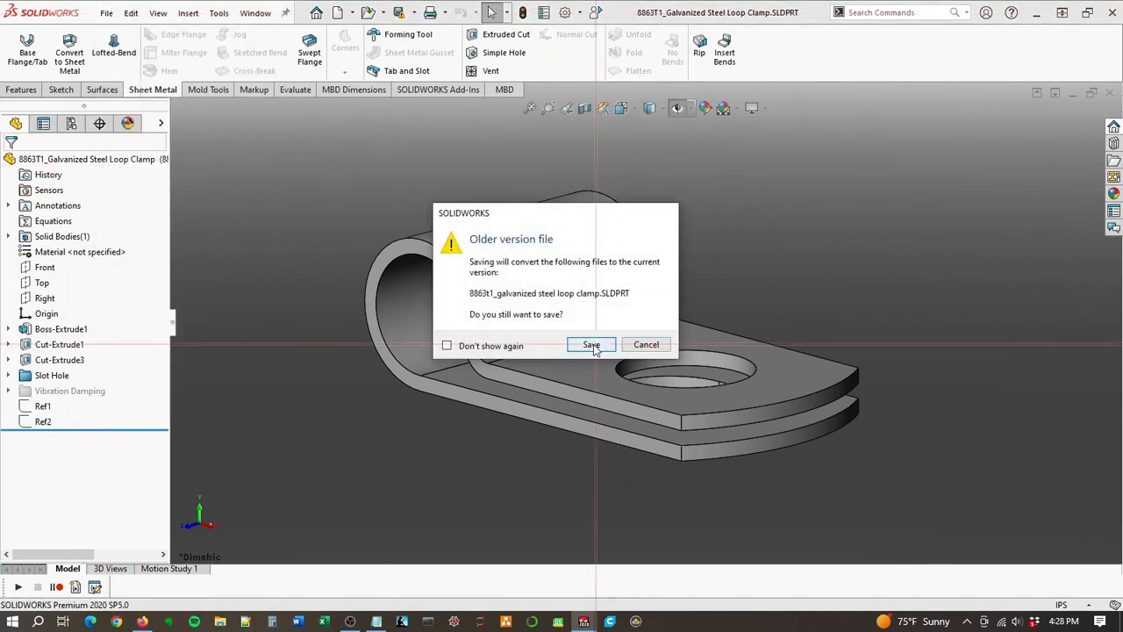
{"action": "left_click", "coordinate": [593, 343]}
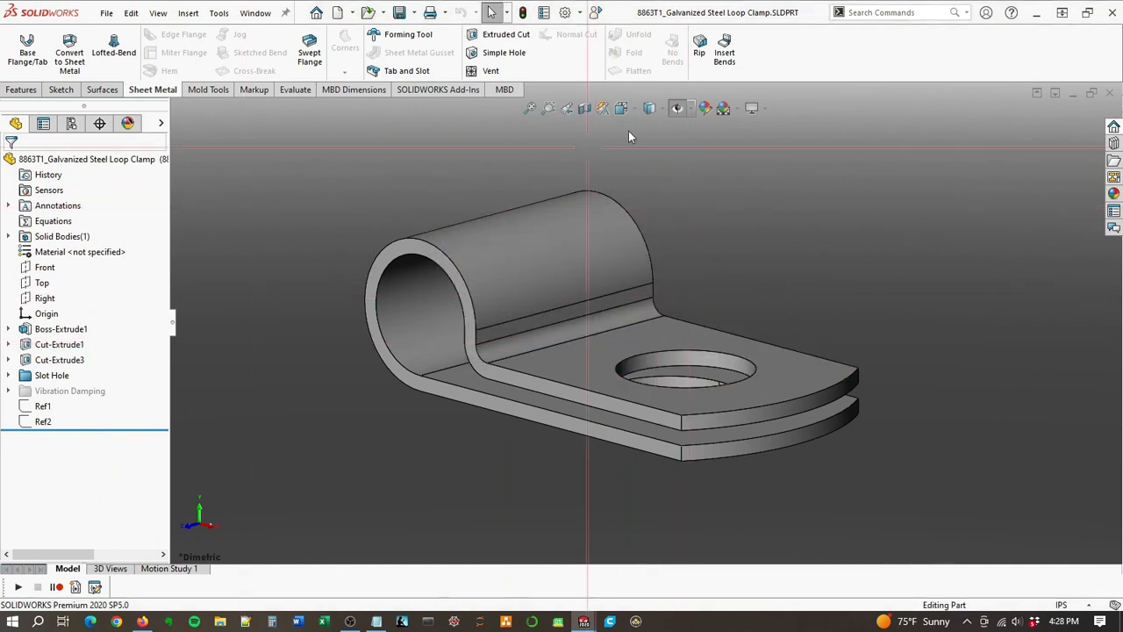
Step: Apply the Plain White scene to the loop clamp part
{"action": "left_click", "coordinate": [753, 109]}
{"action": "left_click", "coordinate": [723, 108]}
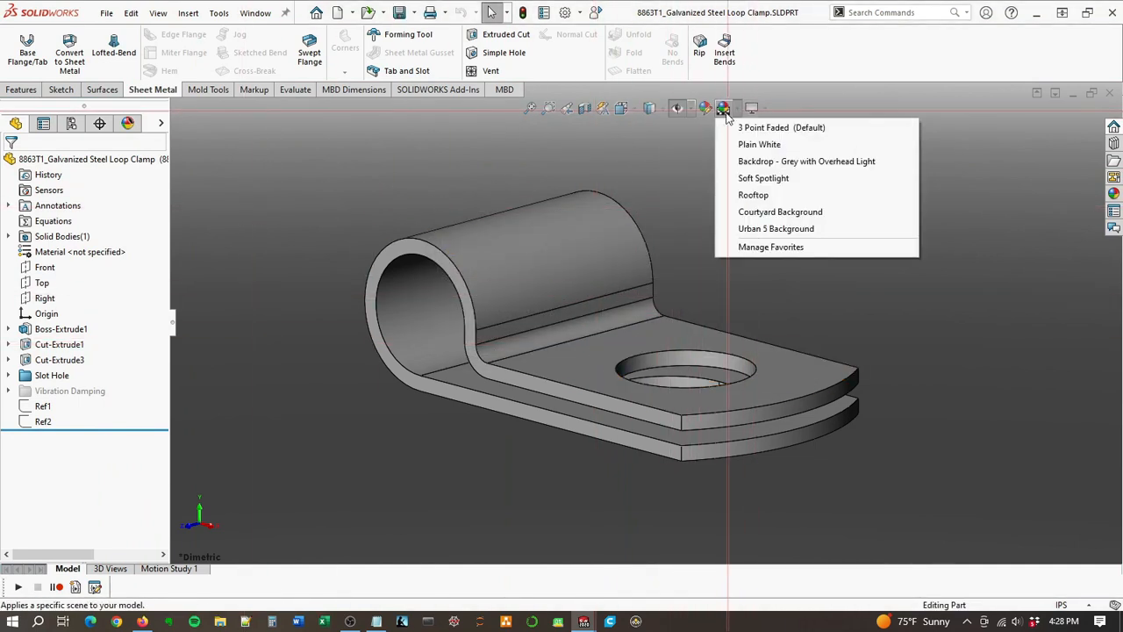
{"action": "left_click", "coordinate": [759, 145]}
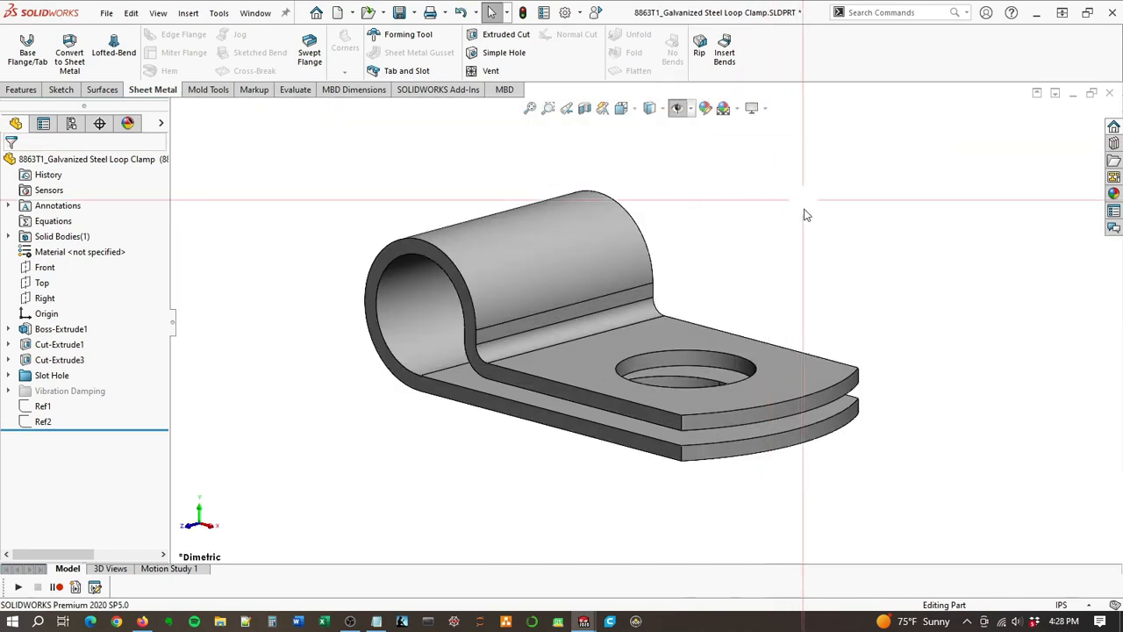
Step: Lower the loop clamp's shaded image quality to a deviation of about 0.0038 in, reduce its wireframe resolution to near minimum, and save
{"action": "left_click", "coordinate": [567, 11]}
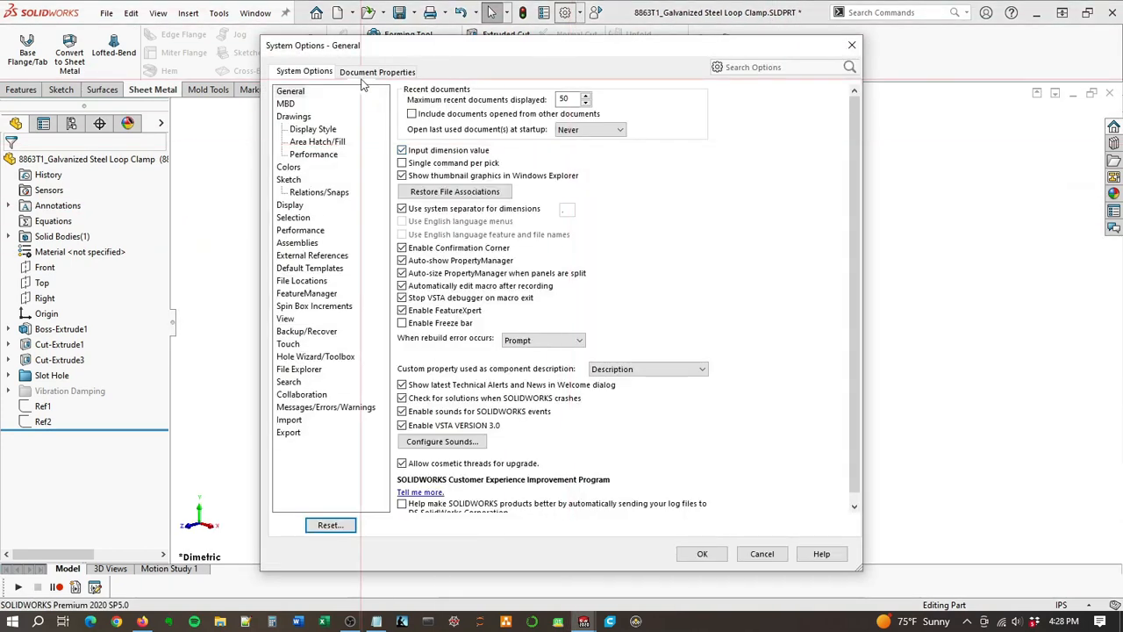
{"action": "left_click", "coordinate": [367, 74]}
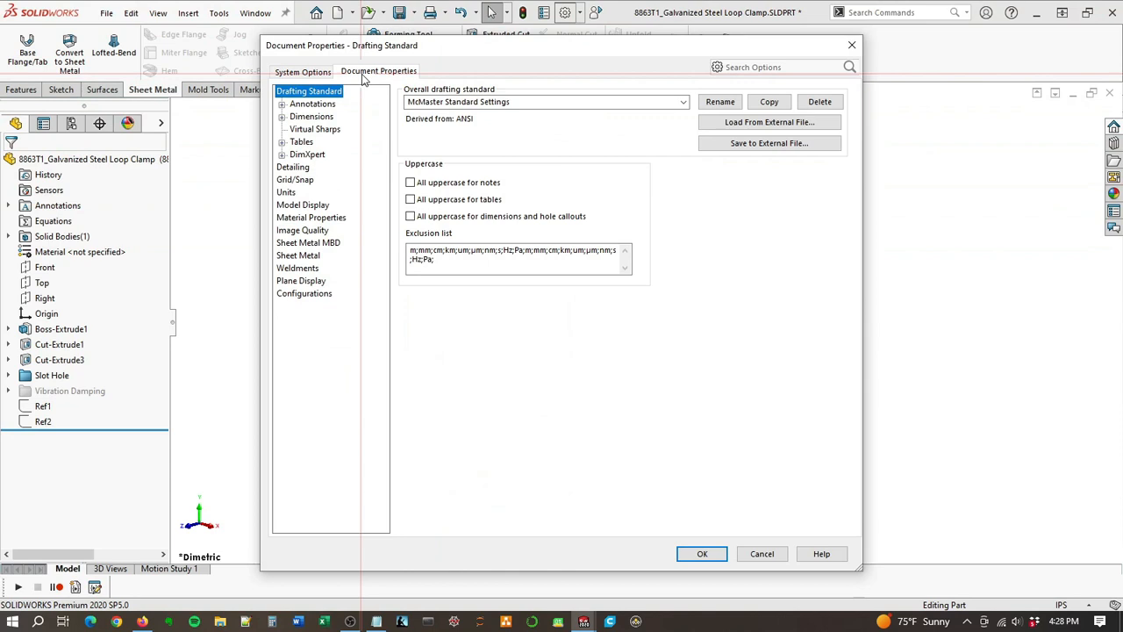
{"action": "left_click", "coordinate": [302, 230]}
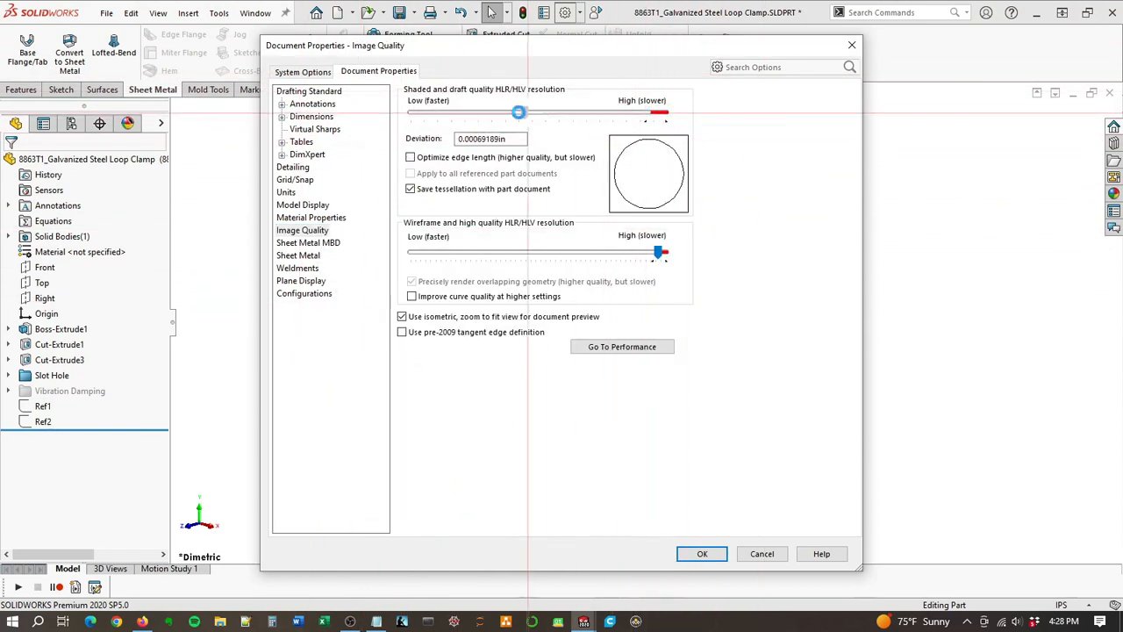
{"action": "left_click_drag", "start_coordinate": [518, 112], "coordinate": [424, 128]}
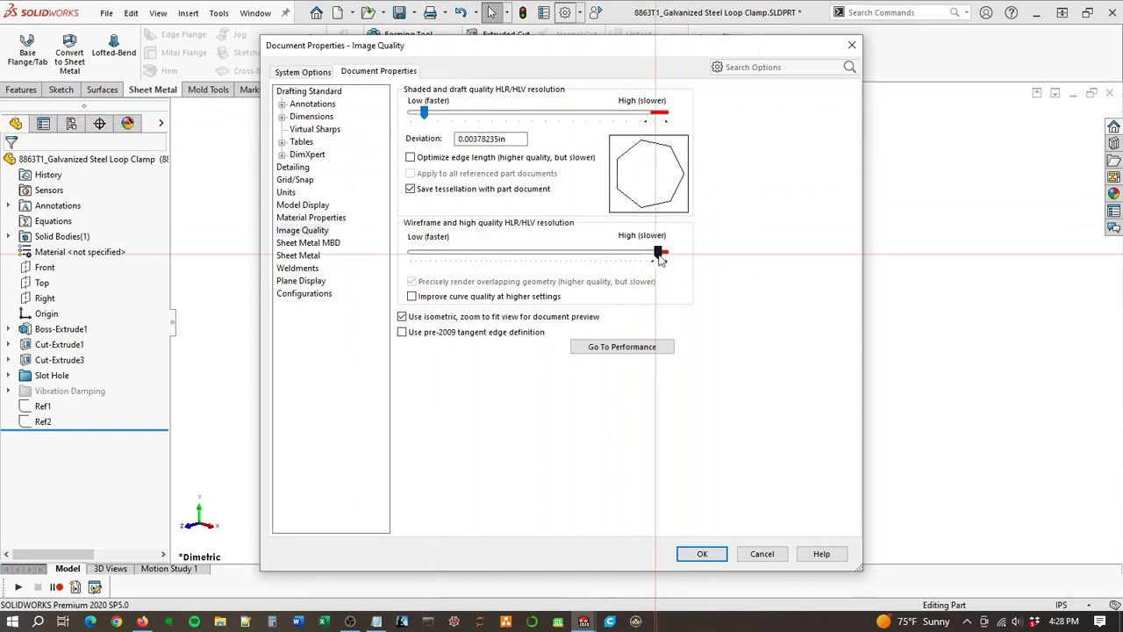
{"action": "left_click_drag", "start_coordinate": [566, 260], "coordinate": [430, 257]}
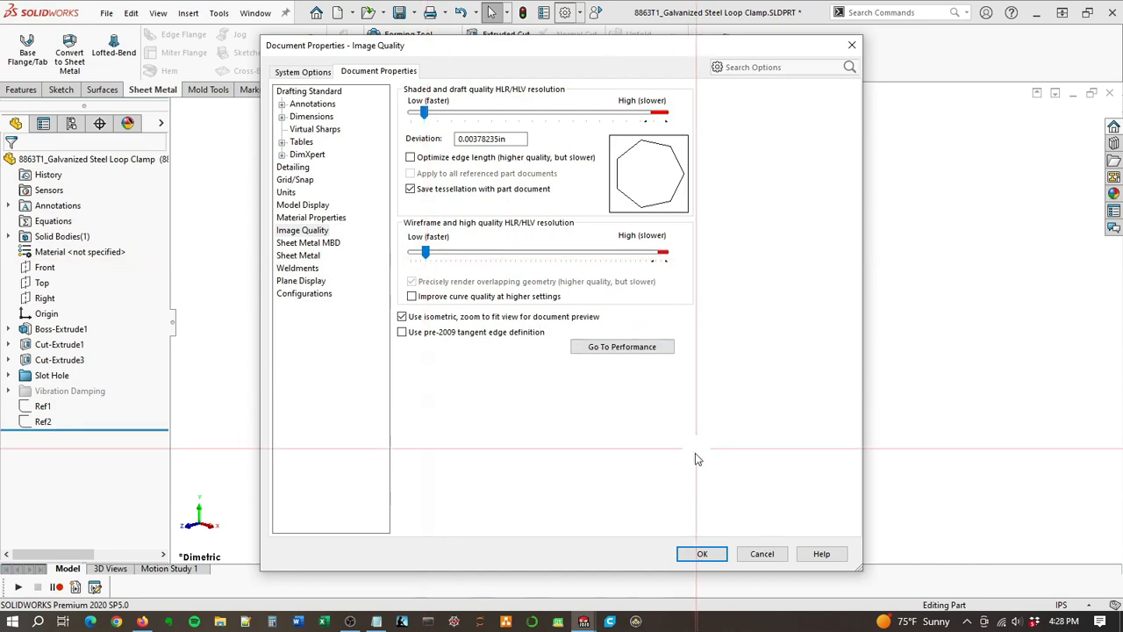
{"action": "left_click", "coordinate": [706, 554]}
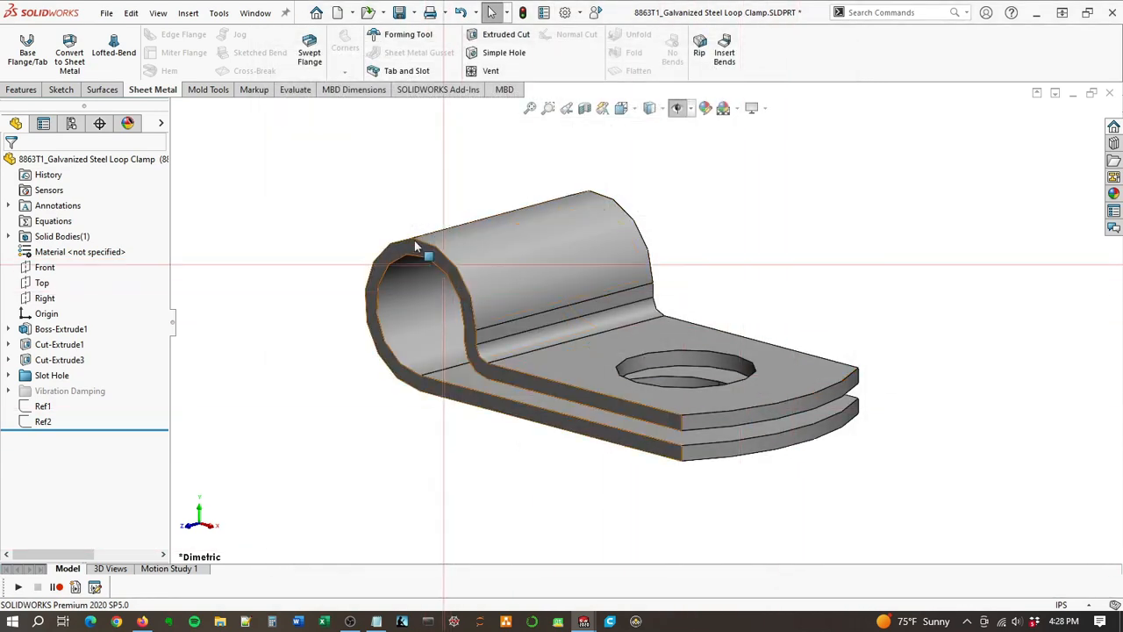
{"action": "key", "text": "ctrl+s"}
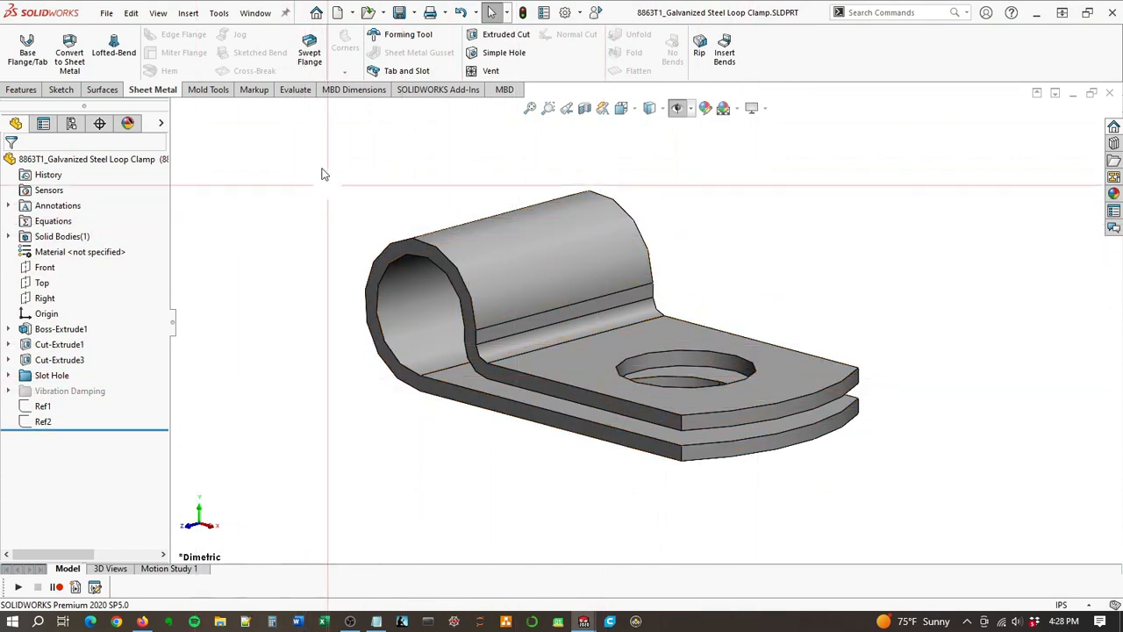
Step: Switch to the Compound Angle Bracket Assembly and insert the 8863T1 galvanized steel loop clamp beside the upper part of the vertical busbar
{"action": "left_click", "coordinate": [255, 14]}
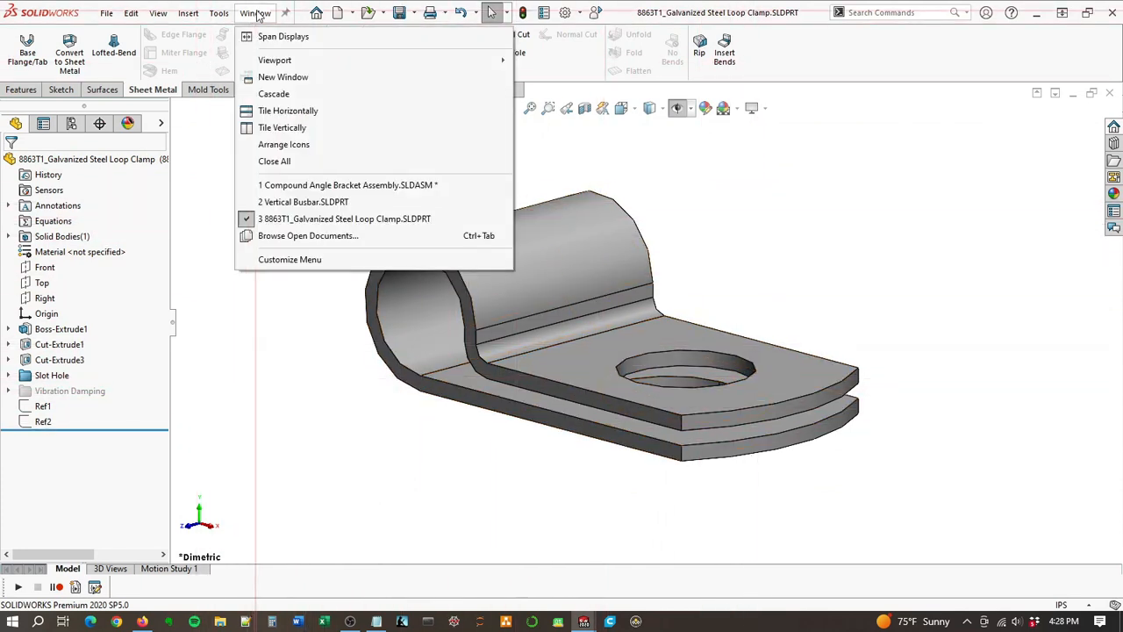
{"action": "left_click", "coordinate": [325, 186]}
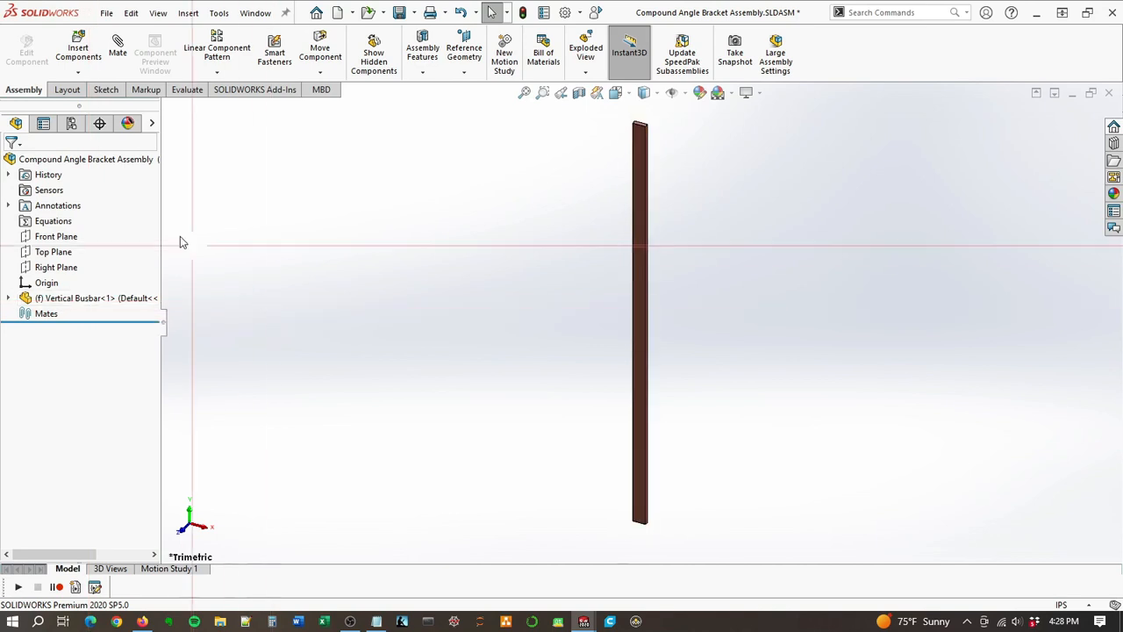
{"action": "left_click", "coordinate": [79, 48]}
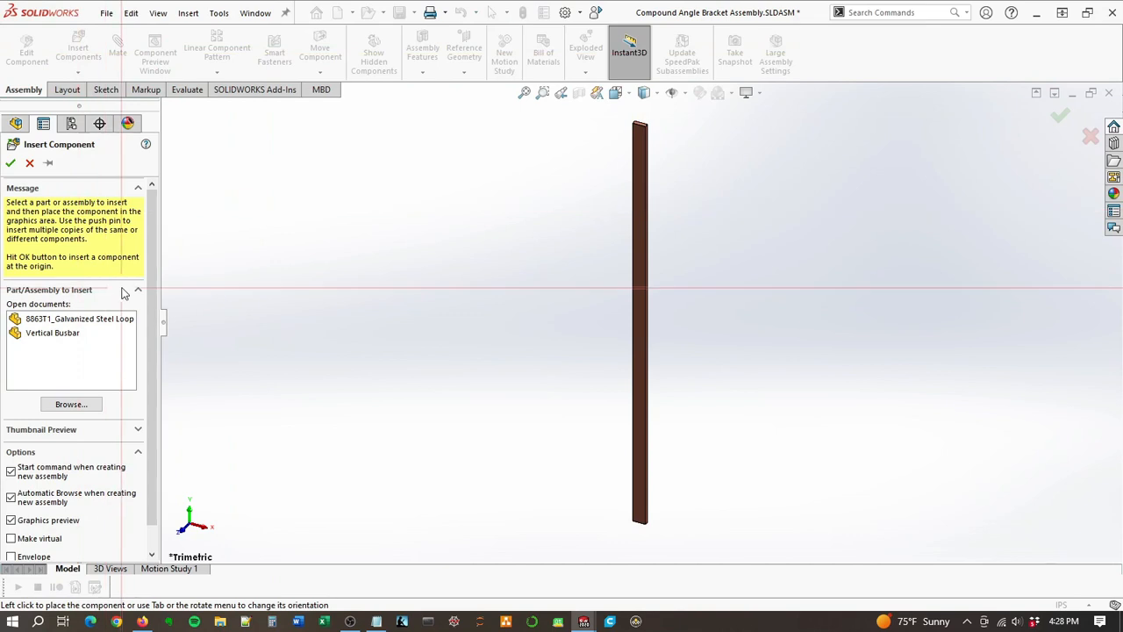
{"action": "left_click", "coordinate": [44, 321]}
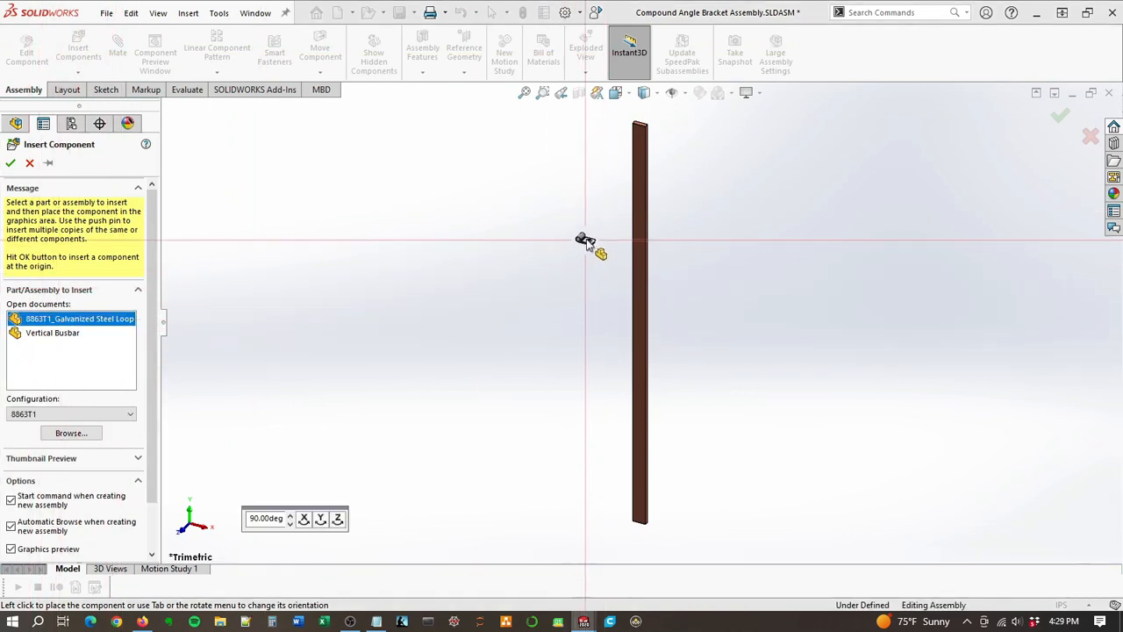
{"action": "left_click", "coordinate": [596, 192]}
Step: Rotate the loop clamp so its flat tab with the hole points upward and the loop sits below it
{"action": "scroll", "coordinate": [647, 211], "scroll_direction": "down", "scroll_amount": 10}
{"action": "scroll", "coordinate": [561, 263], "scroll_direction": "up", "scroll_amount": 3}
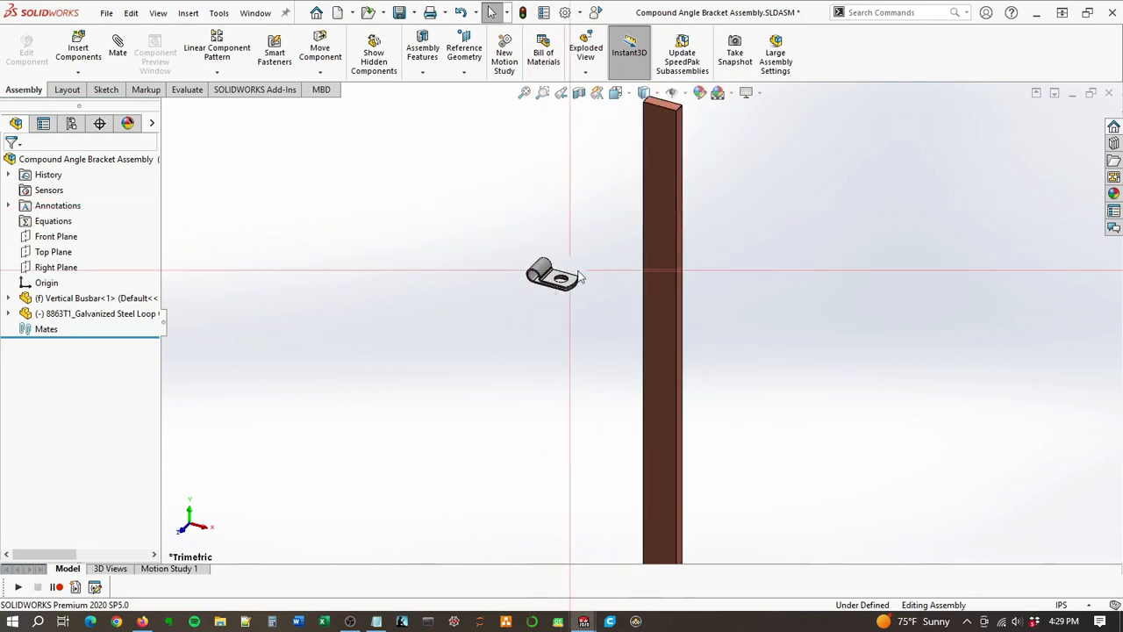
{"action": "scroll", "coordinate": [579, 277], "scroll_direction": "down", "scroll_amount": 1}
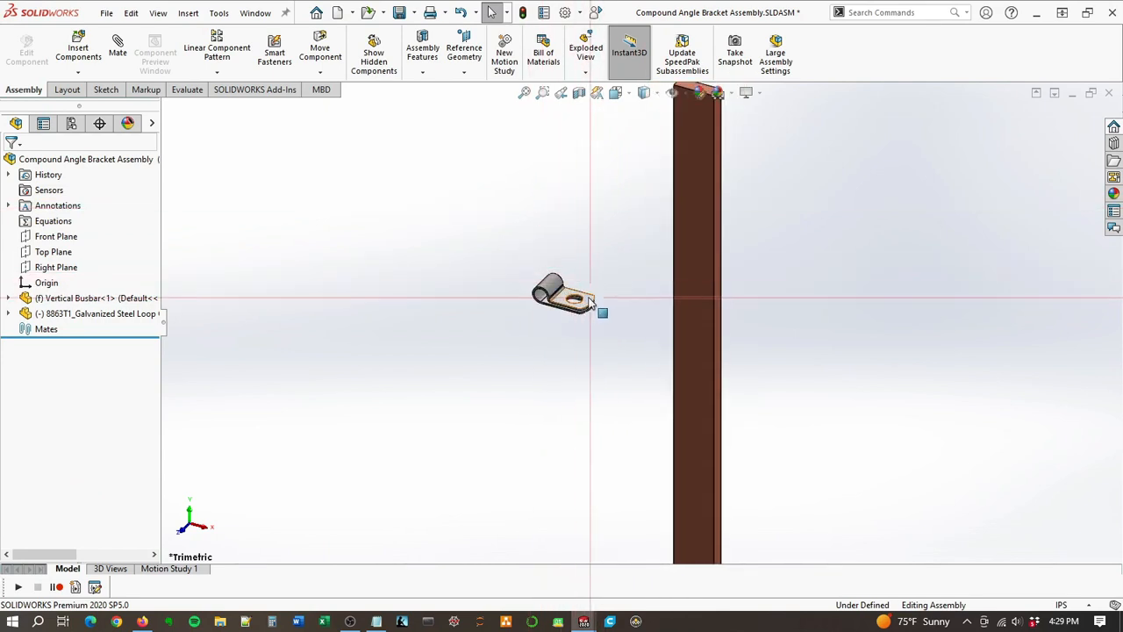
{"action": "right_click_drag", "start_coordinate": [568, 299], "coordinate": [516, 343]}
{"action": "right_click_drag", "start_coordinate": [502, 392], "coordinate": [449, 501]}
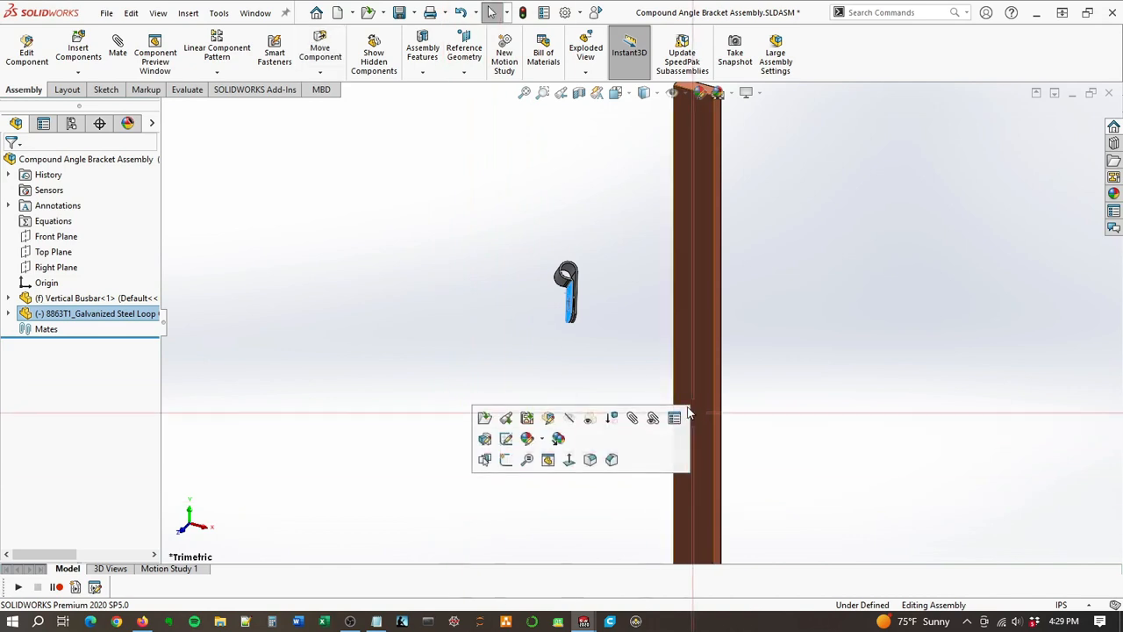
{"action": "middle_click_drag", "start_coordinate": [710, 241], "coordinate": [557, 192]}
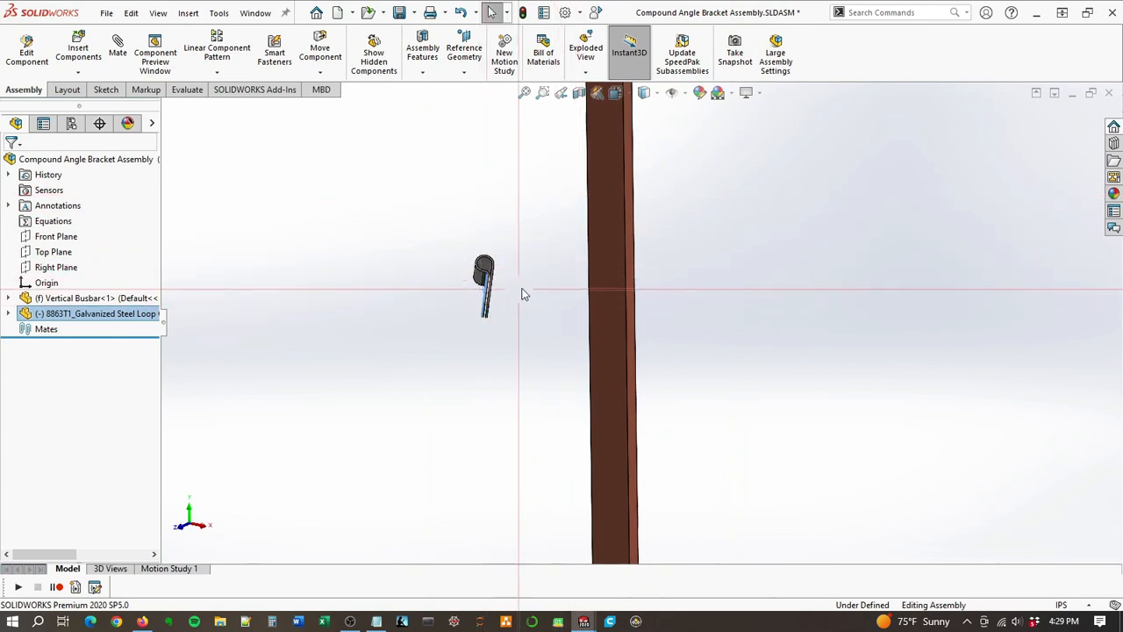
{"action": "middle_click_drag", "start_coordinate": [527, 290], "coordinate": [570, 229]}
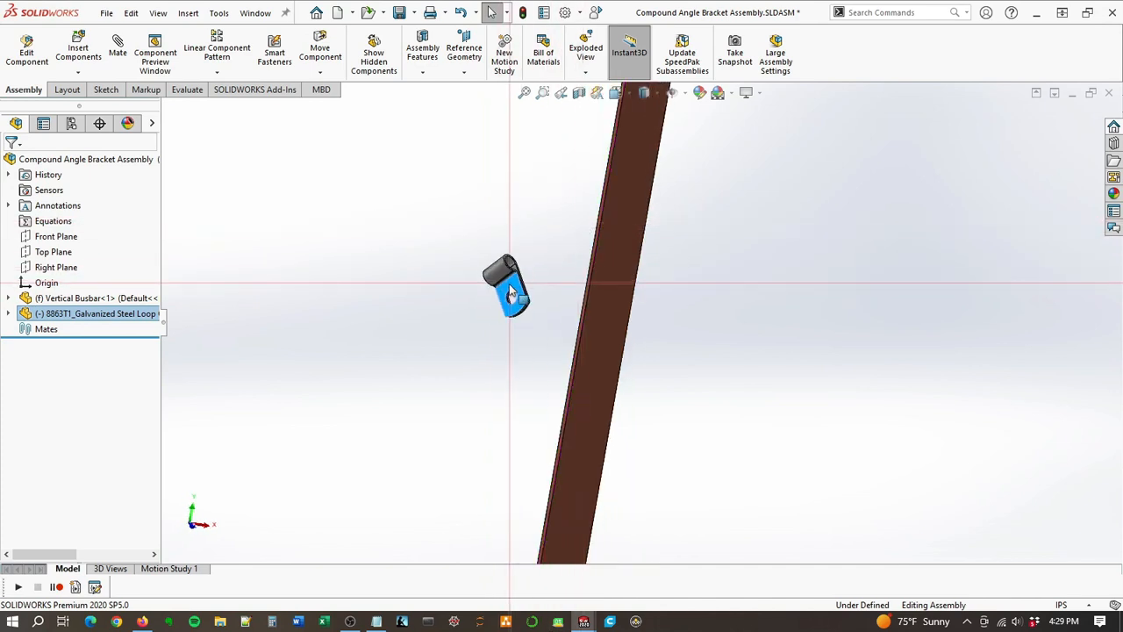
{"action": "right_click_drag", "start_coordinate": [511, 294], "coordinate": [666, 576]}
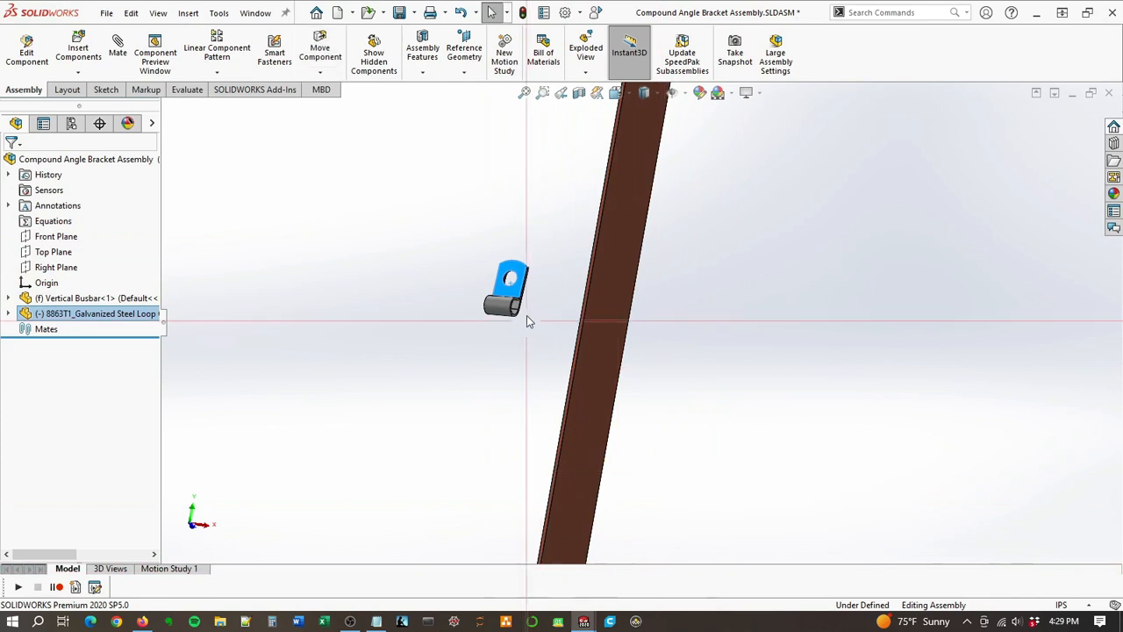
{"action": "right_click_drag", "start_coordinate": [520, 284], "coordinate": [522, 391]}
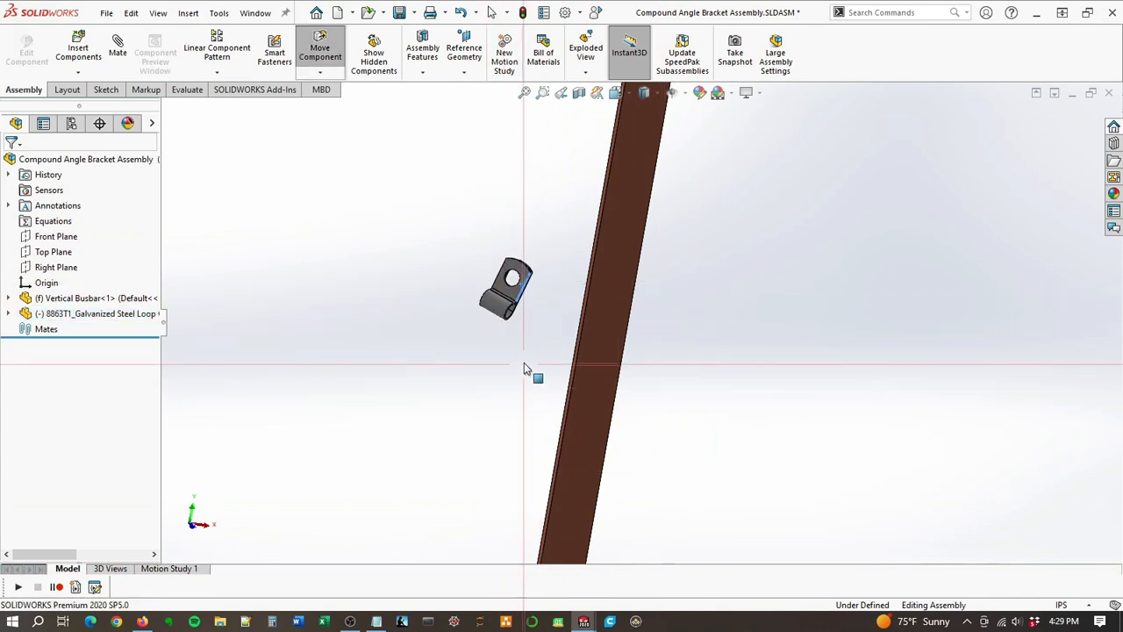
{"action": "right_click_drag", "start_coordinate": [518, 316], "coordinate": [520, 304]}
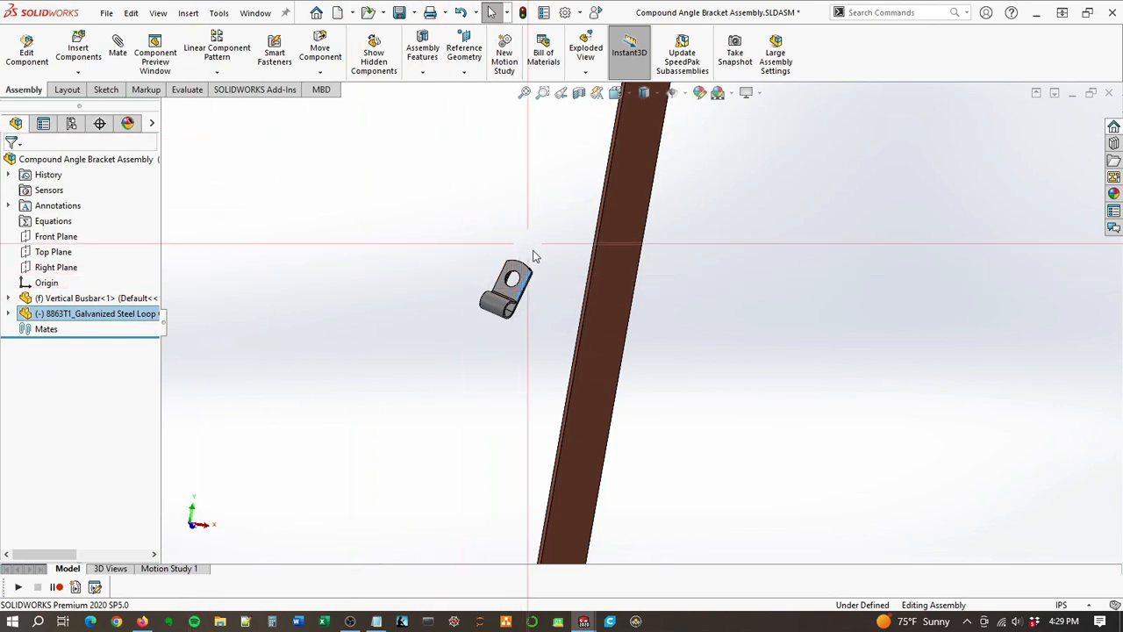
{"action": "middle_click_drag", "start_coordinate": [535, 254], "coordinate": [499, 326]}
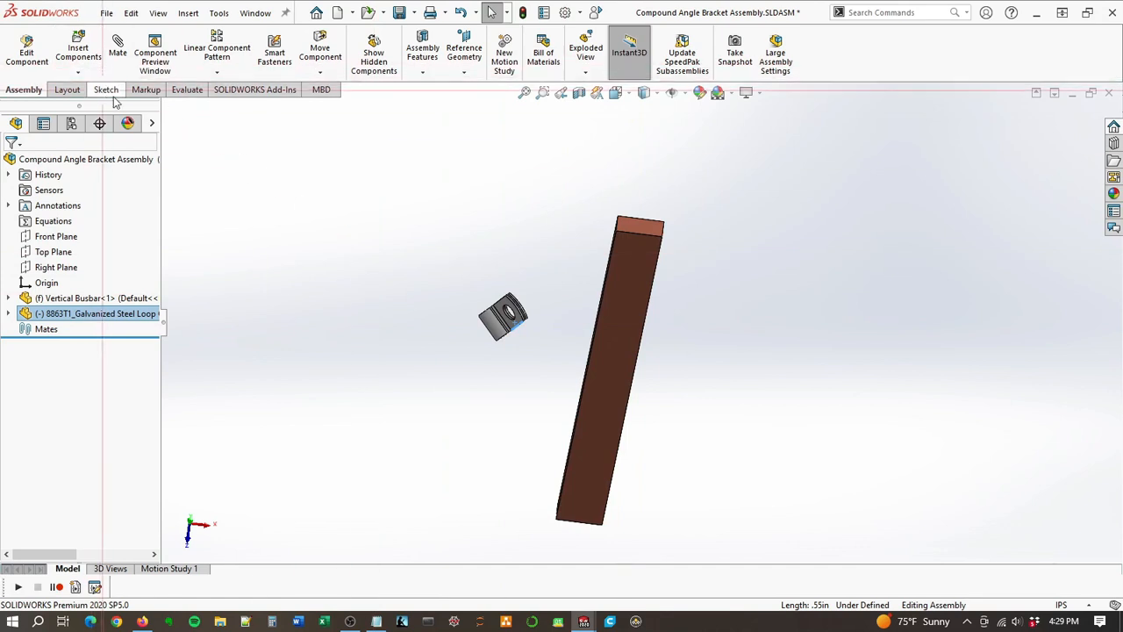
Step: Show the move triad on the loop clamp and shift the clamp along X to just left of the busbar in the front view
{"action": "right_click", "coordinate": [456, 302]}
{"action": "left_click", "coordinate": [393, 334]}
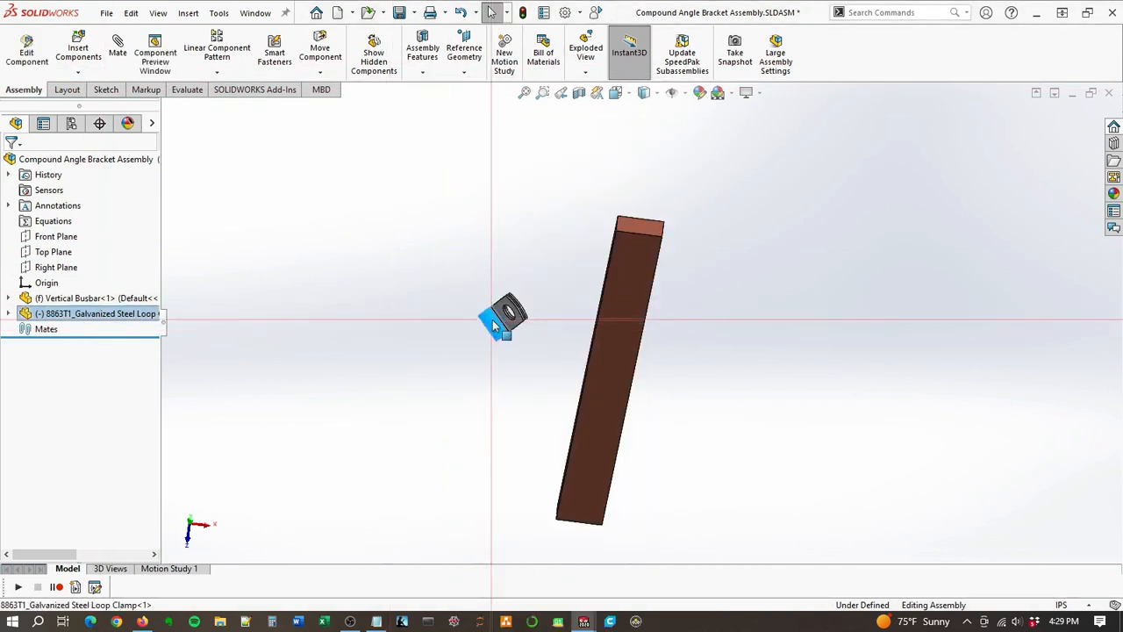
{"action": "right_click", "coordinate": [492, 320]}
{"action": "left_click", "coordinate": [566, 365]}
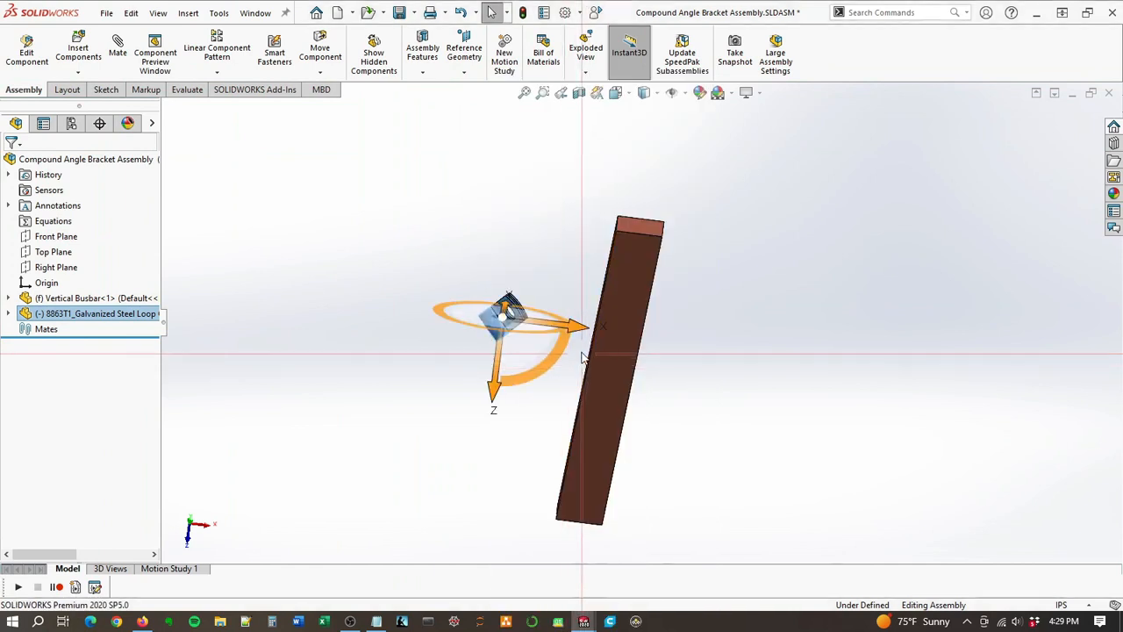
{"action": "left_click_drag", "start_coordinate": [494, 373], "coordinate": [615, 397]}
{"action": "middle_click_drag", "start_coordinate": [647, 321], "coordinate": [602, 172]}
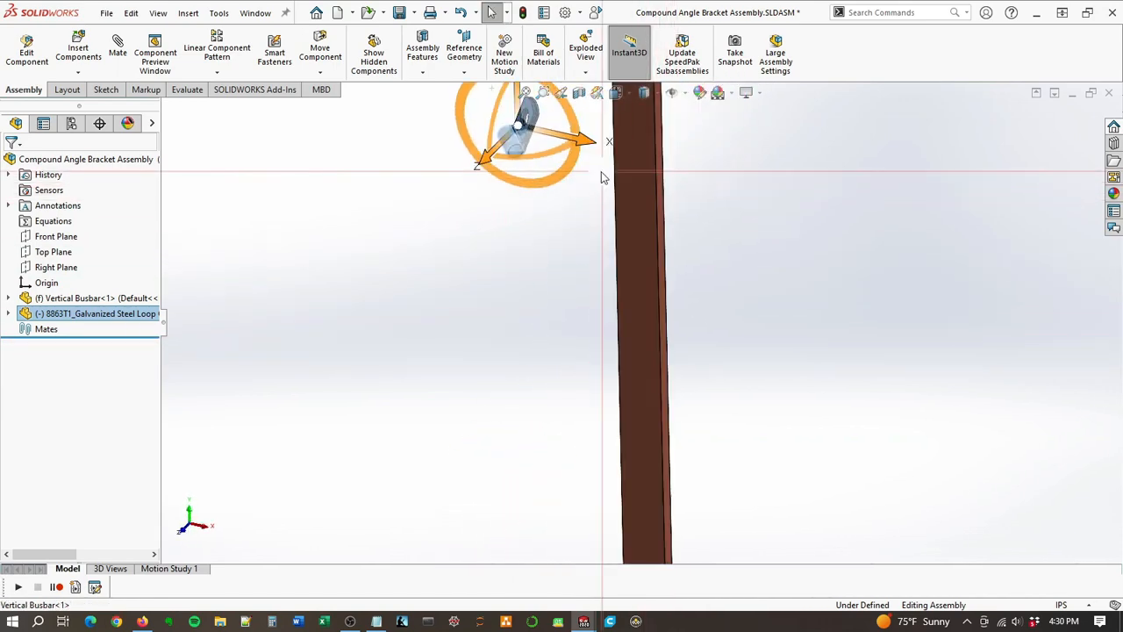
{"action": "left_click", "coordinate": [619, 93]}
{"action": "left_click", "coordinate": [476, 421]}
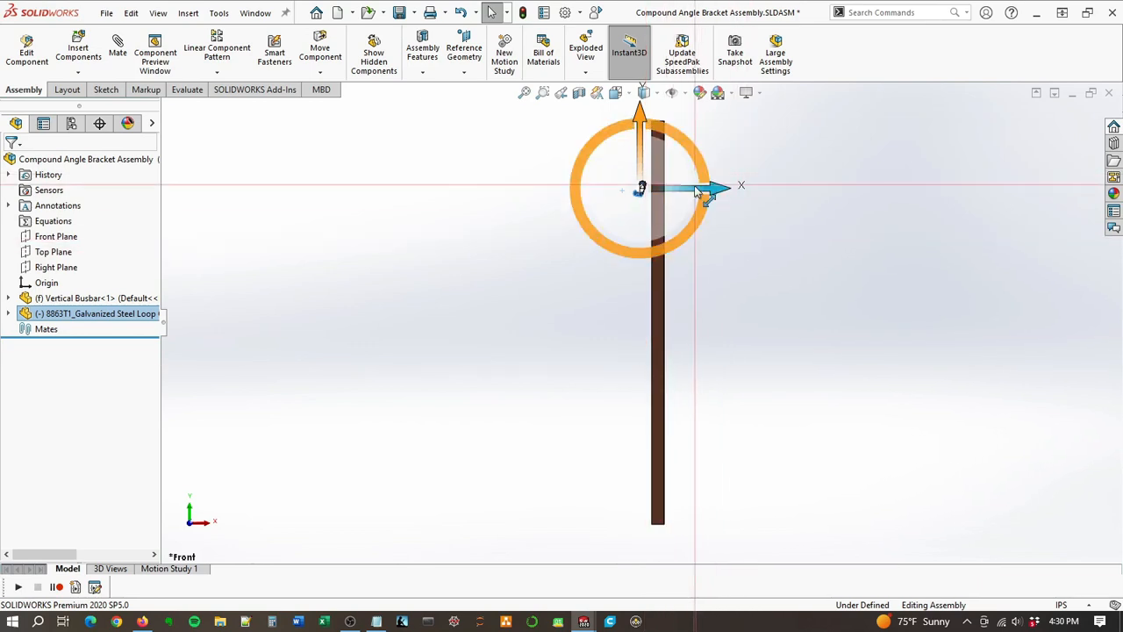
{"action": "mouse_move", "coordinate": [699, 194]}
{"action": "left_mouse_down"}
{"action": "mouse_move", "coordinate": [731, 195]}
{"action": "mouse_move", "coordinate": [713, 211]}
{"action": "left_mouse_up"}
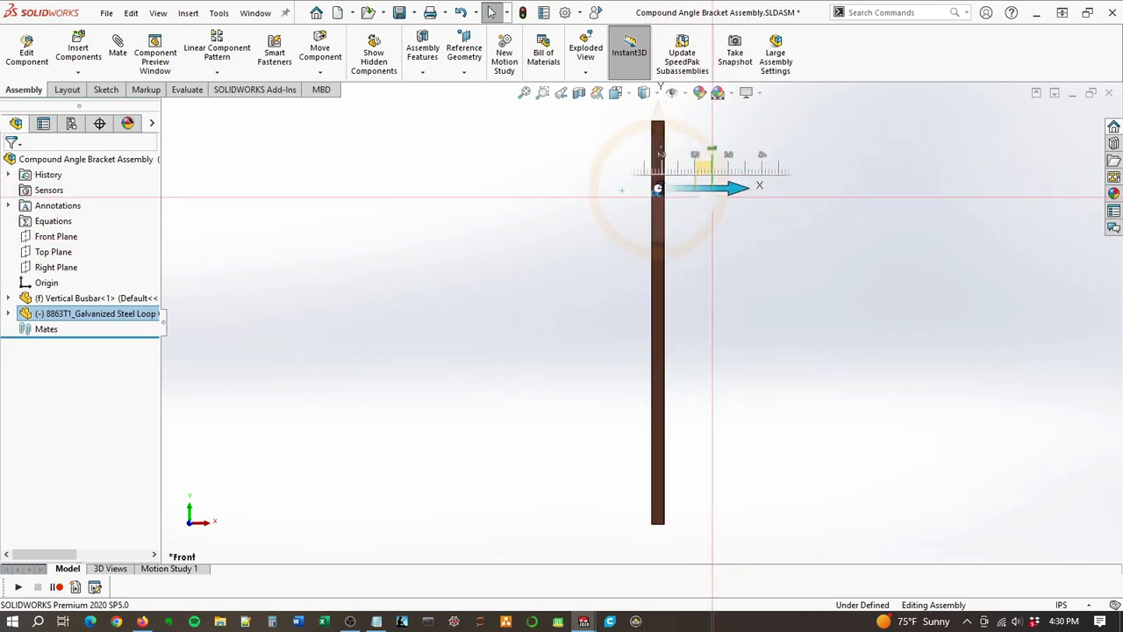
{"action": "scroll", "coordinate": [710, 205], "scroll_direction": "down", "scroll_amount": 4}
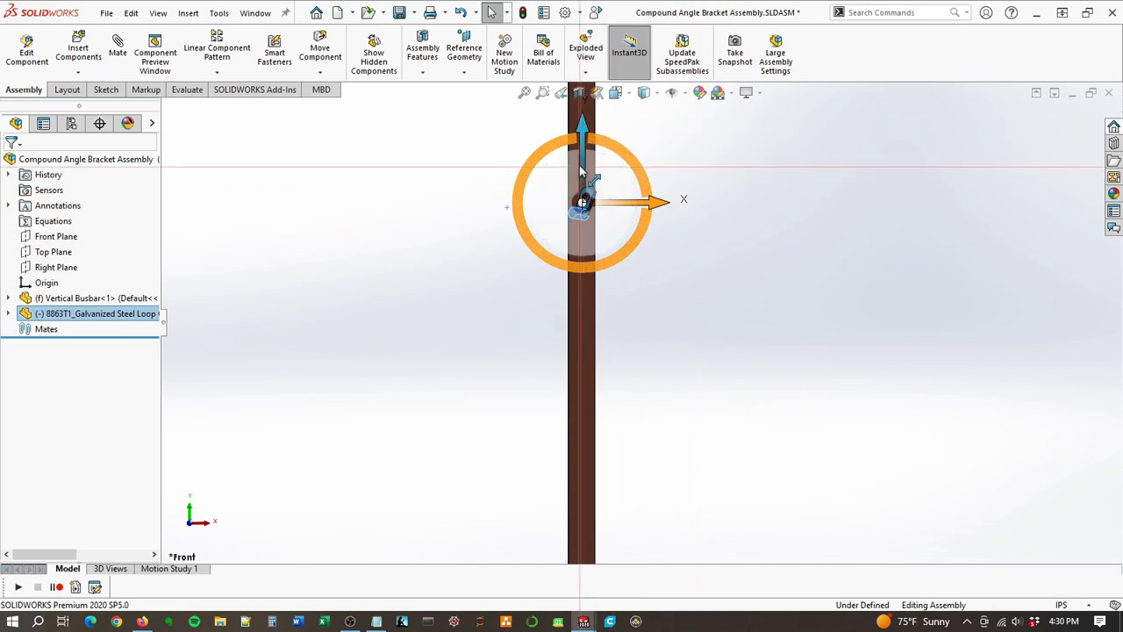
{"action": "left_click_drag", "start_coordinate": [626, 201], "coordinate": [600, 202]}
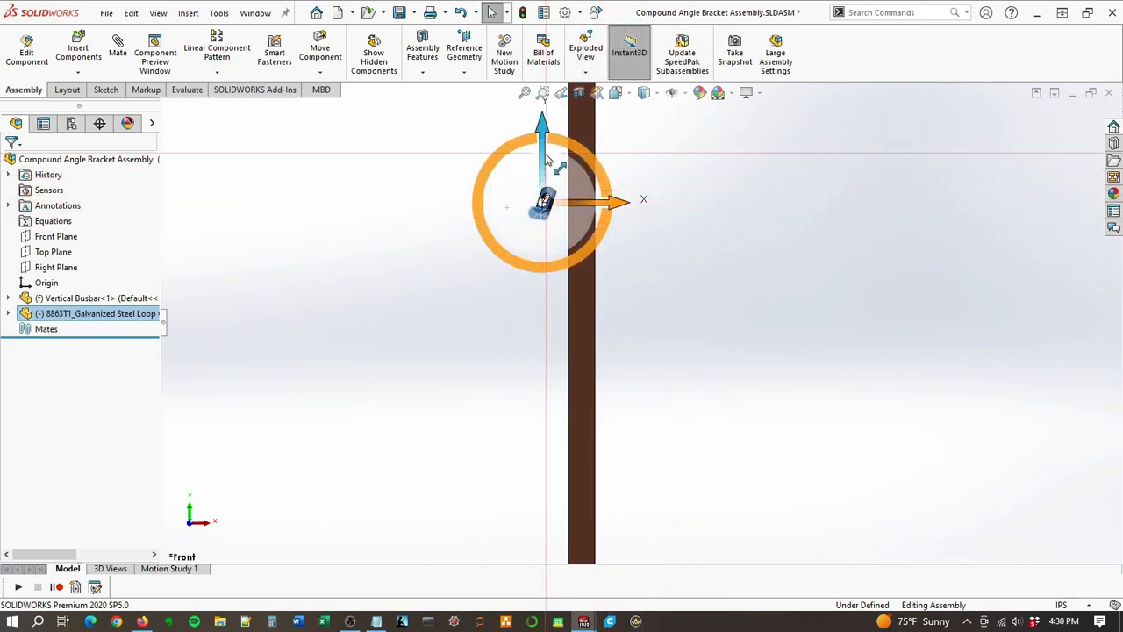
Step: Move the loop clamp slightly along the Z axis toward the busbar, working from the top view
{"action": "left_click", "coordinate": [615, 92]}
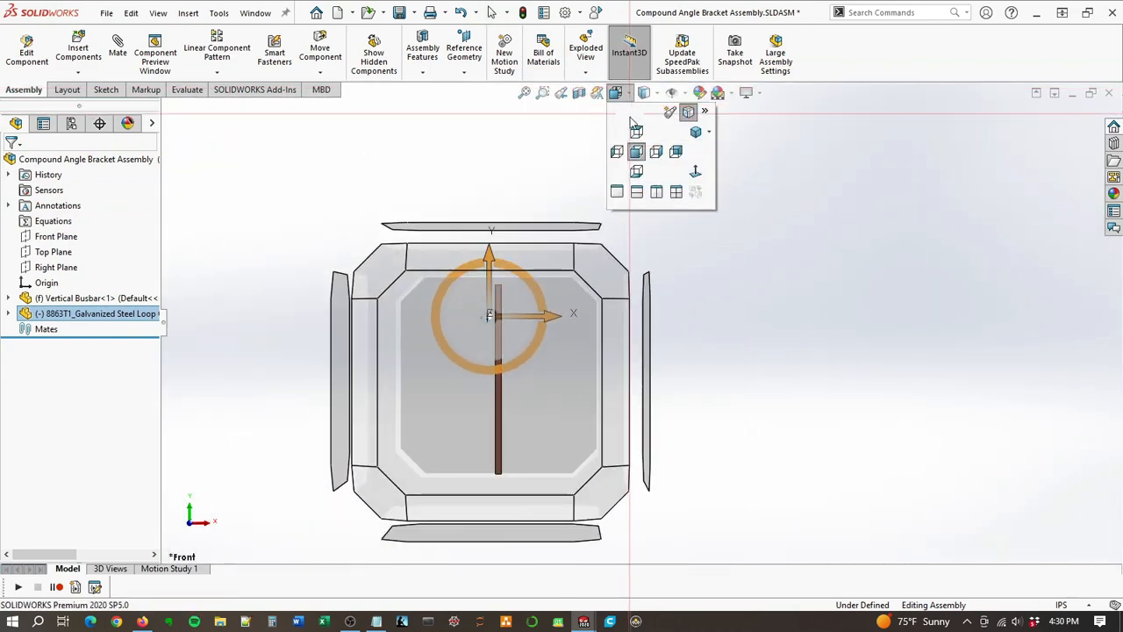
{"action": "left_click", "coordinate": [636, 131]}
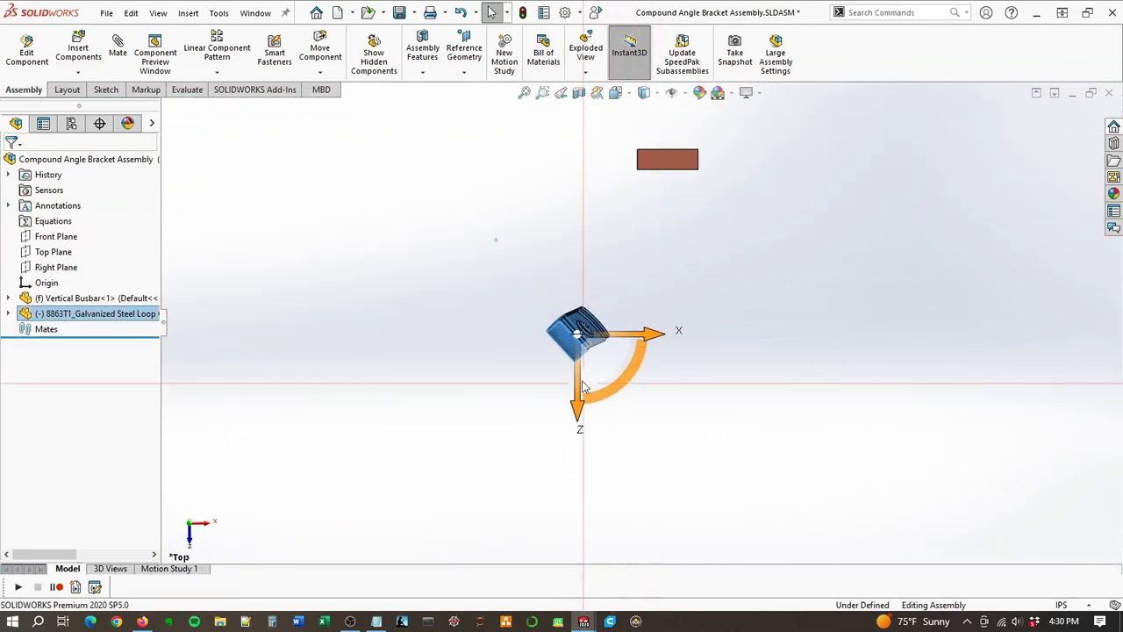
{"action": "mouse_move", "coordinate": [584, 386]}
{"action": "left_mouse_down"}
{"action": "mouse_move", "coordinate": [588, 343]}
{"action": "mouse_move", "coordinate": [589, 364]}
{"action": "left_mouse_up"}
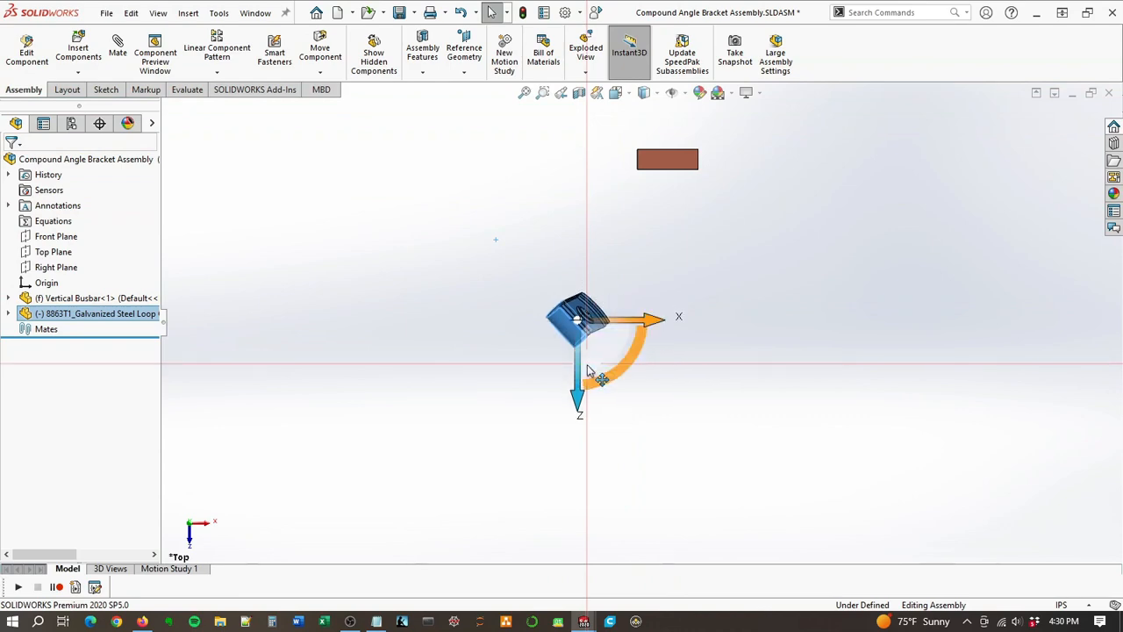
Step: Lower the loop clamp along Y to about the busbar's mid-height in the front view and dismiss the move triad
{"action": "left_click", "coordinate": [616, 94]}
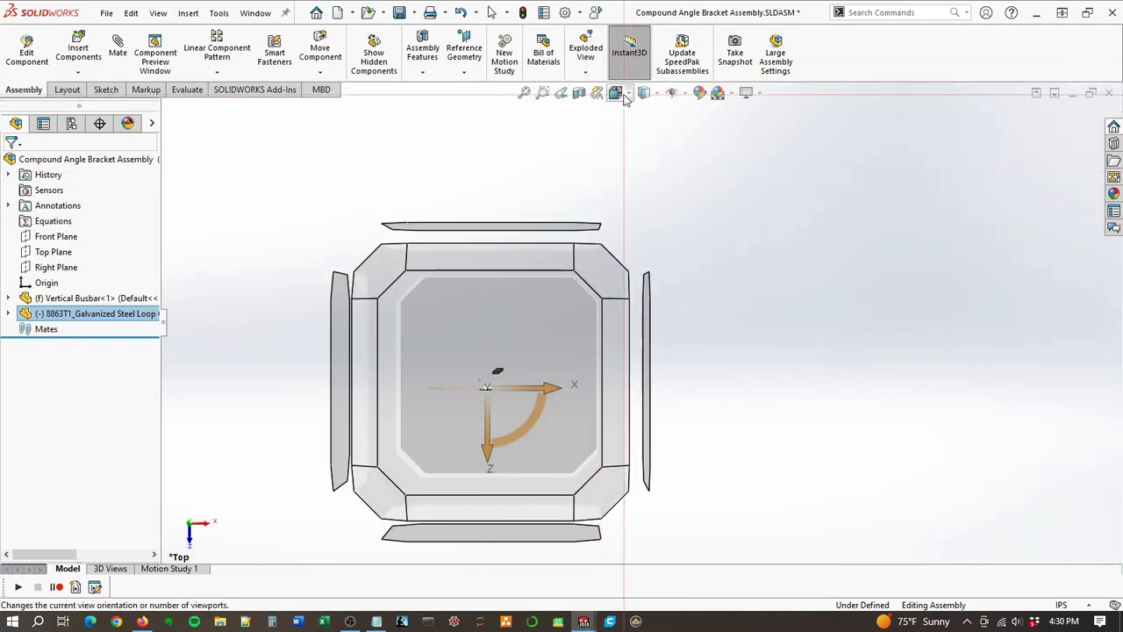
{"action": "left_click", "coordinate": [616, 94]}
{"action": "left_click", "coordinate": [616, 94]}
{"action": "left_click", "coordinate": [644, 188]}
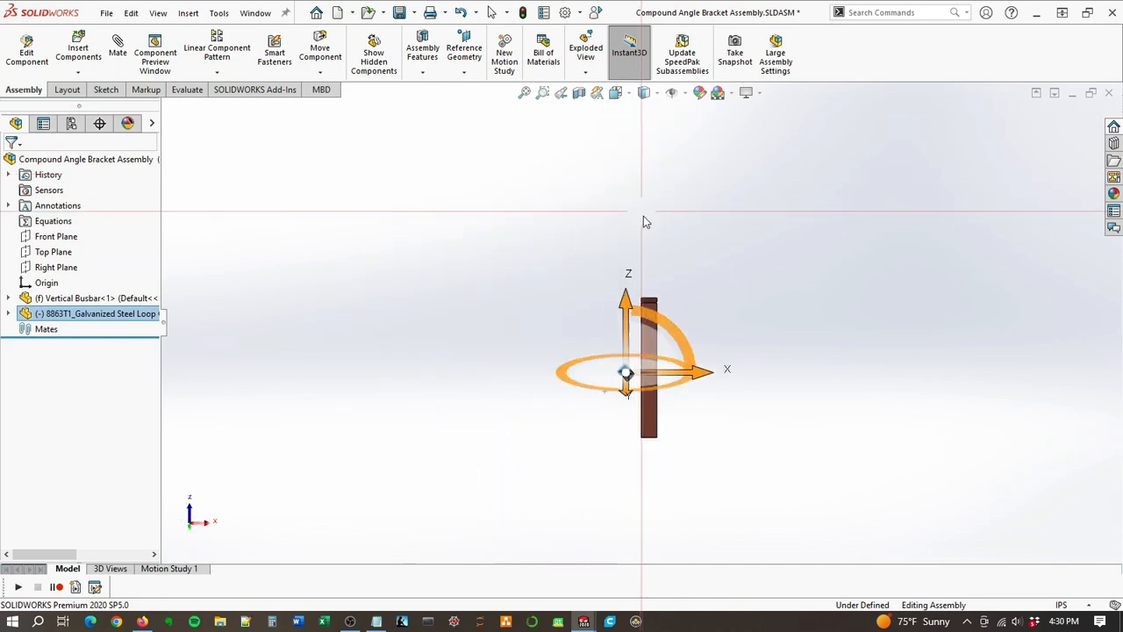
{"action": "left_click", "coordinate": [616, 94]}
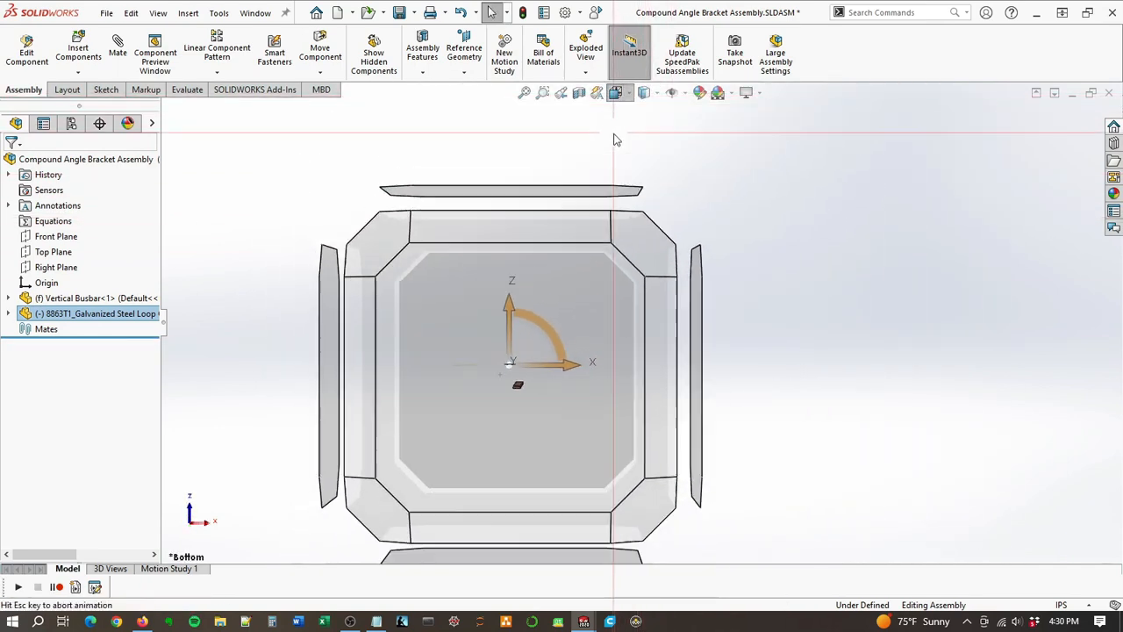
{"action": "left_click", "coordinate": [633, 153]}
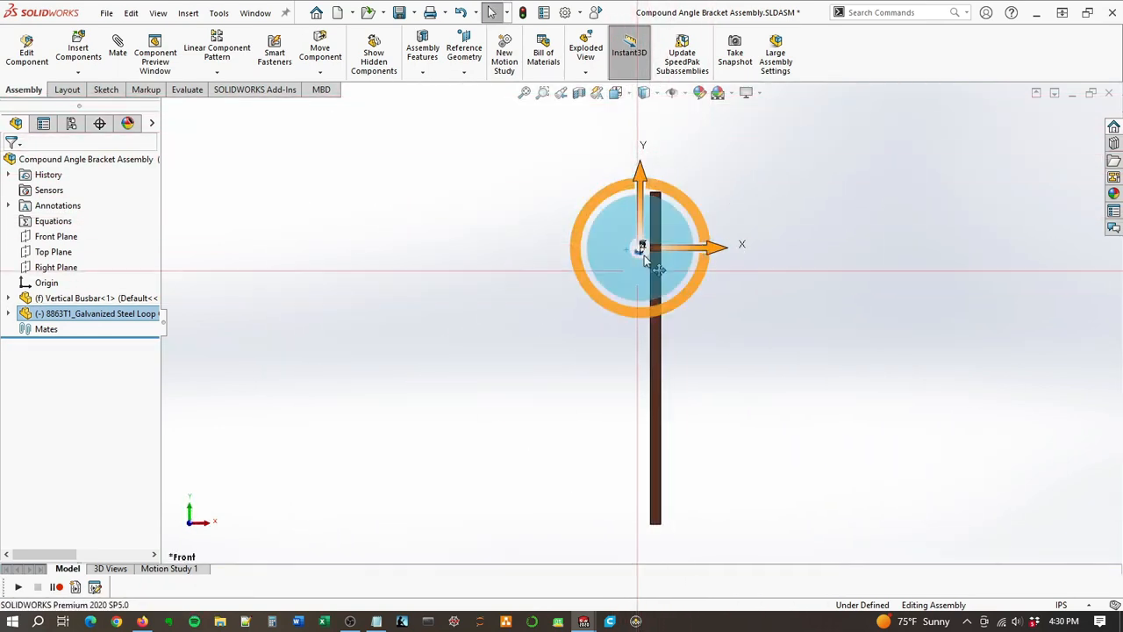
{"action": "left_click_drag", "start_coordinate": [643, 204], "coordinate": [694, 326]}
{"action": "left_click", "coordinate": [786, 280]}
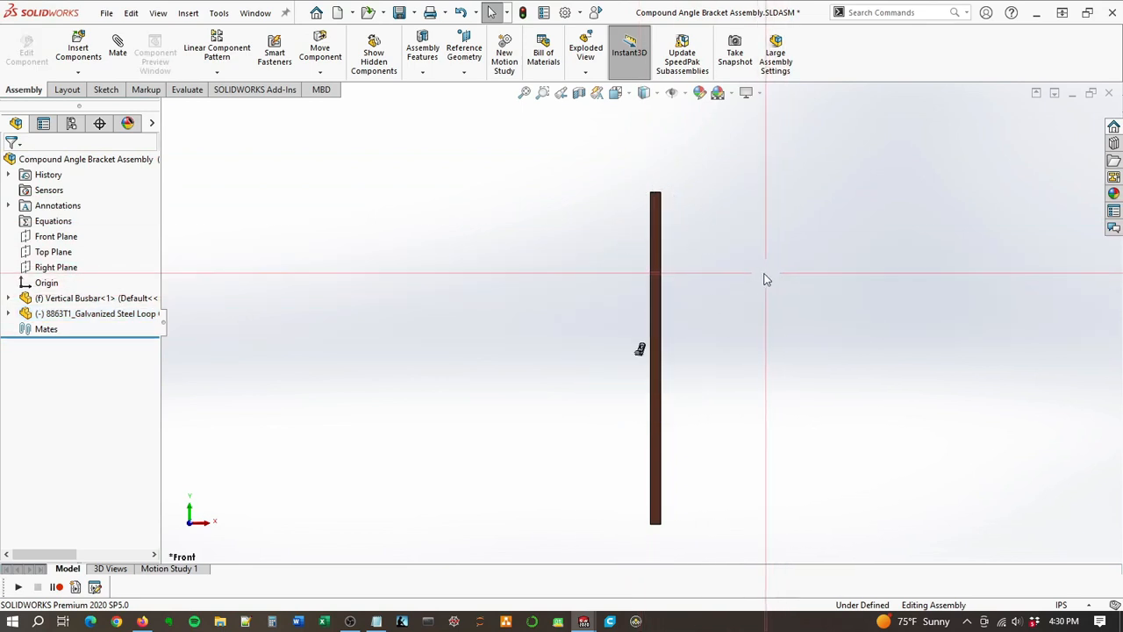
Step: Save the assembly and rebuild it as part of the save
{"action": "scroll", "coordinate": [683, 360], "scroll_direction": "down", "scroll_amount": 3}
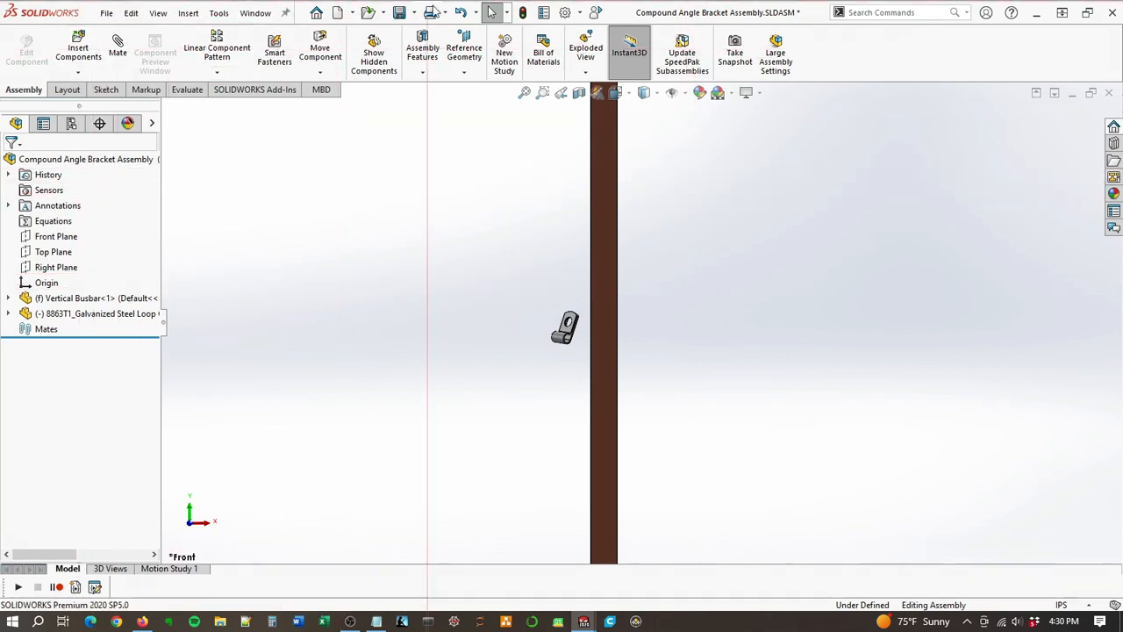
{"action": "left_click", "coordinate": [399, 13]}
{"action": "left_click", "coordinate": [557, 252]}
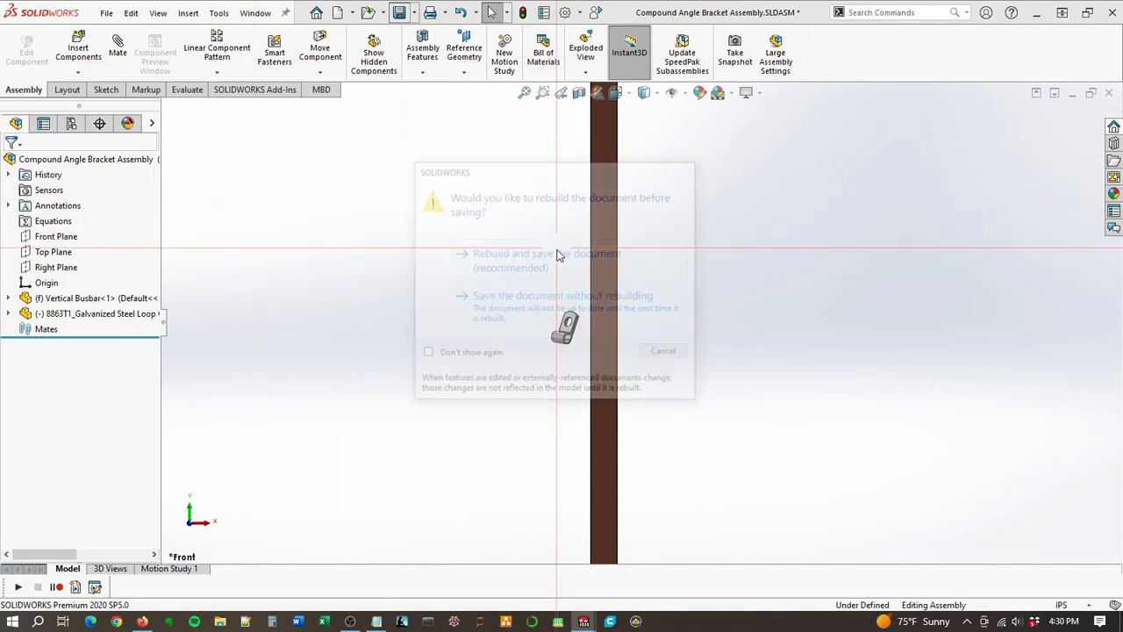
Step: Insert a new part into the assembly, positioned on the wide front face of the vertical busbar
{"action": "left_click", "coordinate": [91, 61]}
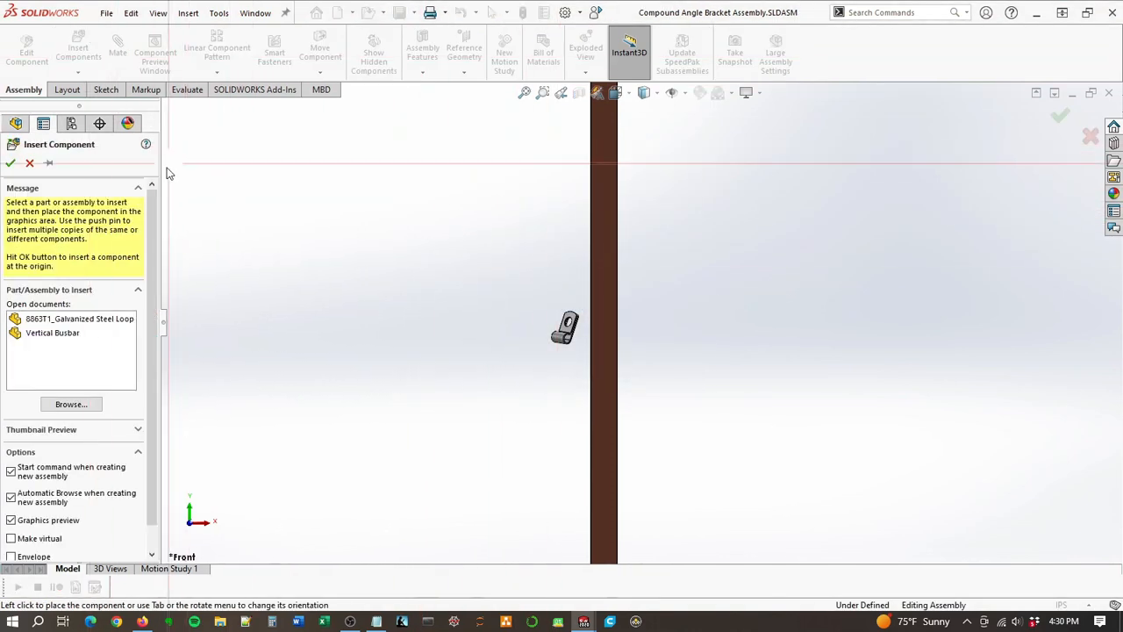
{"action": "left_click", "coordinate": [29, 163]}
{"action": "left_click", "coordinate": [78, 72]}
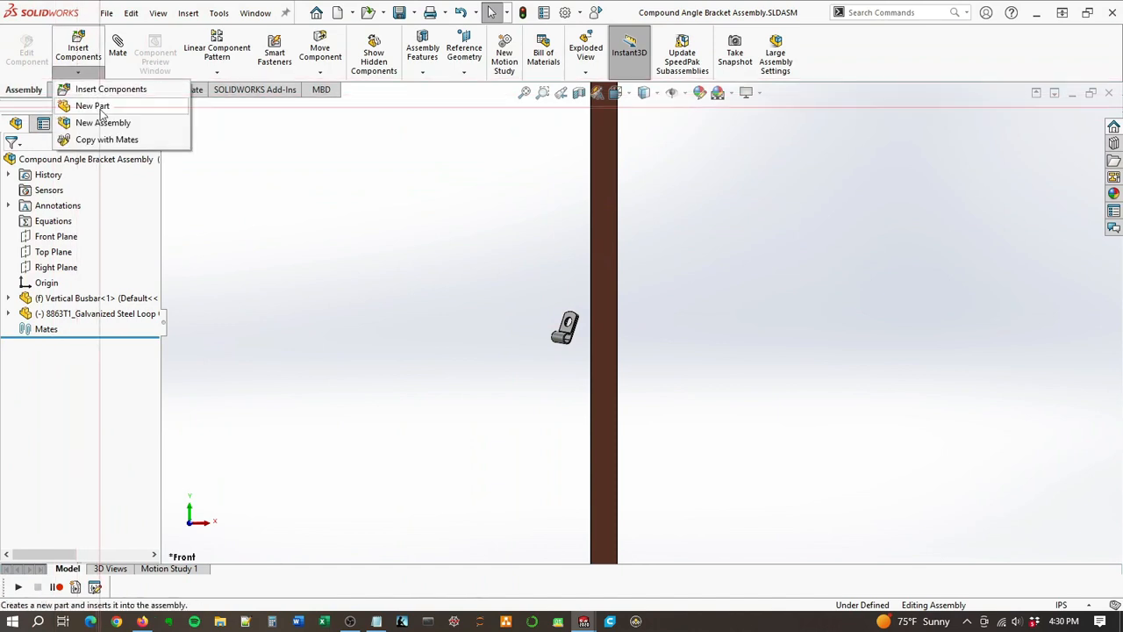
{"action": "left_click", "coordinate": [92, 106]}
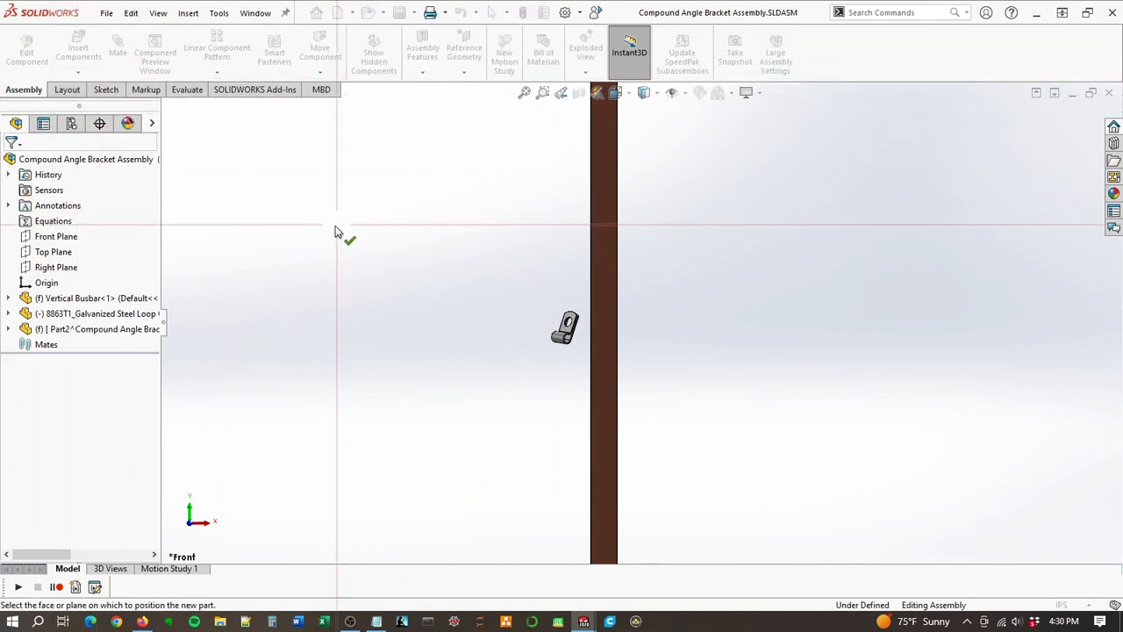
{"action": "left_click", "coordinate": [603, 321]}
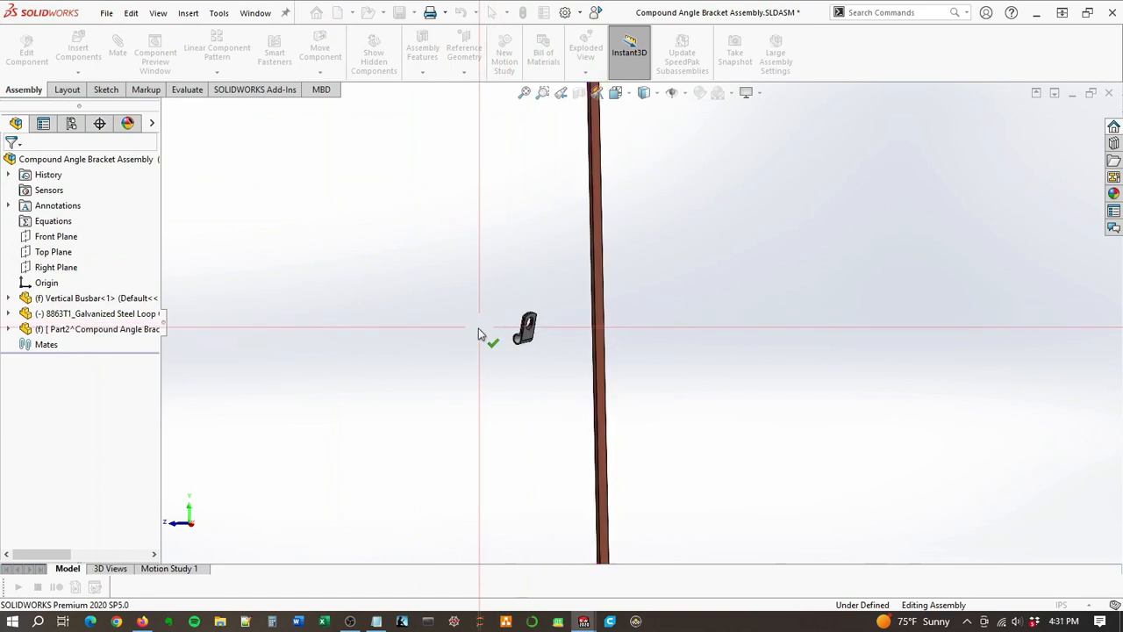
{"action": "middle_click_drag", "start_coordinate": [575, 360], "coordinate": [711, 363]}
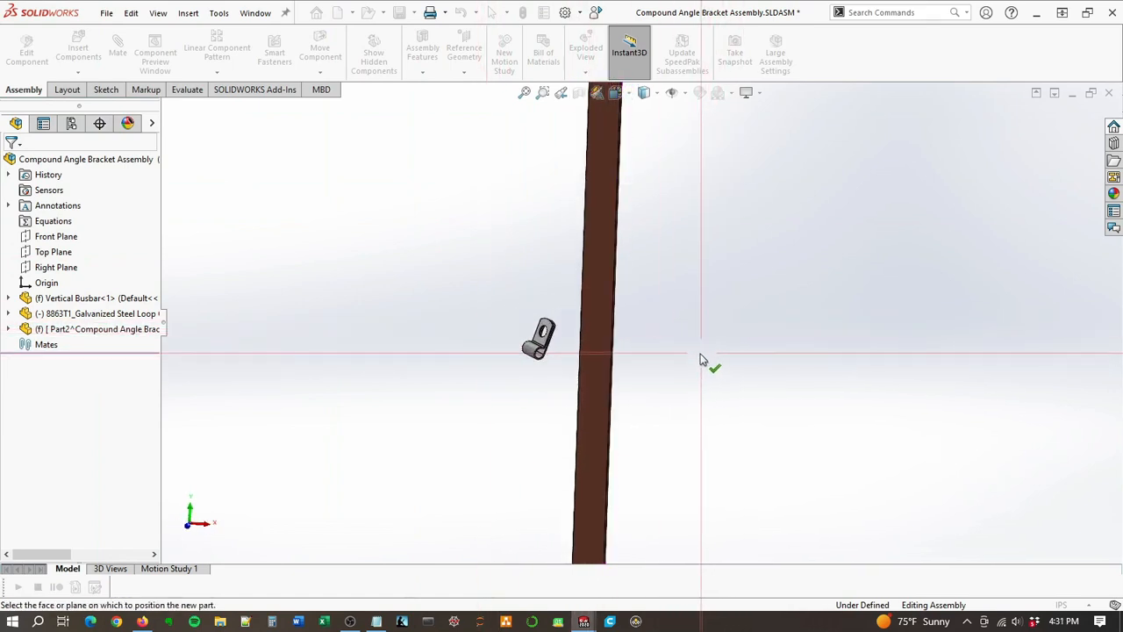
{"action": "left_click", "coordinate": [579, 356]}
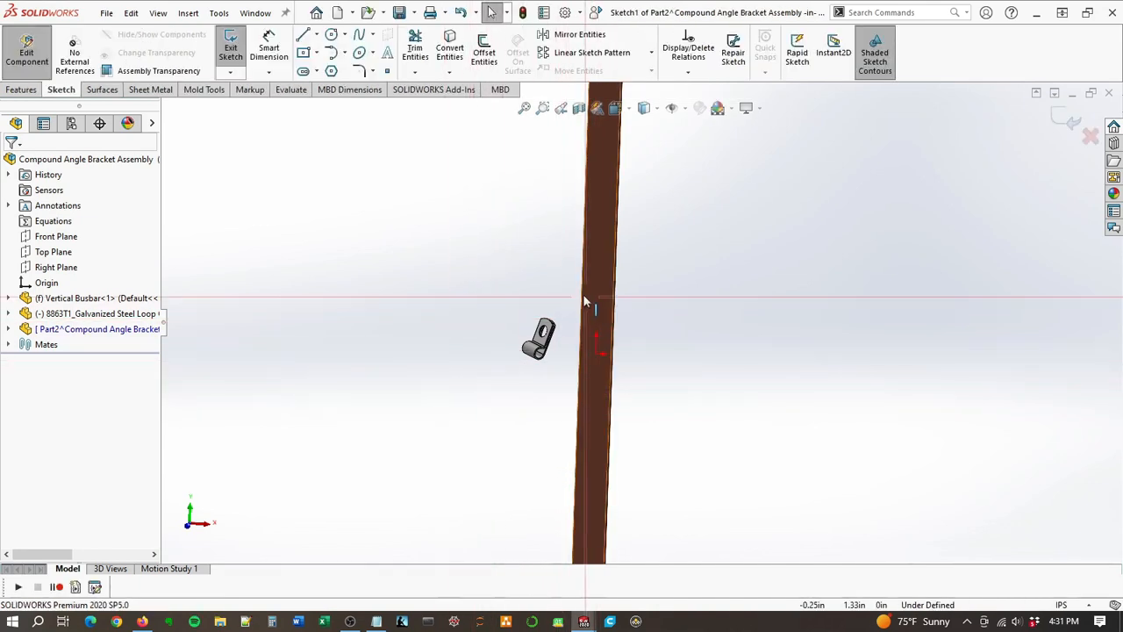
Step: Exit the new part's empty sketch and expand the part in a widened feature tree
{"action": "mouse_move", "coordinate": [544, 278]}
{"action": "middle_mouse_down"}
{"action": "mouse_move", "coordinate": [526, 200]}
{"action": "mouse_move", "coordinate": [556, 275]}
{"action": "mouse_move", "coordinate": [521, 231]}
{"action": "mouse_move", "coordinate": [474, 236]}
{"action": "middle_mouse_up"}
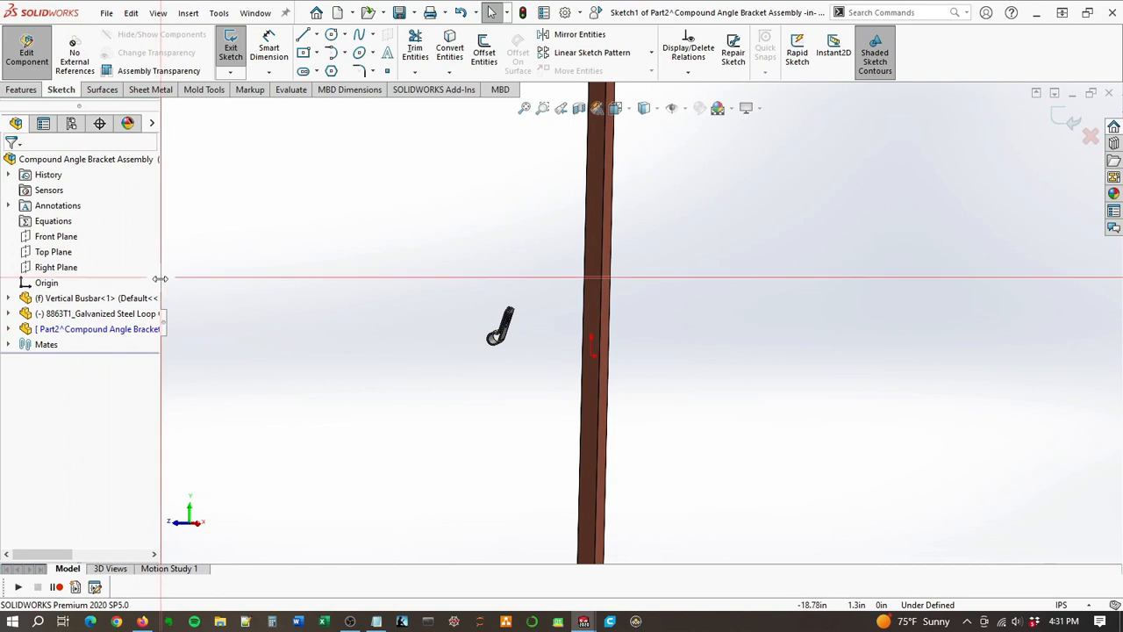
{"action": "left_click_drag", "start_coordinate": [162, 281], "coordinate": [260, 285]}
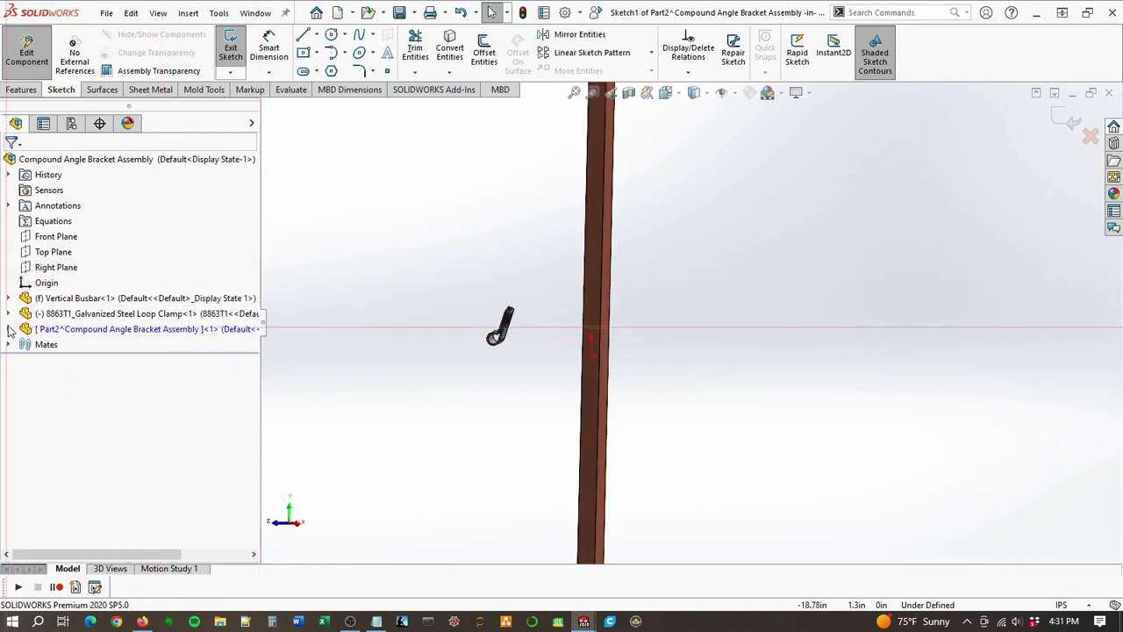
{"action": "left_click", "coordinate": [1069, 122]}
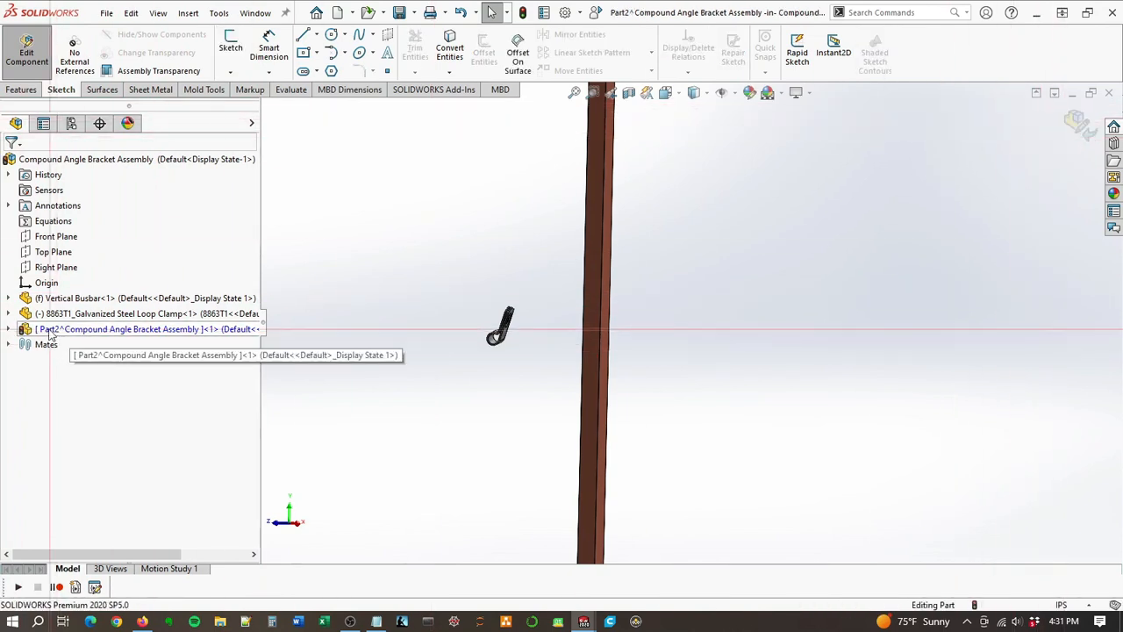
{"action": "left_click", "coordinate": [8, 330]}
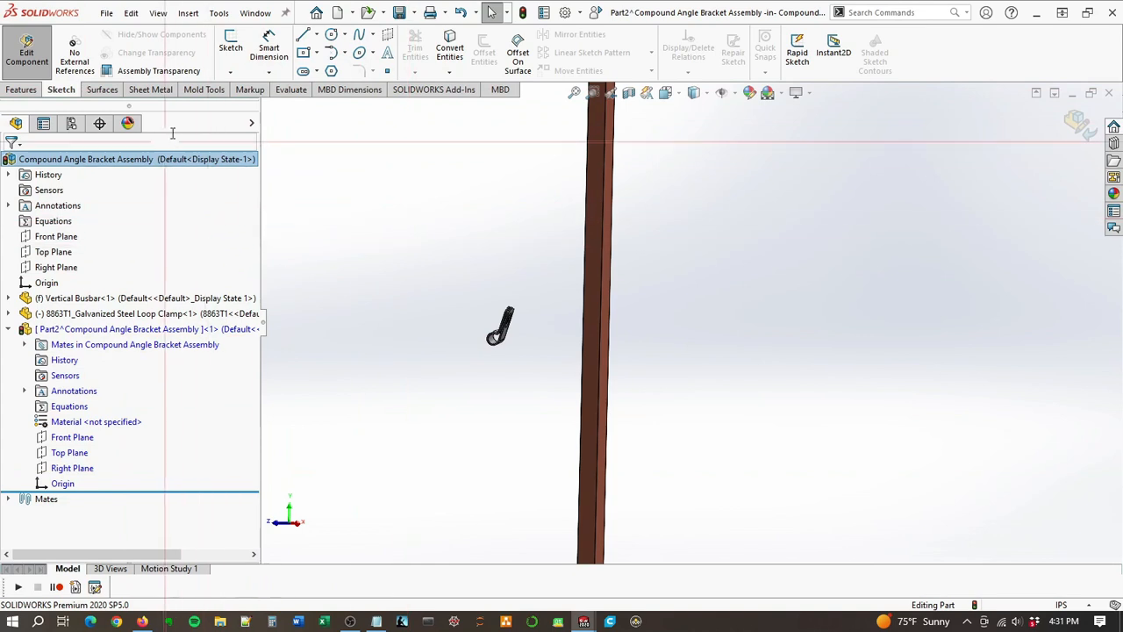
Step: Create a two-plane reference axis in the new part from the clamp's flat tab face and the busbar's wide front face
{"action": "left_click", "coordinate": [151, 90]}
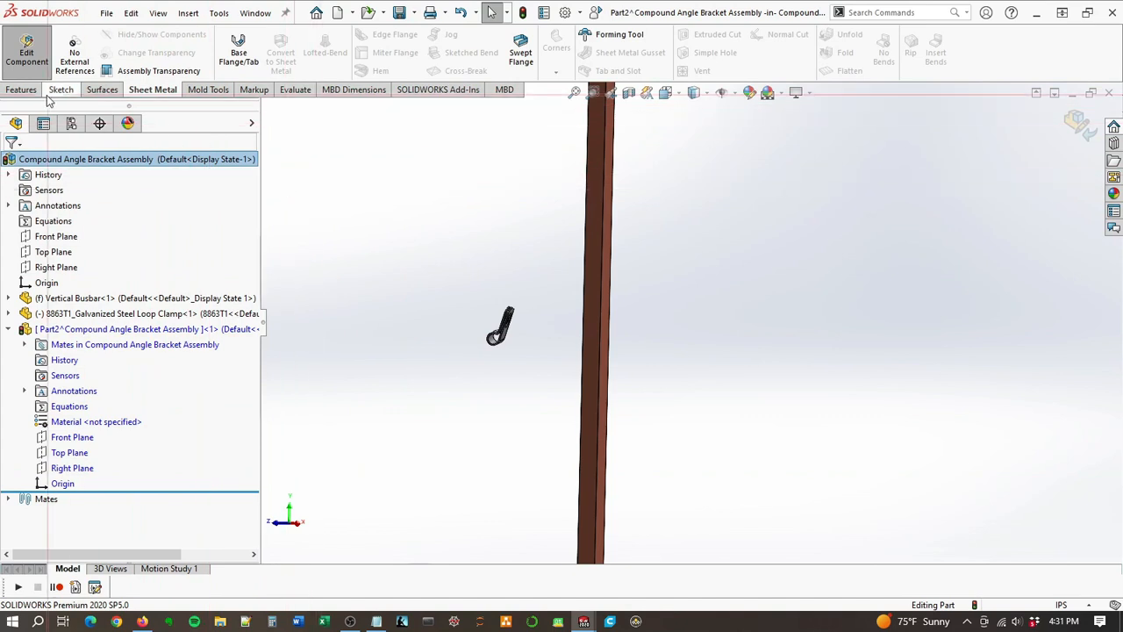
{"action": "left_click", "coordinate": [21, 89]}
{"action": "left_click", "coordinate": [771, 59]}
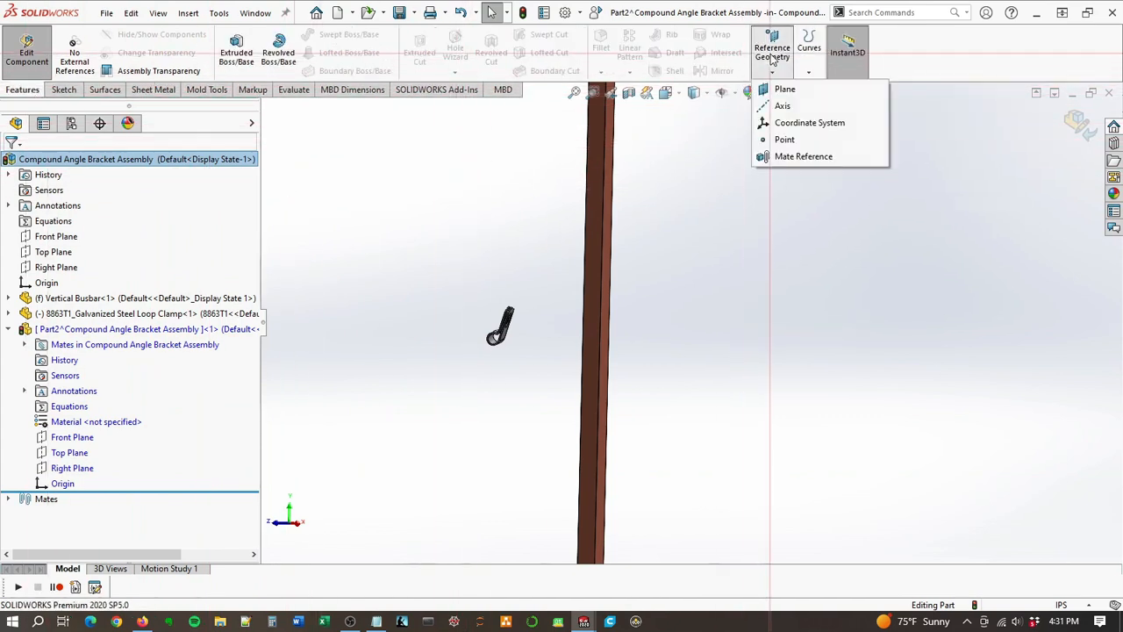
{"action": "left_click", "coordinate": [783, 106]}
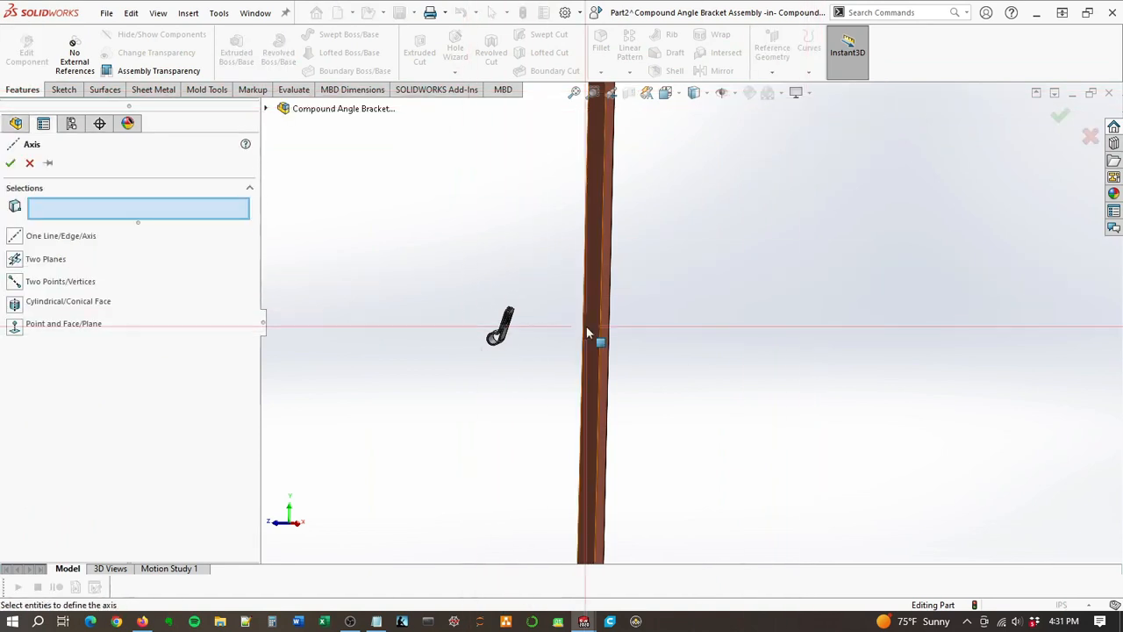
{"action": "scroll", "coordinate": [562, 323], "scroll_direction": "down", "scroll_amount": 5}
{"action": "middle_click_drag", "start_coordinate": [358, 361], "coordinate": [425, 267]}
{"action": "left_click", "coordinate": [467, 369]}
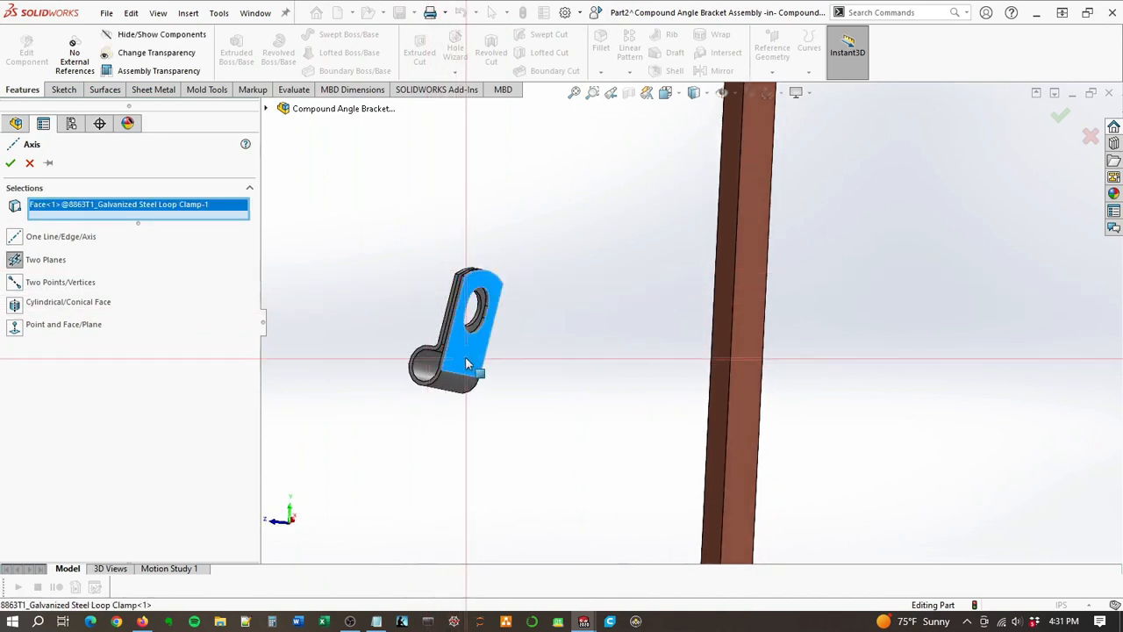
{"action": "middle_click_drag", "start_coordinate": [465, 356], "coordinate": [619, 375]}
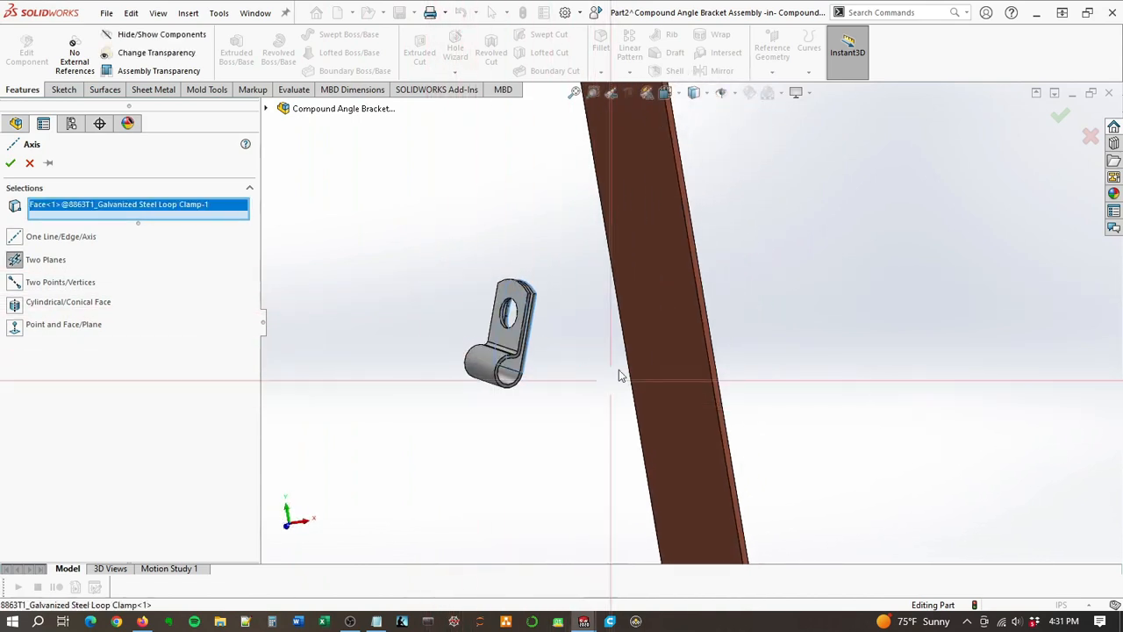
{"action": "left_click", "coordinate": [660, 310]}
{"action": "key", "text": "f"}
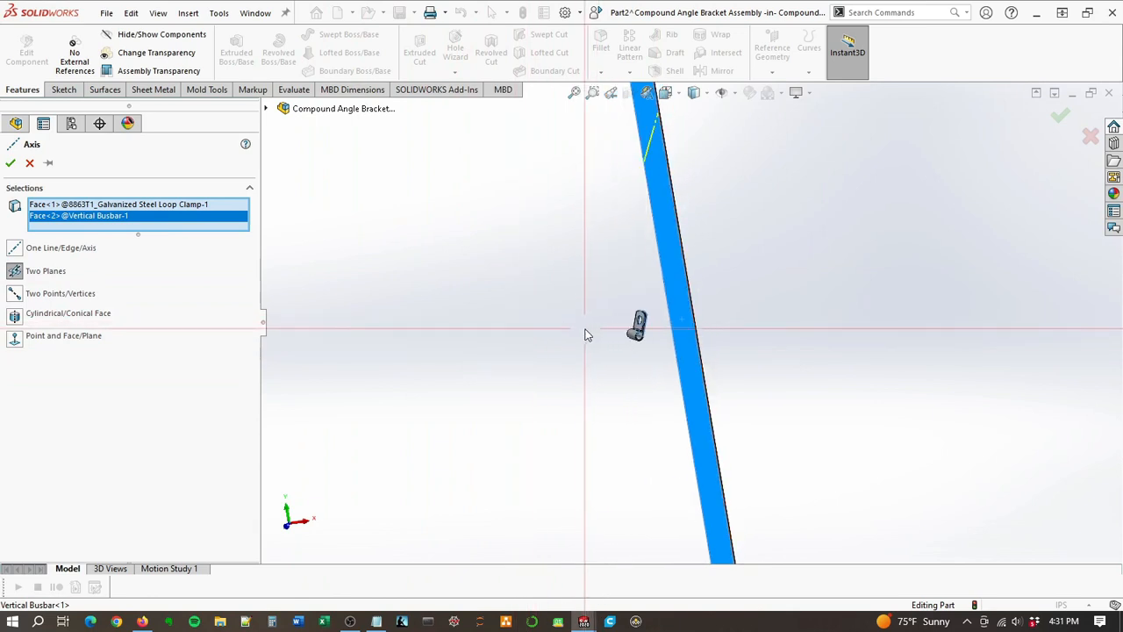
{"action": "middle_click_drag", "start_coordinate": [667, 228], "coordinate": [653, 375]}
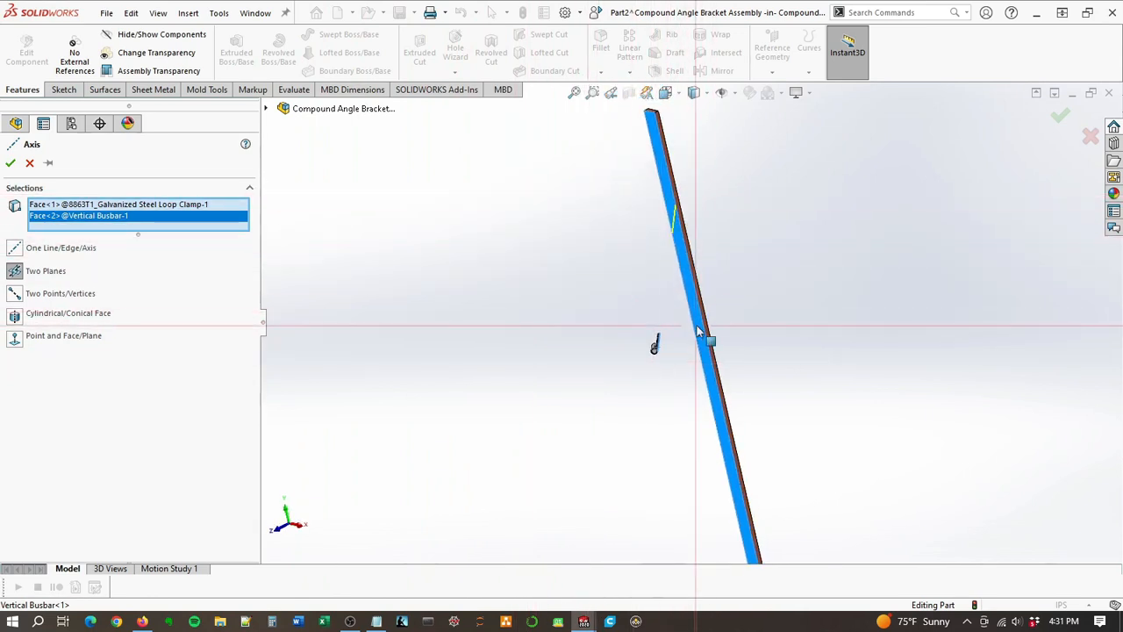
{"action": "left_click", "coordinate": [10, 163]}
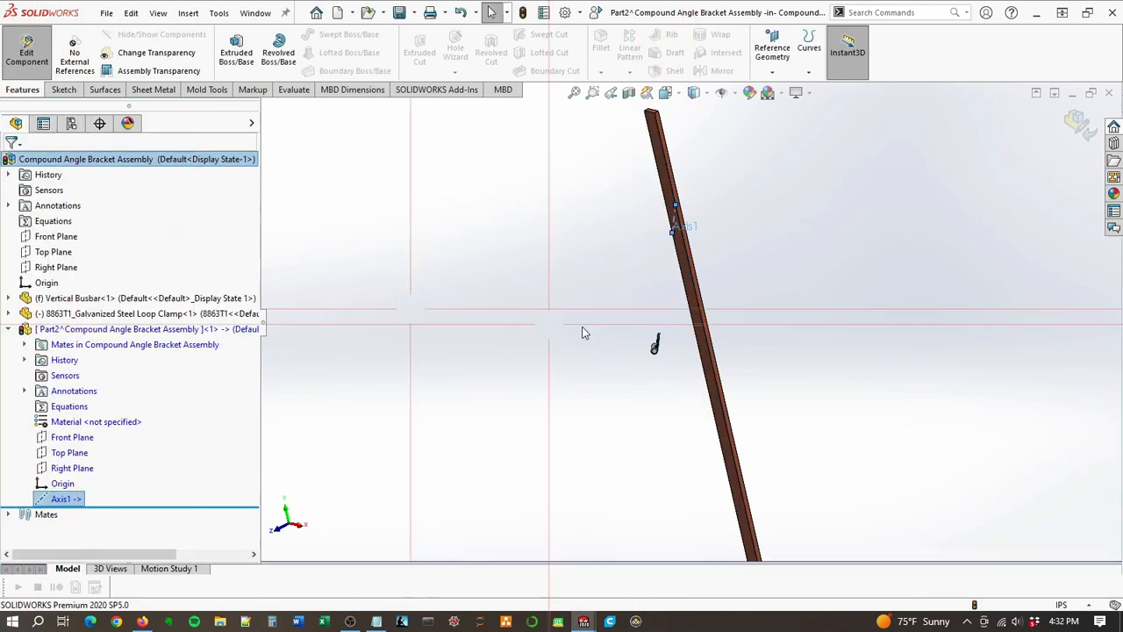
{"action": "middle_click_drag", "start_coordinate": [813, 228], "coordinate": [818, 206]}
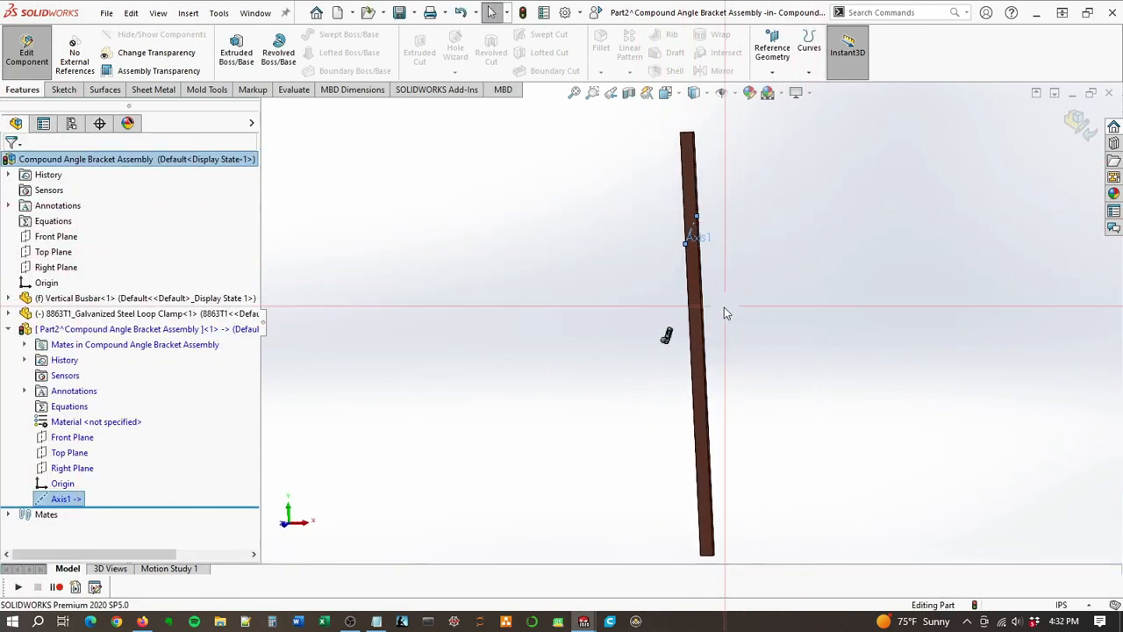
{"action": "left_click", "coordinate": [766, 63]}
{"action": "left_click", "coordinate": [792, 136]}
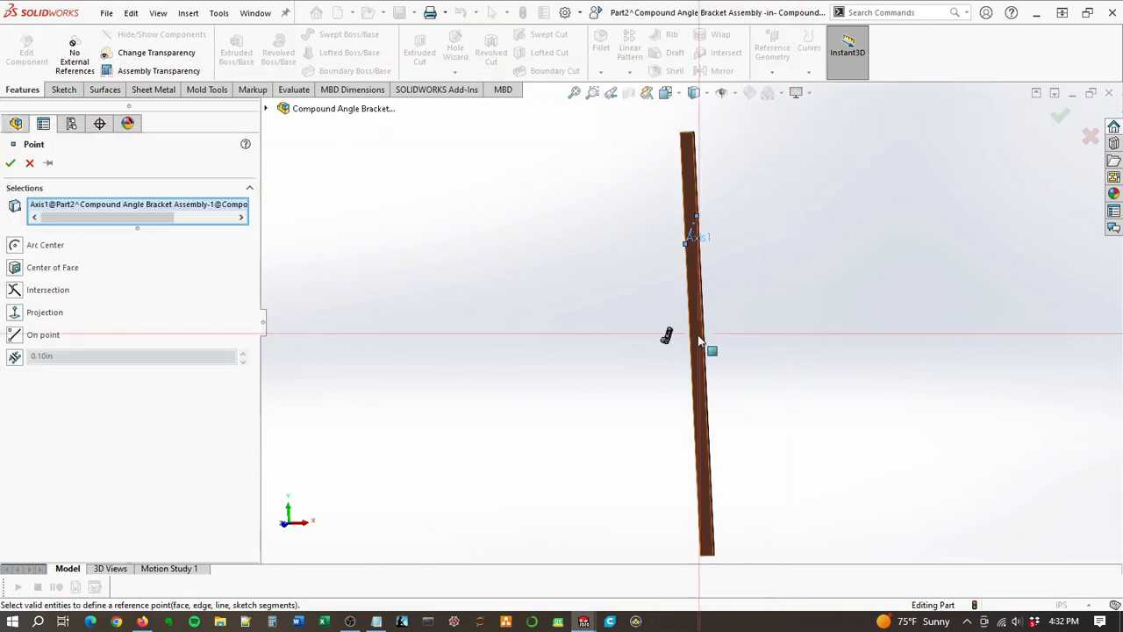
{"action": "scroll", "coordinate": [699, 341], "scroll_direction": "down", "scroll_amount": 8}
{"action": "middle_click_drag", "start_coordinate": [557, 341], "coordinate": [560, 309]}
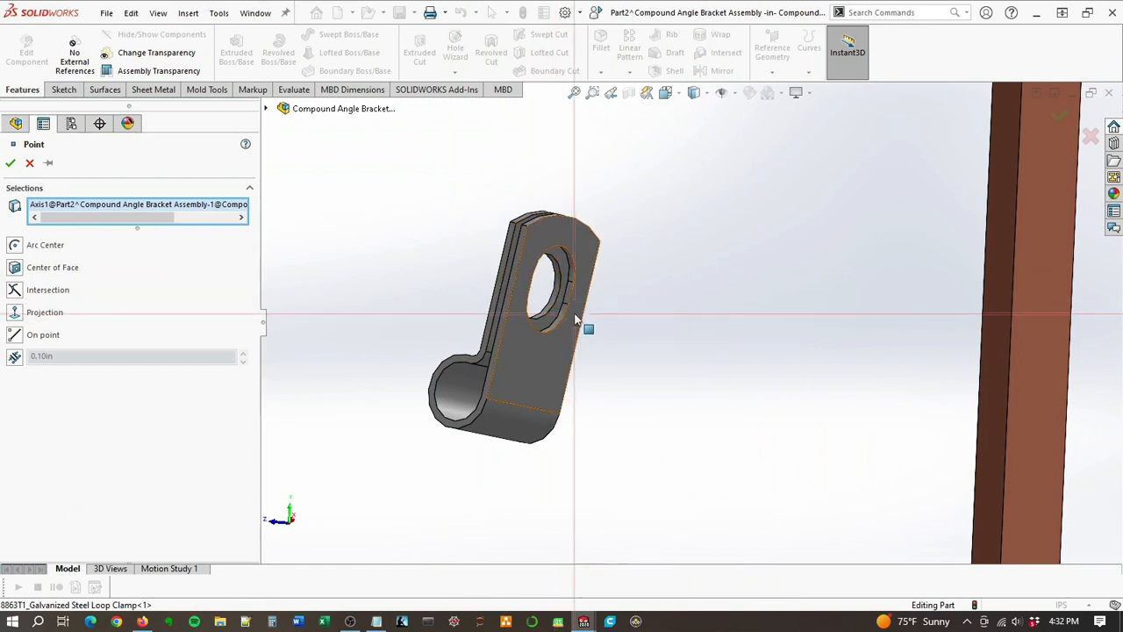
{"action": "left_click", "coordinate": [29, 165]}
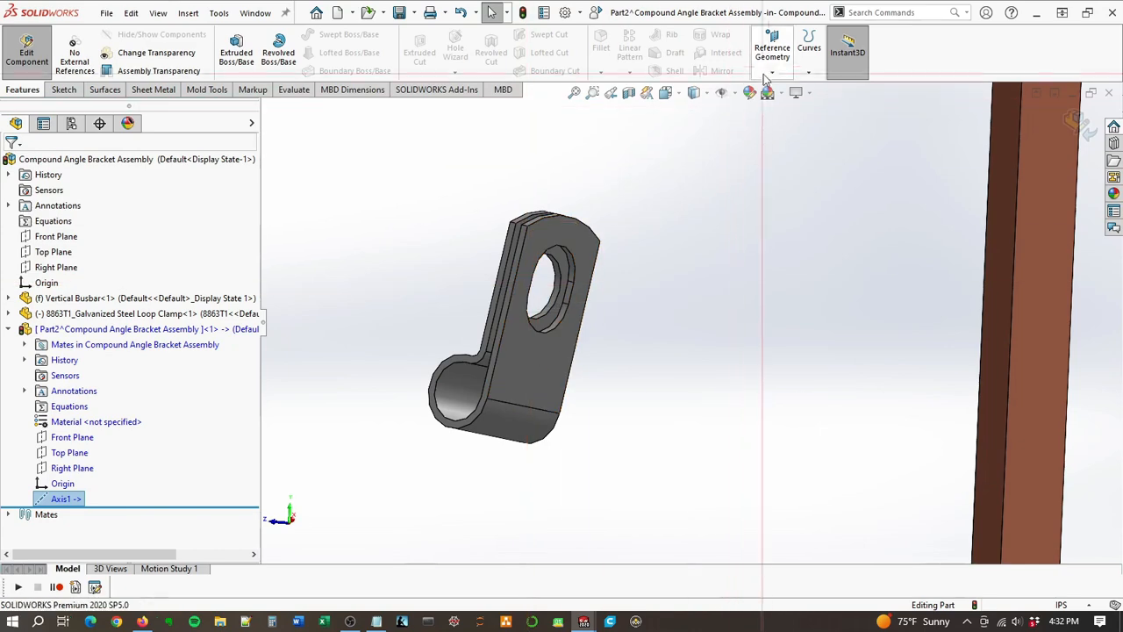
Step: Start a sketch on the clamp's flat tab face and draw a construction centerline about 0.28 in long across the hole
{"action": "left_click", "coordinate": [62, 90]}
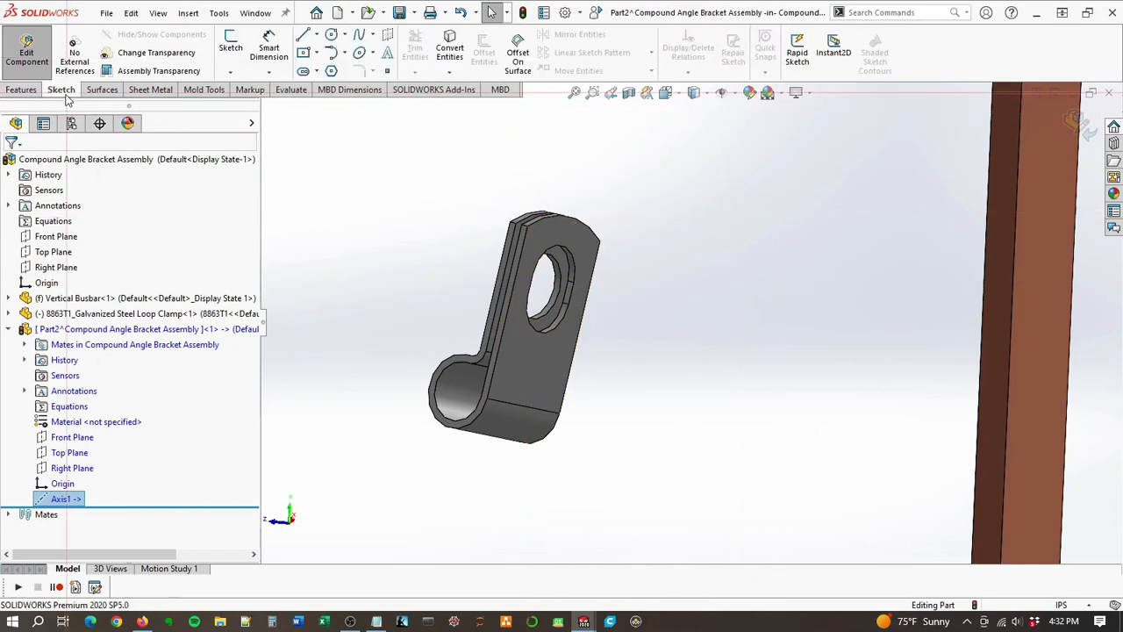
{"action": "left_click", "coordinate": [231, 44]}
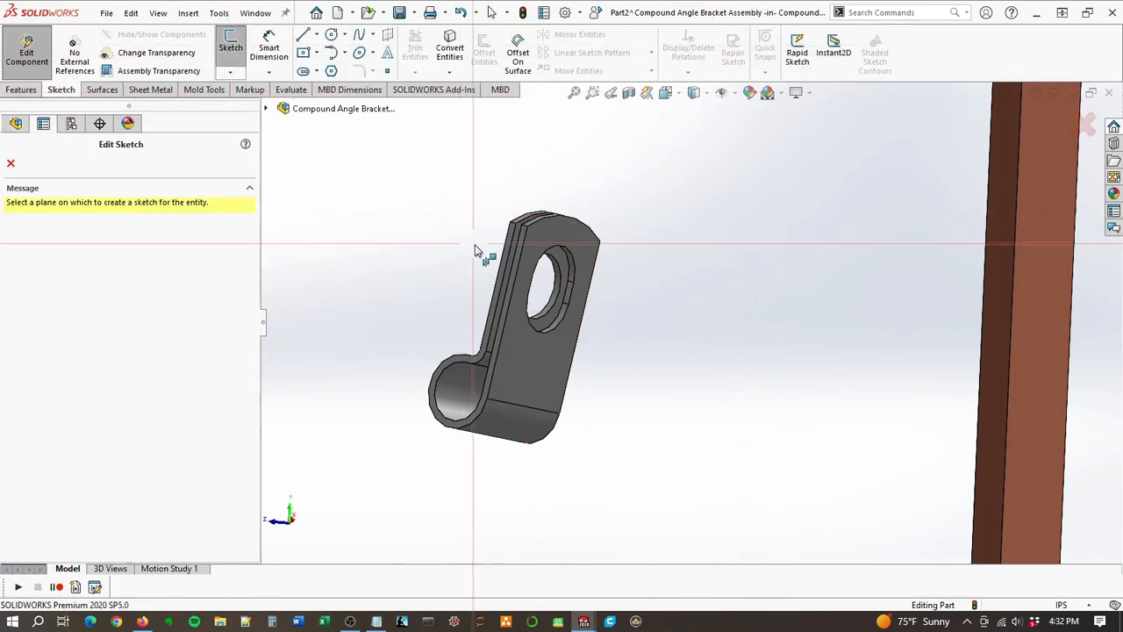
{"action": "left_click", "coordinate": [526, 296]}
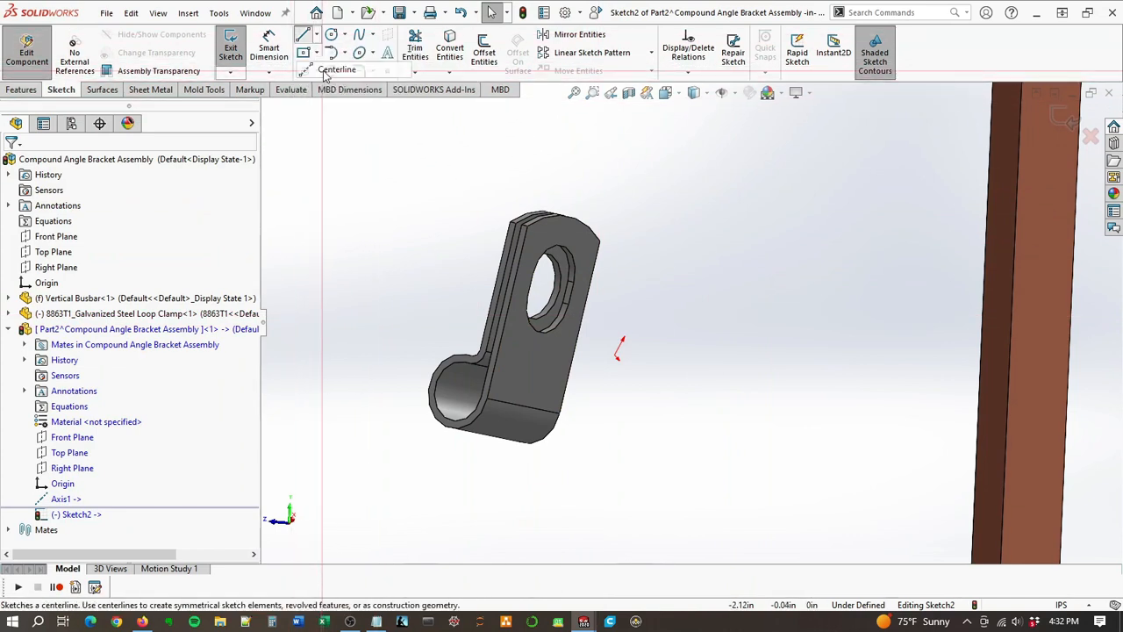
{"action": "left_click", "coordinate": [326, 72]}
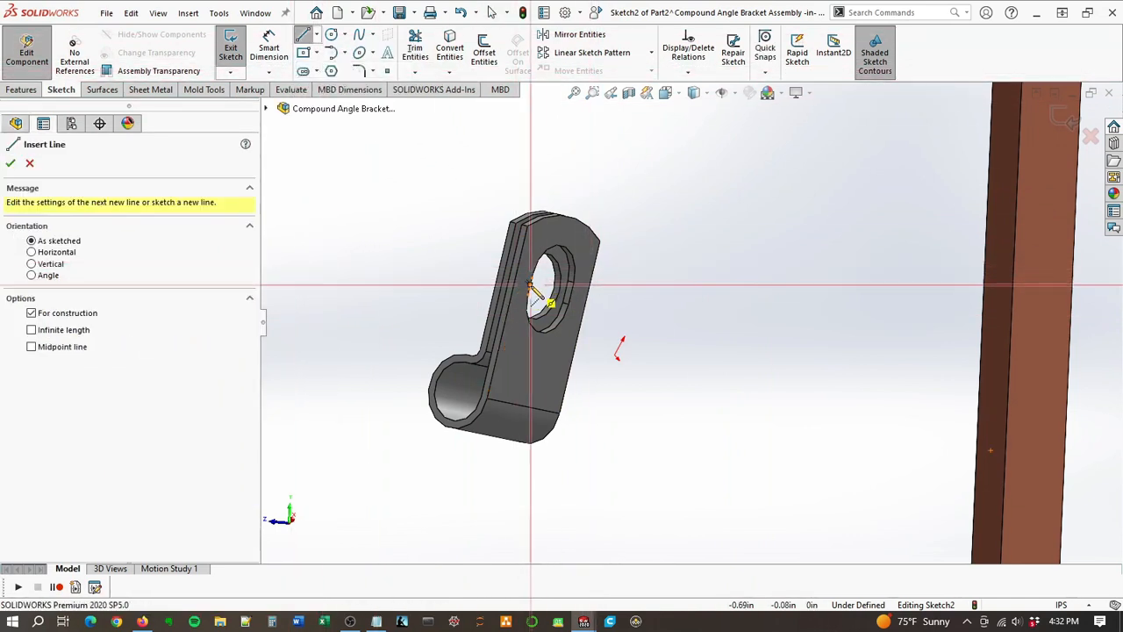
{"action": "left_click", "coordinate": [530, 283]}
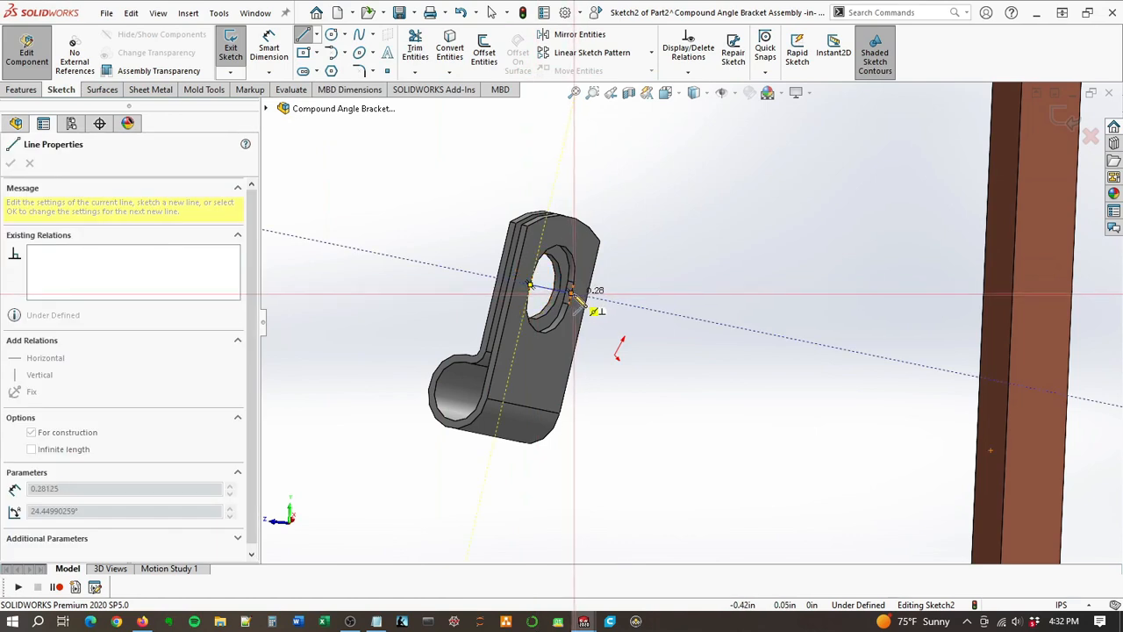
{"action": "left_click", "coordinate": [572, 294]}
{"action": "double_click", "coordinate": [710, 255]}
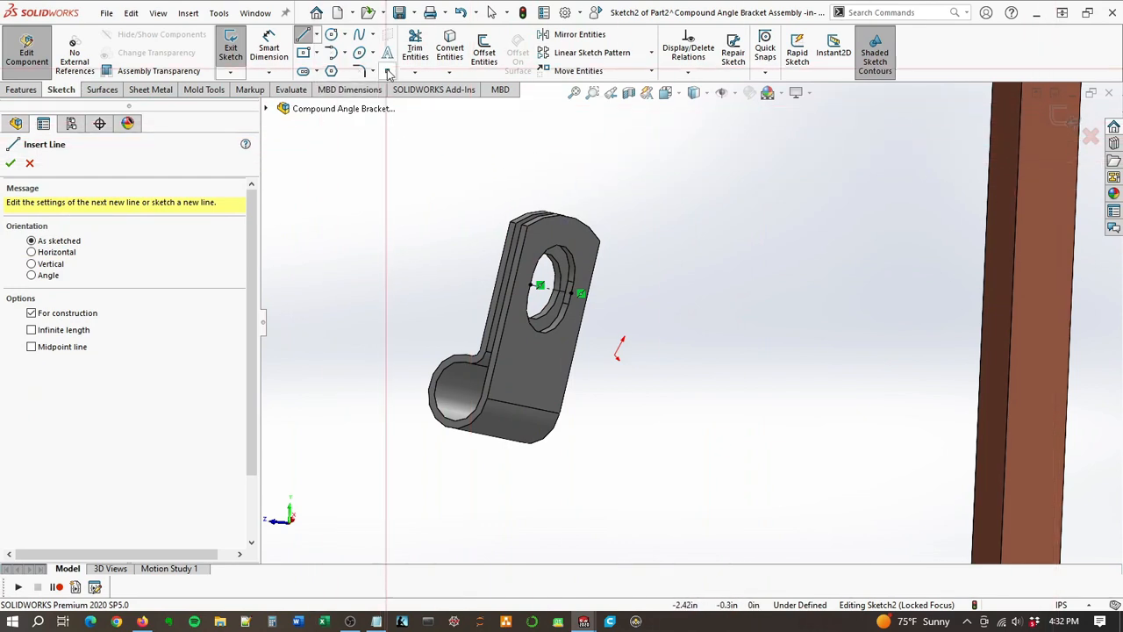
Step: Place a sketch point at the midpoint of the centerline across the clamp's hole and exit the sketch
{"action": "key", "text": "Escape"}
{"action": "left_click", "coordinate": [557, 293]}
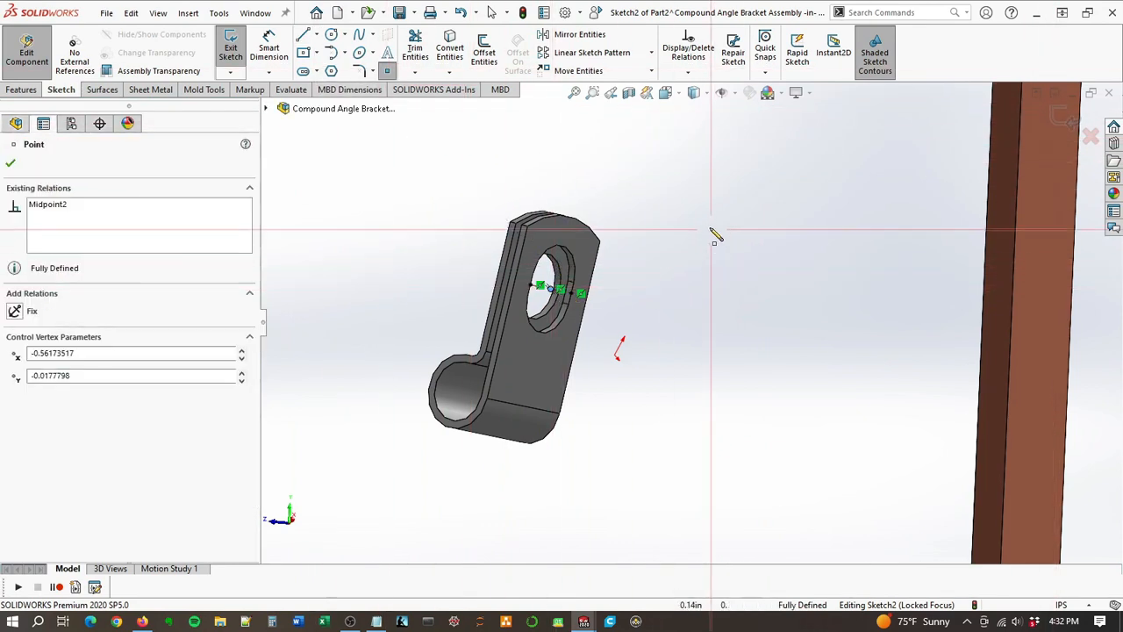
{"action": "right_click", "coordinate": [662, 203]}
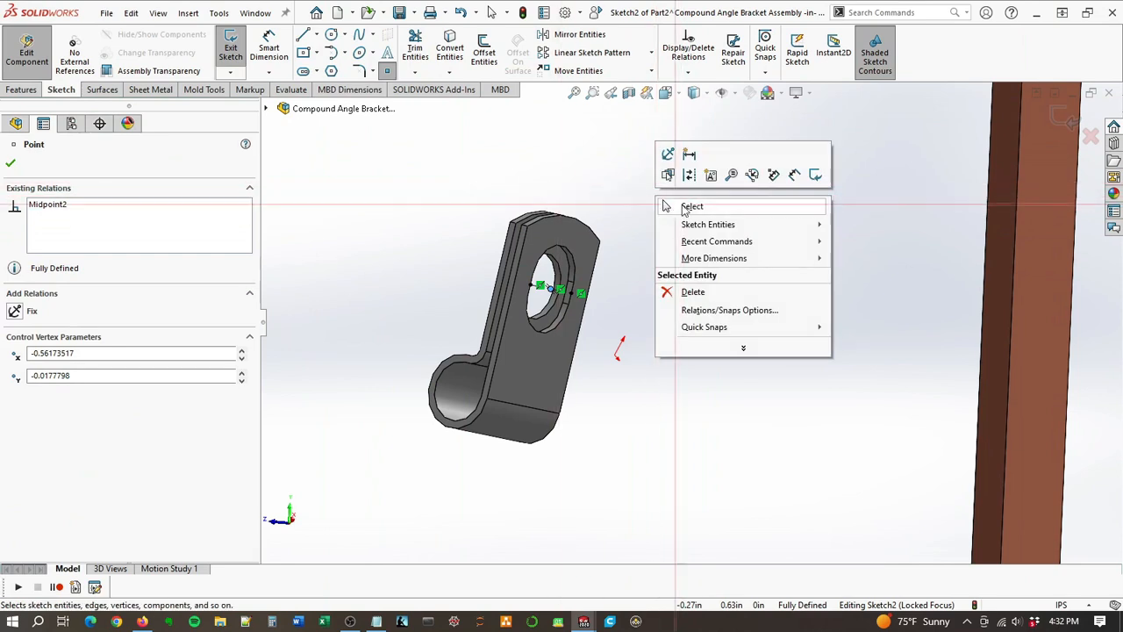
{"action": "left_click", "coordinate": [665, 276]}
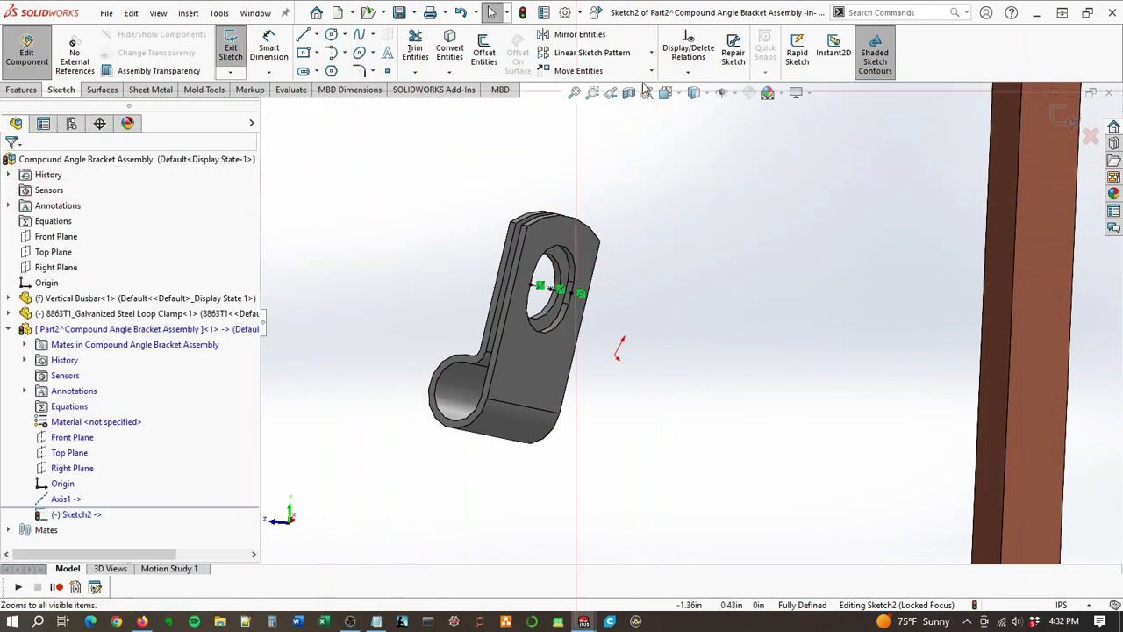
{"action": "left_click", "coordinate": [1069, 120]}
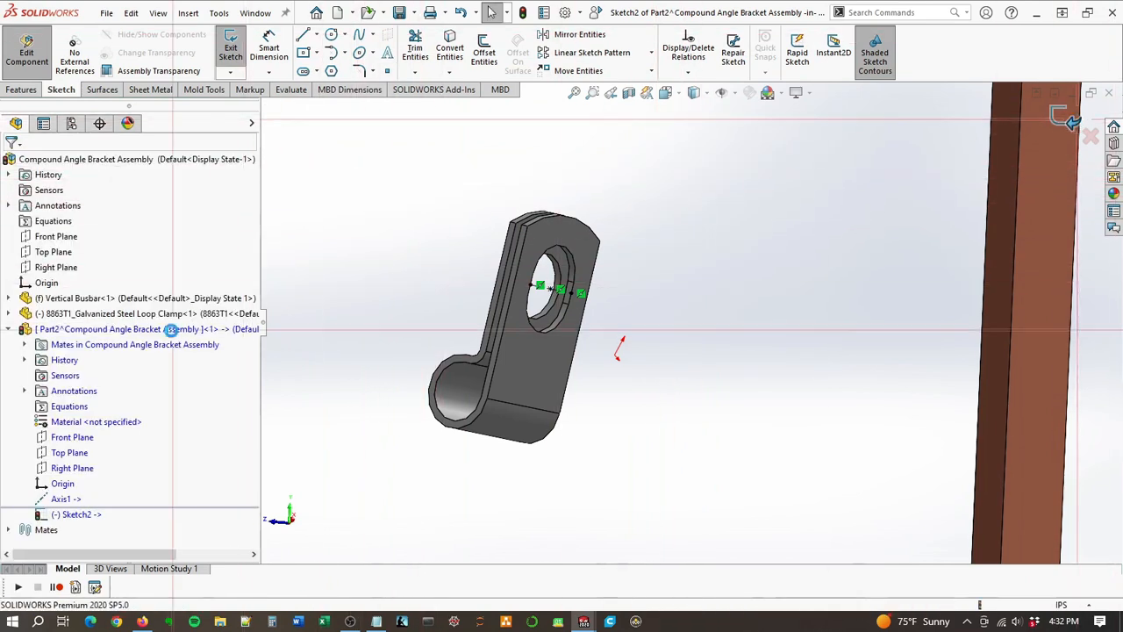
Step: Fix the galvanized steel loop clamp in place in the assembly
{"action": "right_click", "coordinate": [75, 333]}
{"action": "right_click", "coordinate": [55, 315]}
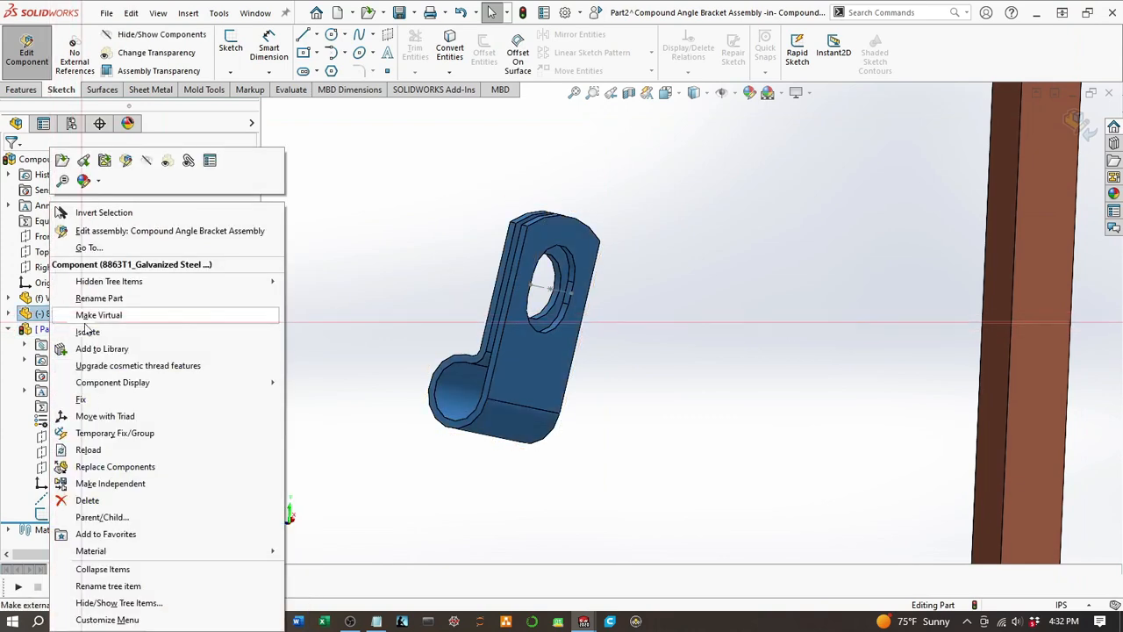
{"action": "left_click", "coordinate": [104, 399]}
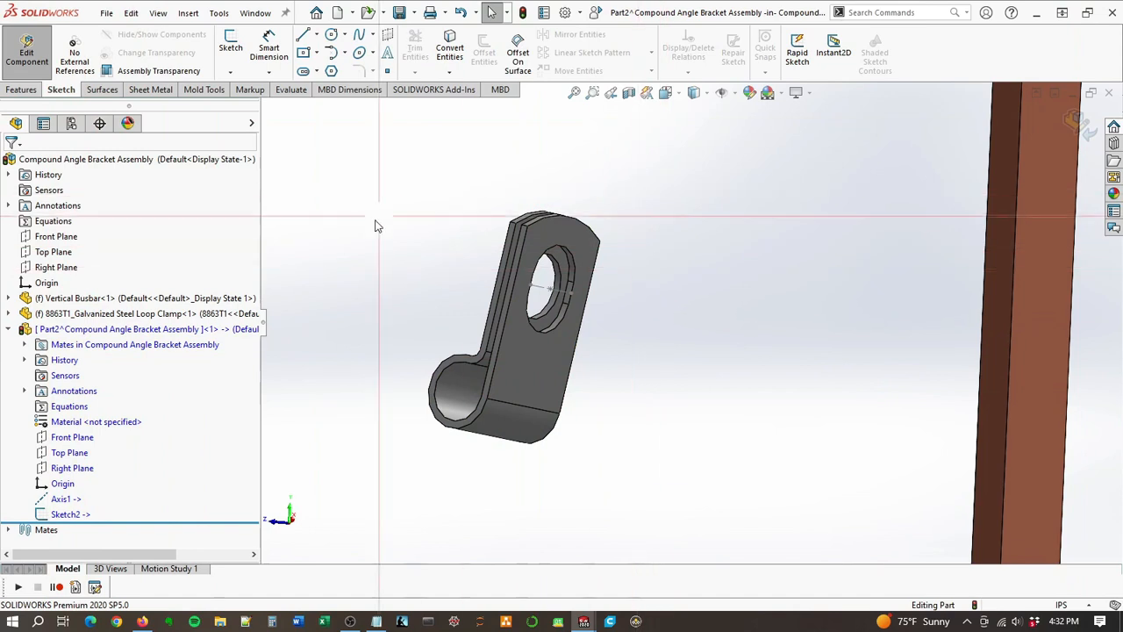
Step: Start a reference plane in the bracket part using Axis1 and the sketch point in the clamp's hole as references
{"action": "left_click", "coordinate": [22, 89]}
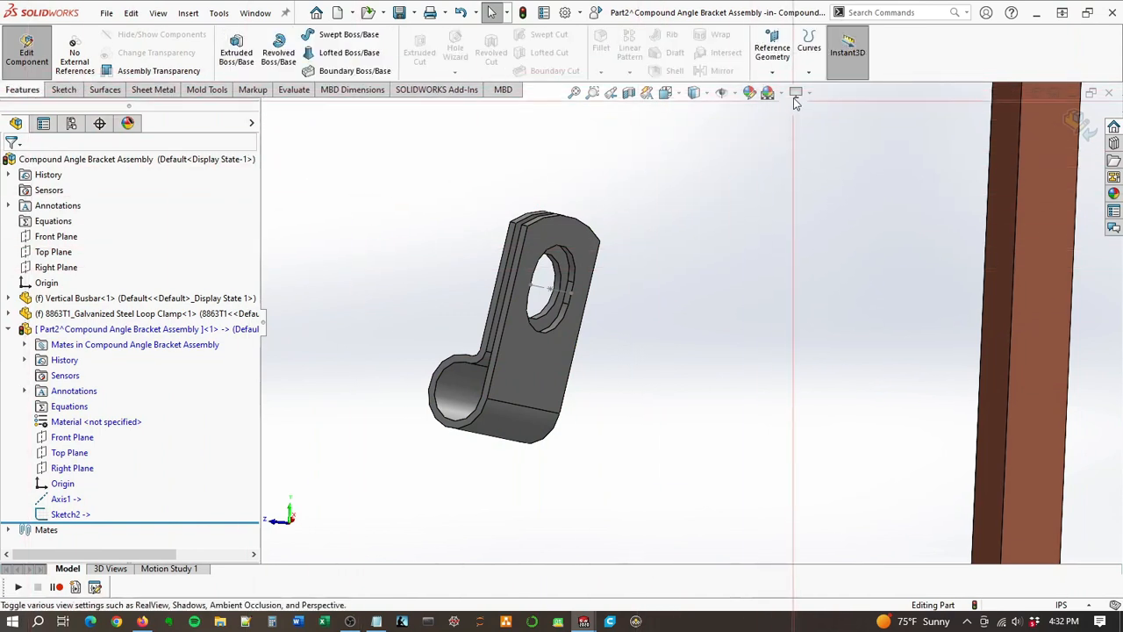
{"action": "left_click", "coordinate": [772, 48]}
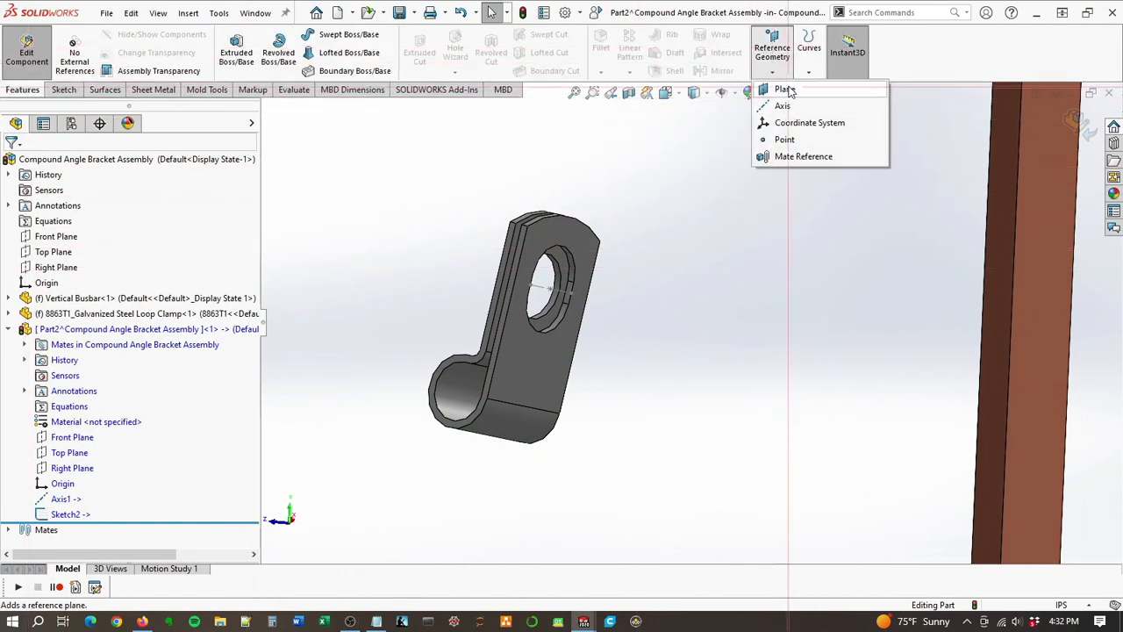
{"action": "left_click", "coordinate": [783, 89]}
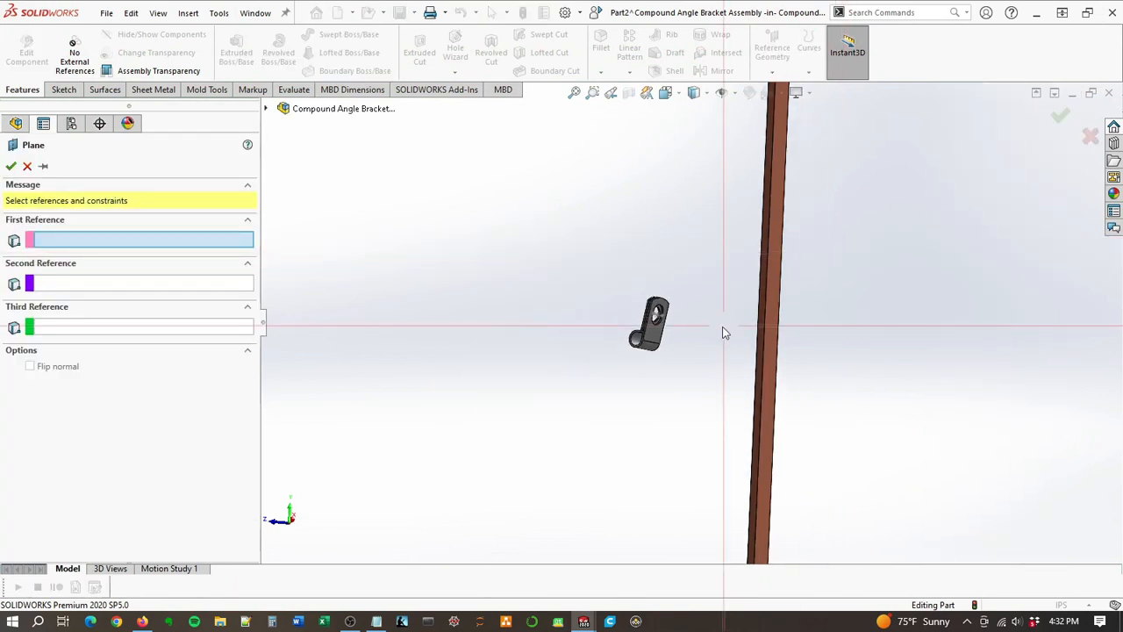
{"action": "left_click", "coordinate": [265, 108]}
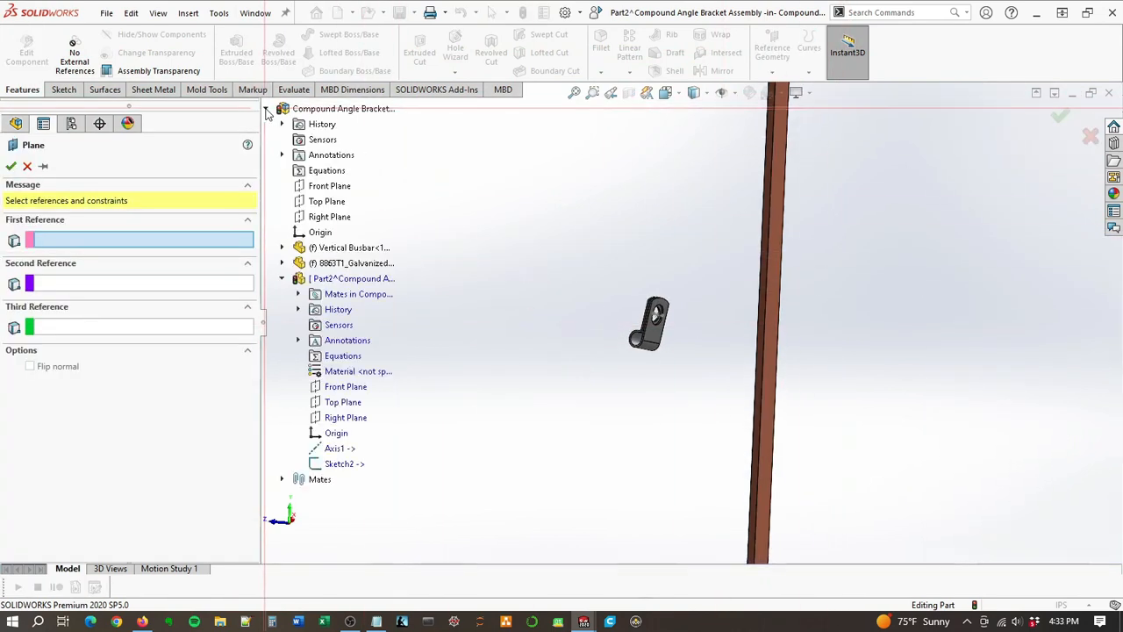
{"action": "left_click", "coordinate": [336, 448]}
{"action": "middle_click_drag", "start_coordinate": [667, 342], "coordinate": [846, 326]}
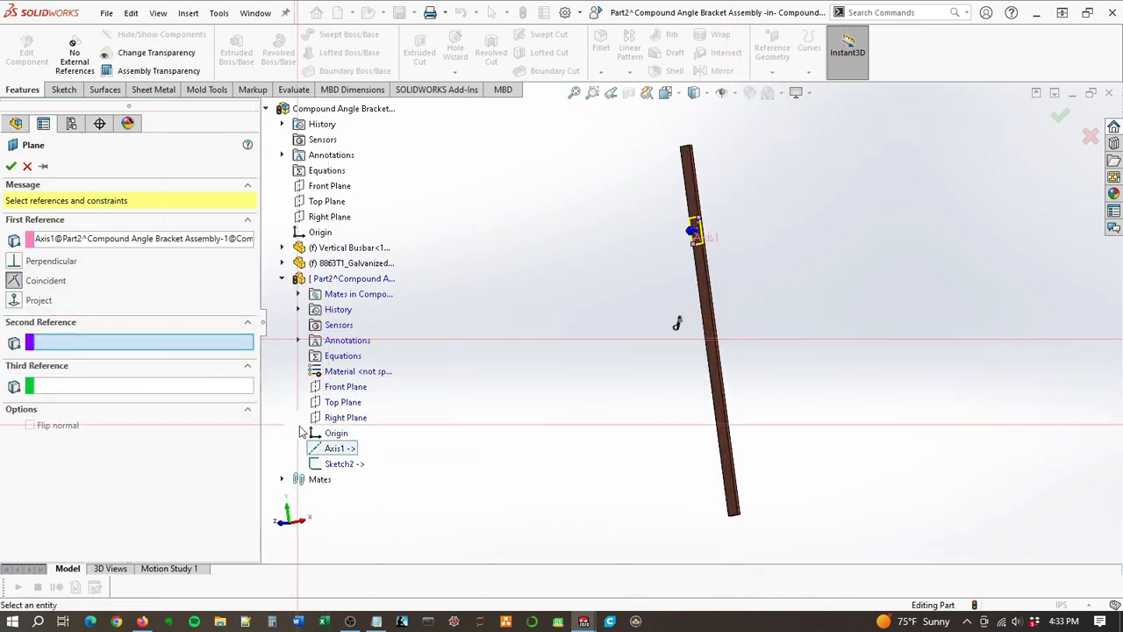
{"action": "scroll", "coordinate": [677, 301], "scroll_direction": "down", "scroll_amount": 5}
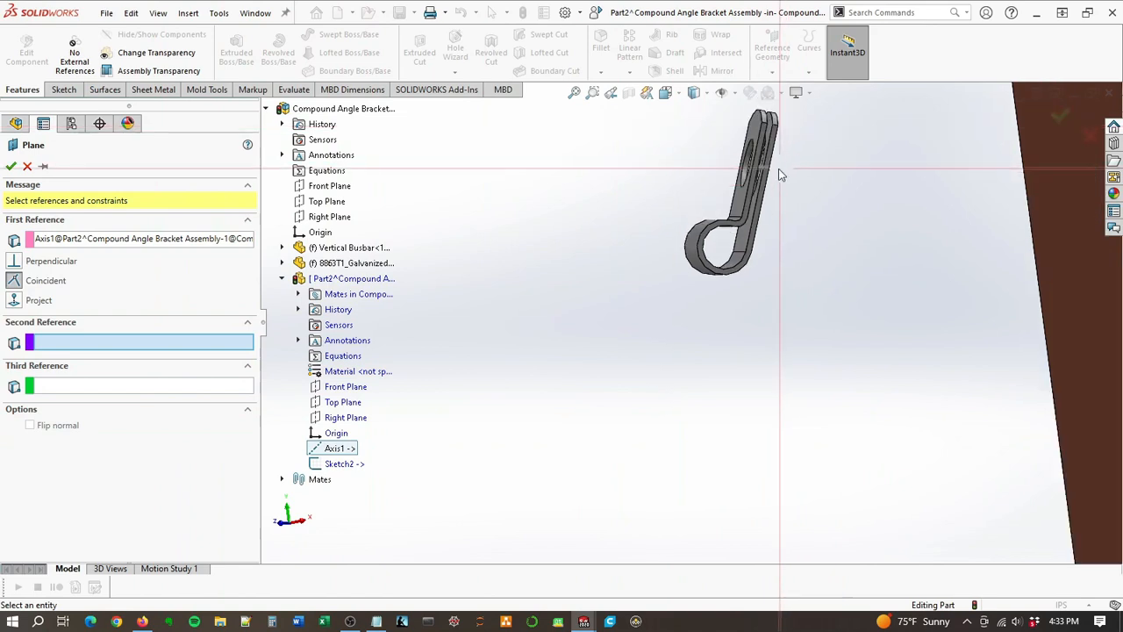
{"action": "middle_click_drag", "start_coordinate": [781, 174], "coordinate": [748, 173]}
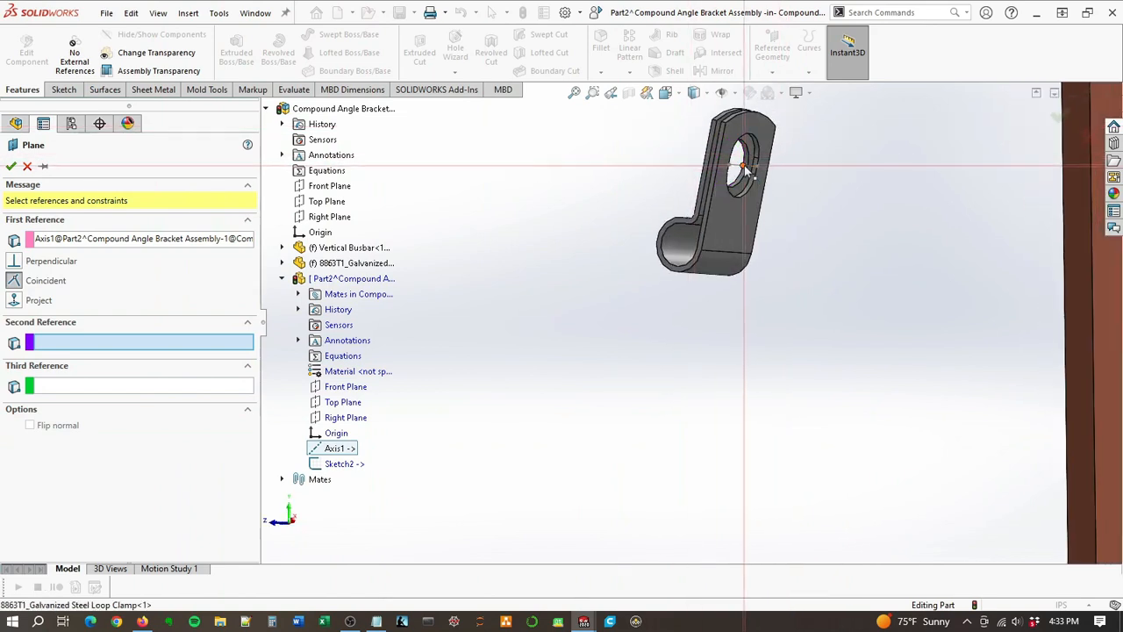
{"action": "left_click", "coordinate": [744, 165]}
Step: Make the plane perpendicular to Axis1 through the sketch point and accept it
{"action": "scroll", "coordinate": [760, 247], "scroll_direction": "up", "scroll_amount": 3}
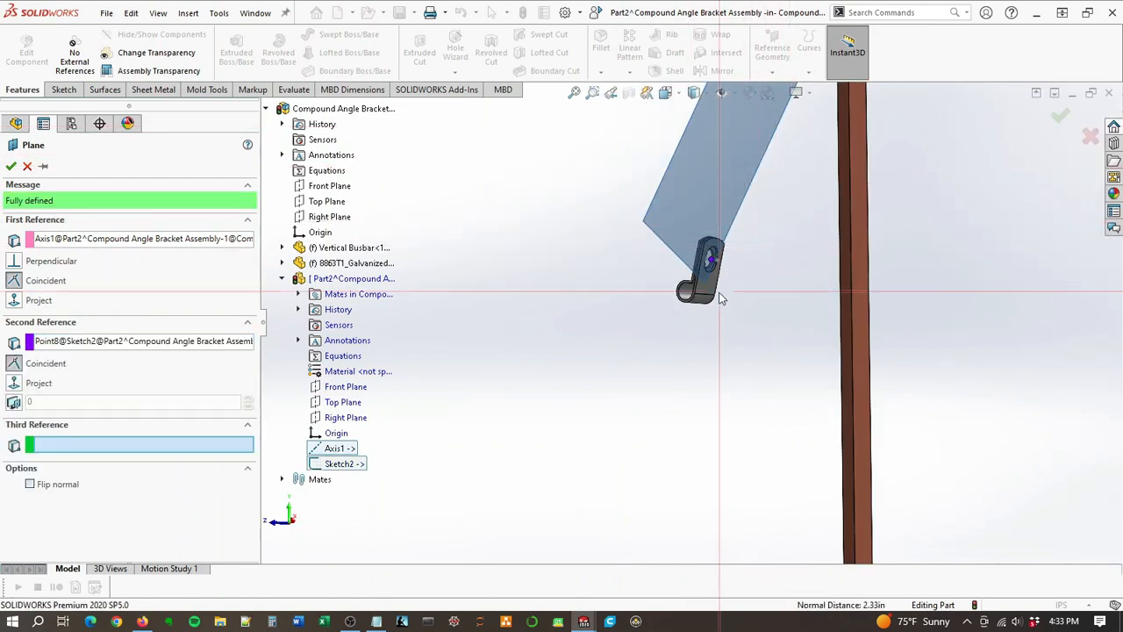
{"action": "middle_click_drag", "start_coordinate": [718, 285], "coordinate": [740, 290]}
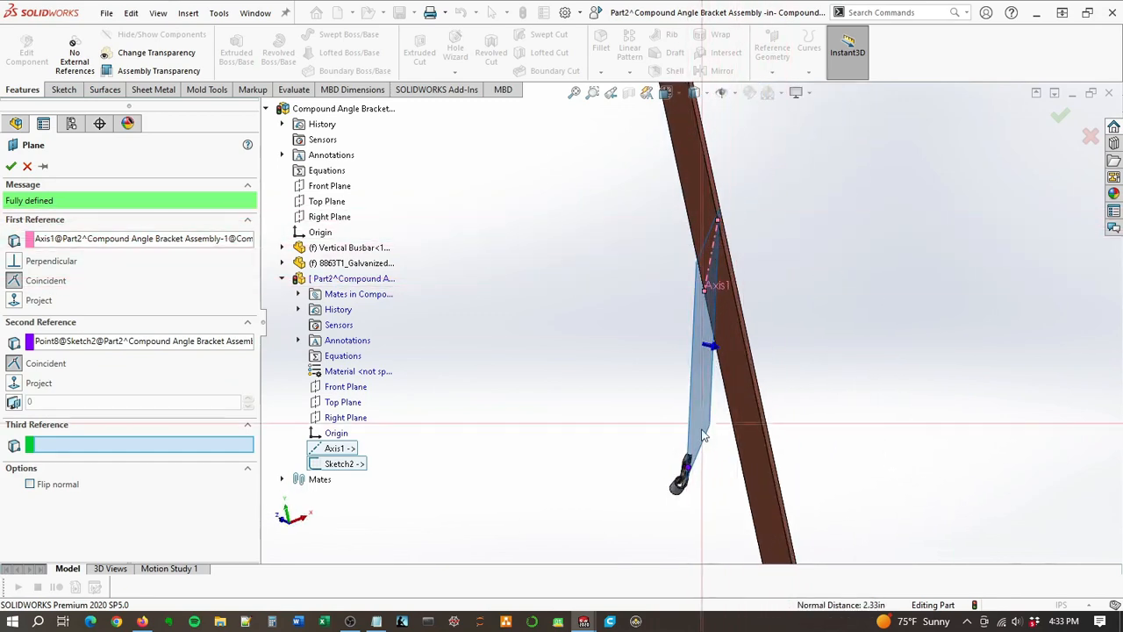
{"action": "scroll", "coordinate": [702, 434], "scroll_direction": "down", "scroll_amount": 5}
{"action": "middle_click_drag", "start_coordinate": [586, 436], "coordinate": [506, 421]}
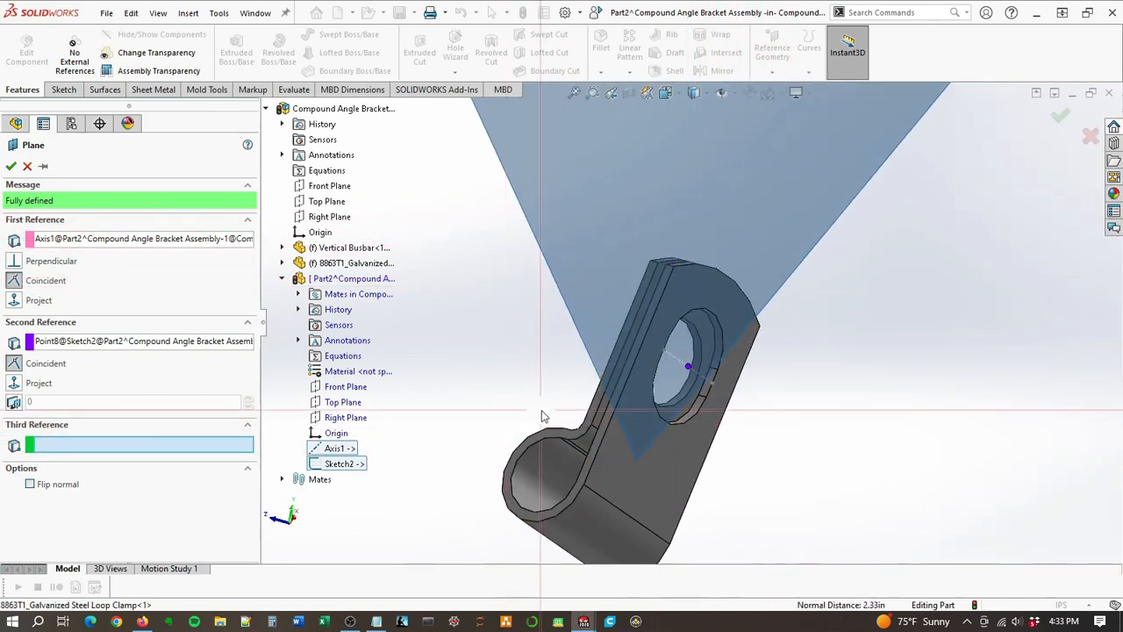
{"action": "scroll", "coordinate": [664, 397], "scroll_direction": "up", "scroll_amount": 7}
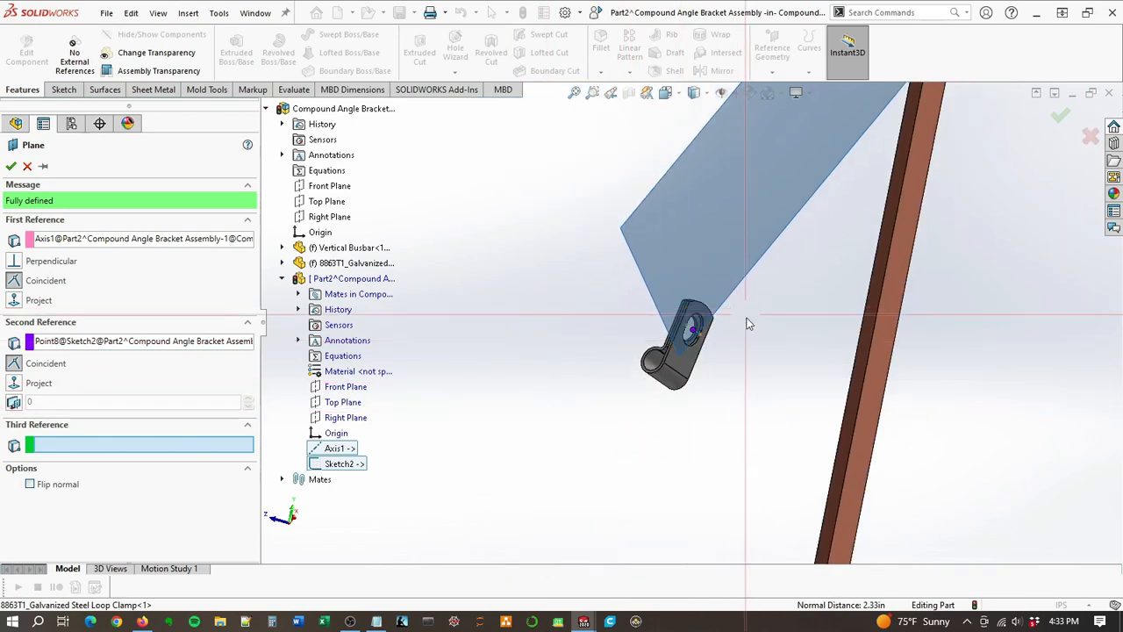
{"action": "left_click", "coordinate": [13, 261]}
{"action": "middle_click_drag", "start_coordinate": [700, 345], "coordinate": [729, 506]}
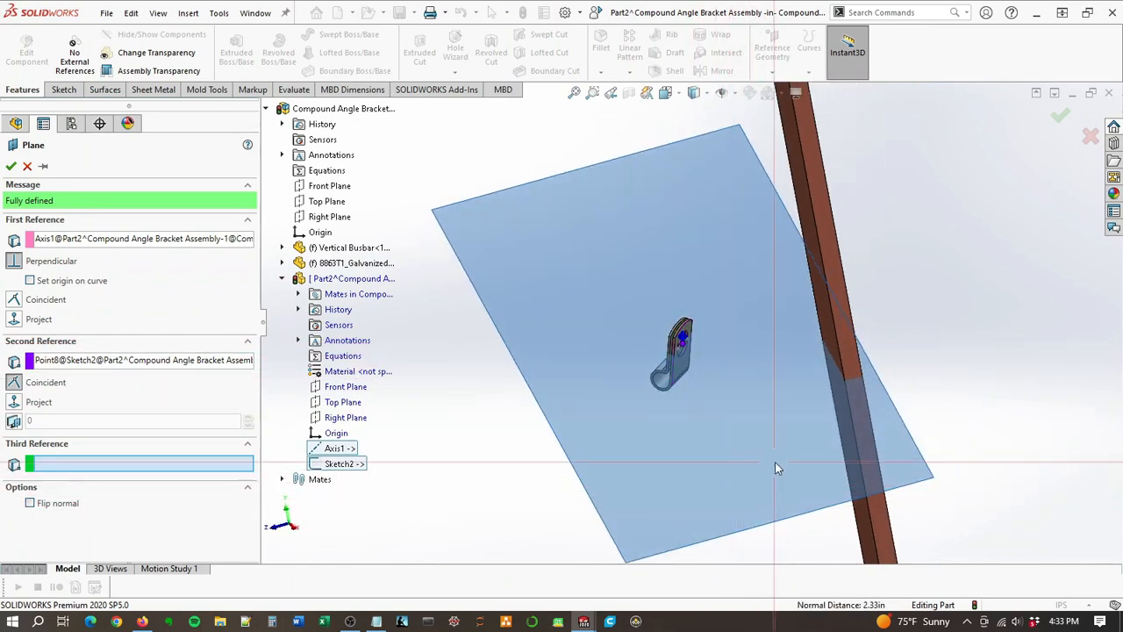
{"action": "scroll", "coordinate": [697, 361], "scroll_direction": "down", "scroll_amount": 4}
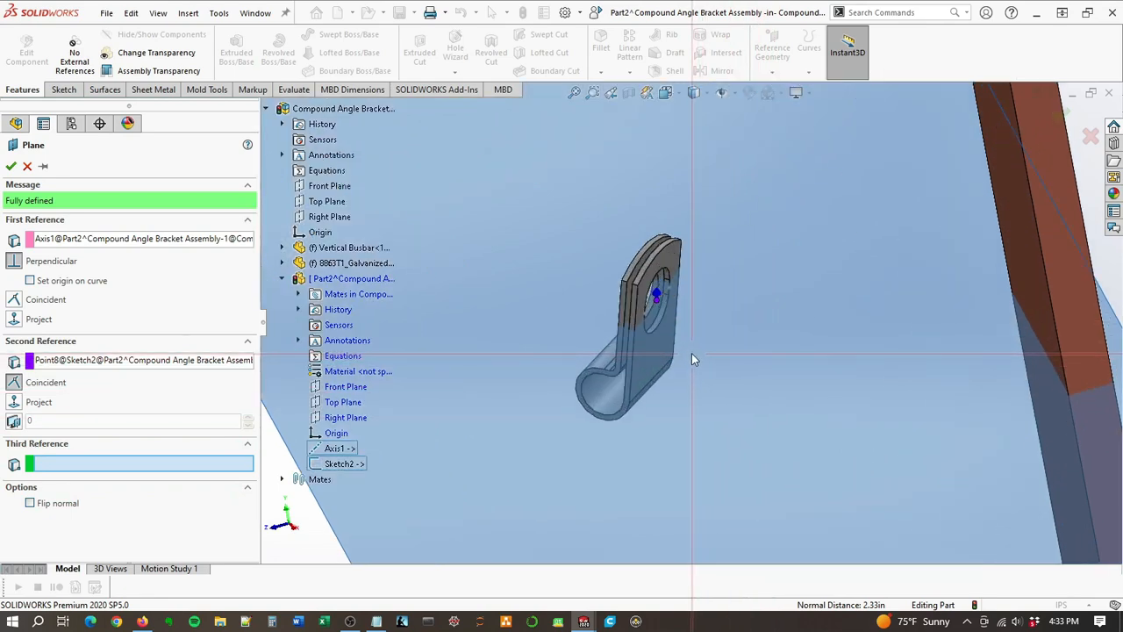
{"action": "middle_click_drag", "start_coordinate": [770, 345], "coordinate": [796, 370]}
{"action": "scroll", "coordinate": [740, 271], "scroll_direction": "up", "scroll_amount": 5}
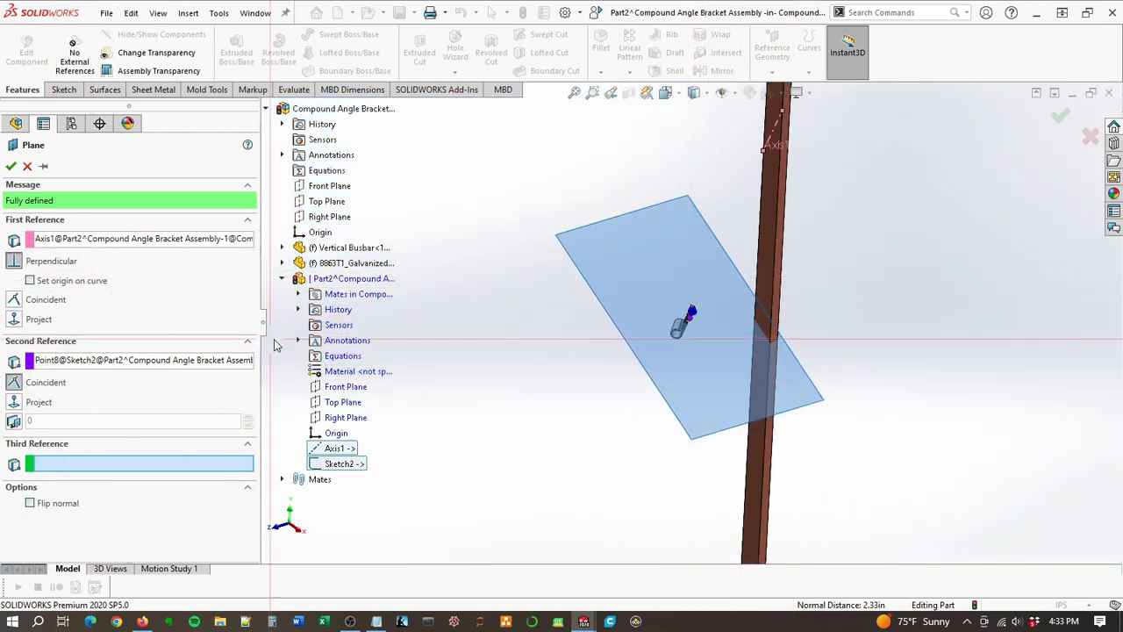
{"action": "left_click", "coordinate": [11, 166]}
Step: Sketch an open chain of three connected lines on Plane1 from the clamp toward the busbar, the last about 0.91 in long
{"action": "scroll", "coordinate": [688, 355], "scroll_direction": "down", "scroll_amount": 4}
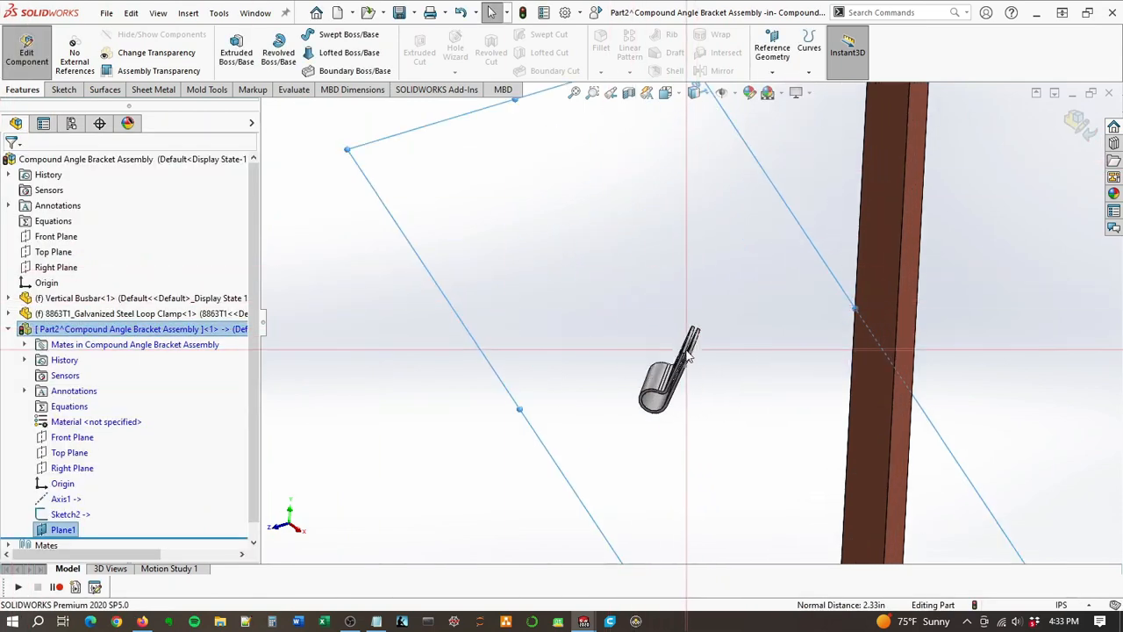
{"action": "mouse_move", "coordinate": [689, 356]}
{"action": "middle_mouse_down"}
{"action": "mouse_move", "coordinate": [634, 279]}
{"action": "mouse_move", "coordinate": [696, 351]}
{"action": "middle_mouse_up"}
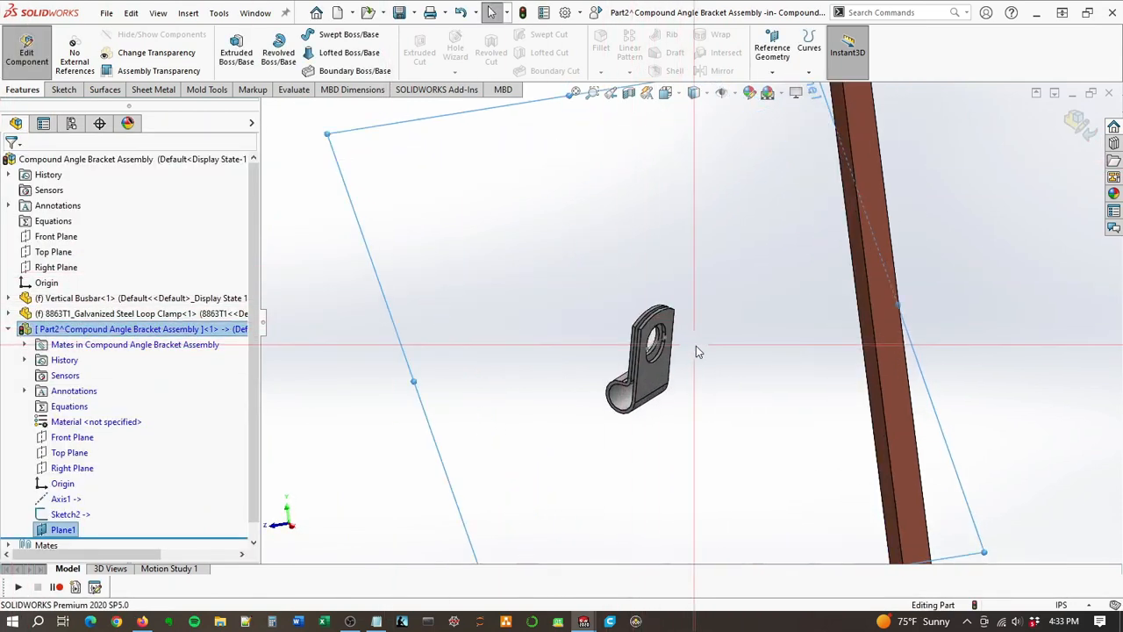
{"action": "scroll", "coordinate": [696, 351], "scroll_direction": "down", "scroll_amount": 2}
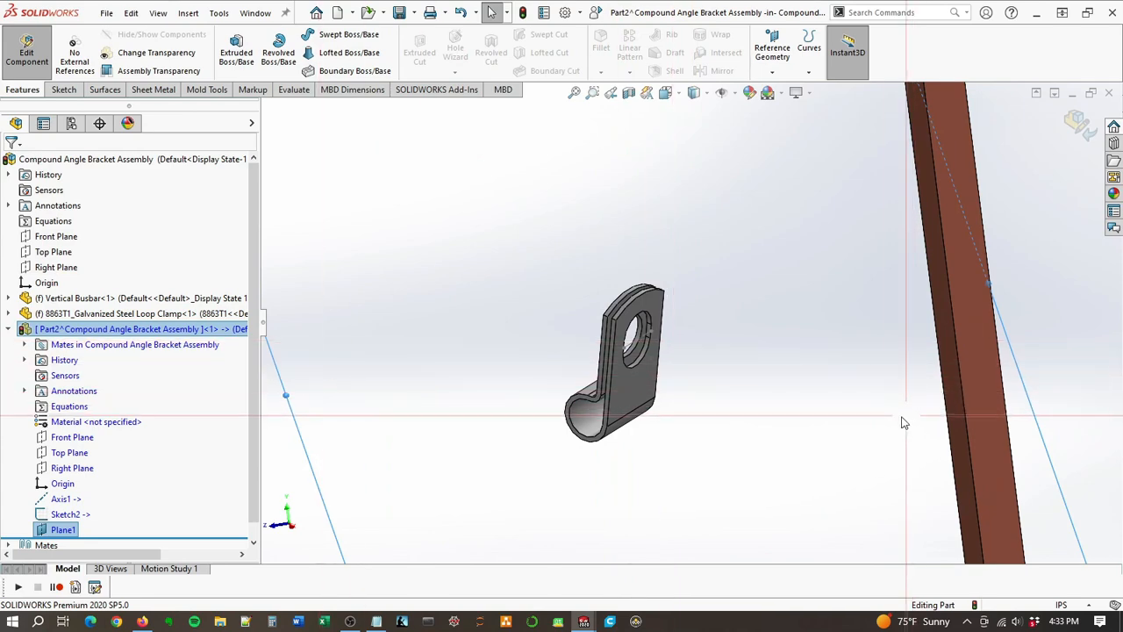
{"action": "right_click", "coordinate": [50, 531]}
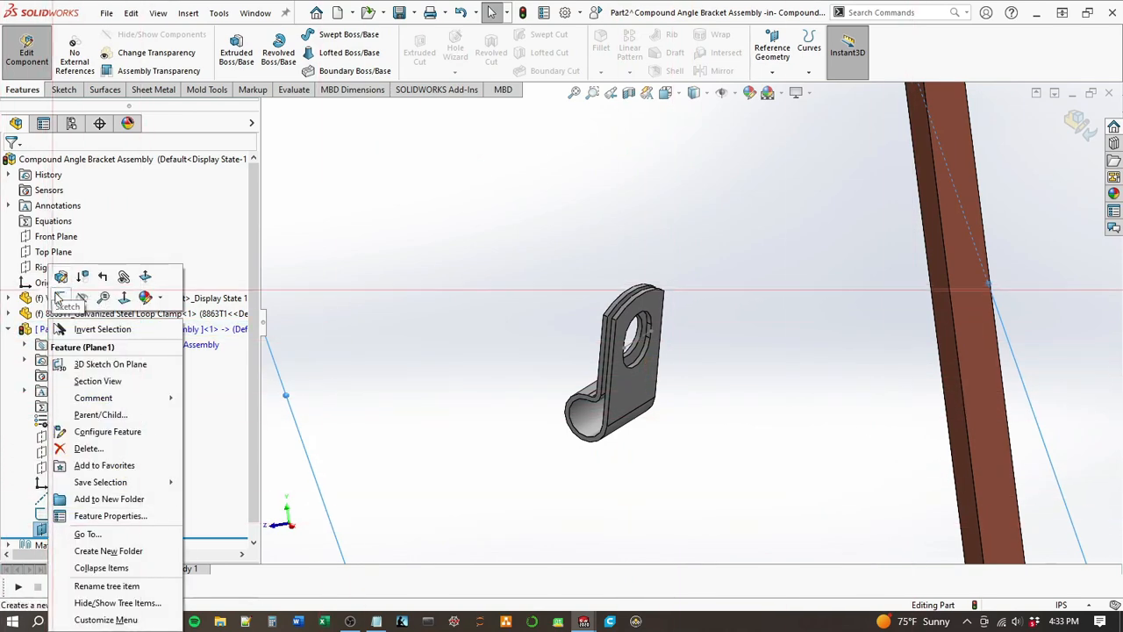
{"action": "left_click", "coordinate": [58, 299]}
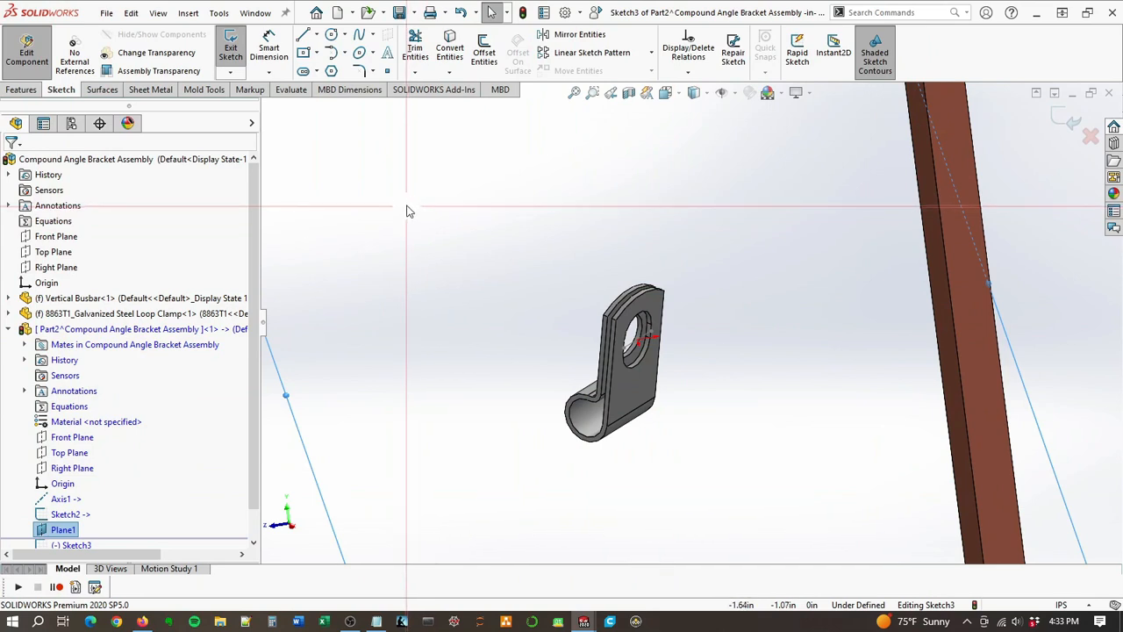
{"action": "left_click", "coordinate": [303, 36]}
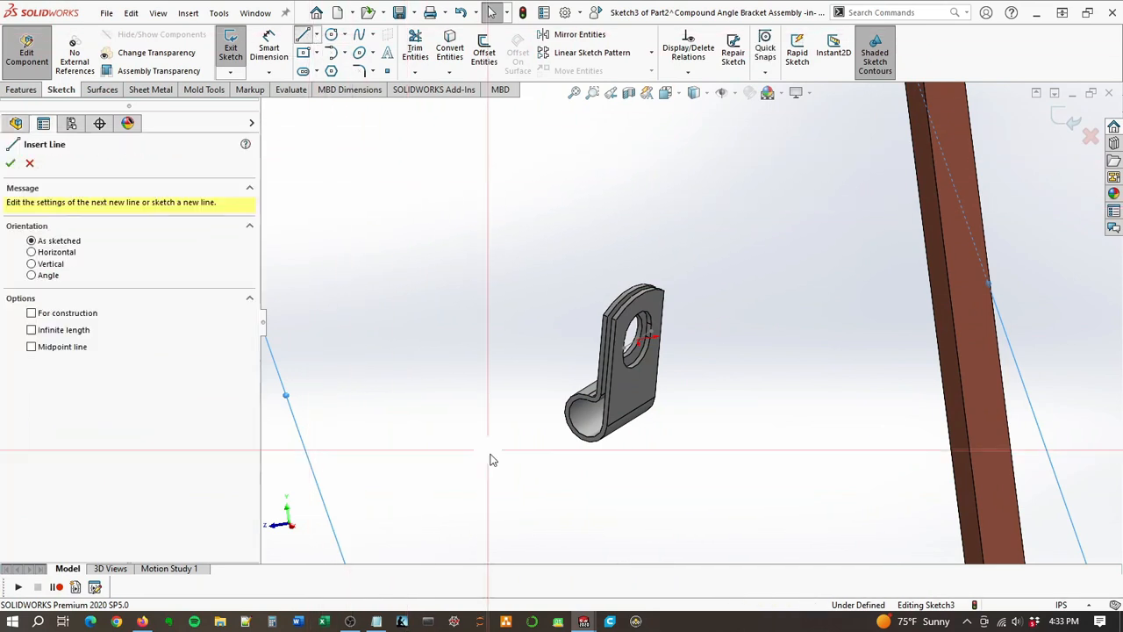
{"action": "left_click", "coordinate": [563, 469]}
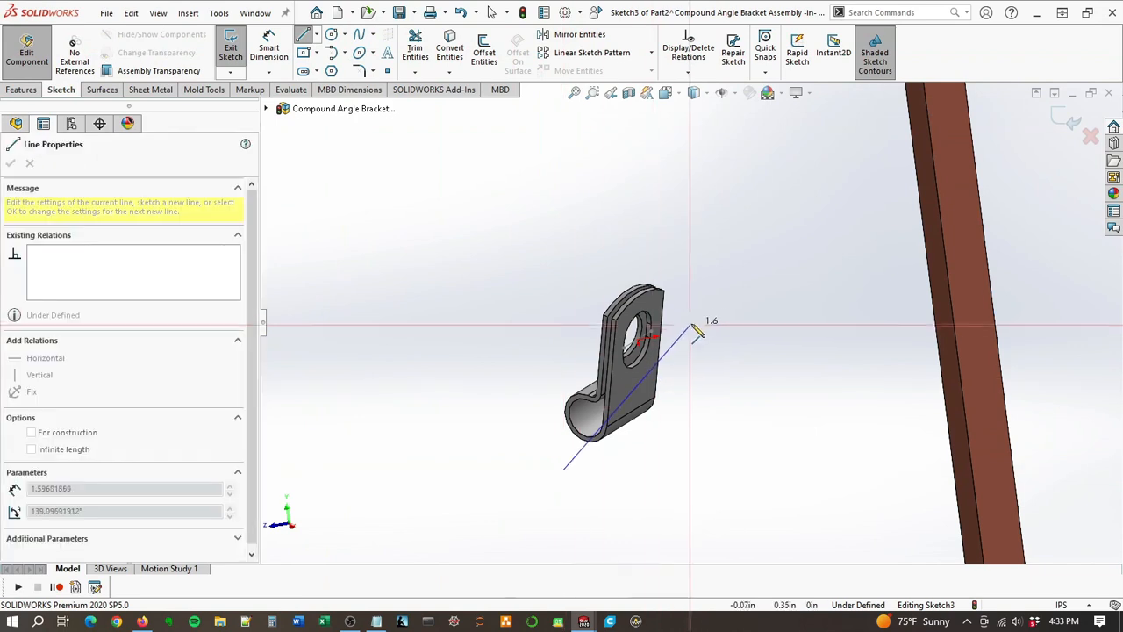
{"action": "left_click", "coordinate": [698, 314]}
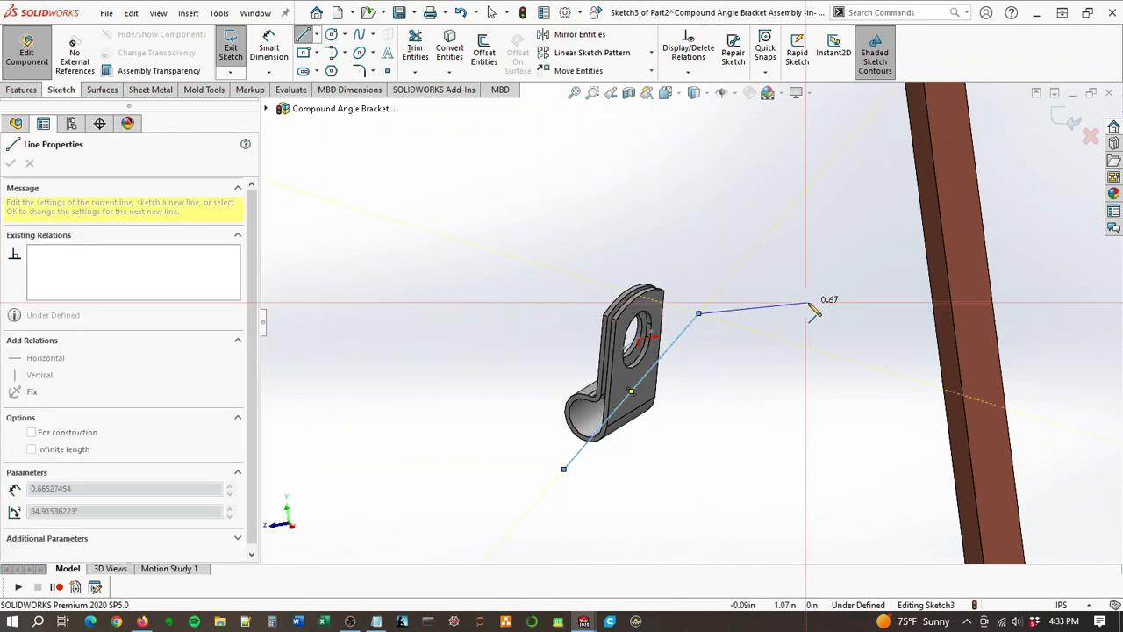
{"action": "left_click", "coordinate": [865, 305]}
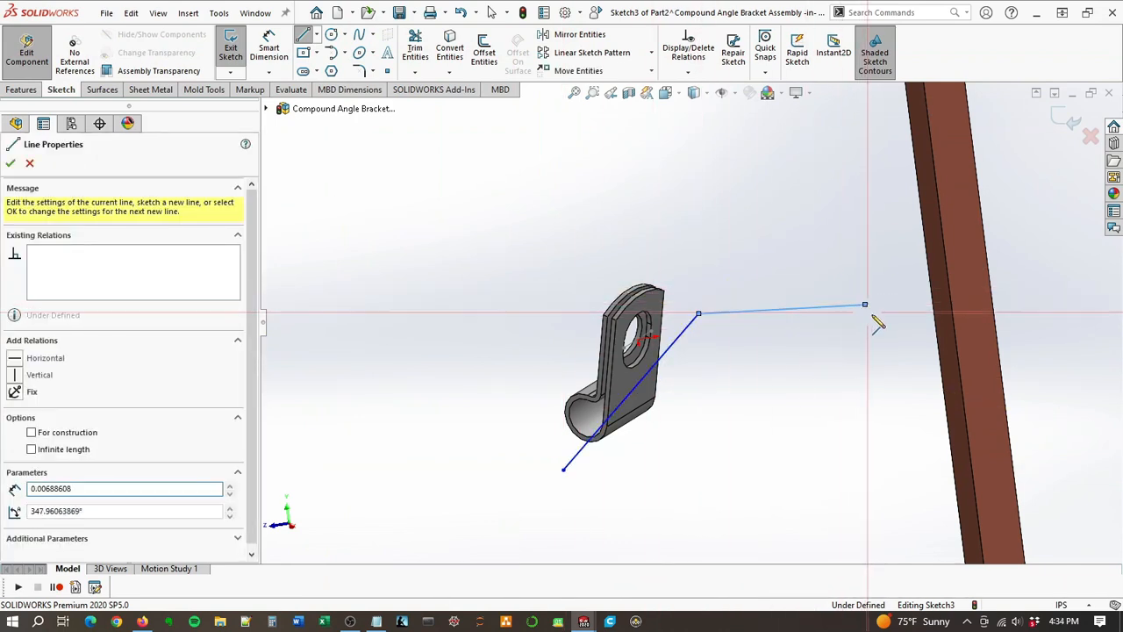
{"action": "left_click", "coordinate": [907, 392]}
{"action": "key", "text": "Escape"}
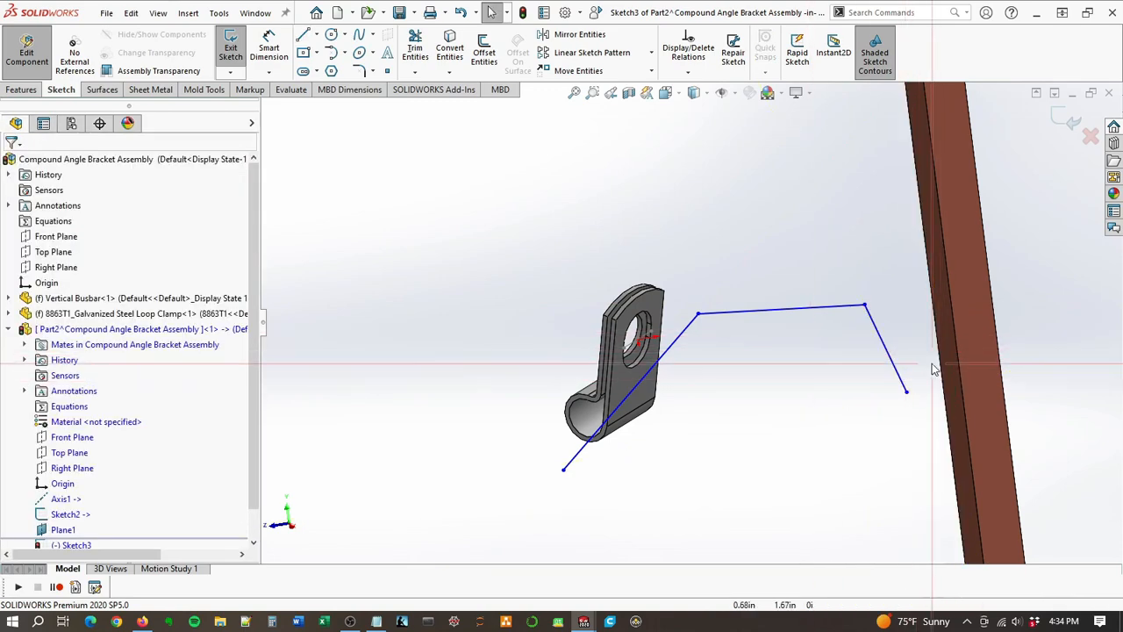
Step: Make the chain's end line nearest the busbar collinear with the busbar's edge facing the clamp
{"action": "scroll", "coordinate": [873, 382], "scroll_direction": "up", "scroll_amount": 4}
{"action": "scroll", "coordinate": [782, 326], "scroll_direction": "up", "scroll_amount": 2}
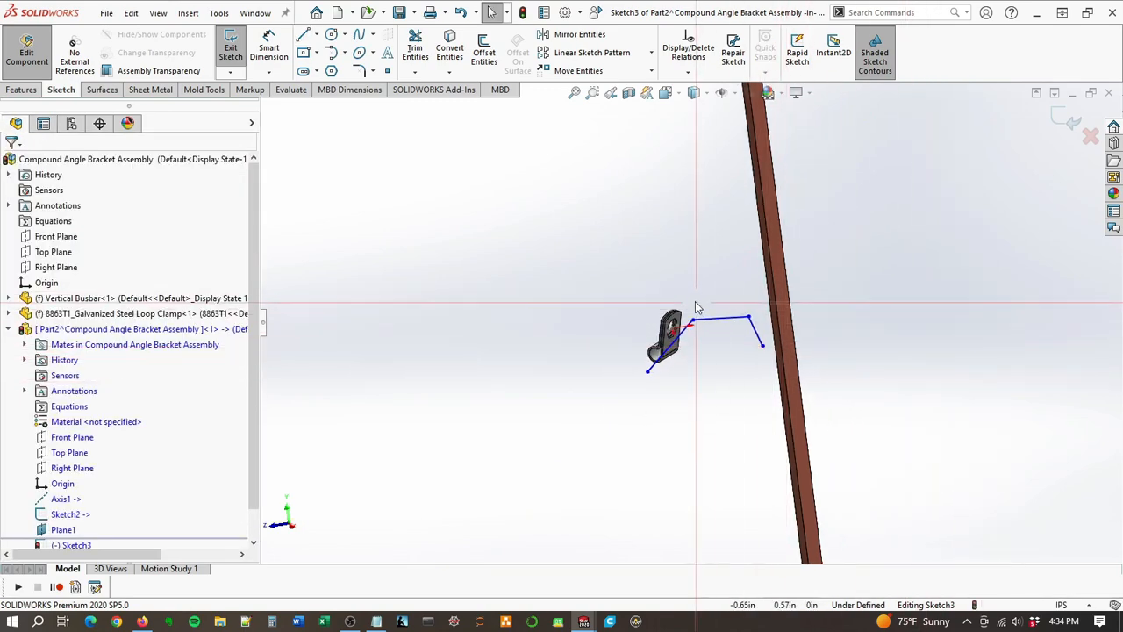
{"action": "scroll", "coordinate": [63, 526], "scroll_direction": "down", "scroll_amount": 2}
{"action": "right_click", "coordinate": [59, 500]}
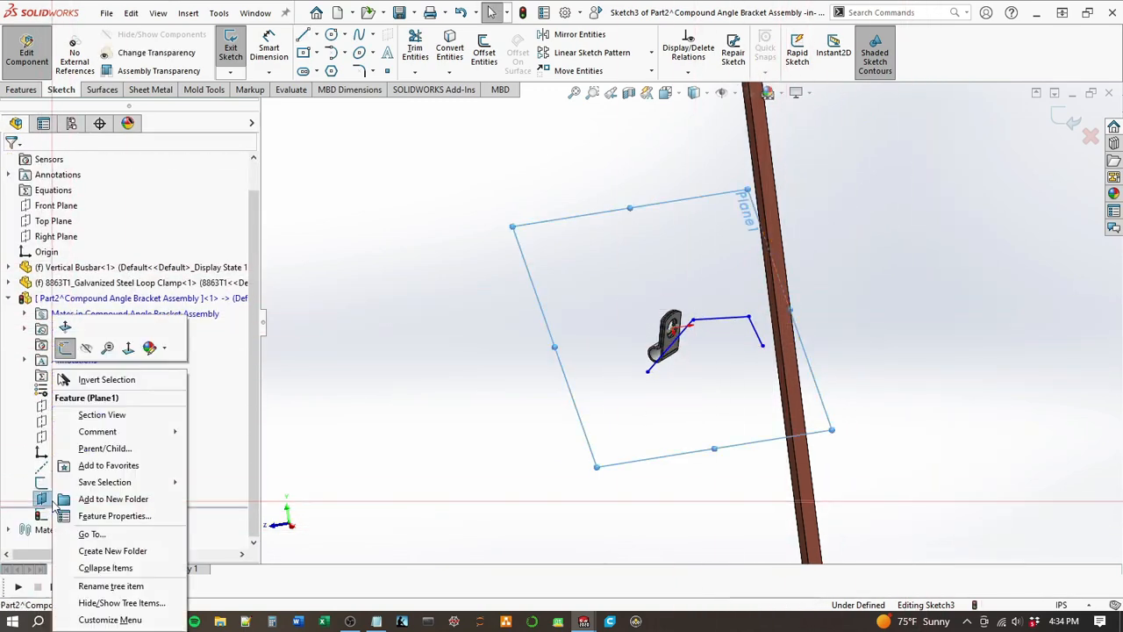
{"action": "left_click", "coordinate": [128, 348]}
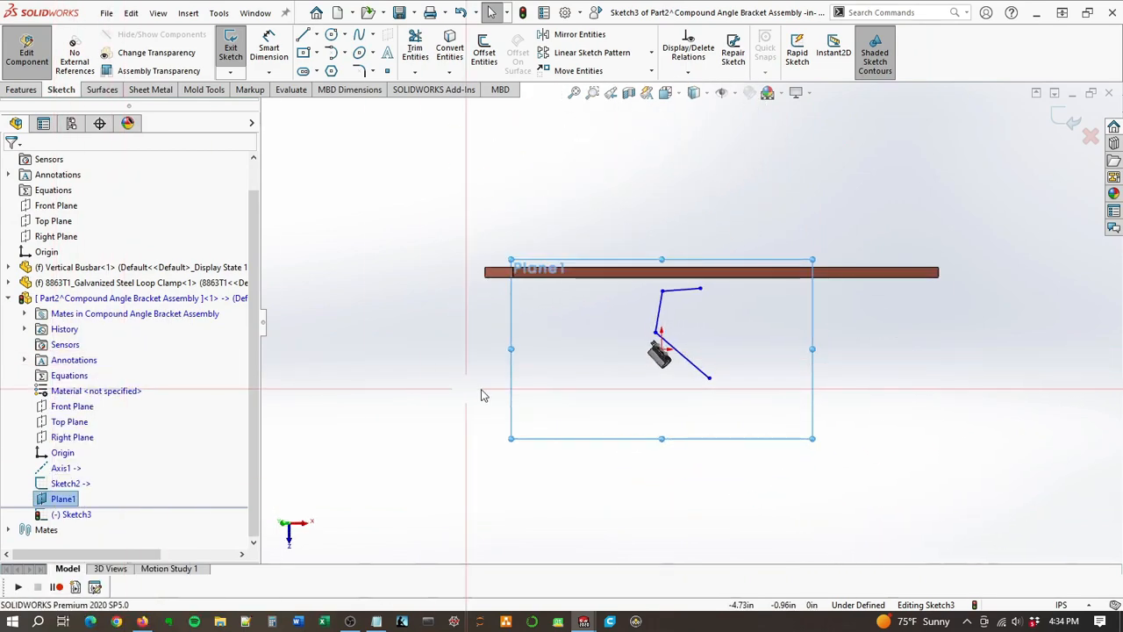
{"action": "left_click", "coordinate": [685, 290]}
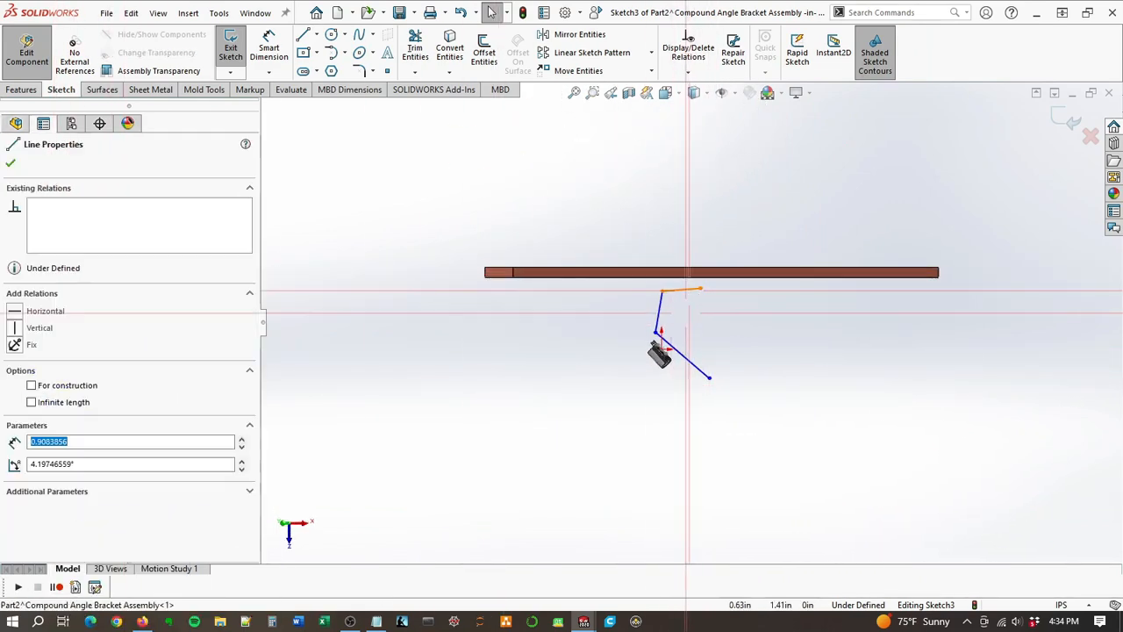
{"action": "scroll", "coordinate": [707, 289], "scroll_direction": "down", "scroll_amount": 5}
{"action": "left_click", "coordinate": [652, 284], "text": "ctrl"}
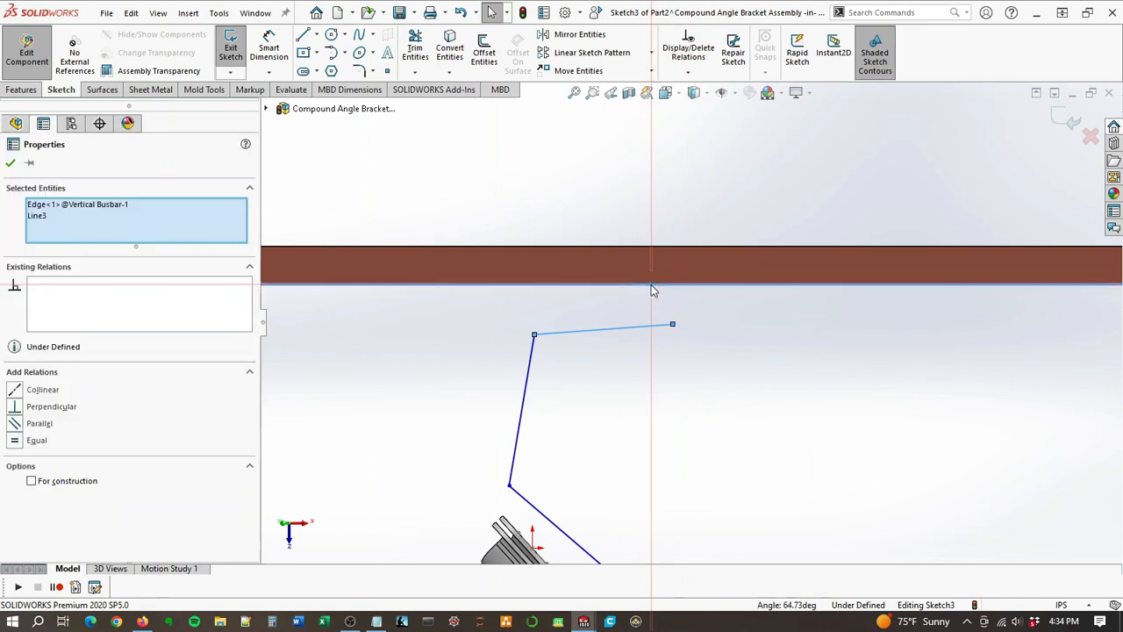
{"action": "left_click", "coordinate": [689, 221]}
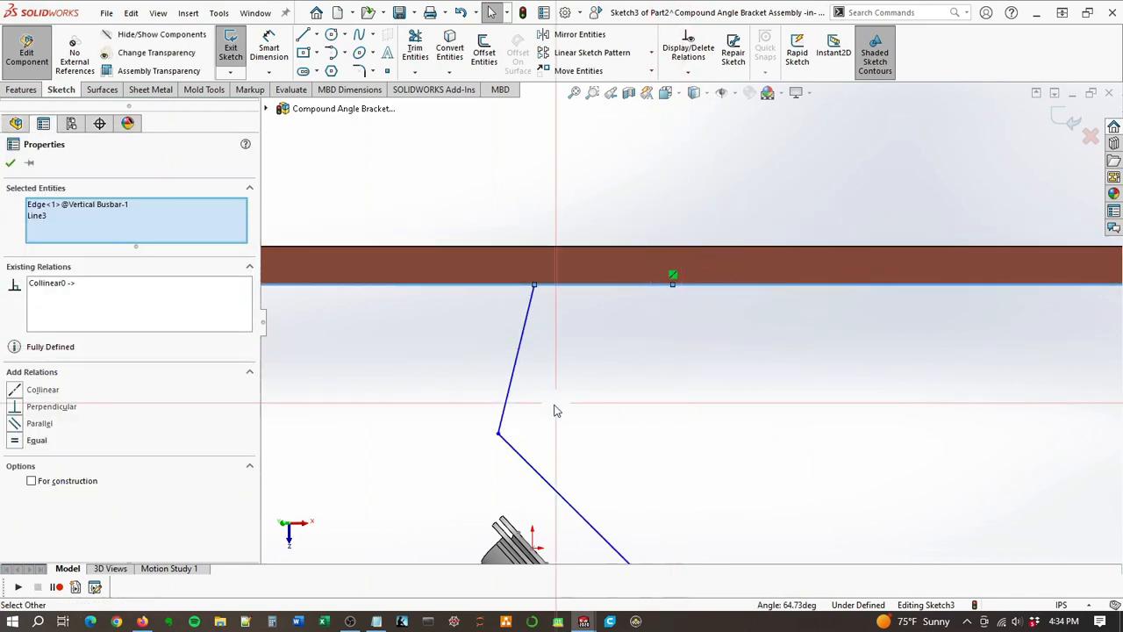
Step: Make the chain's line nearest the clamp collinear with the outer edge of the clamp's flat tab
{"action": "scroll", "coordinate": [653, 390], "scroll_direction": "up", "scroll_amount": 4}
{"action": "left_click", "coordinate": [664, 425]}
{"action": "scroll", "coordinate": [665, 425], "scroll_direction": "down", "scroll_amount": 6}
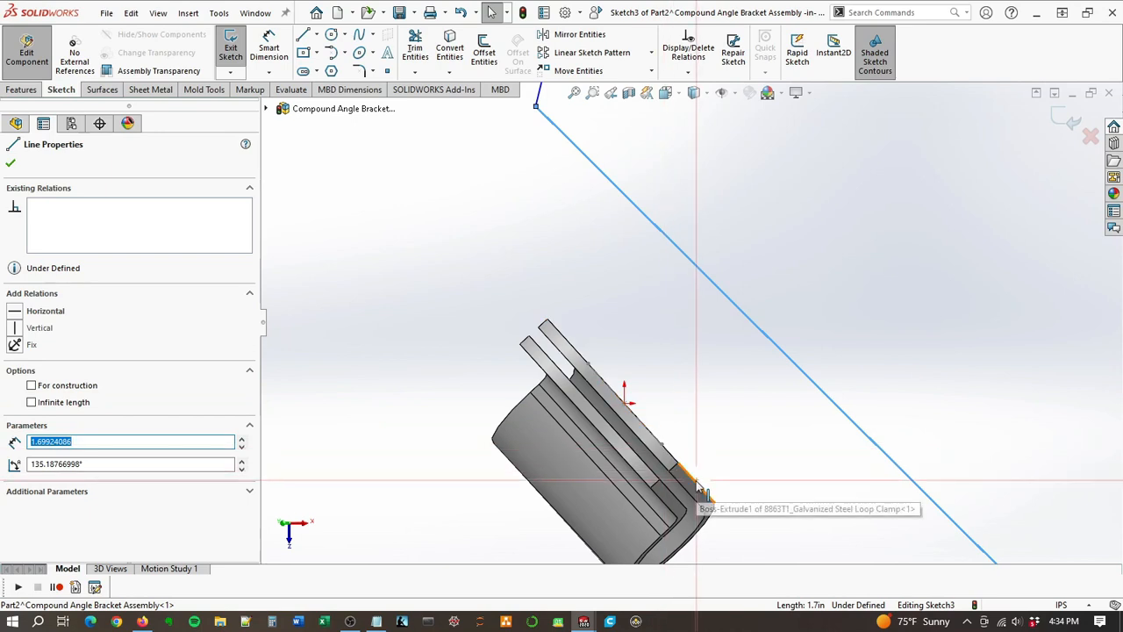
{"action": "left_click", "coordinate": [698, 487], "text": "ctrl"}
{"action": "left_click", "coordinate": [742, 472]}
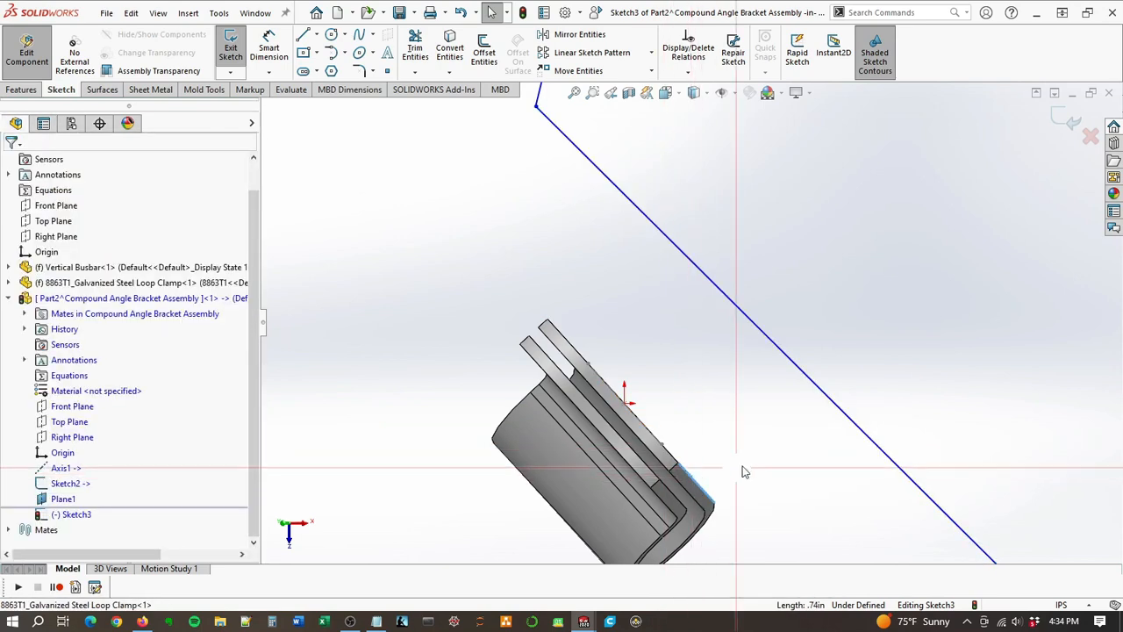
{"action": "left_click", "coordinate": [820, 390], "text": "ctrl"}
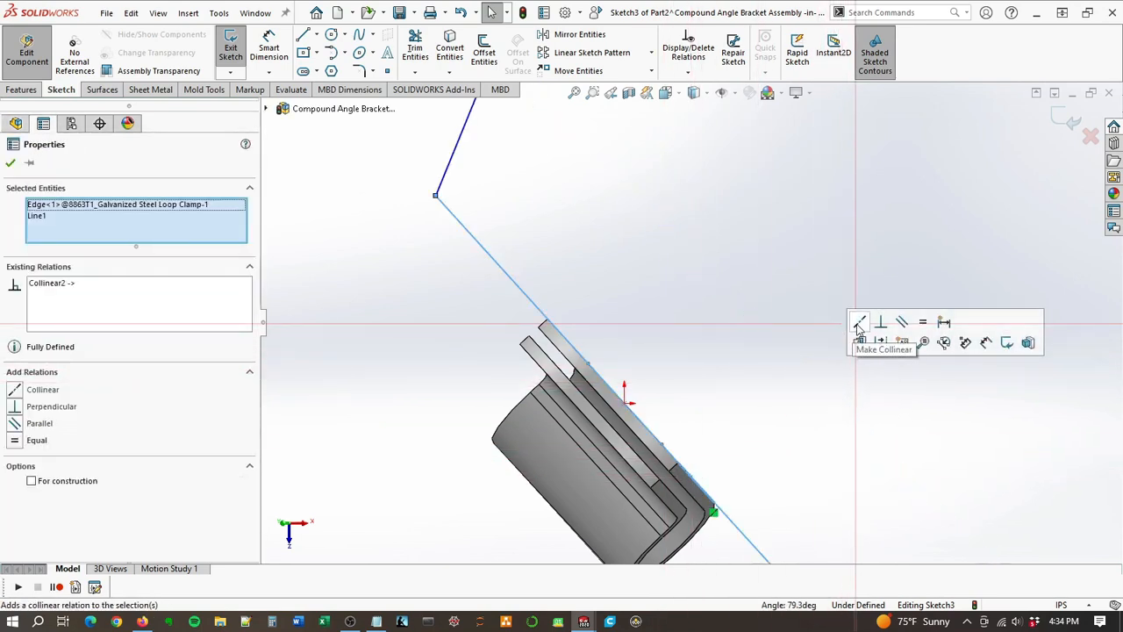
Step: Make the chain's middle line perpendicular to the busbar's edge facing the clamp
{"action": "scroll", "coordinate": [675, 289], "scroll_direction": "up", "scroll_amount": 6}
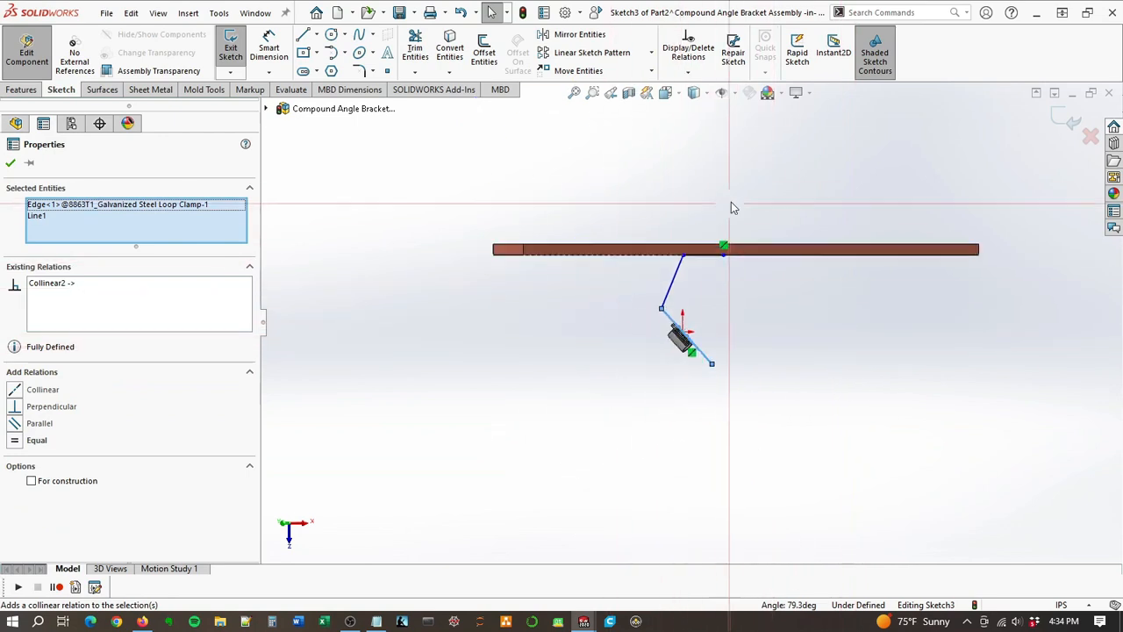
{"action": "scroll", "coordinate": [720, 263], "scroll_direction": "up", "scroll_amount": 1}
{"action": "scroll", "coordinate": [675, 298], "scroll_direction": "down", "scroll_amount": 5}
{"action": "left_click", "coordinate": [632, 270]}
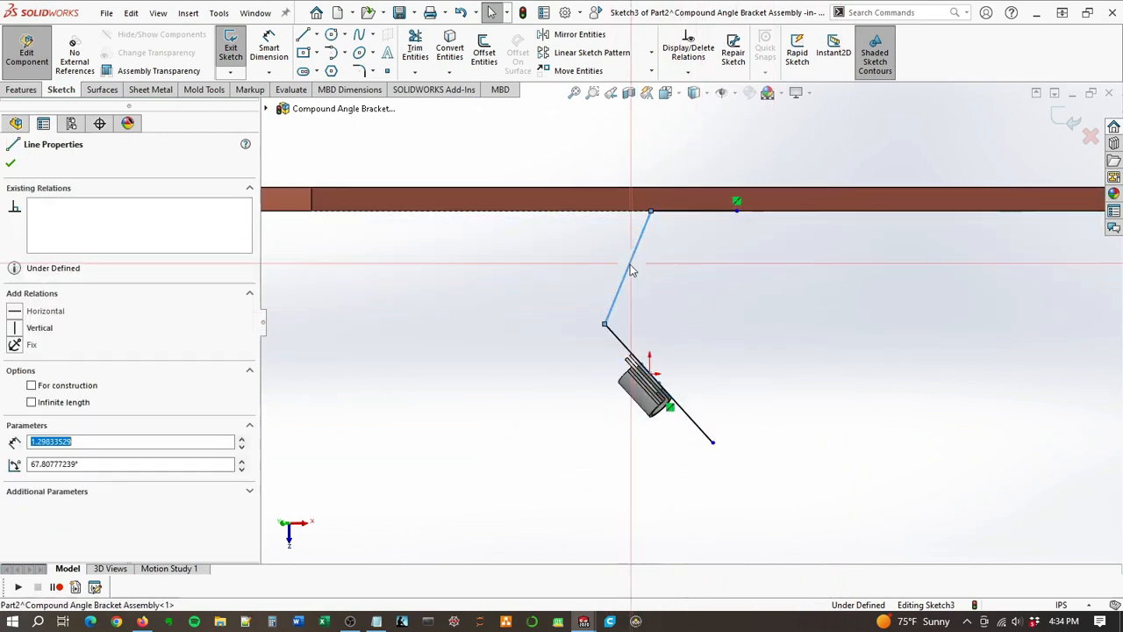
{"action": "left_click", "coordinate": [622, 212], "text": "ctrl"}
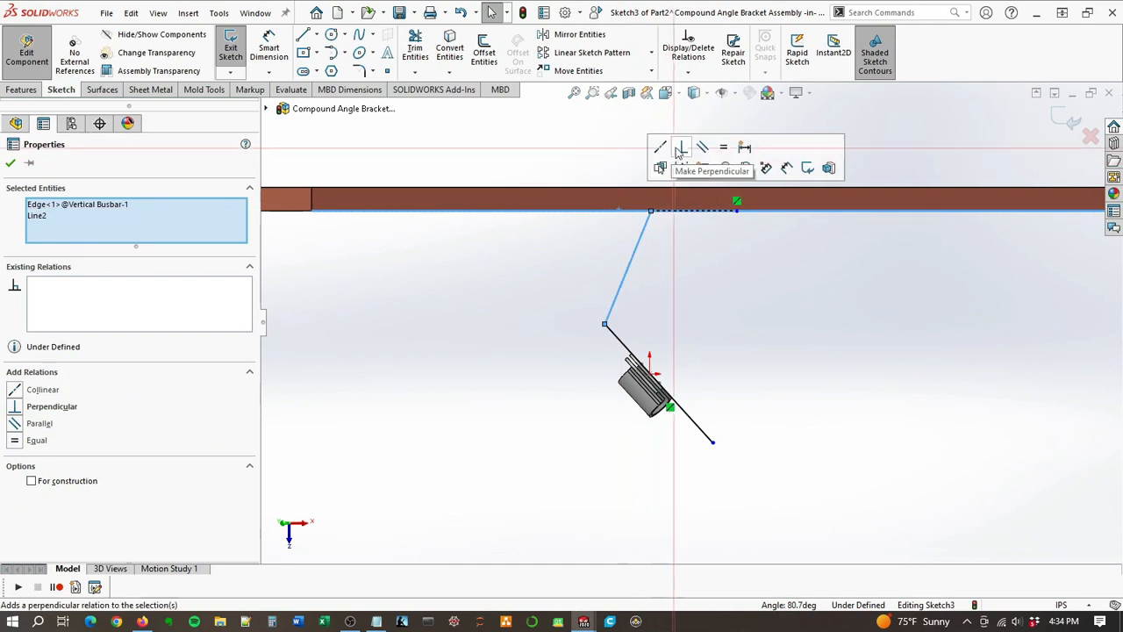
{"action": "left_click", "coordinate": [680, 149]}
{"action": "left_click", "coordinate": [735, 276]}
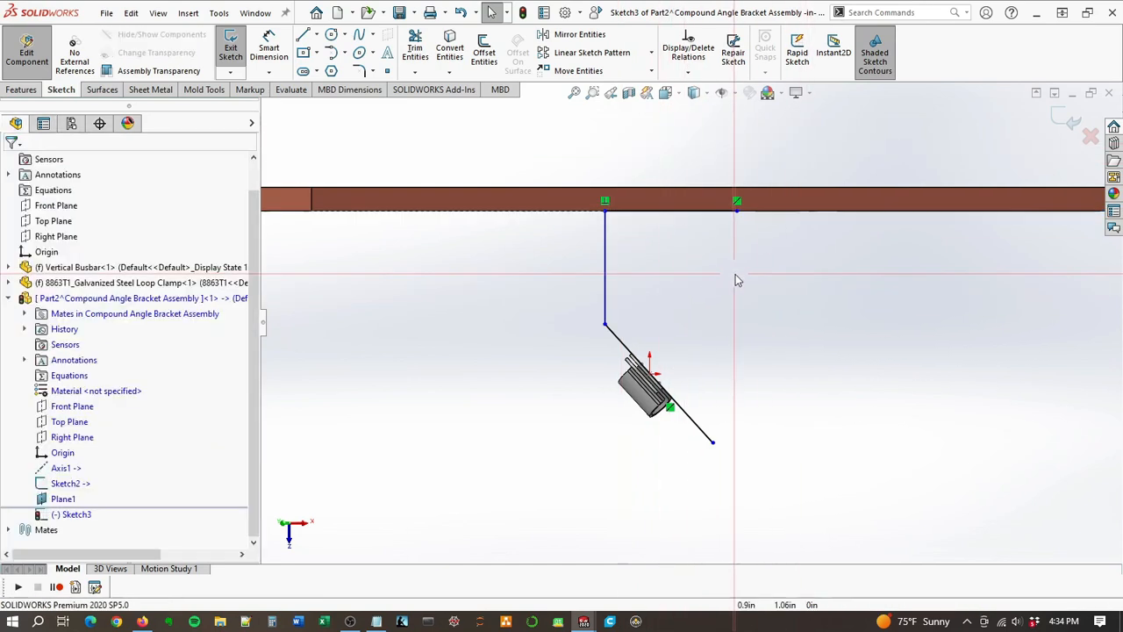
Step: Move the middle line toward the clamp and pull in the free end of the clamp-side line, leaving it about 1.17 in long
{"action": "left_click", "coordinate": [615, 292]}
{"action": "left_click_drag", "start_coordinate": [615, 292], "coordinate": [630, 297]}
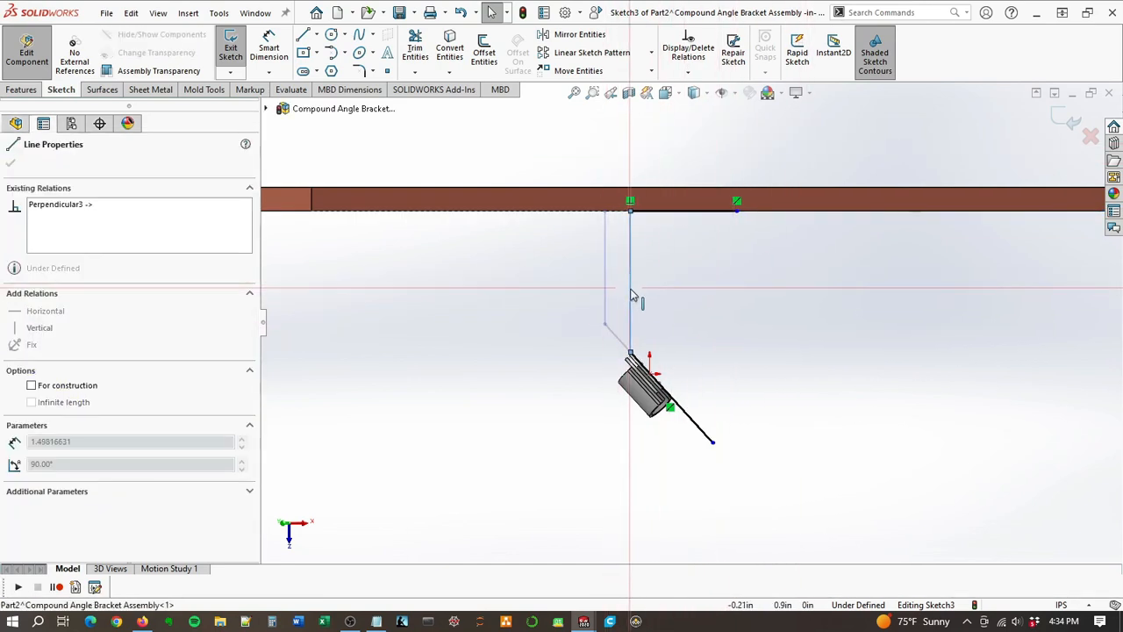
{"action": "left_click_drag", "start_coordinate": [717, 452], "coordinate": [693, 435]}
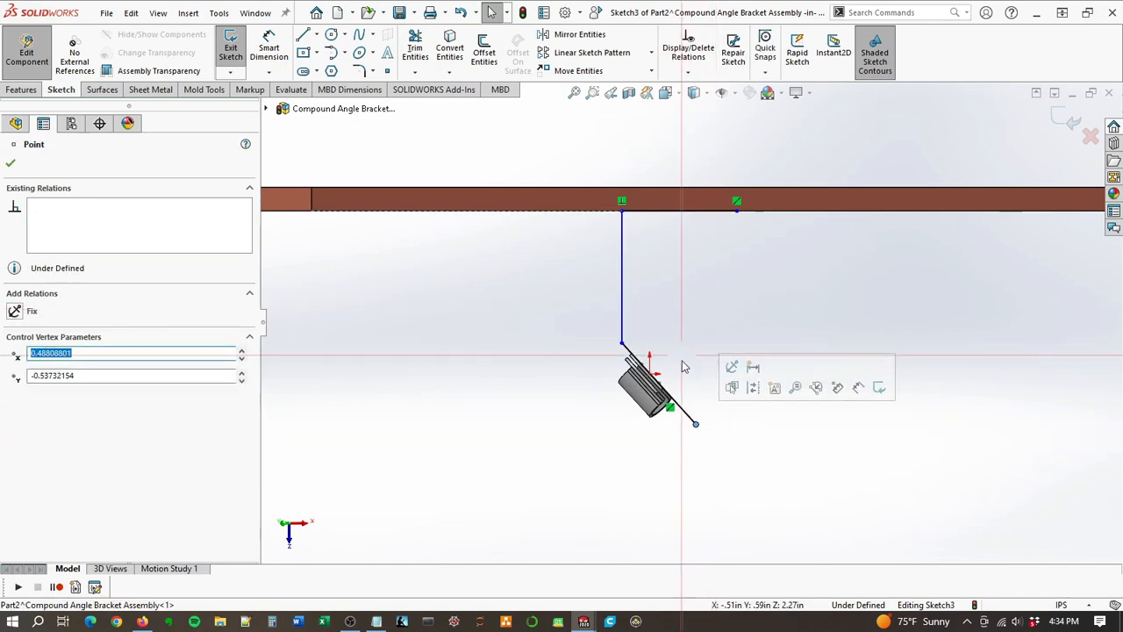
Step: Dimension the length of the line along the clamp tab as 1 in
{"action": "scroll", "coordinate": [685, 377], "scroll_direction": "down", "scroll_amount": 2}
{"action": "key", "text": "d"}
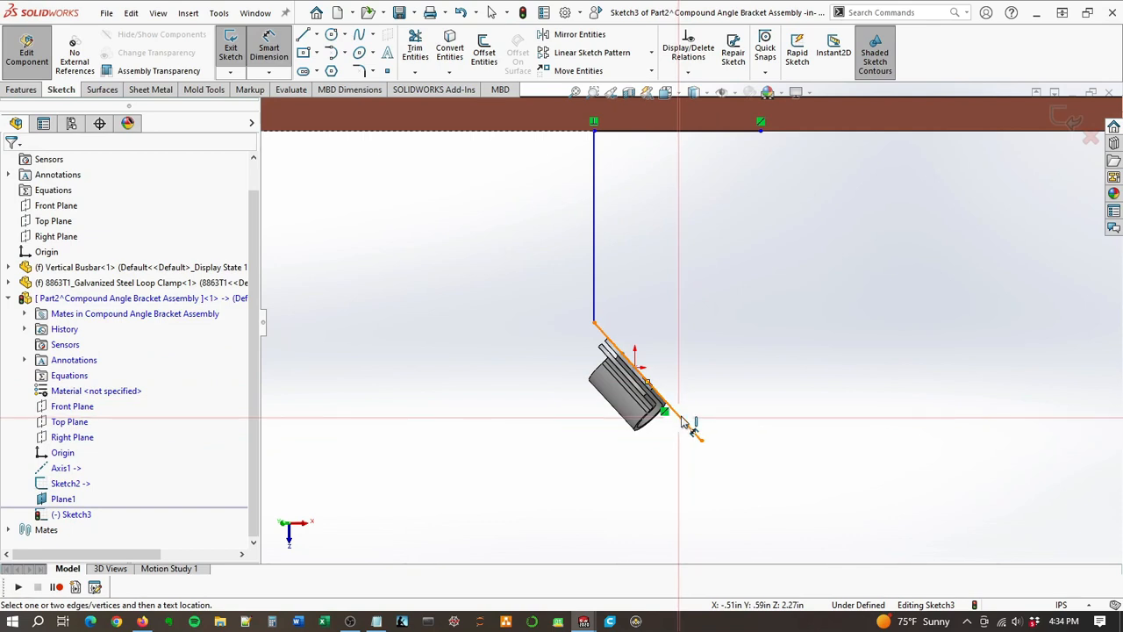
{"action": "left_click", "coordinate": [690, 423]}
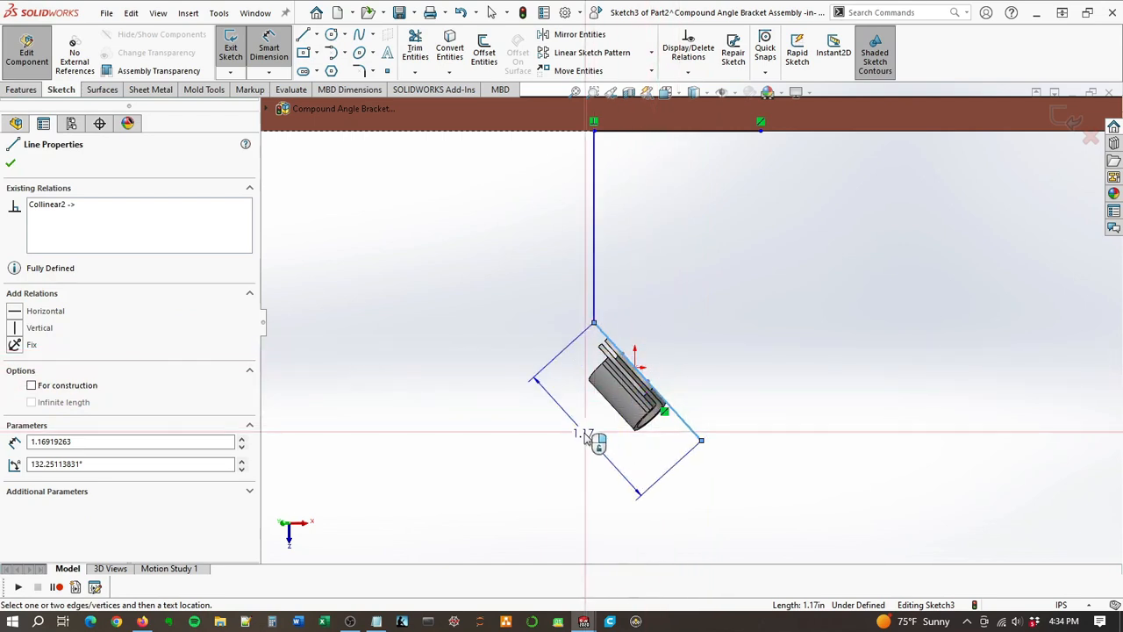
{"action": "left_click", "coordinate": [588, 439]}
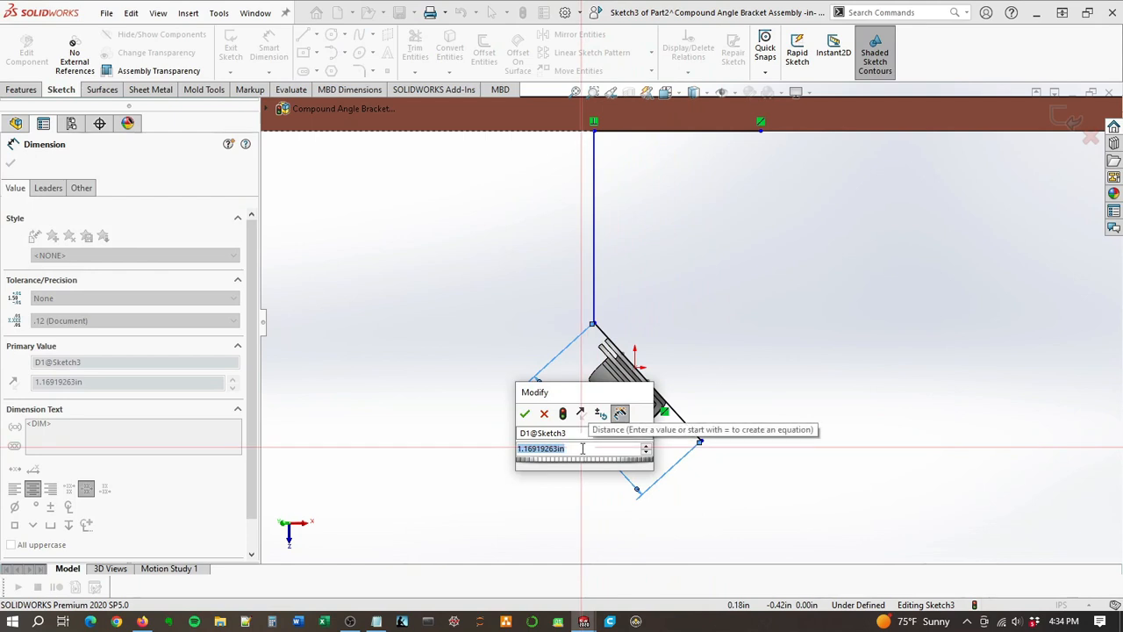
{"action": "type", "text": "1"}
{"action": "key", "text": "Return"}
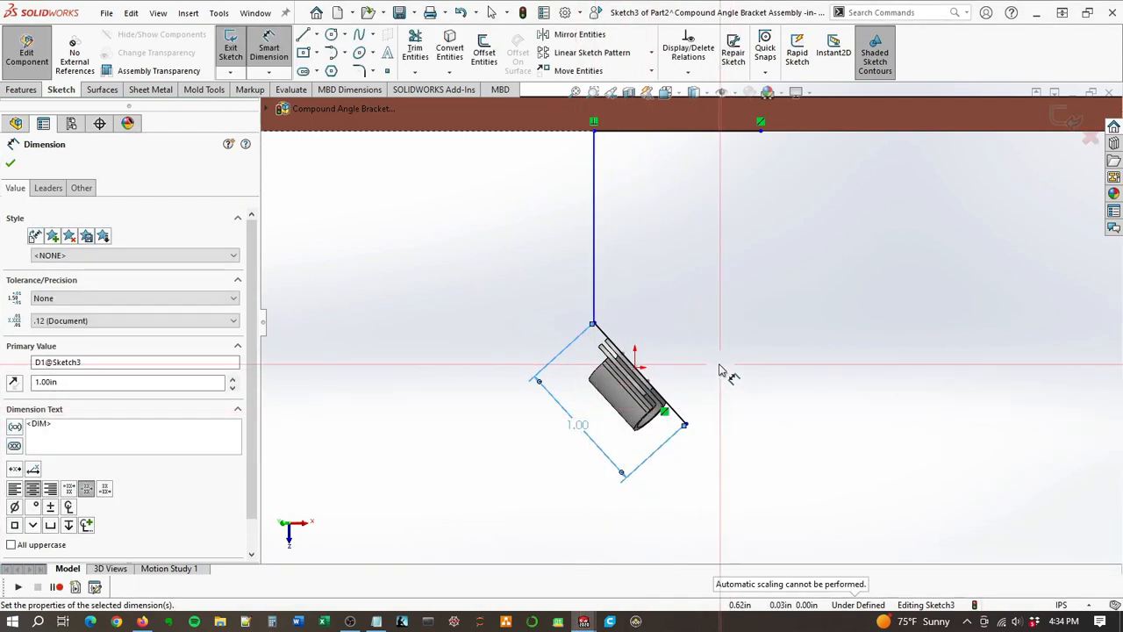
{"action": "scroll", "coordinate": [711, 377], "scroll_direction": "down", "scroll_amount": 1}
{"action": "right_click", "coordinate": [550, 439]}
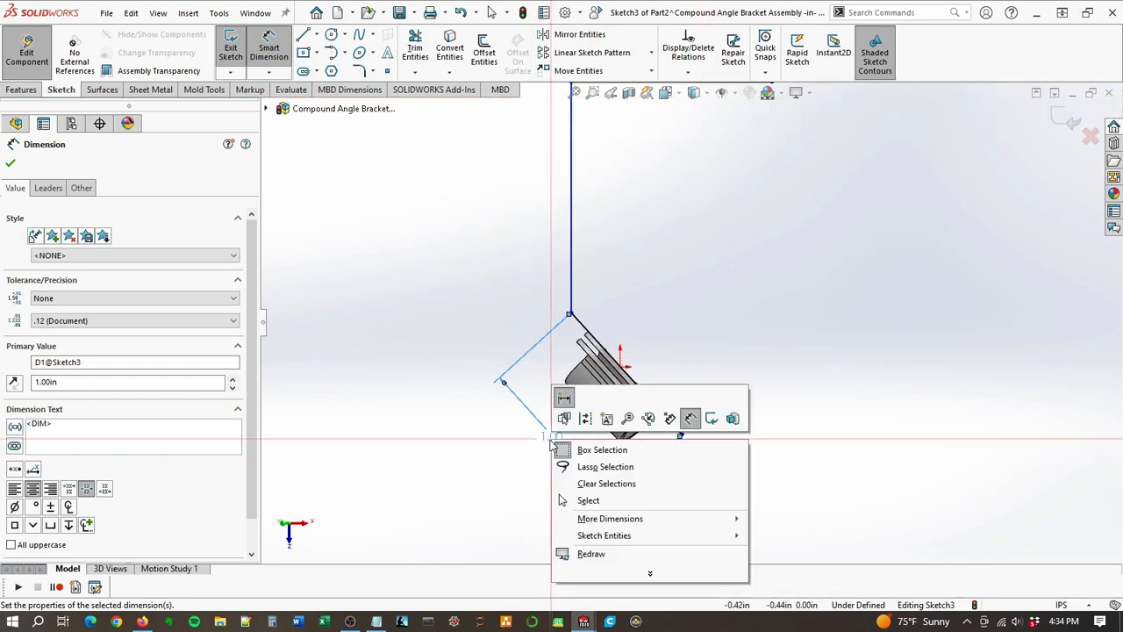
{"action": "left_click", "coordinate": [538, 451]}
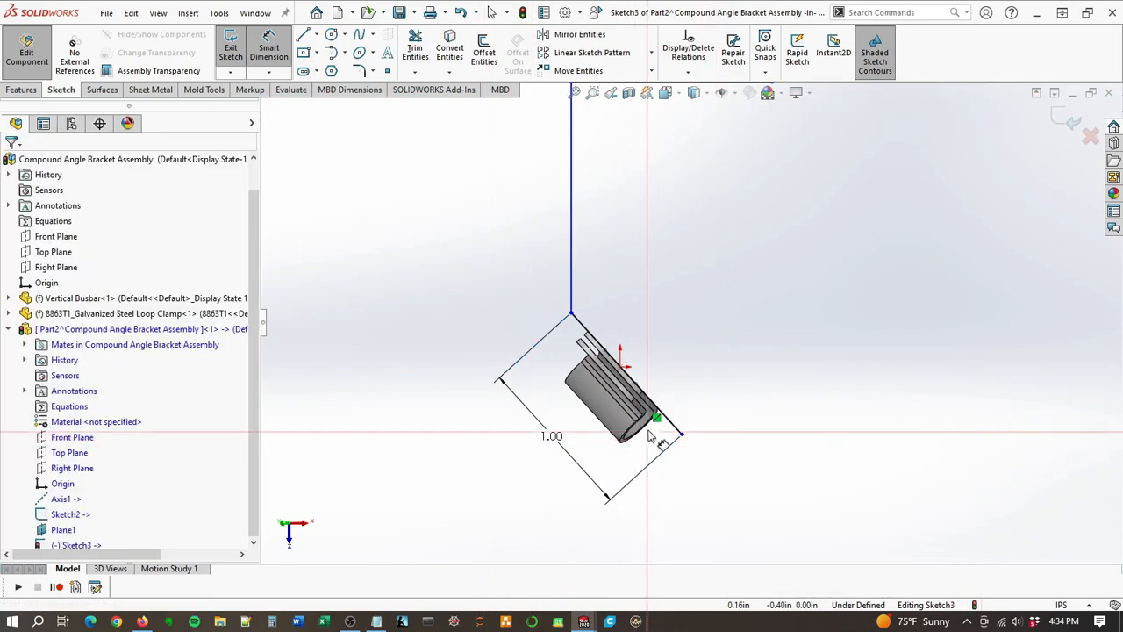
{"action": "key", "text": "Escape"}
Step: Dimension the distance from the clamp-side line's free end to the sketch point at the clamp hole as 0.5 in
{"action": "scroll", "coordinate": [642, 373], "scroll_direction": "down", "scroll_amount": 2}
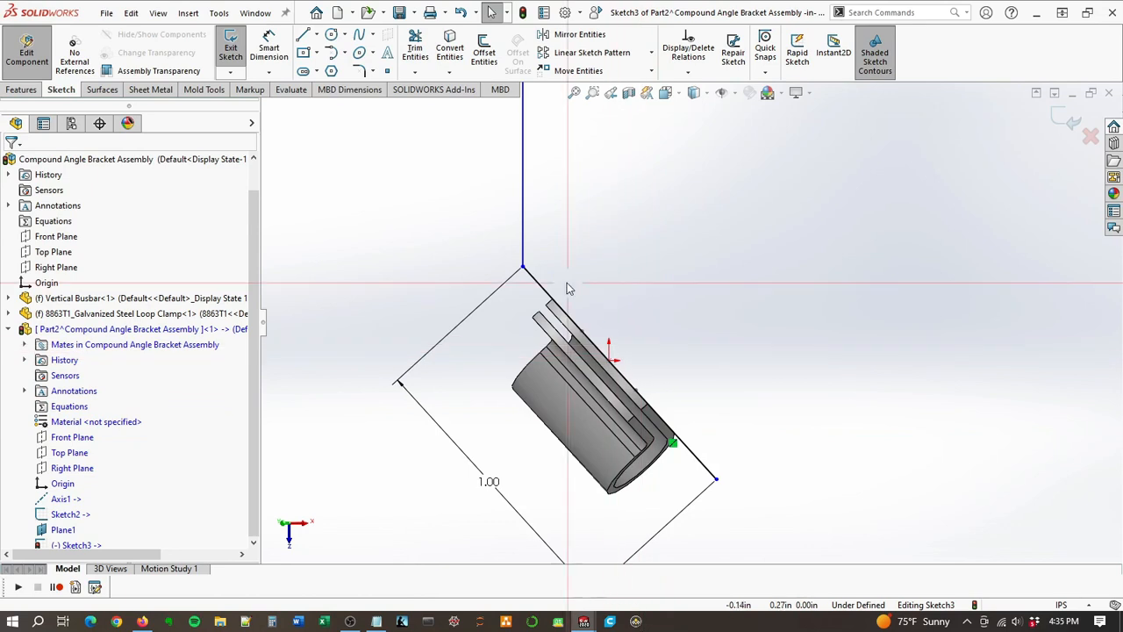
{"action": "key", "text": "d"}
{"action": "left_click", "coordinate": [718, 480]}
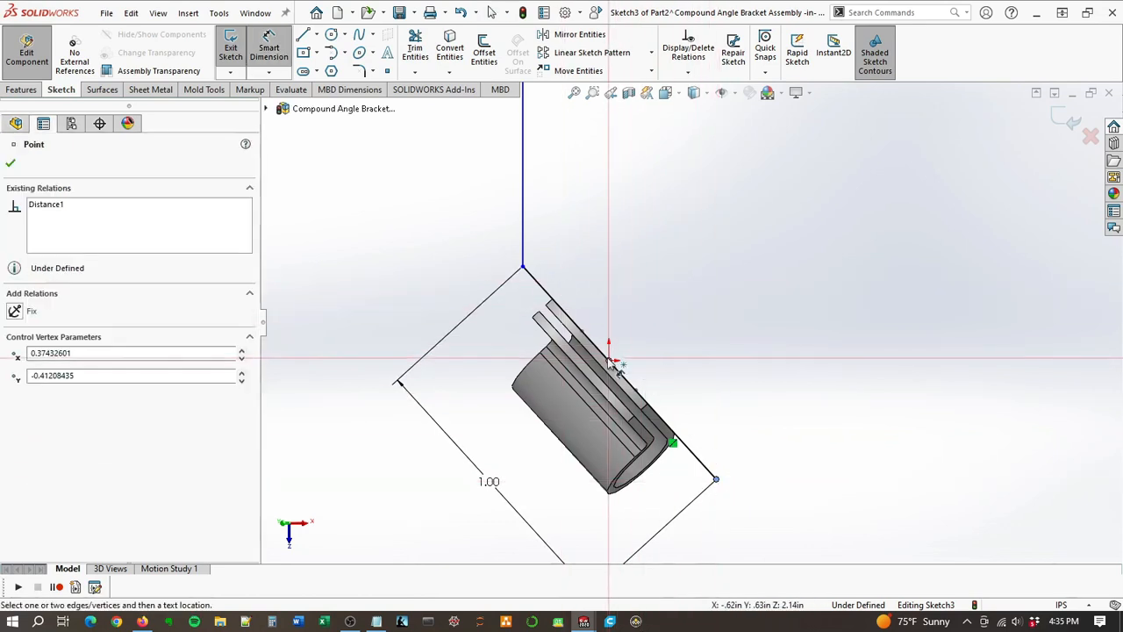
{"action": "left_click", "coordinate": [610, 360]}
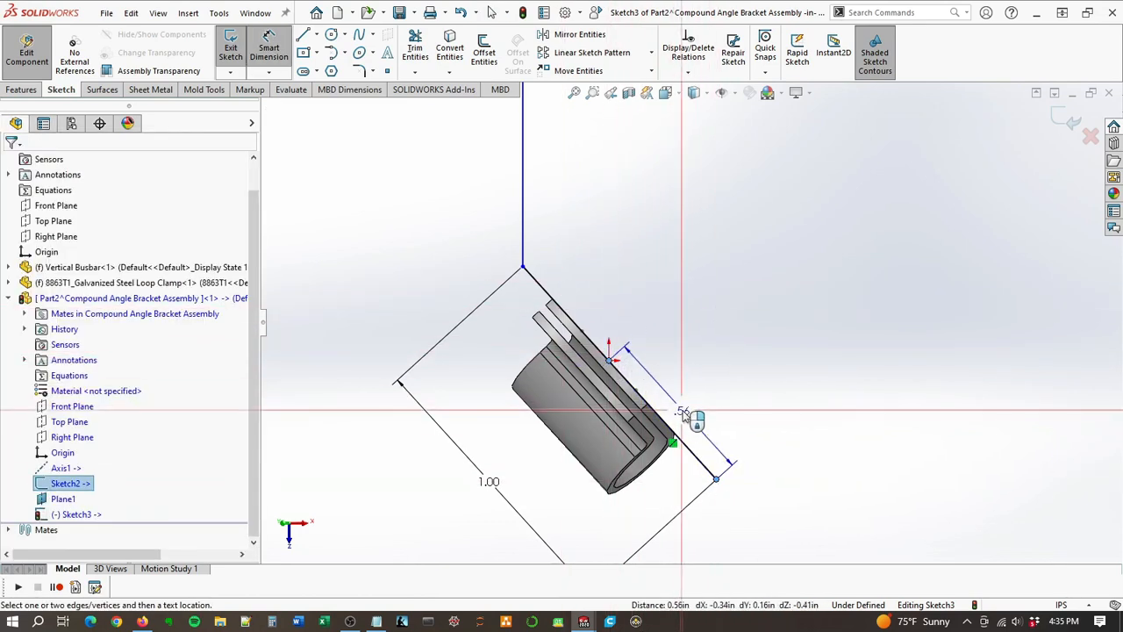
{"action": "left_click", "coordinate": [737, 412]}
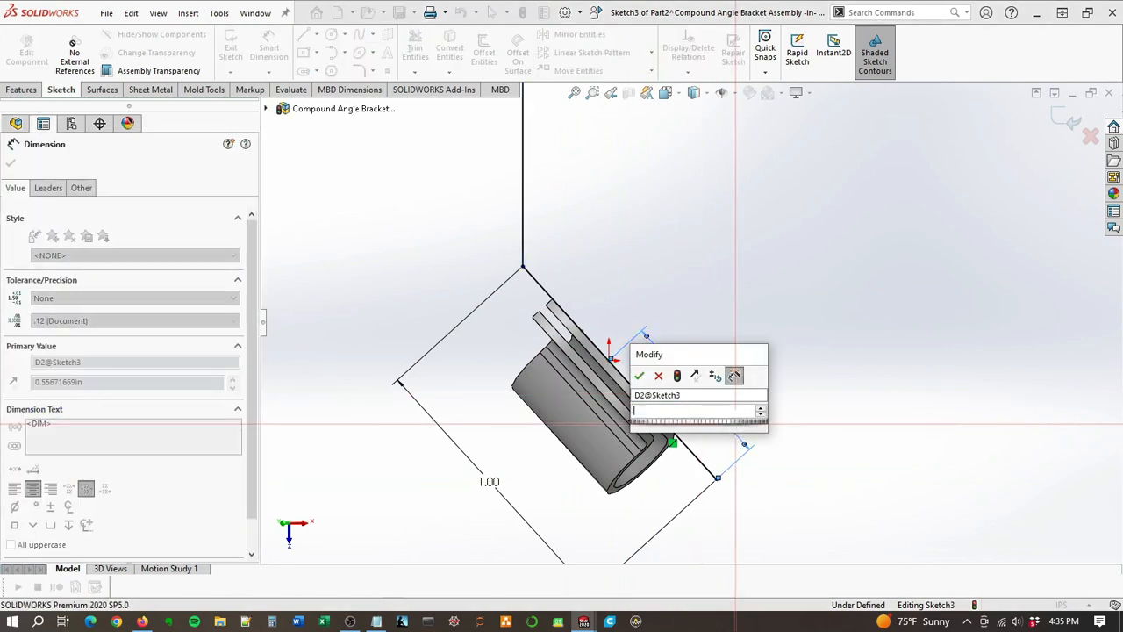
{"action": "type", "text": ".5"}
{"action": "key", "text": "Return"}
{"action": "key", "text": "Escape"}
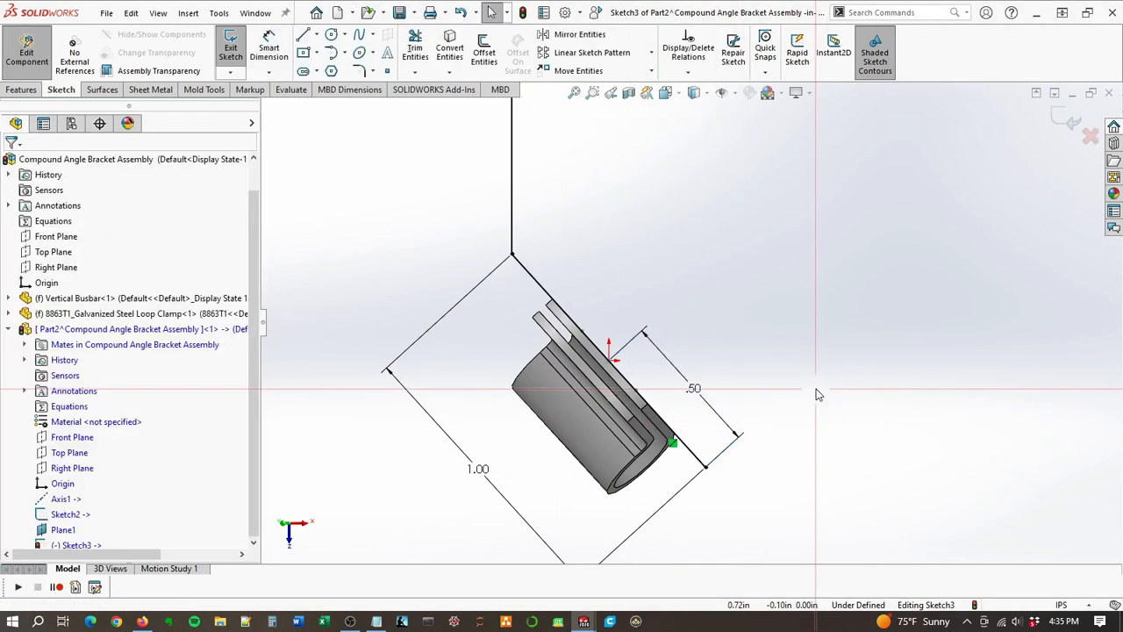
Step: Dimension the length of the line along the busbar as 0.75 in
{"action": "scroll", "coordinate": [719, 327], "scroll_direction": "up", "scroll_amount": 2}
{"action": "scroll", "coordinate": [697, 227], "scroll_direction": "up", "scroll_amount": 2}
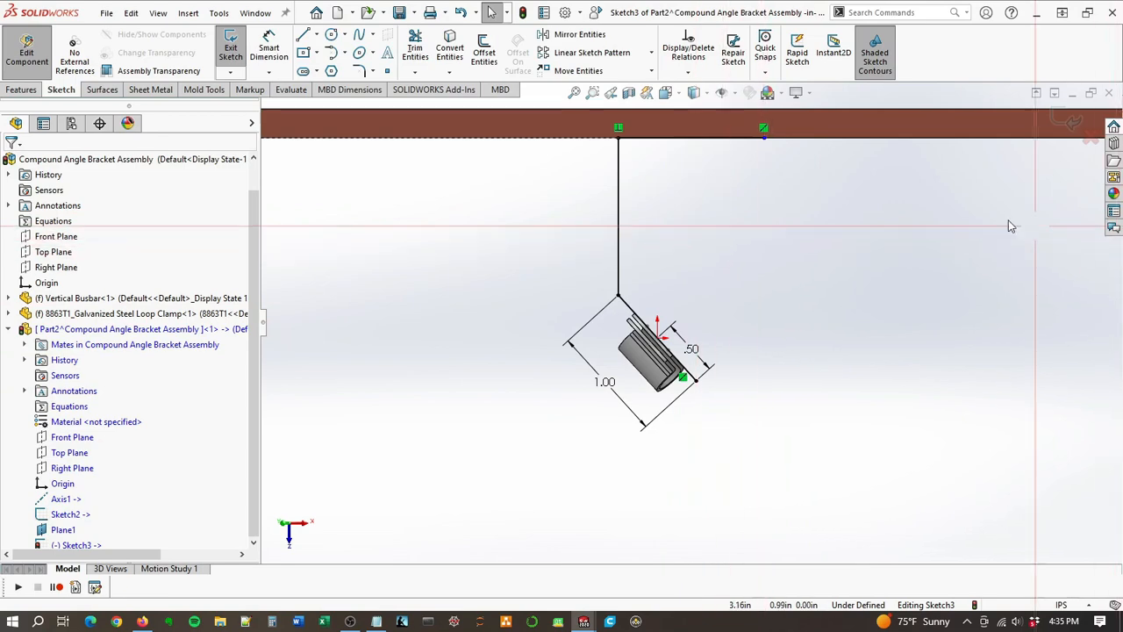
{"action": "key", "text": "d"}
{"action": "left_click", "coordinate": [697, 139]}
{"action": "left_click", "coordinate": [694, 175]}
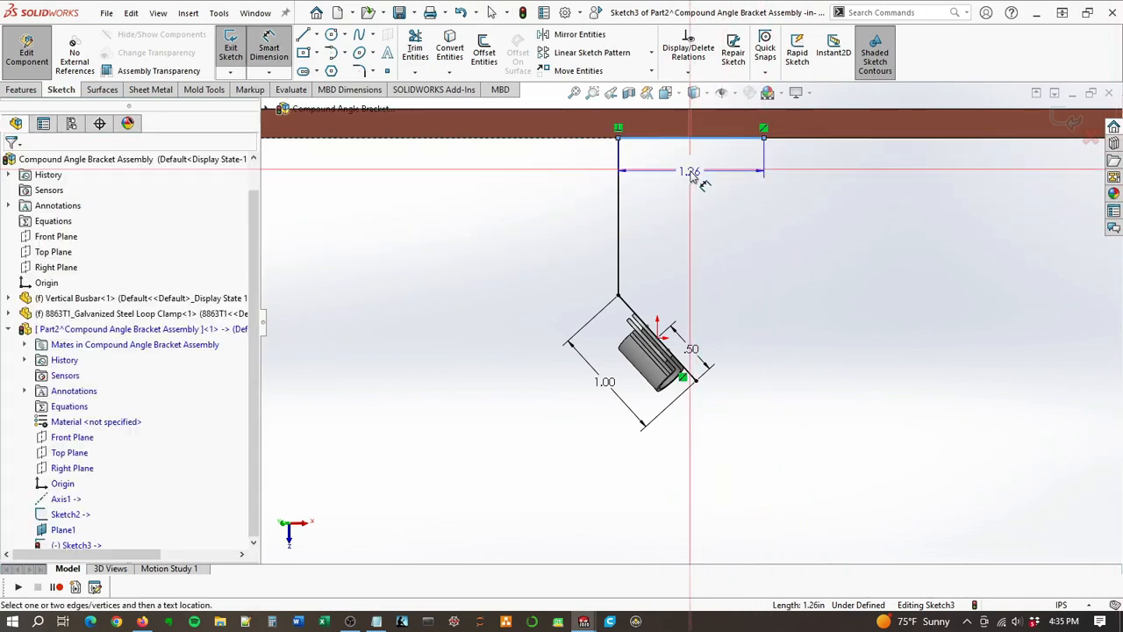
{"action": "key", "text": "Return"}
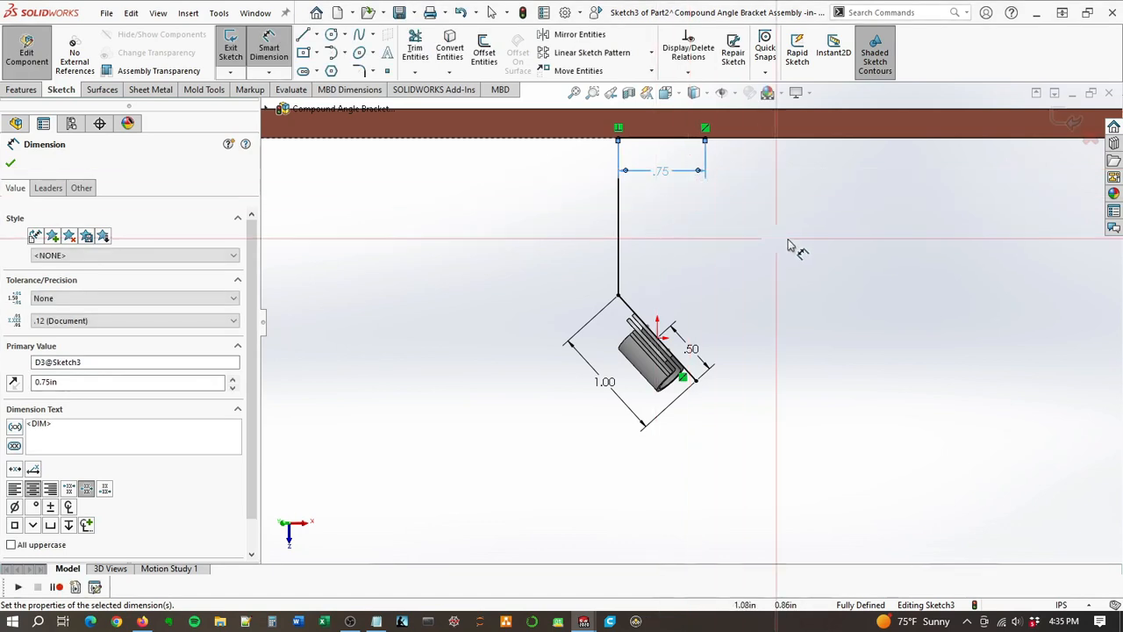
Step: Start a Base Flange from the profile sketch with a Mid Plane end condition and a depth of 0.75 in
{"action": "scroll", "coordinate": [810, 240], "scroll_direction": "up", "scroll_amount": 1}
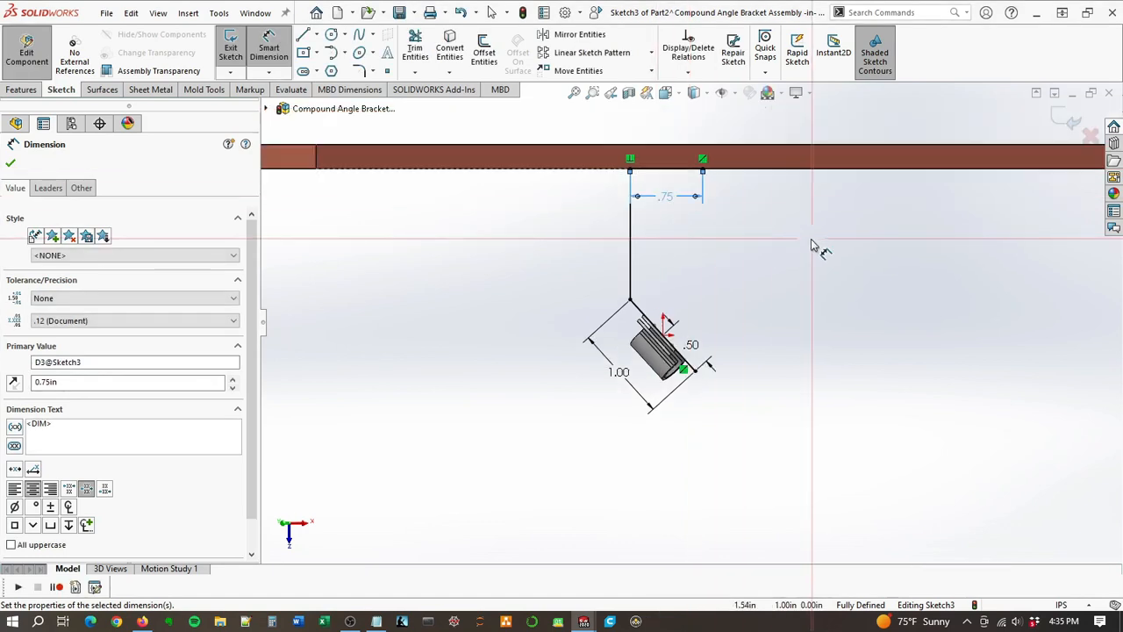
{"action": "left_click", "coordinate": [150, 90]}
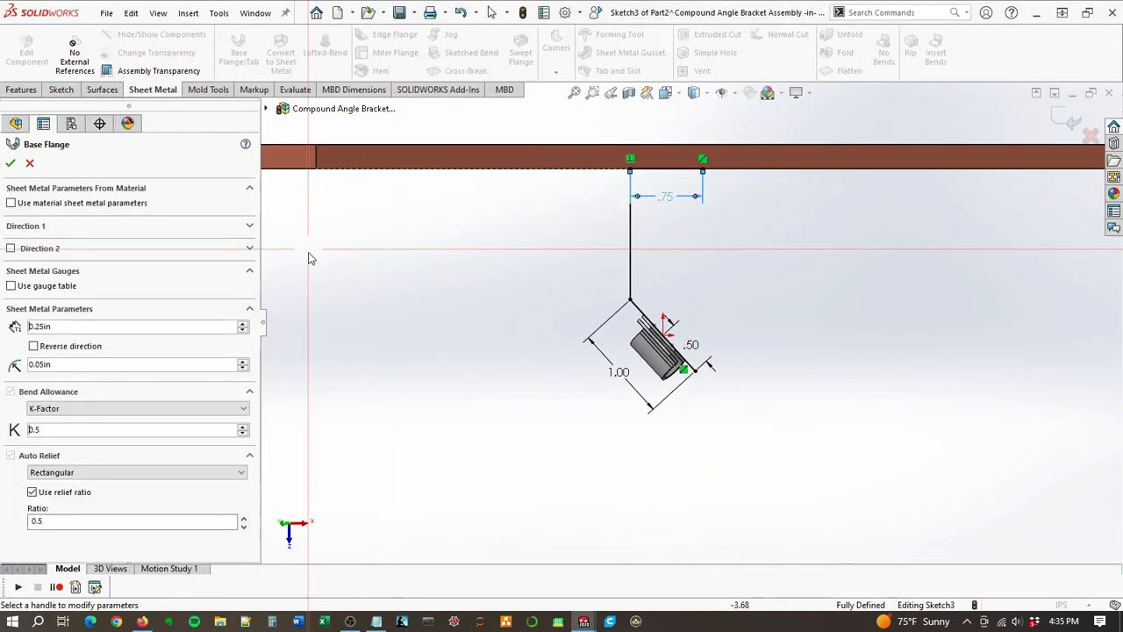
{"action": "left_click", "coordinate": [66, 225]}
{"action": "left_click", "coordinate": [68, 243]}
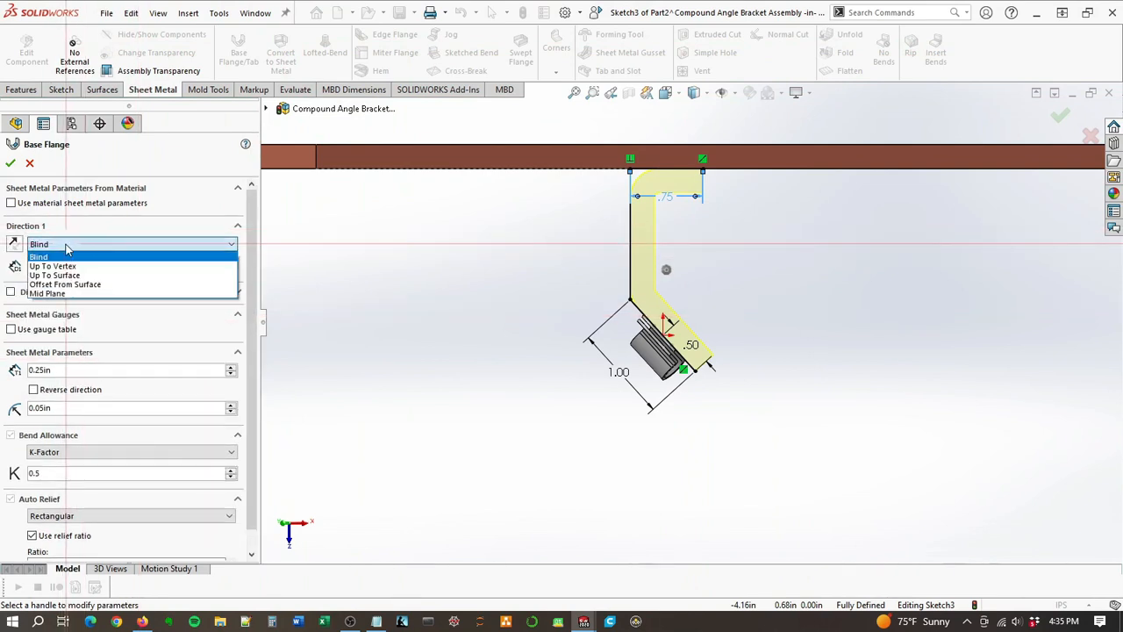
{"action": "left_click", "coordinate": [48, 293]}
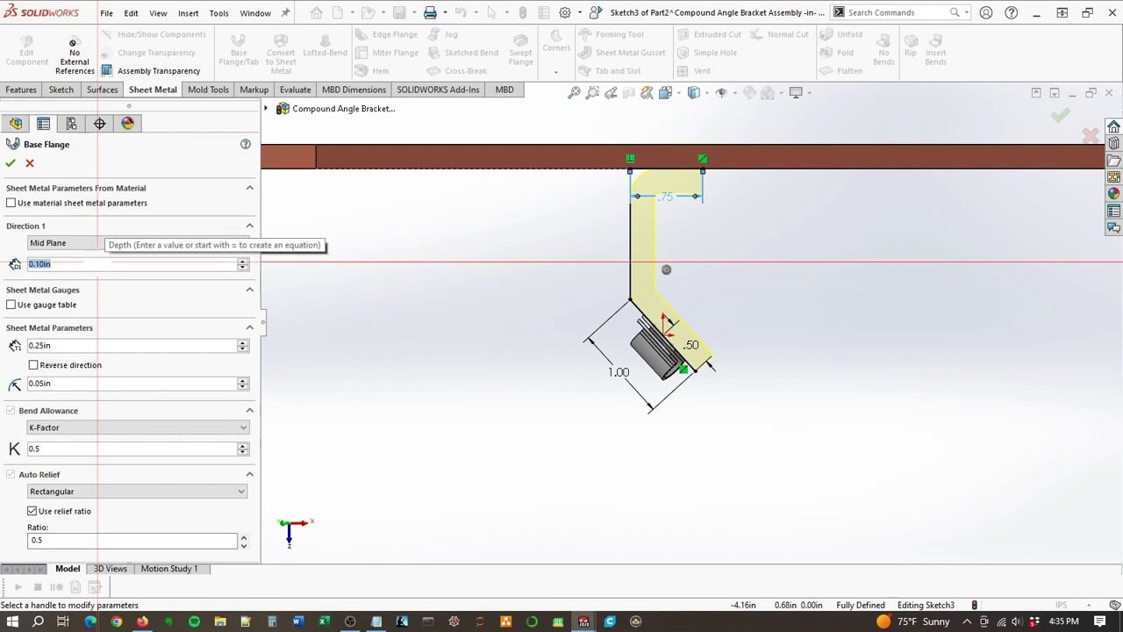
{"action": "type", "text": ".06"}
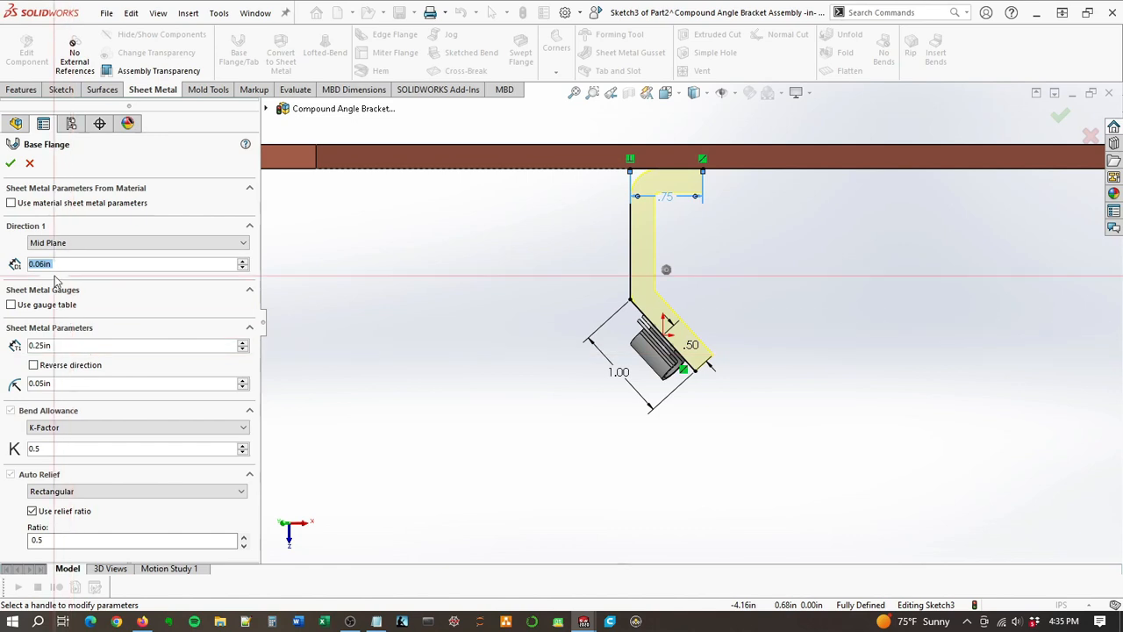
{"action": "left_click", "coordinate": [79, 244]}
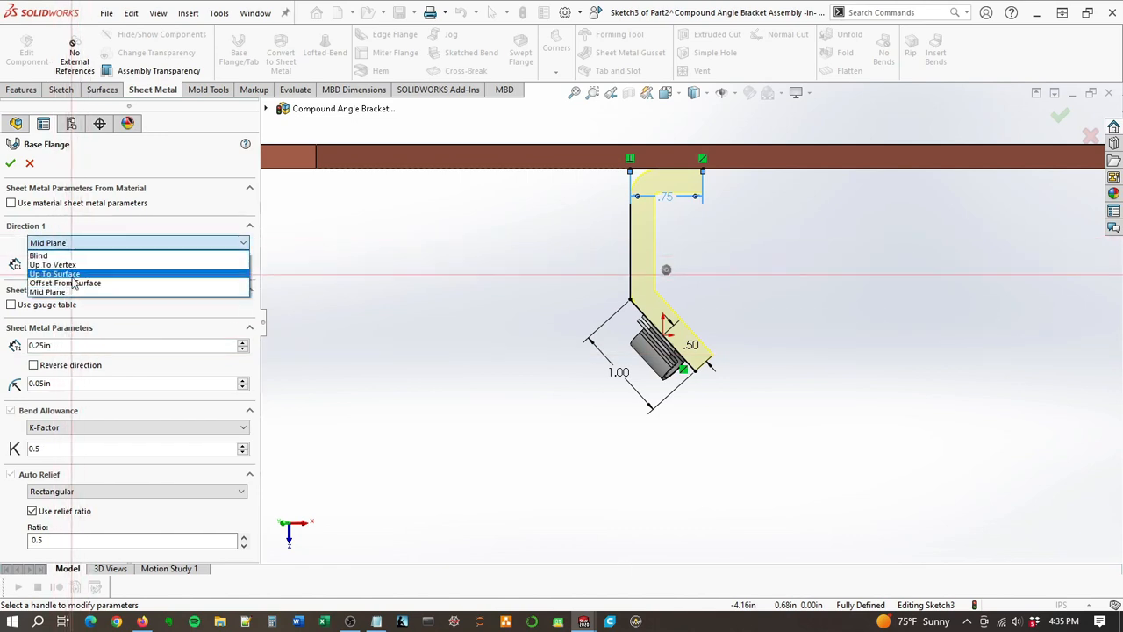
{"action": "left_click", "coordinate": [78, 265]}
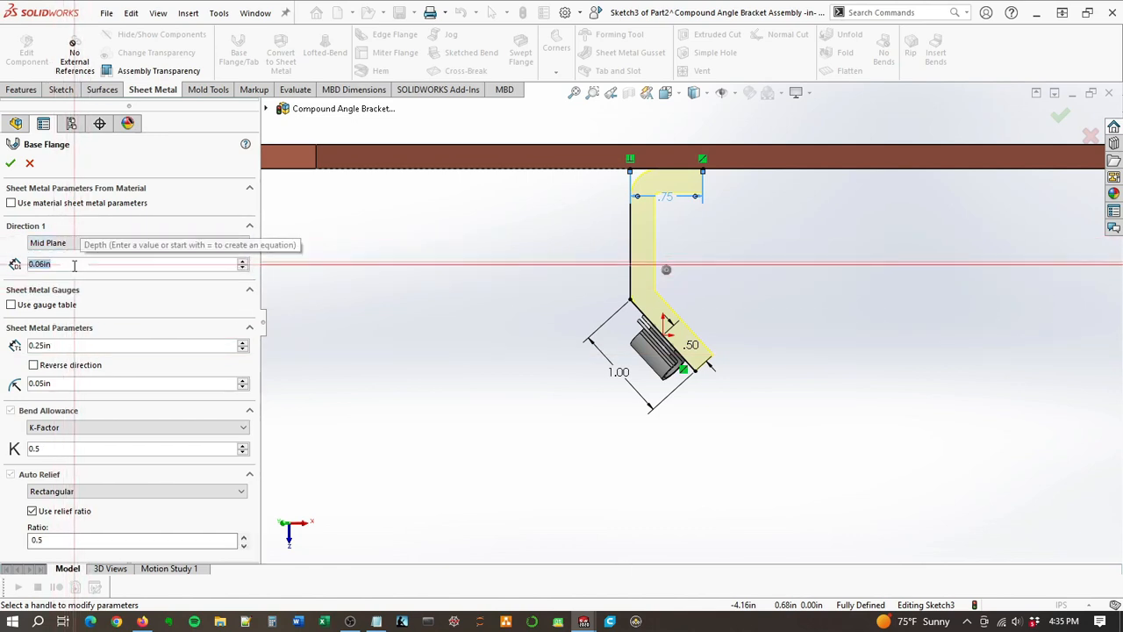
{"action": "type", "text": ".1"}
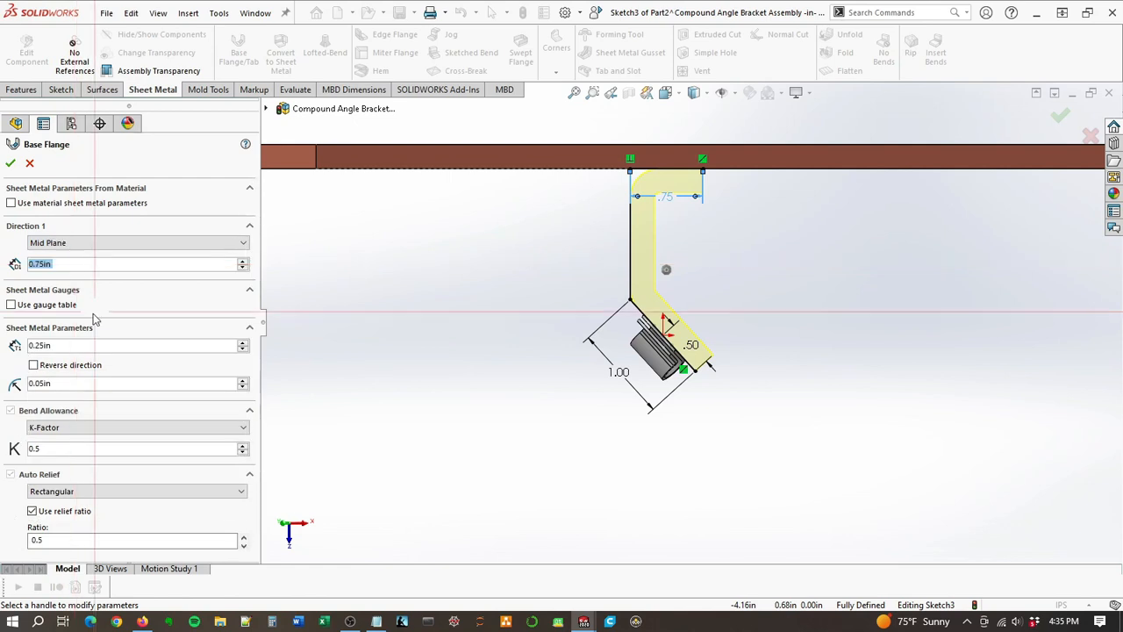
Step: Set the base flange's thickness to 0.06 in and its bend radius to 0.07 in, and accept the feature
{"action": "left_click", "coordinate": [58, 347]}
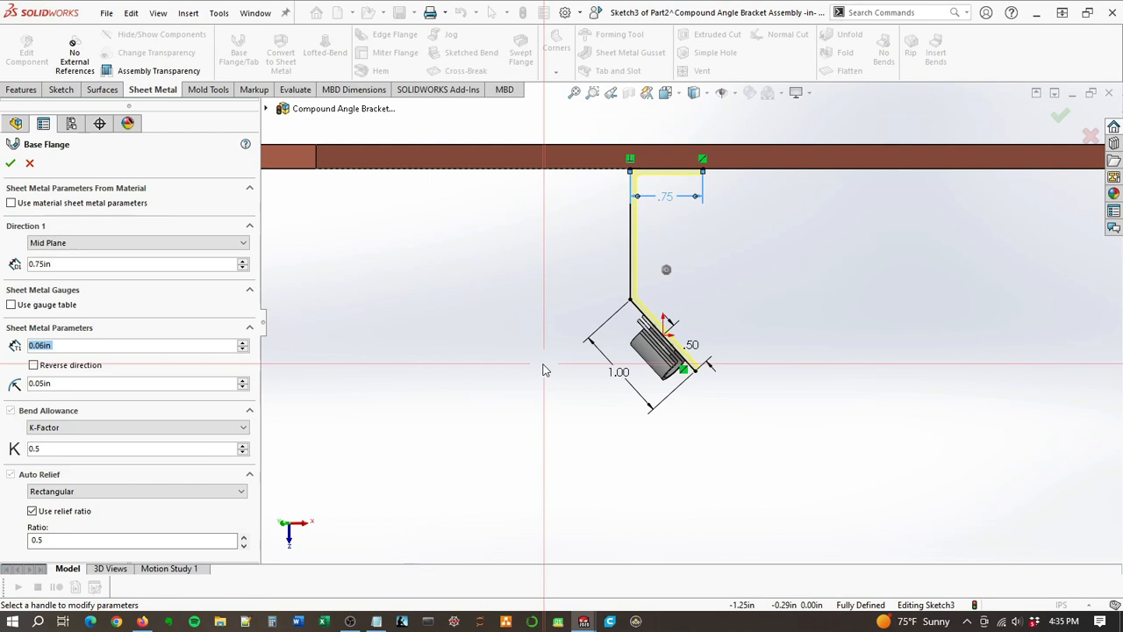
{"action": "left_click", "coordinate": [173, 387]}
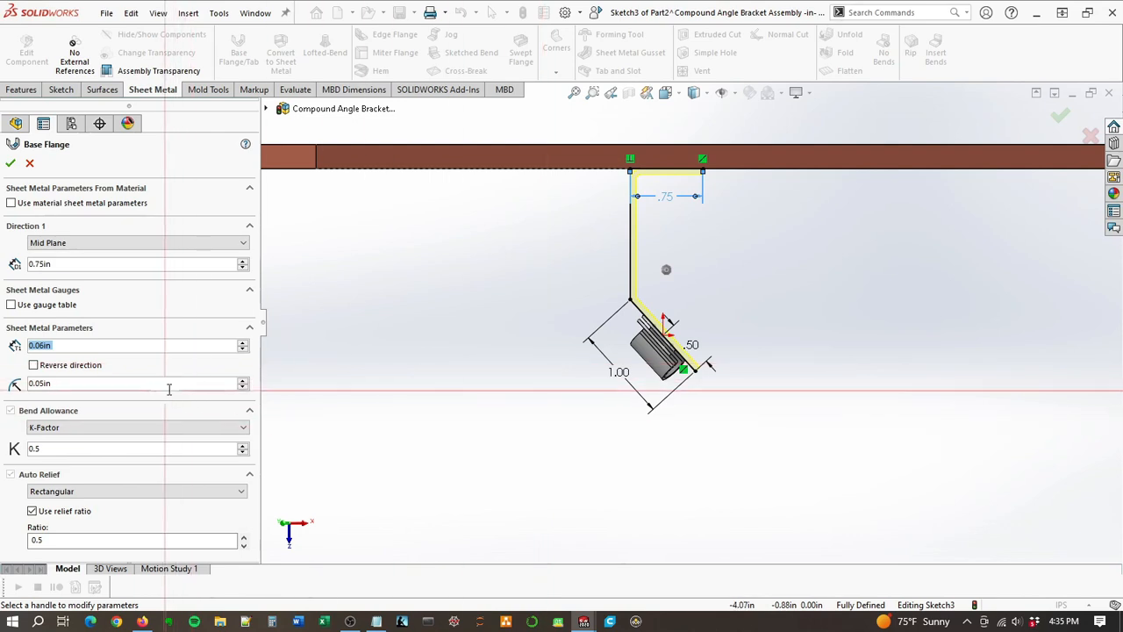
{"action": "type", "text": ".0"}
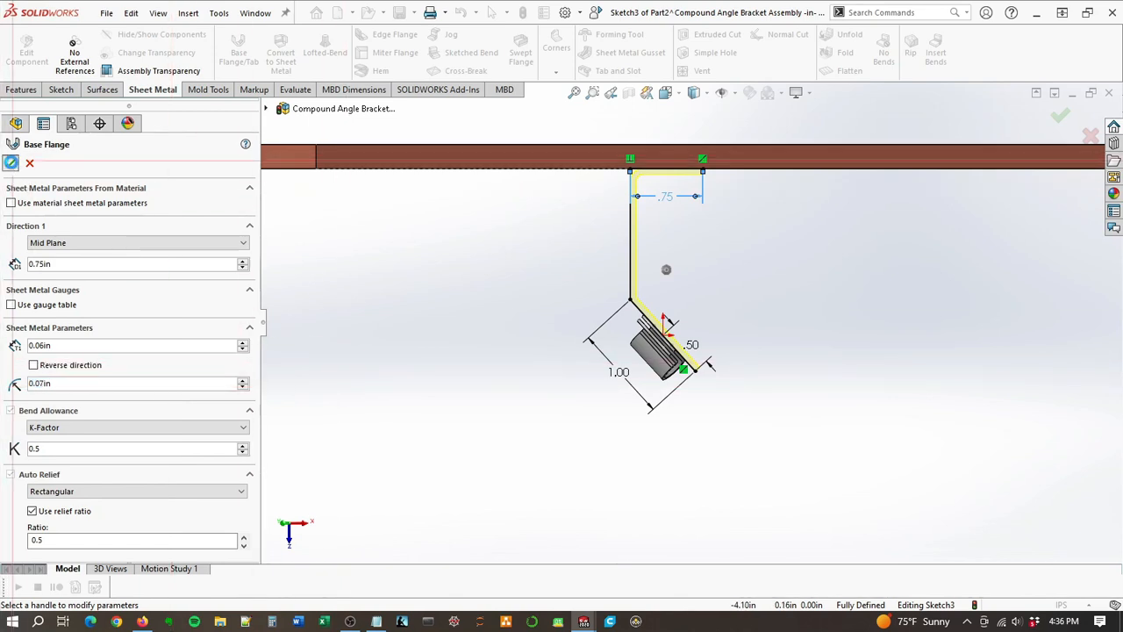
{"action": "left_click", "coordinate": [11, 162]}
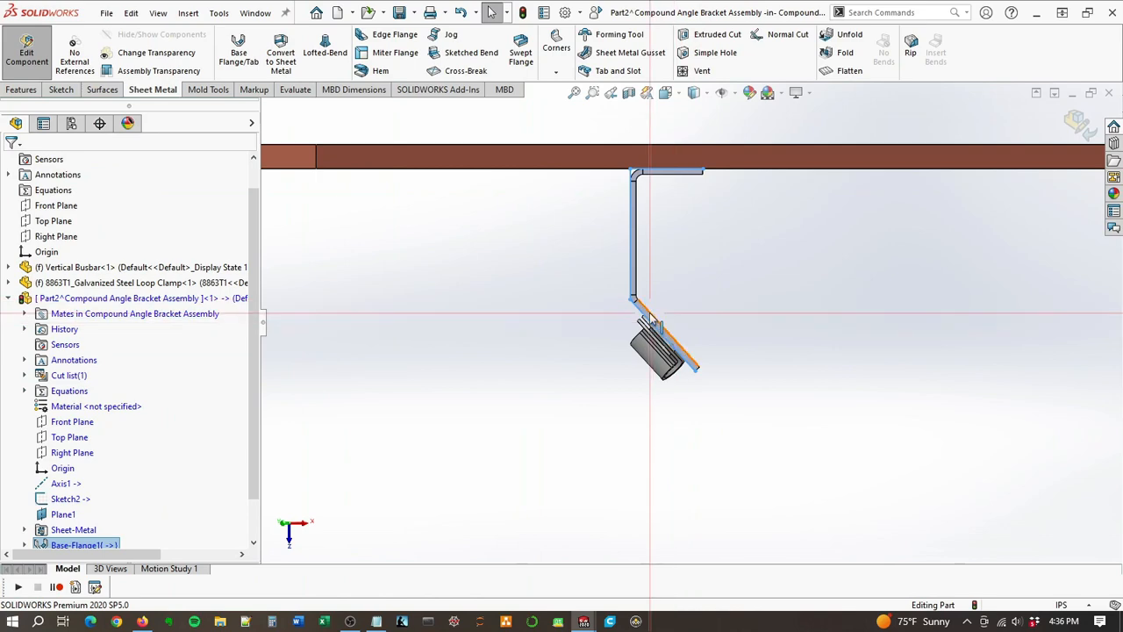
Step: Reopen the base flange's profile sketch in the bracket part for editing
{"action": "middle_click_drag", "start_coordinate": [650, 313], "coordinate": [673, 77]}
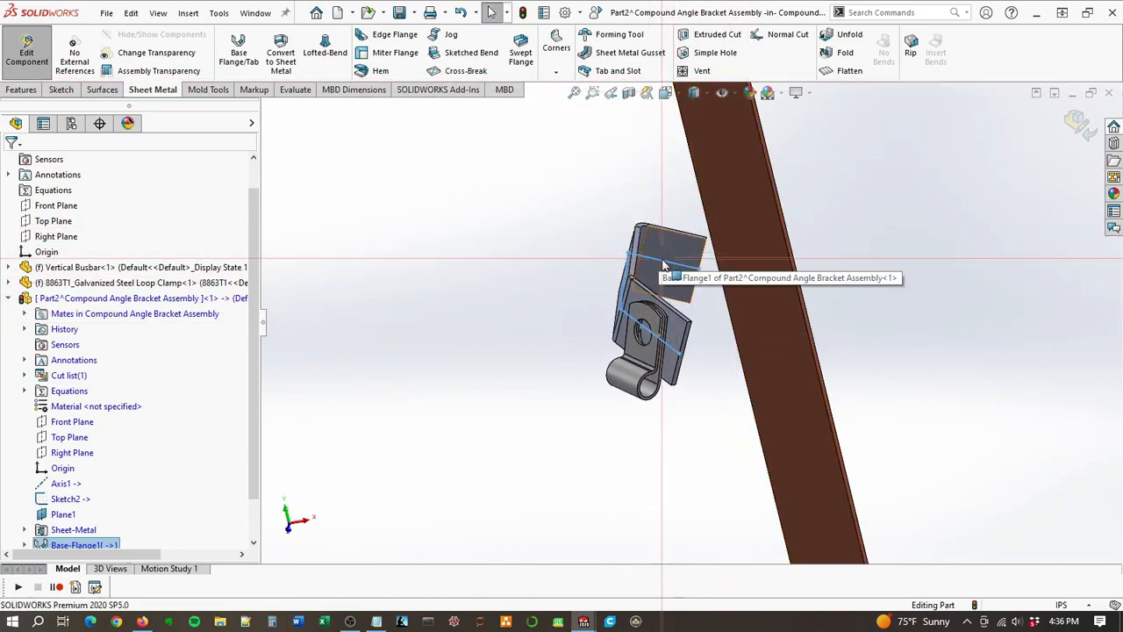
{"action": "middle_click_drag", "start_coordinate": [664, 265], "coordinate": [620, 206]}
{"action": "scroll", "coordinate": [35, 491], "scroll_direction": "down", "scroll_amount": 1}
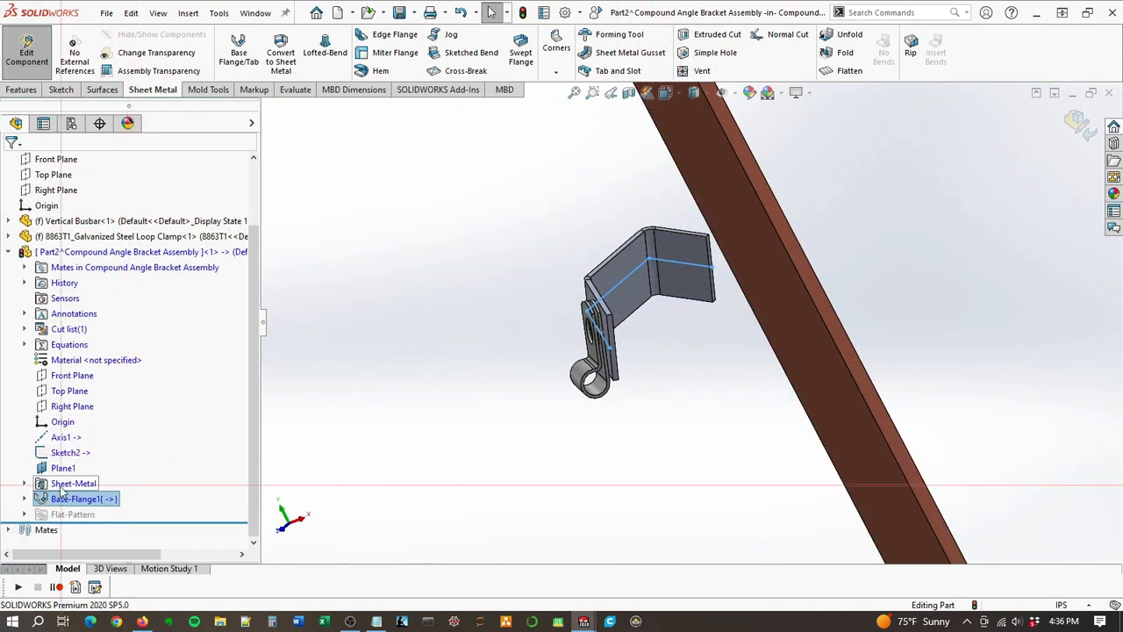
{"action": "left_click", "coordinate": [24, 498]}
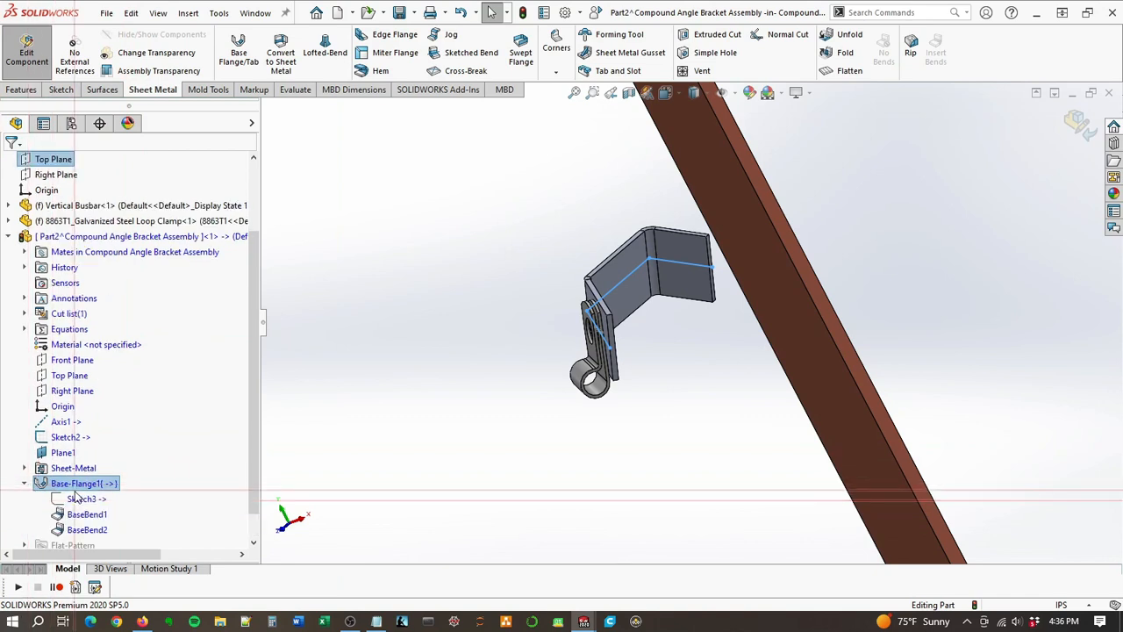
{"action": "left_click", "coordinate": [84, 497]}
{"action": "left_click", "coordinate": [92, 455]}
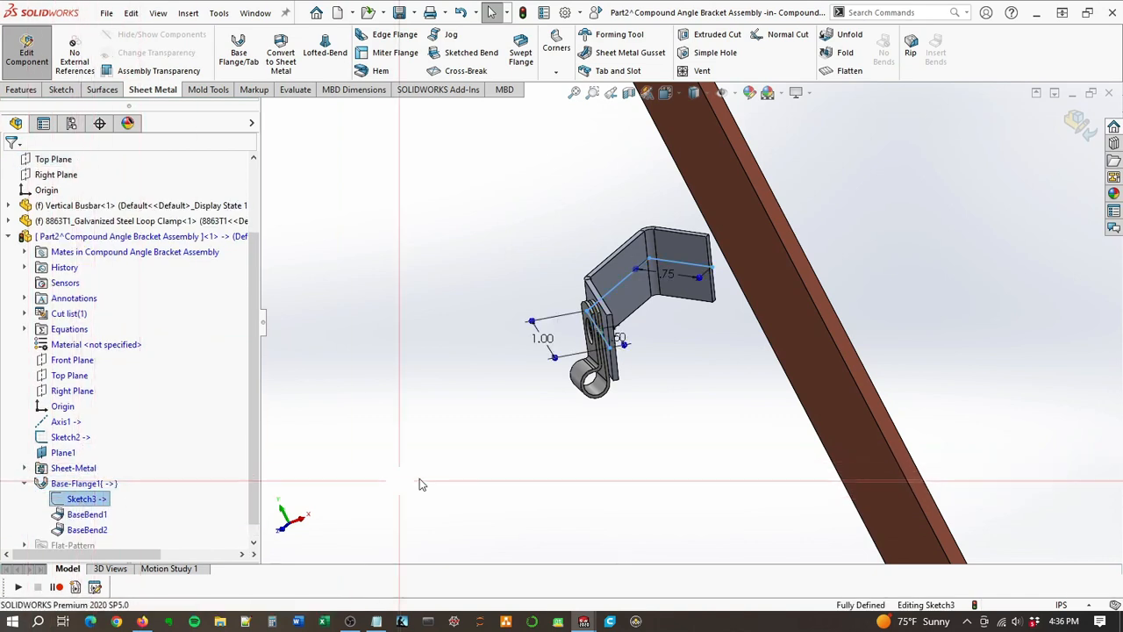
Step: Delete the relation tying the connecting line to the busbar edge, and make the busbar-side line's free end pierce the busbar's edge
{"action": "scroll", "coordinate": [715, 314], "scroll_direction": "down", "scroll_amount": 2}
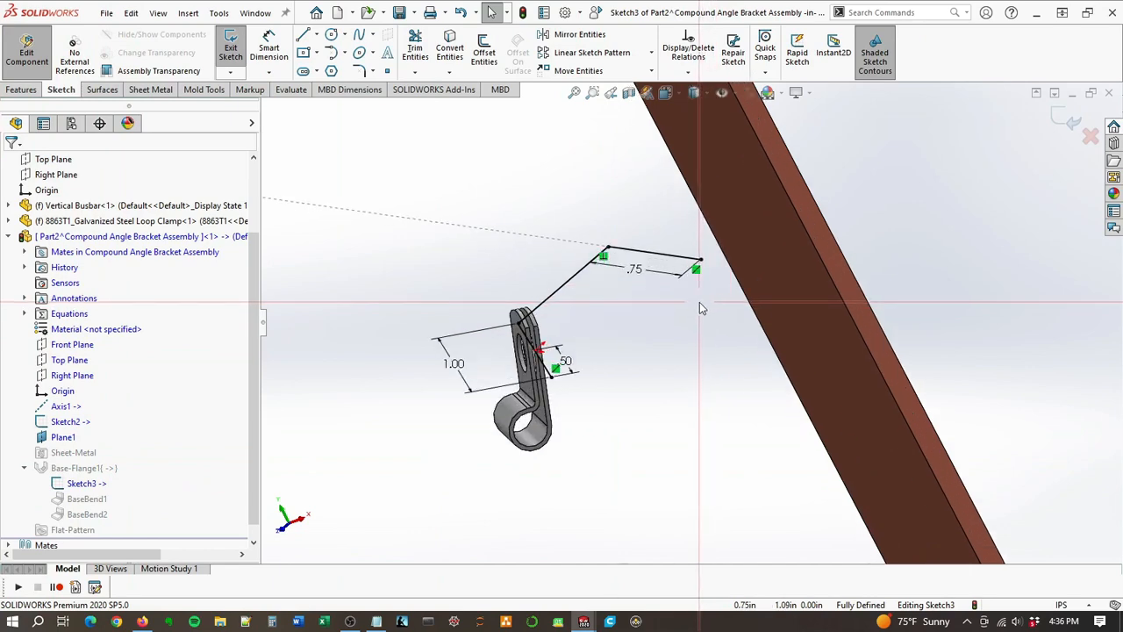
{"action": "mouse_move", "coordinate": [772, 306]}
{"action": "middle_mouse_down"}
{"action": "mouse_move", "coordinate": [799, 416]}
{"action": "mouse_move", "coordinate": [800, 497]}
{"action": "mouse_move", "coordinate": [785, 426]}
{"action": "middle_mouse_up"}
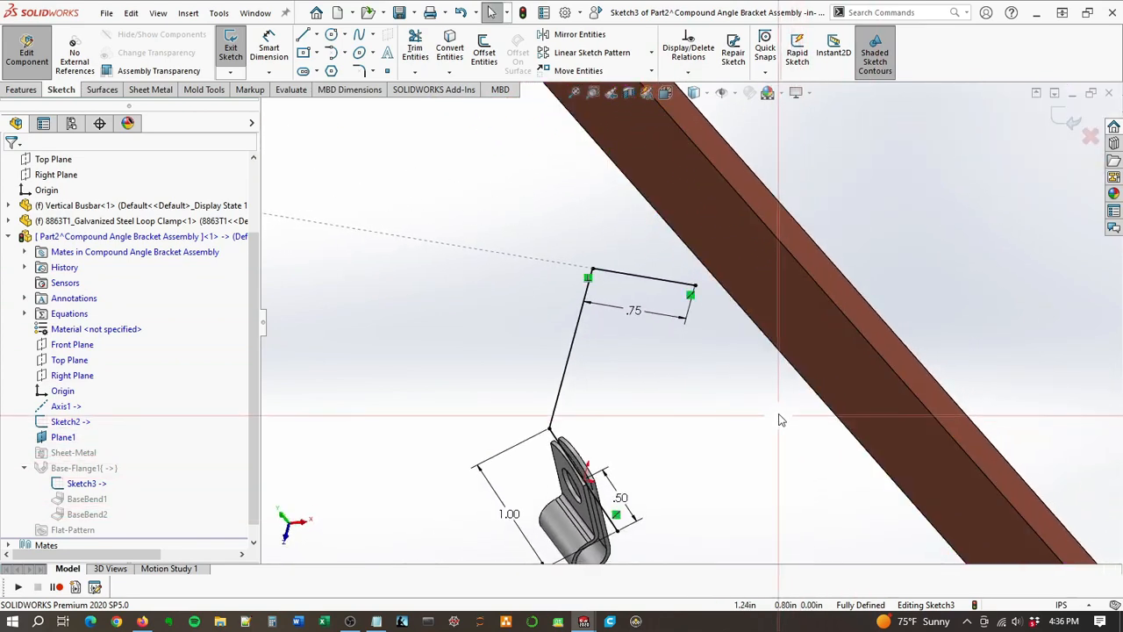
{"action": "left_click", "coordinate": [588, 279]}
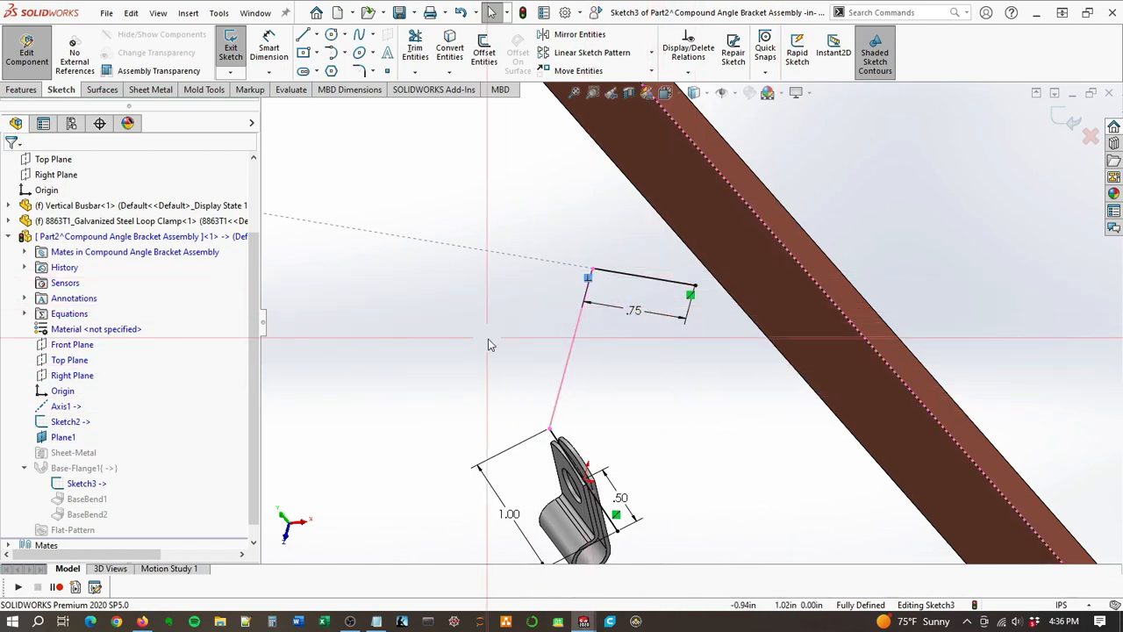
{"action": "left_click", "coordinate": [696, 288]}
{"action": "left_click", "coordinate": [865, 327], "text": "ctrl"}
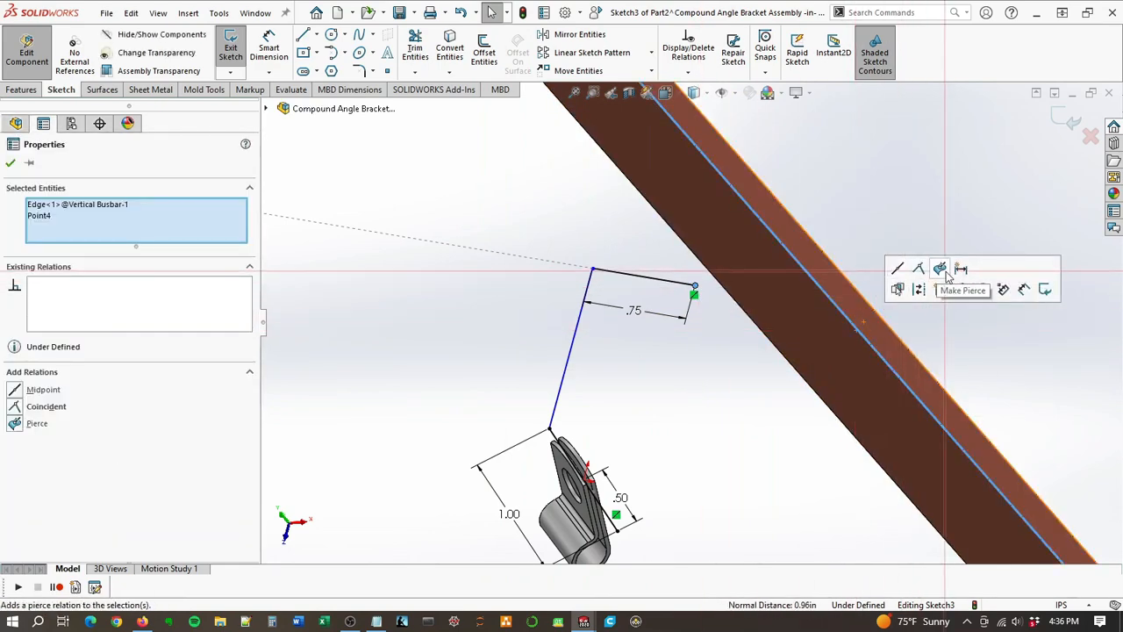
{"action": "left_click", "coordinate": [913, 194]}
Step: Set the length of the profile line along the busbar to 1 in
{"action": "mouse_move", "coordinate": [826, 348]}
{"action": "middle_mouse_down"}
{"action": "mouse_move", "coordinate": [840, 345]}
{"action": "mouse_move", "coordinate": [903, 235]}
{"action": "mouse_move", "coordinate": [865, 195]}
{"action": "middle_mouse_up"}
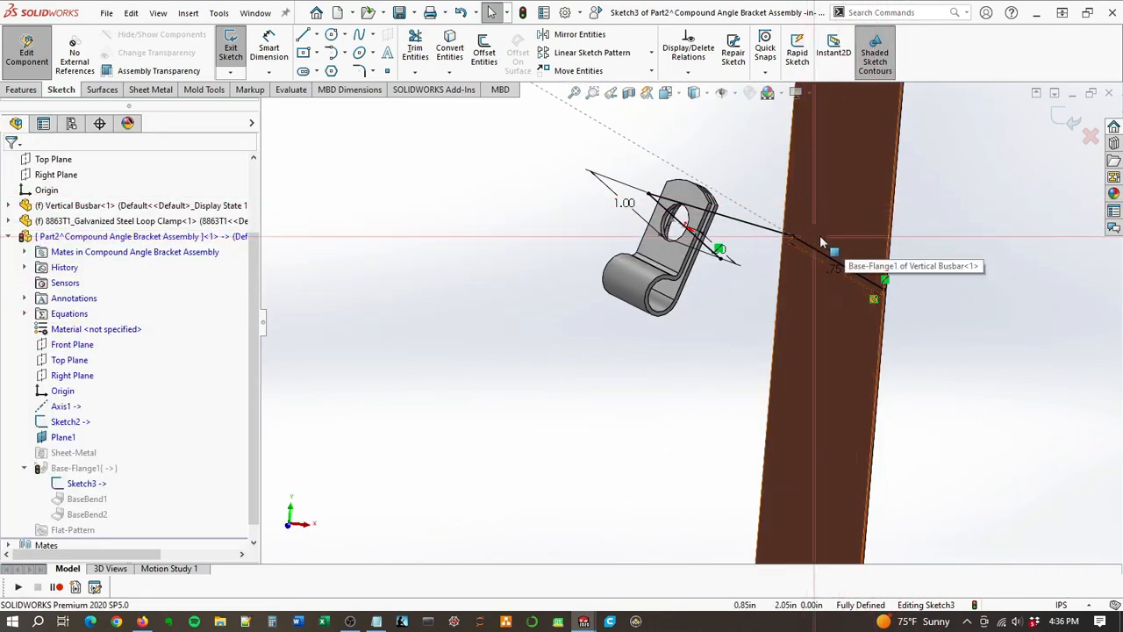
{"action": "middle_click_drag", "start_coordinate": [836, 239], "coordinate": [828, 279]}
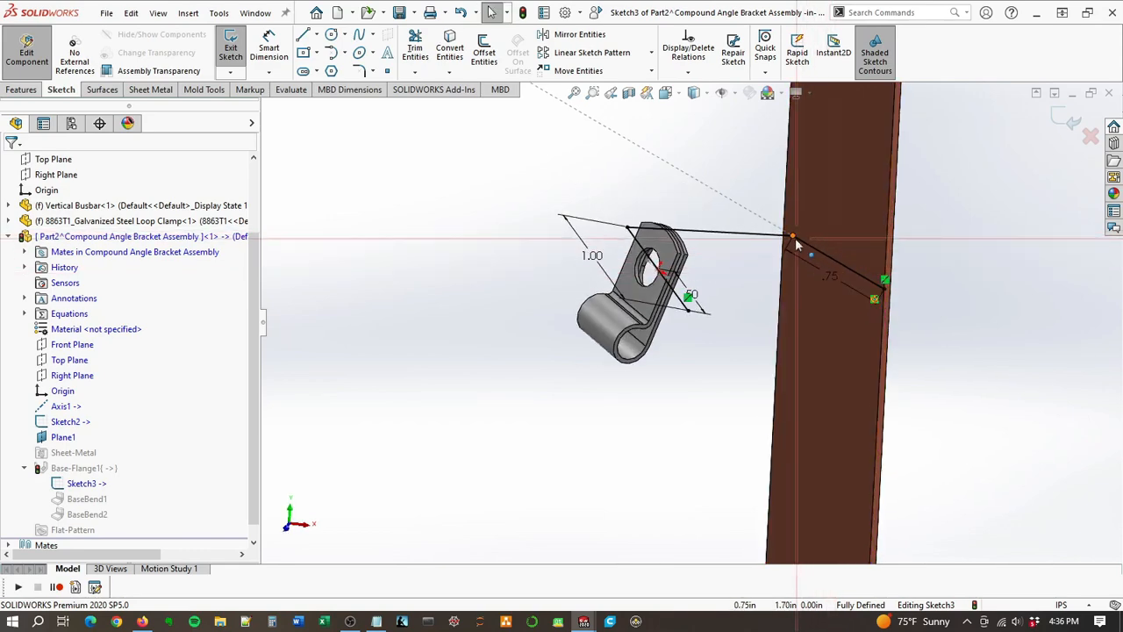
{"action": "double_click", "coordinate": [831, 277]}
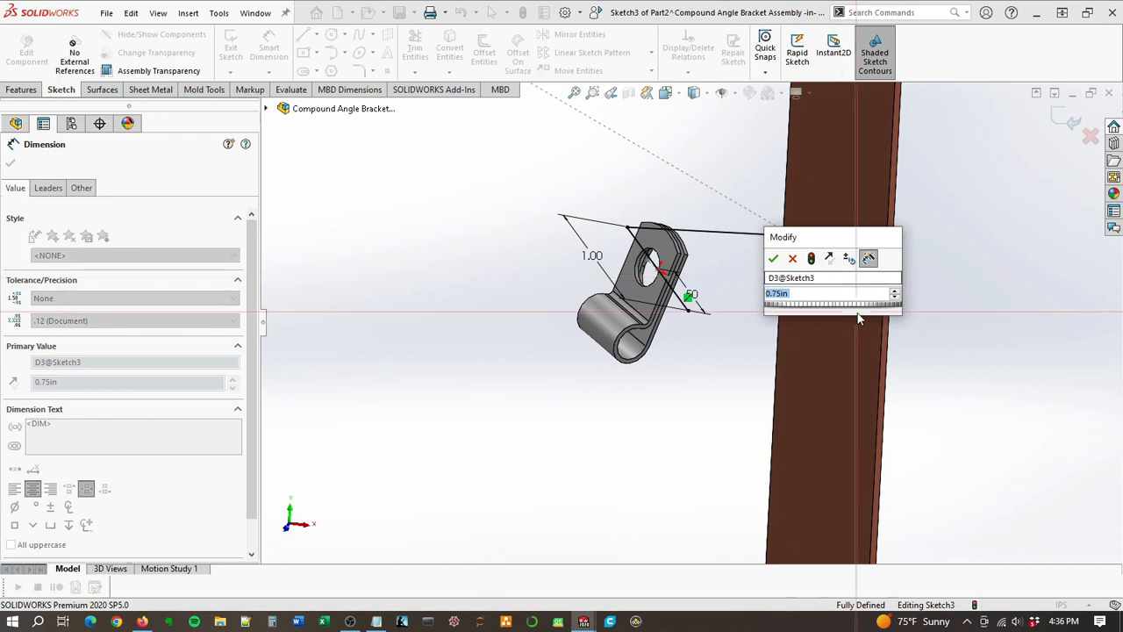
{"action": "type", "text": "1"}
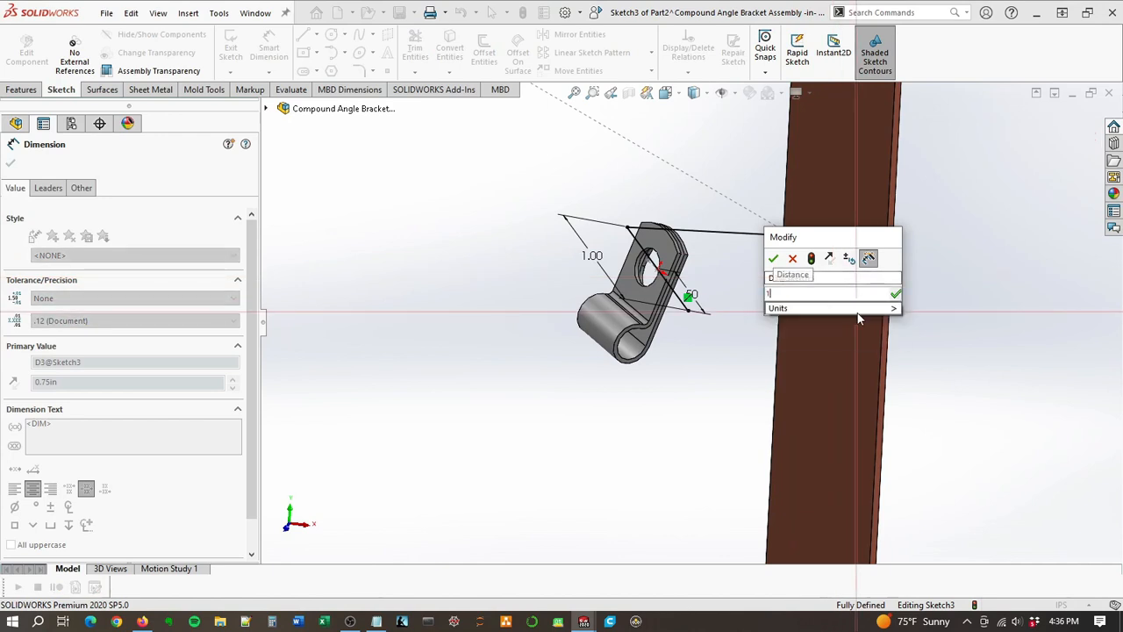
{"action": "key", "text": "Return"}
Step: Check the revised profile against the busbar and clamp, and exit the sketch to rebuild the base flange
{"action": "scroll", "coordinate": [859, 315], "scroll_direction": "up", "scroll_amount": 2}
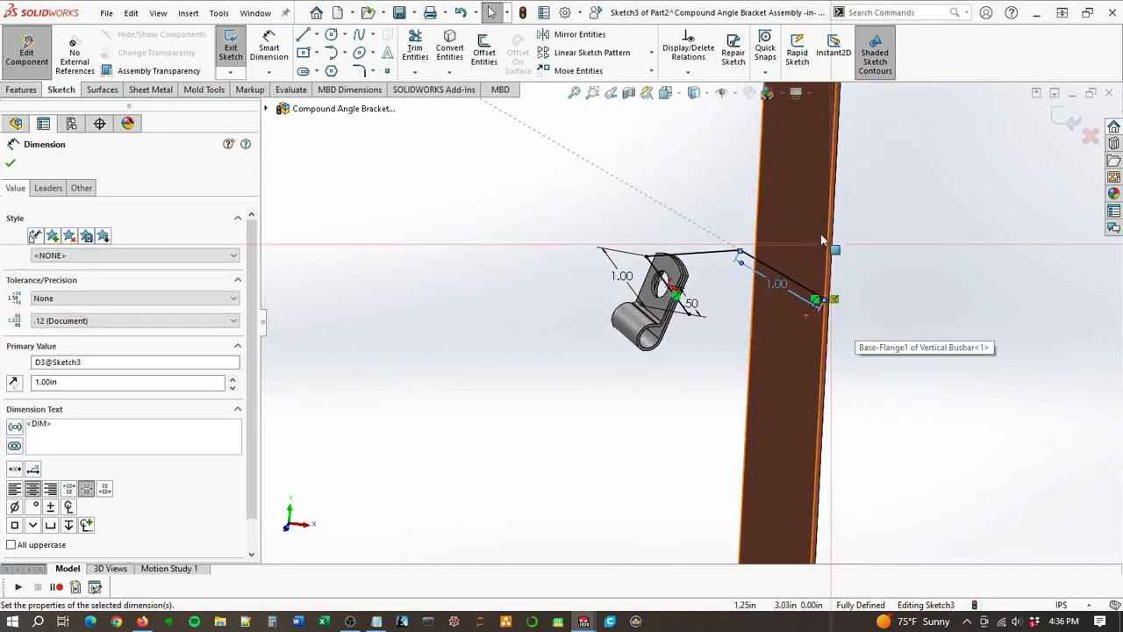
{"action": "middle_click_drag", "start_coordinate": [799, 232], "coordinate": [792, 270]}
{"action": "middle_click_drag", "start_coordinate": [806, 223], "coordinate": [768, 284]}
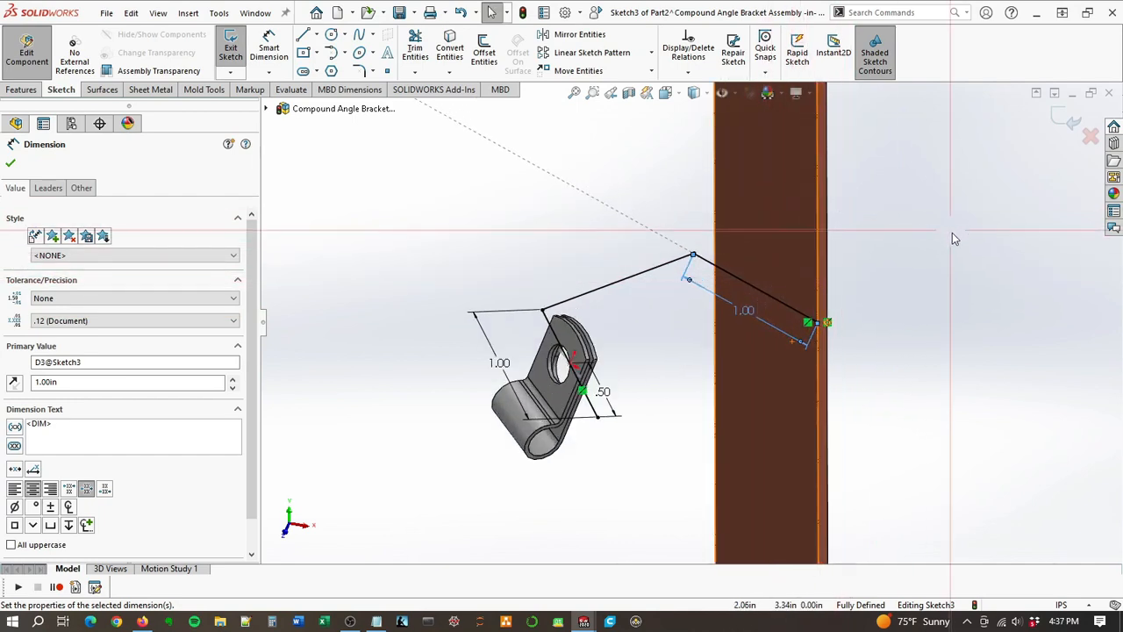
{"action": "mouse_move", "coordinate": [792, 261]}
{"action": "middle_mouse_down"}
{"action": "mouse_move", "coordinate": [740, 401]}
{"action": "mouse_move", "coordinate": [762, 444]}
{"action": "middle_mouse_up"}
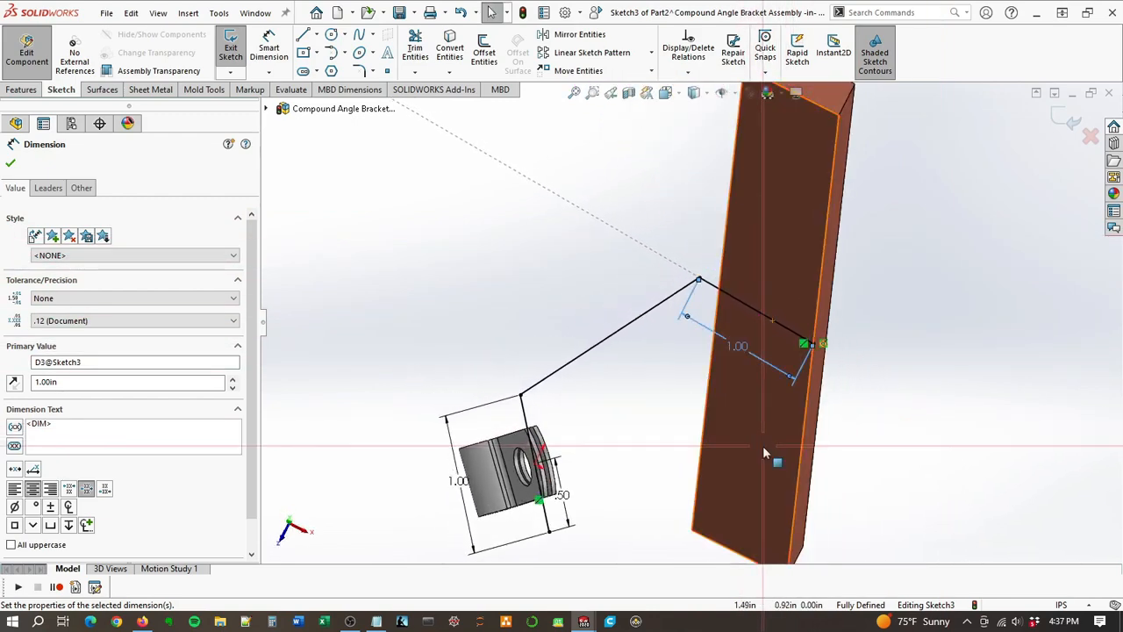
{"action": "scroll", "coordinate": [760, 437], "scroll_direction": "up", "scroll_amount": 4}
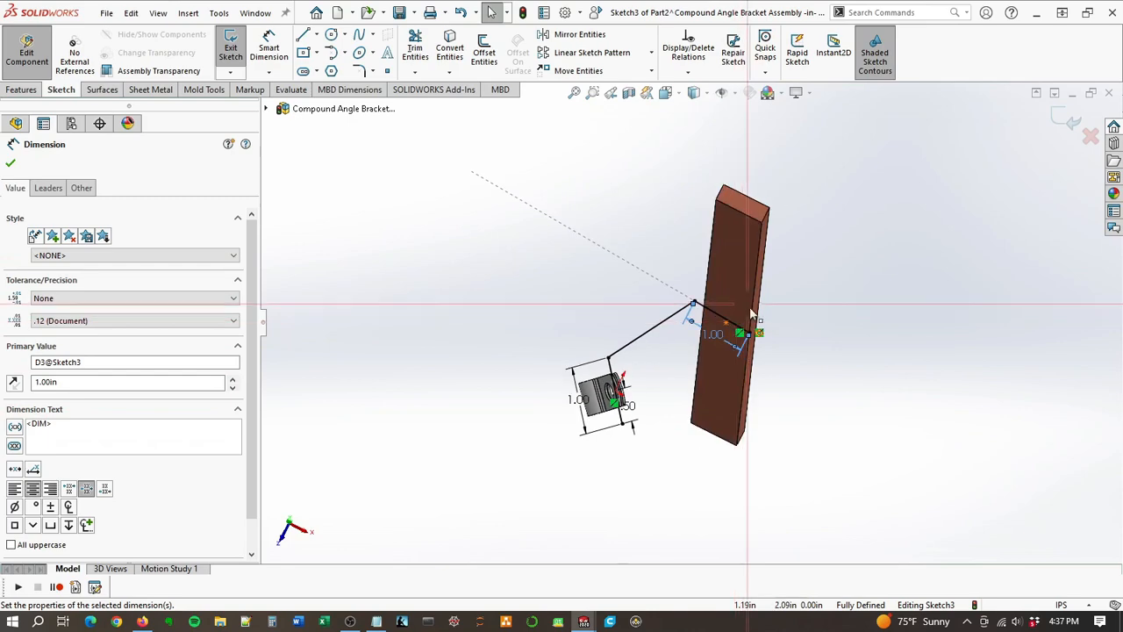
{"action": "middle_click_drag", "start_coordinate": [752, 314], "coordinate": [773, 282]}
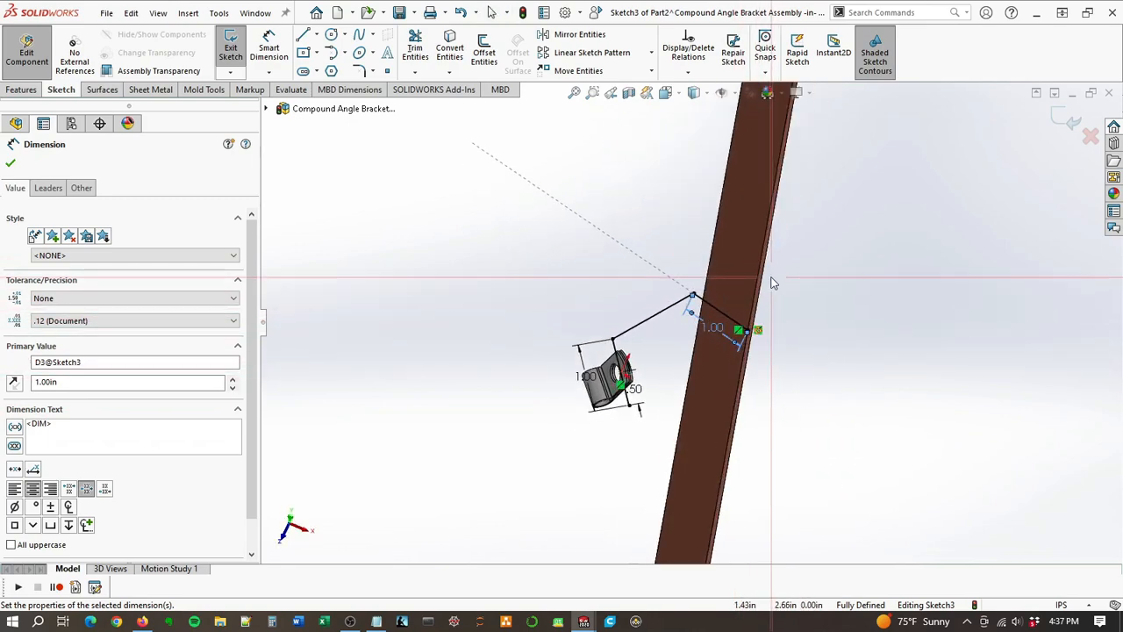
{"action": "scroll", "coordinate": [779, 311], "scroll_direction": "down", "scroll_amount": 3}
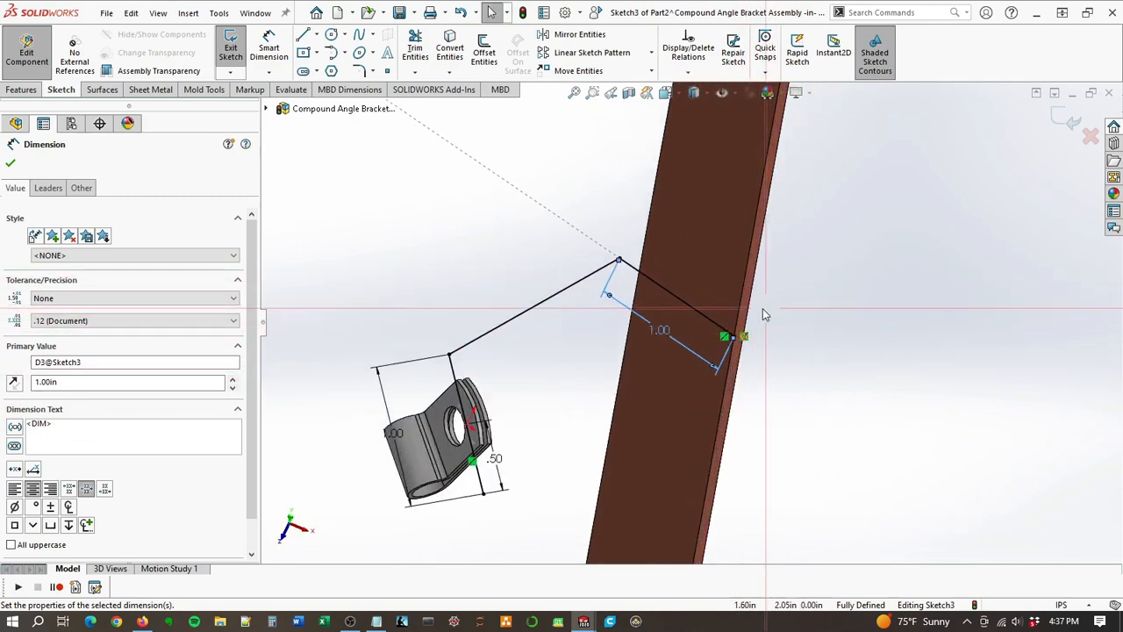
{"action": "left_click", "coordinate": [1062, 120]}
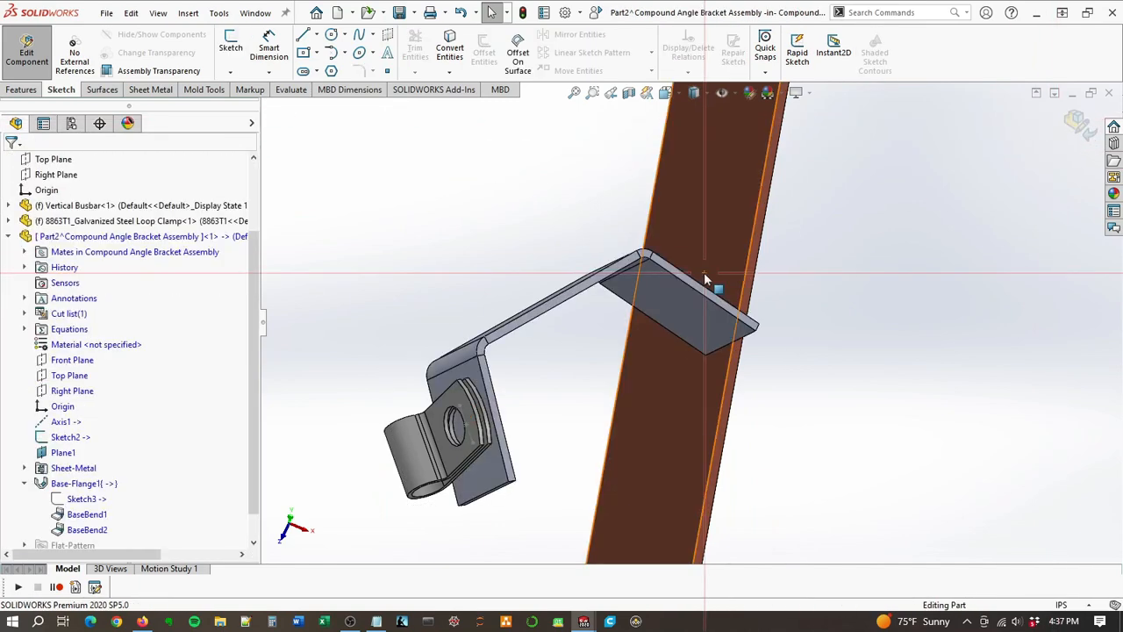
Step: Examine how the rebuilt bracket sits against the busbar face and the loop clamp from several angles
{"action": "middle_click_drag", "start_coordinate": [687, 259], "coordinate": [697, 99]}
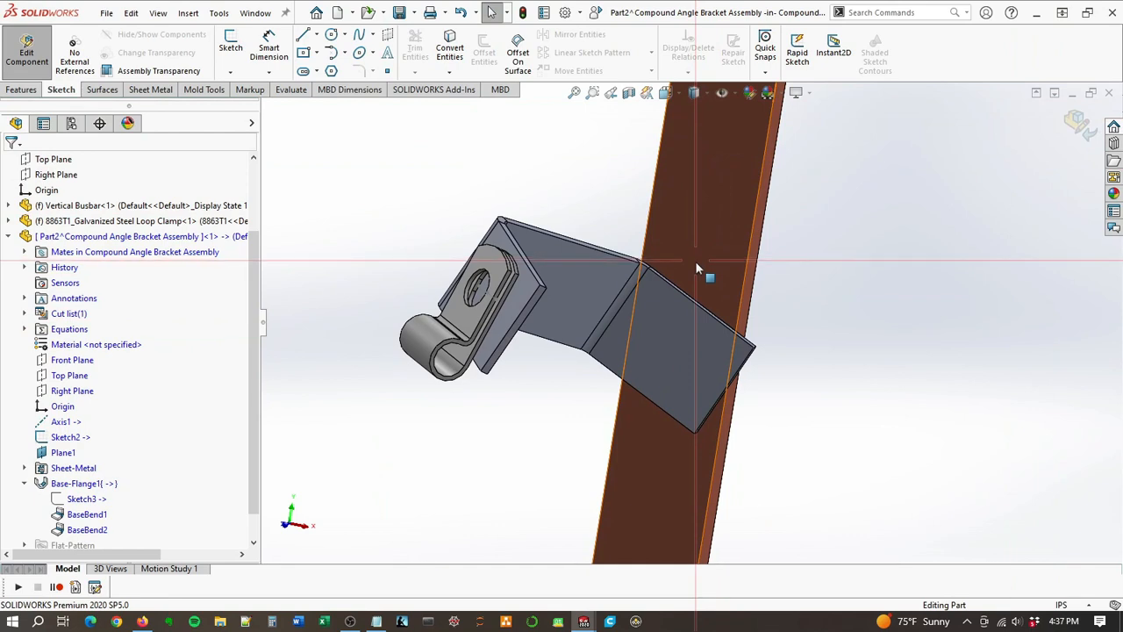
{"action": "middle_click_drag", "start_coordinate": [698, 269], "coordinate": [522, 305]}
{"action": "middle_click_drag", "start_coordinate": [500, 266], "coordinate": [612, 304]}
{"action": "scroll", "coordinate": [612, 305], "scroll_direction": "up", "scroll_amount": 5}
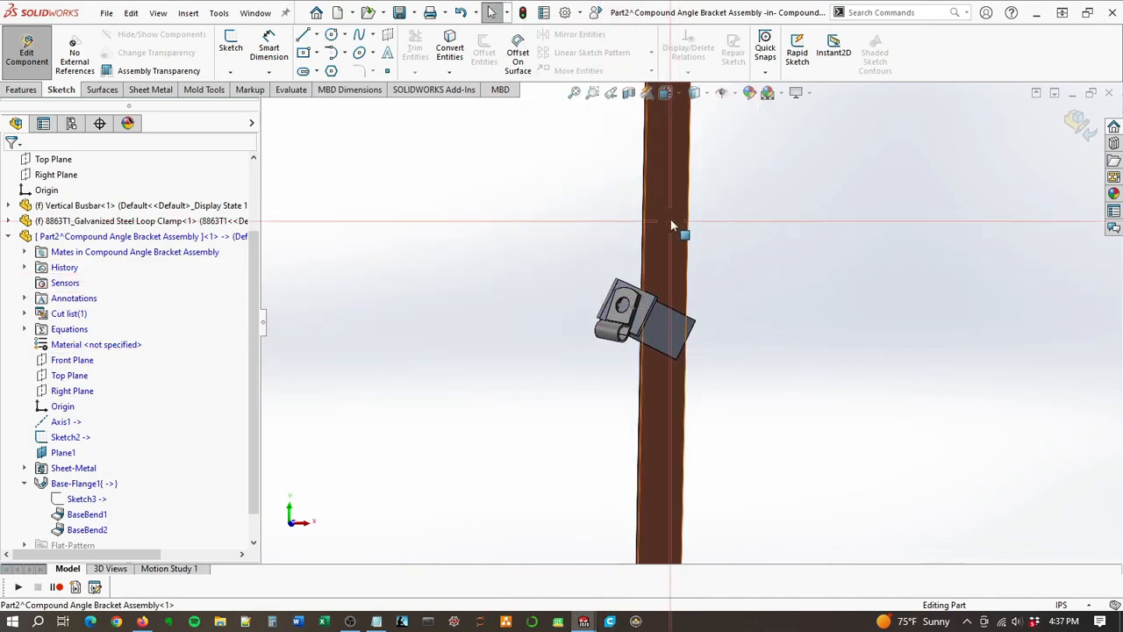
{"action": "scroll", "coordinate": [672, 189], "scroll_direction": "up", "scroll_amount": 3}
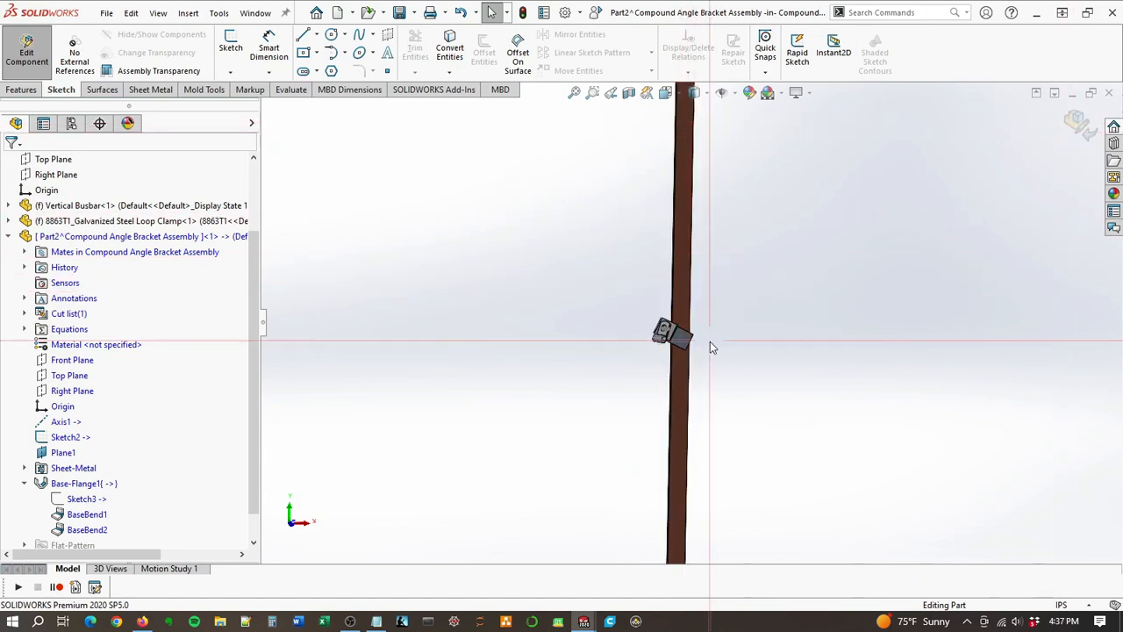
{"action": "scroll", "coordinate": [698, 346], "scroll_direction": "down", "scroll_amount": 5}
{"action": "scroll", "coordinate": [691, 344], "scroll_direction": "up", "scroll_amount": 5}
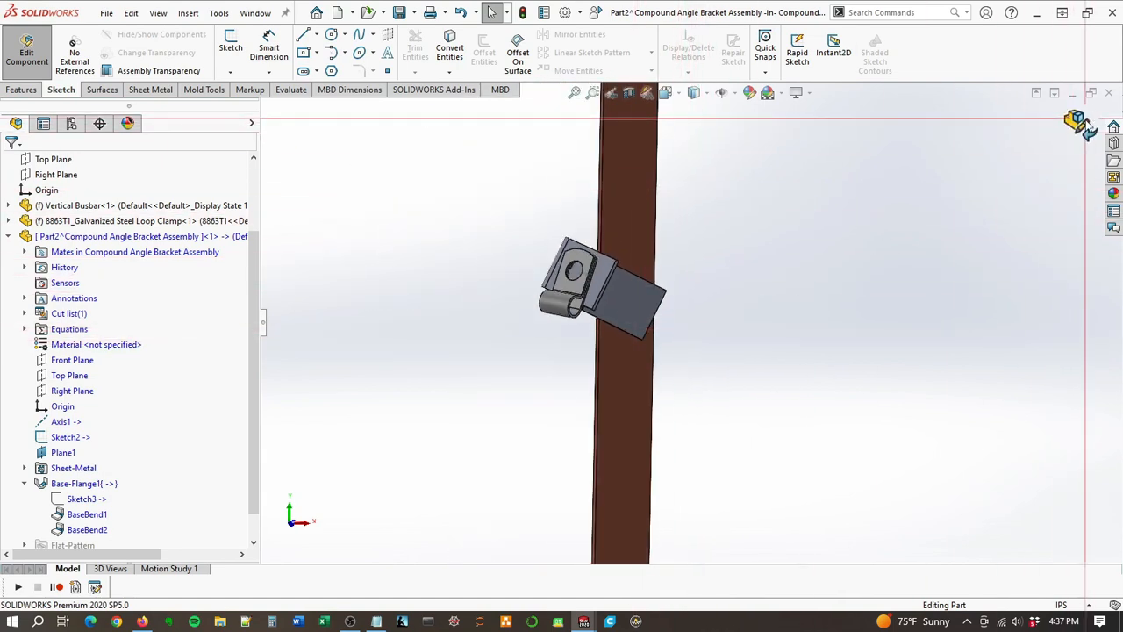
Step: Finish editing the bracket in context and orient the assembly to the Front view
{"action": "left_click", "coordinate": [1079, 118]}
{"action": "left_click", "coordinate": [634, 208]}
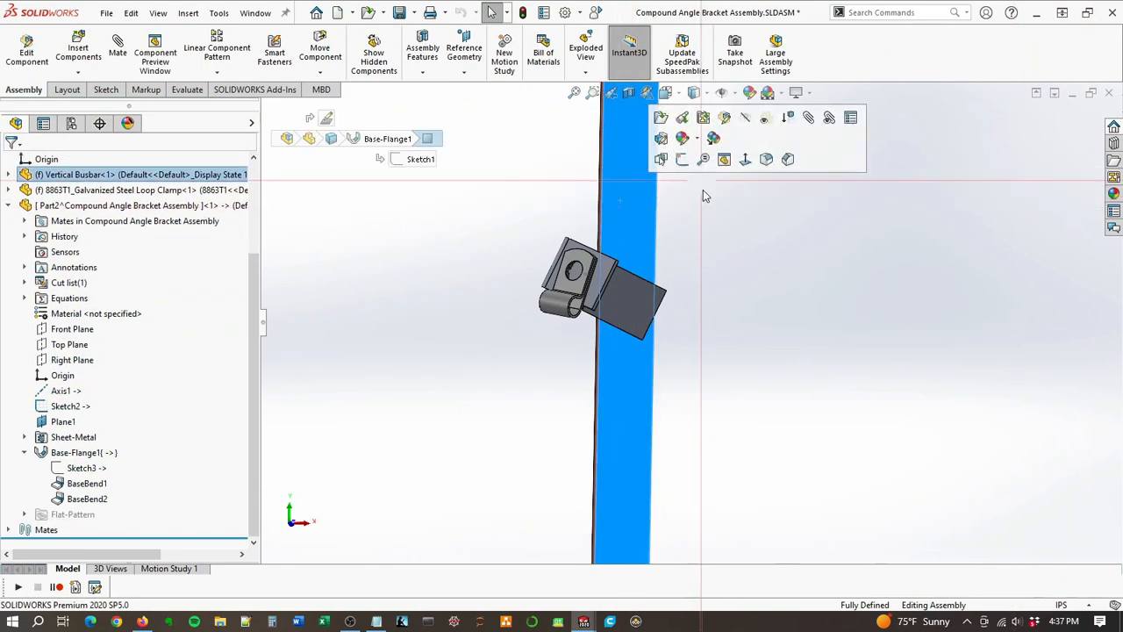
{"action": "key", "text": "space"}
{"action": "left_click", "coordinate": [625, 338]}
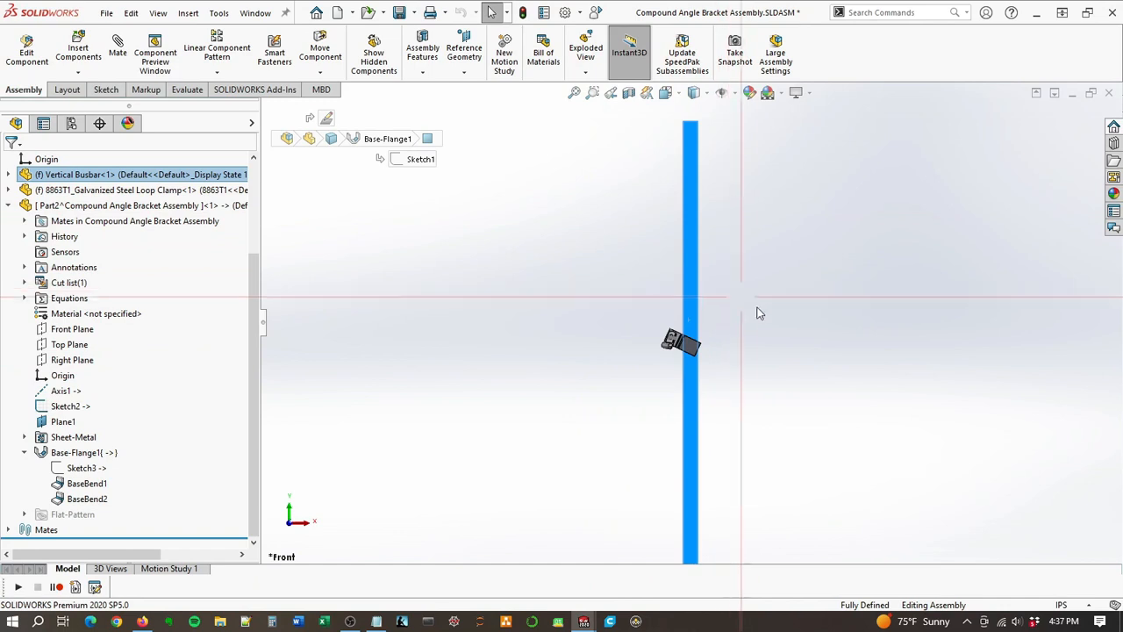
{"action": "scroll", "coordinate": [733, 345], "scroll_direction": "down", "scroll_amount": 2}
{"action": "scroll", "coordinate": [733, 345], "scroll_direction": "down", "scroll_amount": 2}
Step: Open the bracket part for in-context editing again from the assembly
{"action": "left_click", "coordinate": [671, 353]}
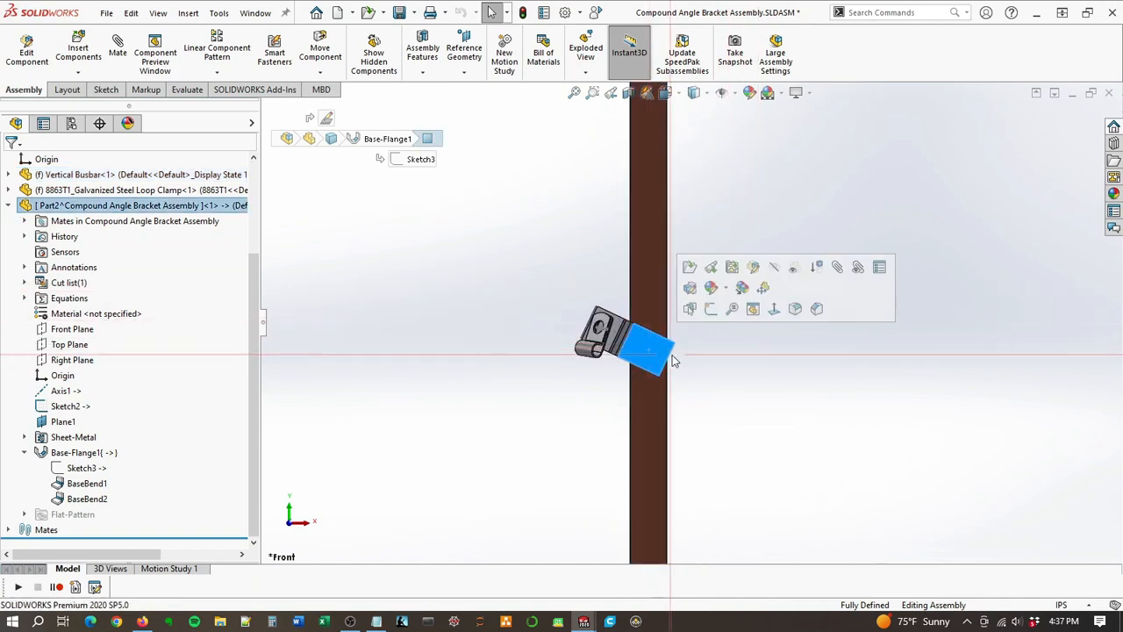
{"action": "scroll", "coordinate": [673, 354], "scroll_direction": "down", "scroll_amount": 3}
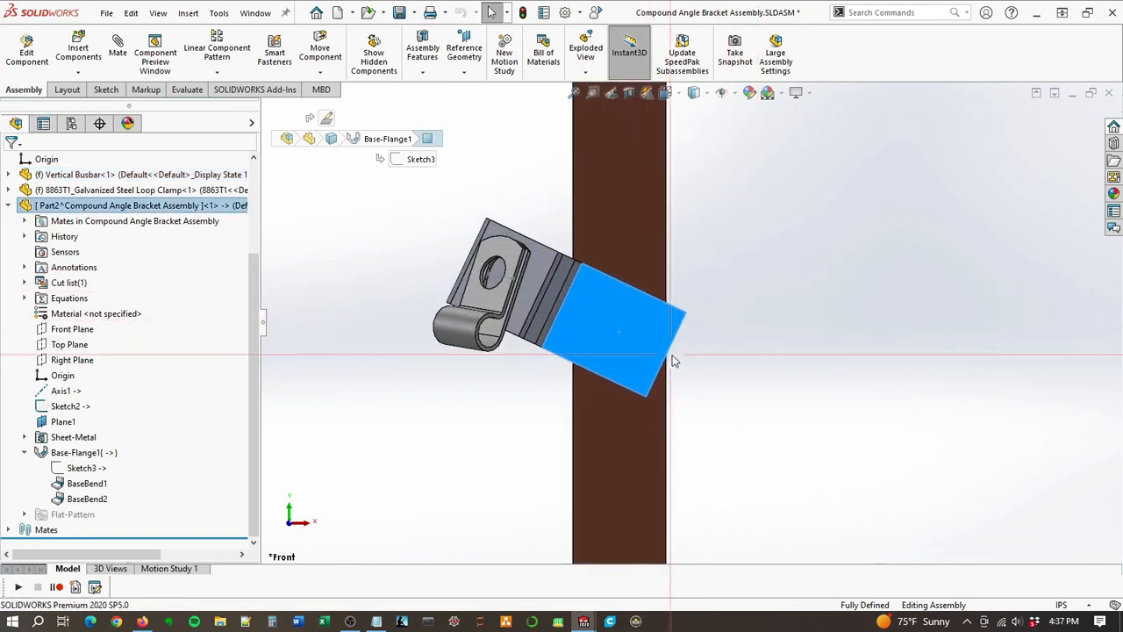
{"action": "right_click", "coordinate": [636, 329]}
{"action": "left_click", "coordinate": [710, 70]}
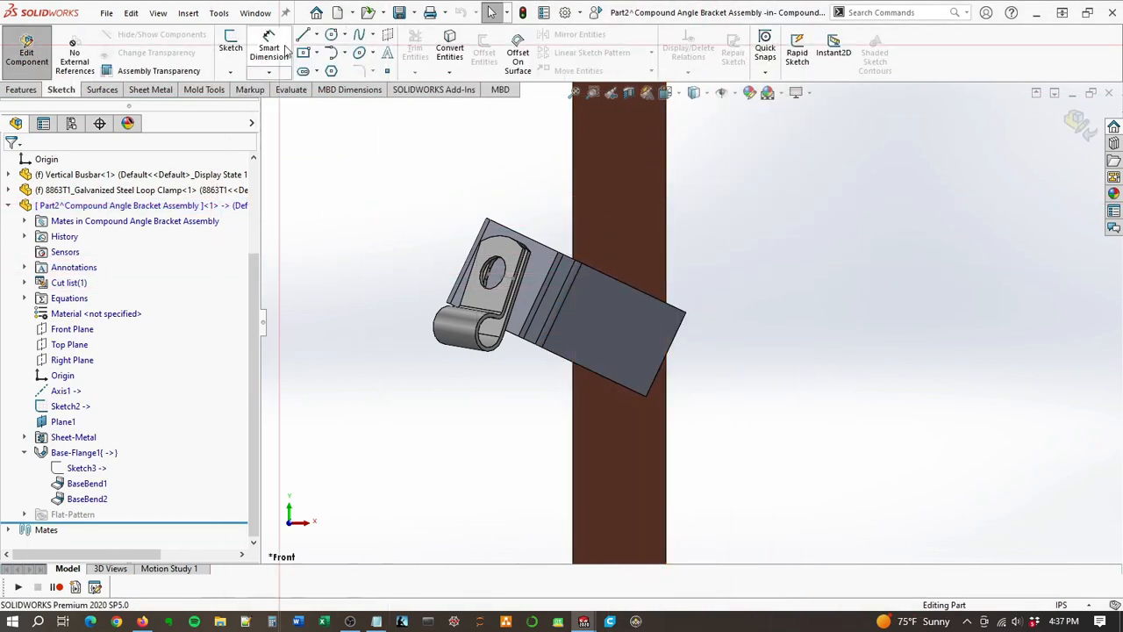
Step: Start a sketch on the bracket's busbar-side flange face and draw a centerline inward from the midpoint of its end edge
{"action": "left_click", "coordinate": [317, 35]}
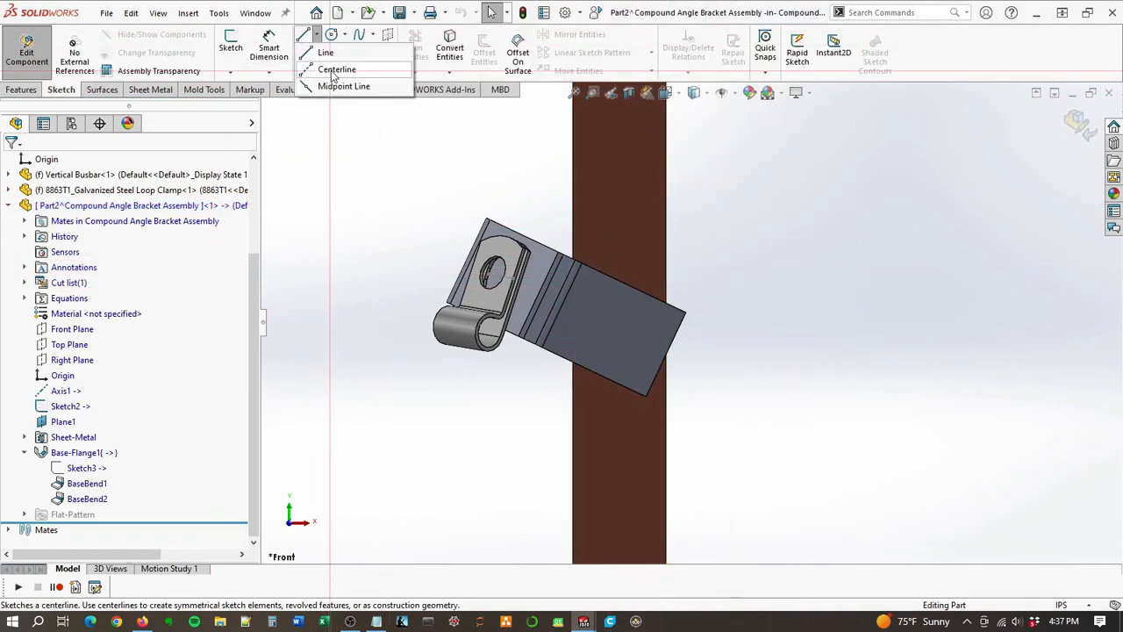
{"action": "left_click", "coordinate": [330, 69]}
{"action": "left_click", "coordinate": [653, 351]}
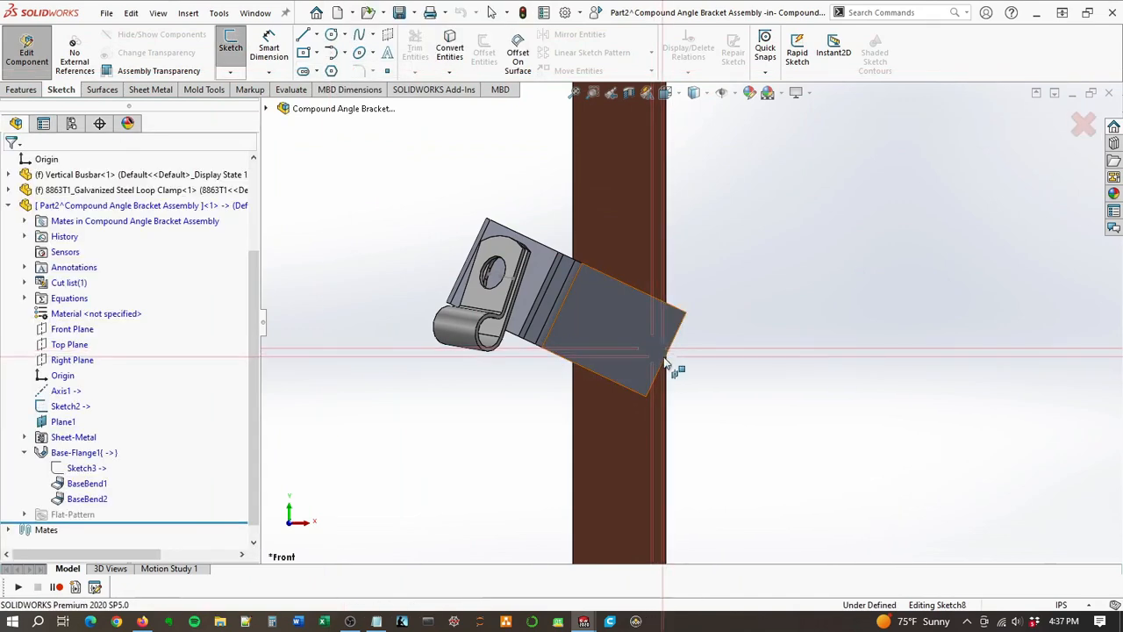
{"action": "left_click", "coordinate": [666, 355]}
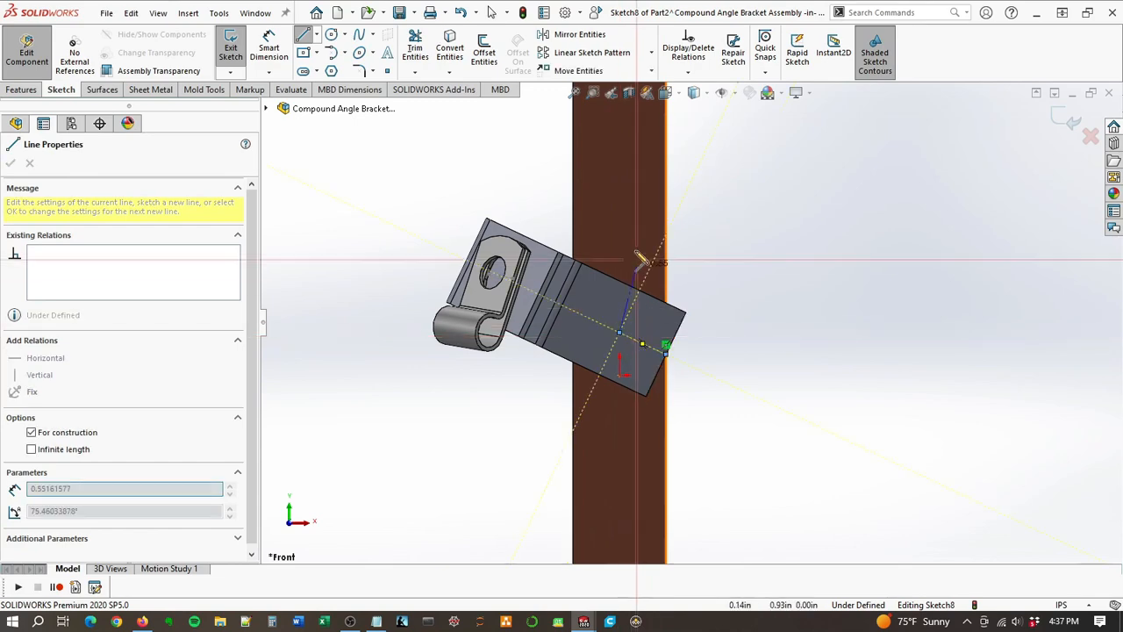
Step: Draw a second centerline from the first one's inner end to the midpoint of the busbar's top edge, and make it vertical
{"action": "scroll", "coordinate": [646, 224], "scroll_direction": "up", "scroll_amount": 8}
{"action": "scroll", "coordinate": [690, 120], "scroll_direction": "down", "scroll_amount": 3}
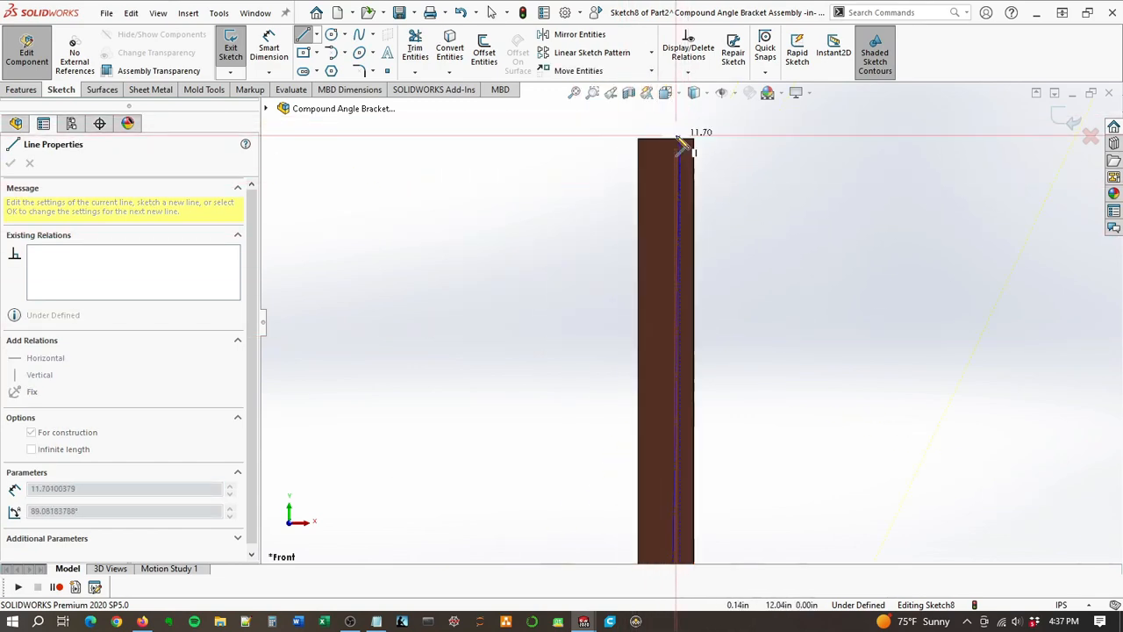
{"action": "left_click", "coordinate": [667, 139]}
{"action": "key", "text": "Escape"}
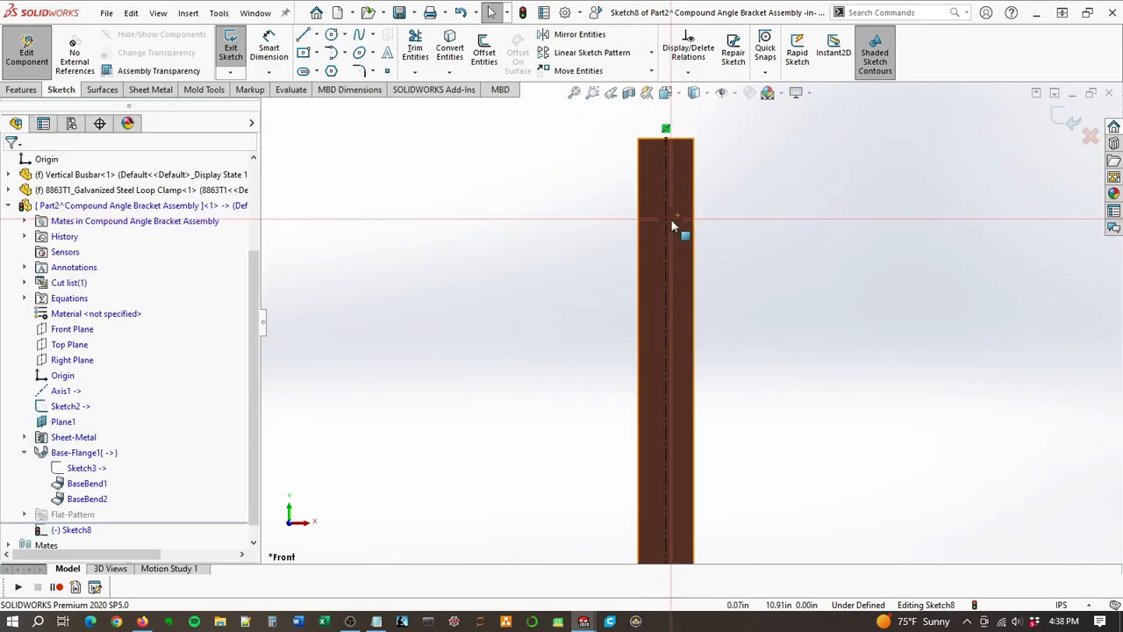
{"action": "left_click", "coordinate": [666, 228]}
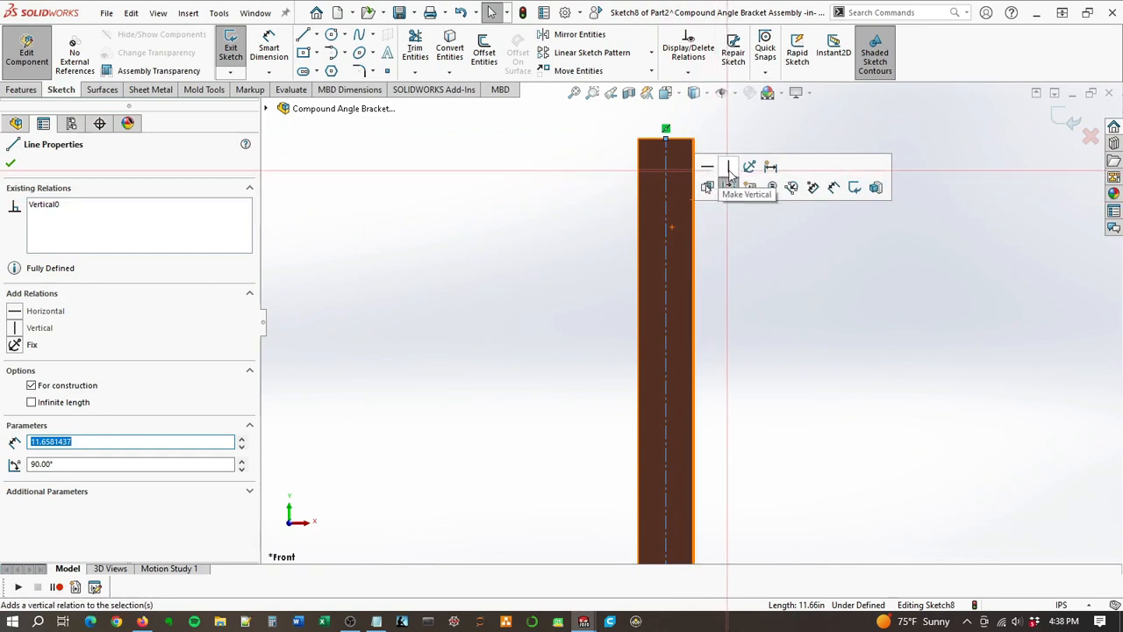
{"action": "left_click", "coordinate": [741, 327]}
{"action": "scroll", "coordinate": [748, 373], "scroll_direction": "up", "scroll_amount": 5}
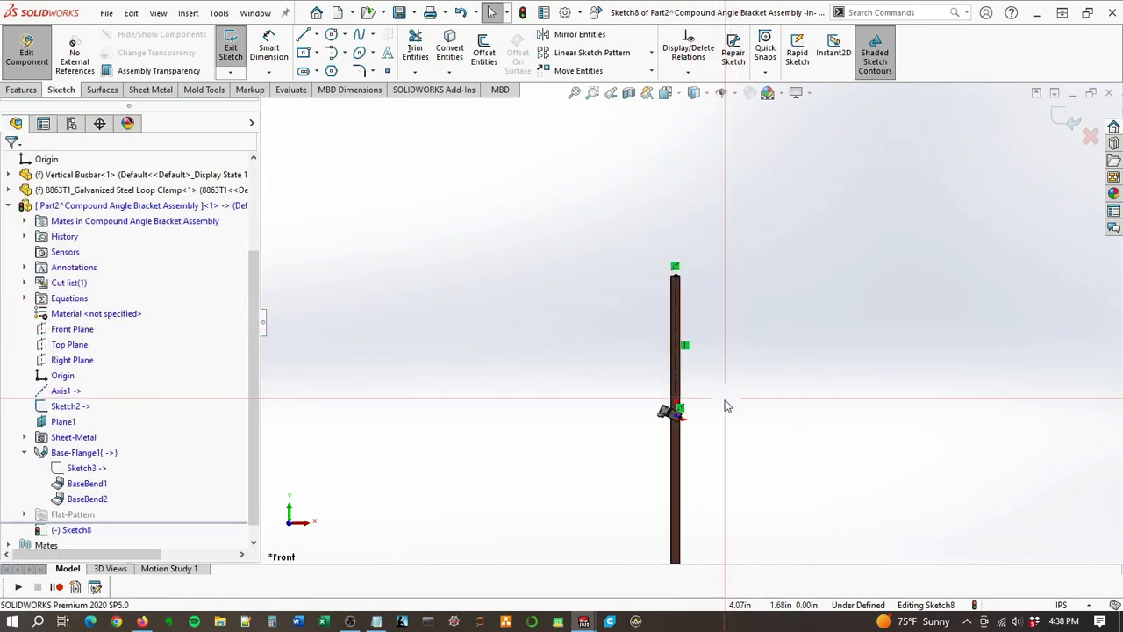
Step: Make the first centerline perpendicular to the end edge of the bracket's busbar-side flange
{"action": "scroll", "coordinate": [682, 439], "scroll_direction": "down", "scroll_amount": 8}
{"action": "scroll", "coordinate": [631, 348], "scroll_direction": "down", "scroll_amount": 4}
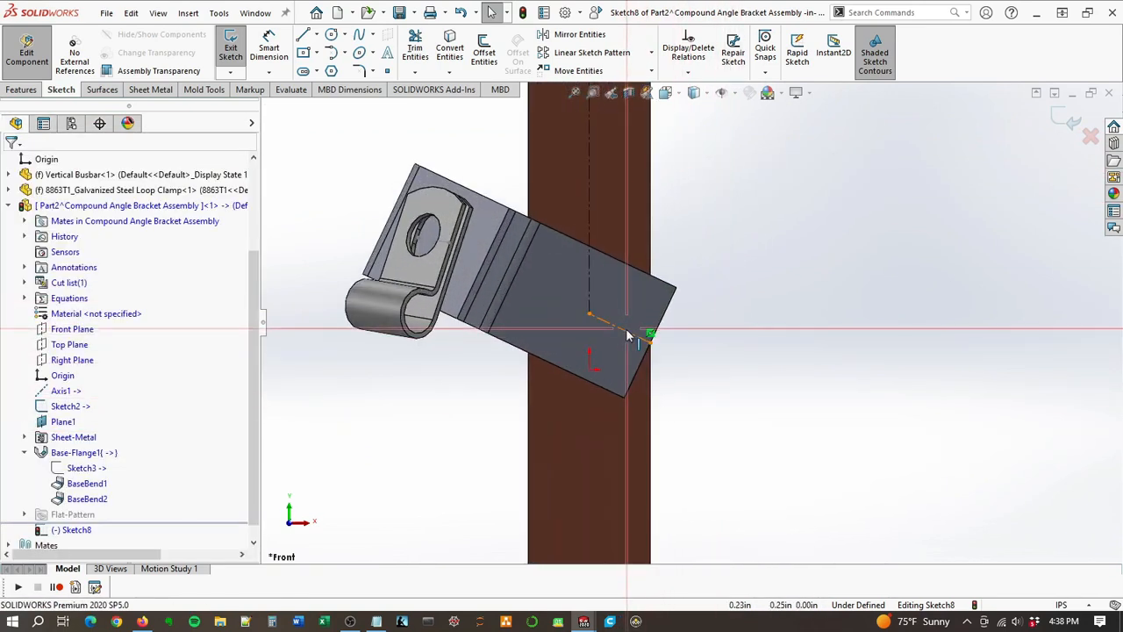
{"action": "left_click", "coordinate": [650, 334]}
{"action": "scroll", "coordinate": [647, 372], "scroll_direction": "down", "scroll_amount": 1}
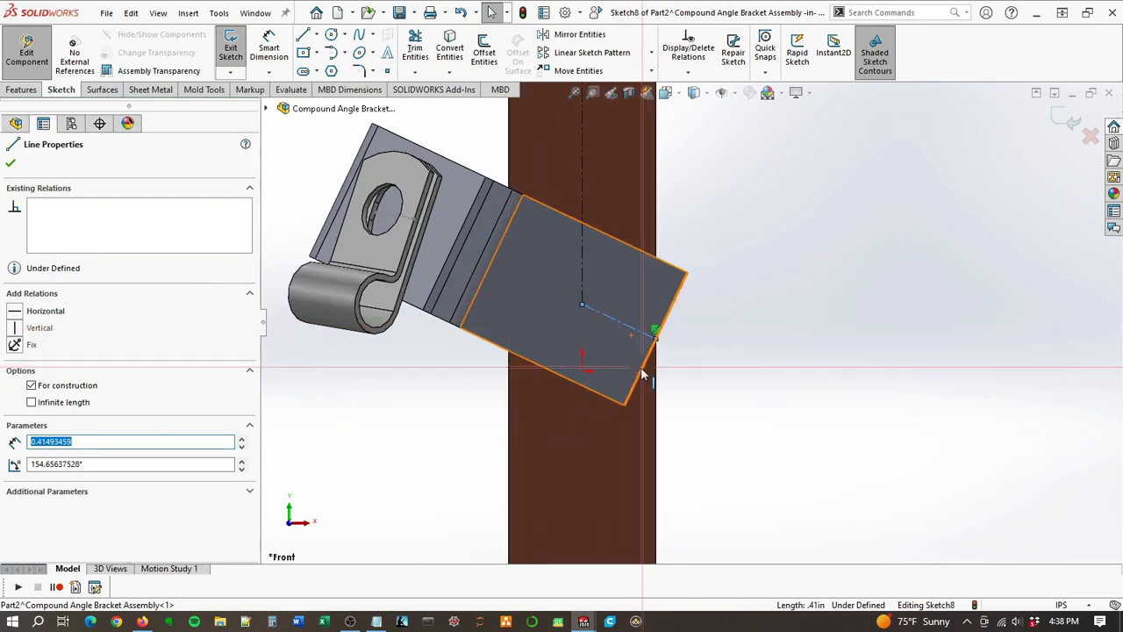
{"action": "left_click", "coordinate": [642, 367], "text": "ctrl"}
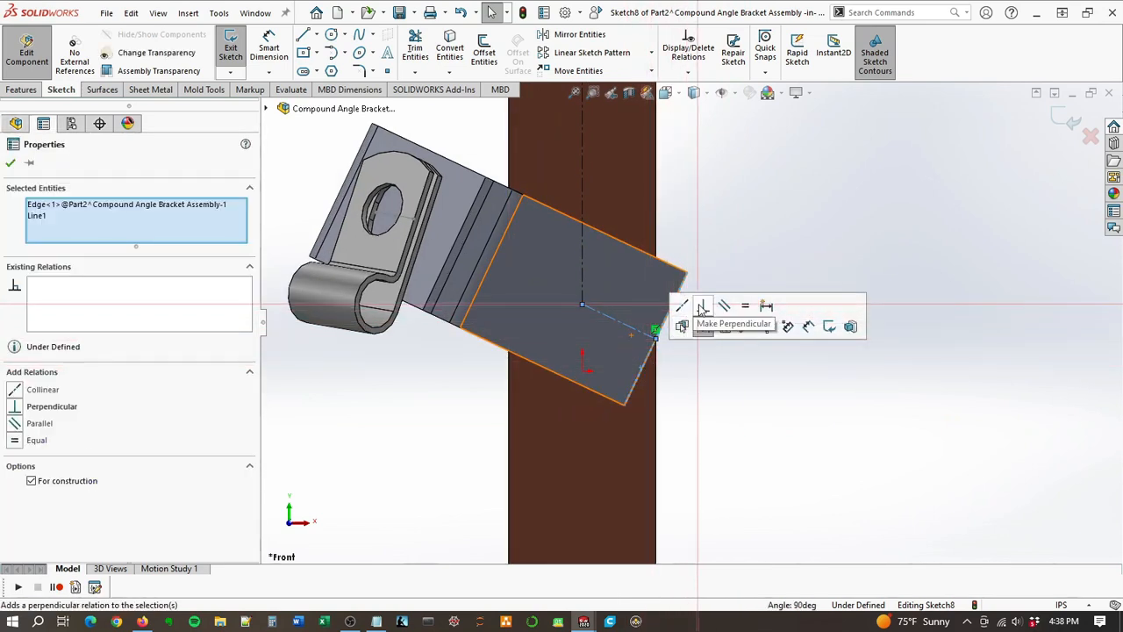
{"action": "left_click", "coordinate": [703, 306]}
{"action": "left_click", "coordinate": [752, 244]}
{"action": "scroll", "coordinate": [719, 337], "scroll_direction": "up", "scroll_amount": 2}
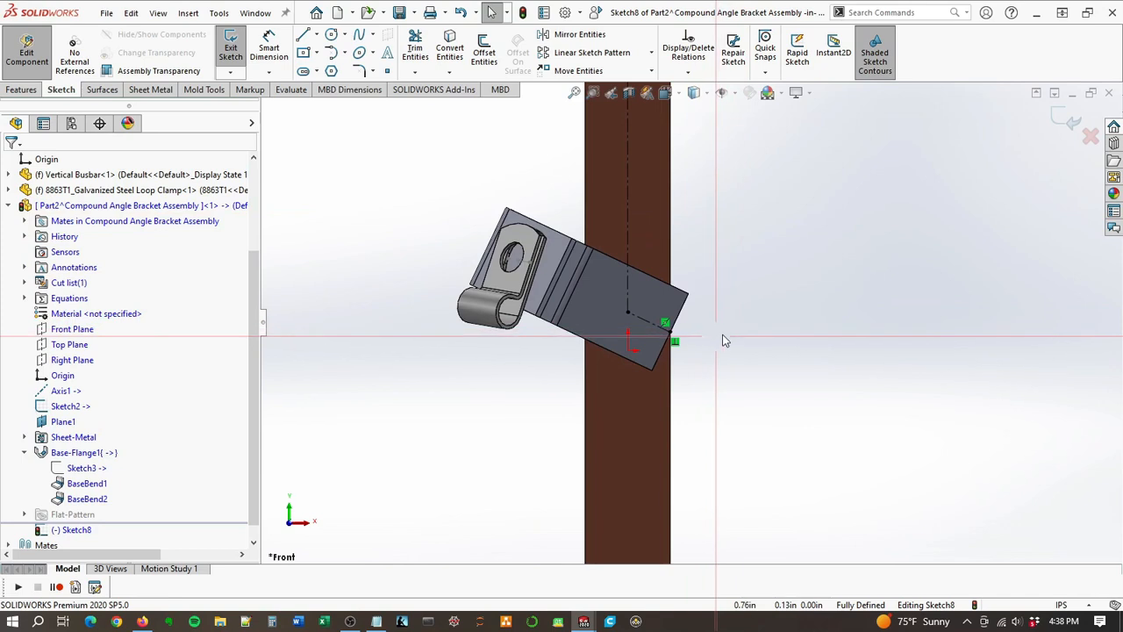
Step: Exit the centerline sketch and delete it from the bracket part
{"action": "left_click", "coordinate": [27, 91]}
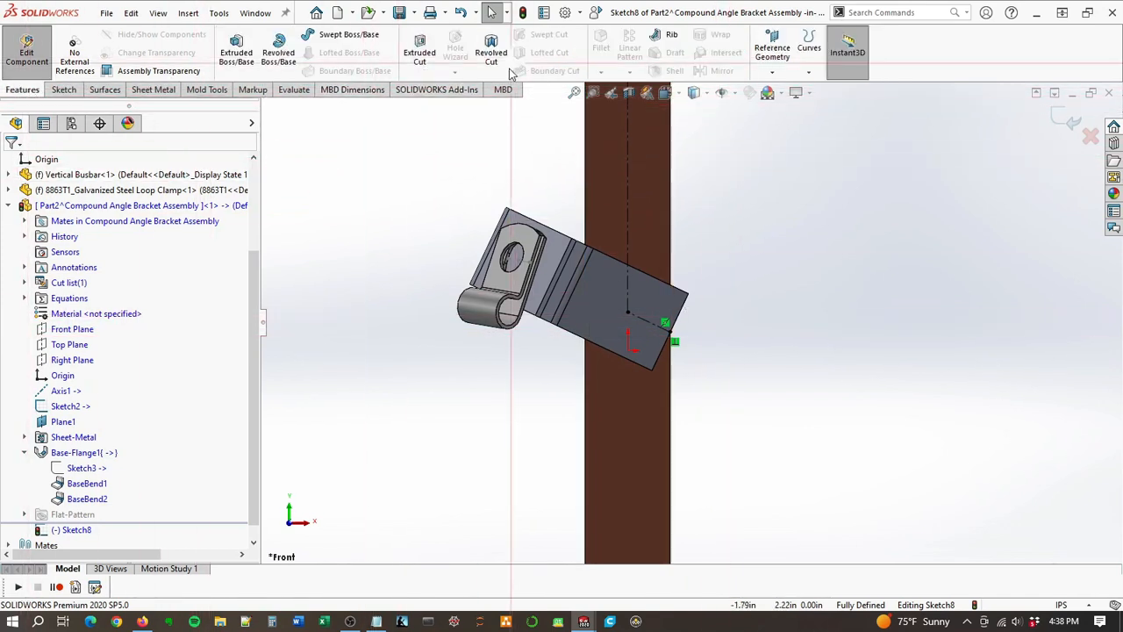
{"action": "left_click", "coordinate": [1072, 123]}
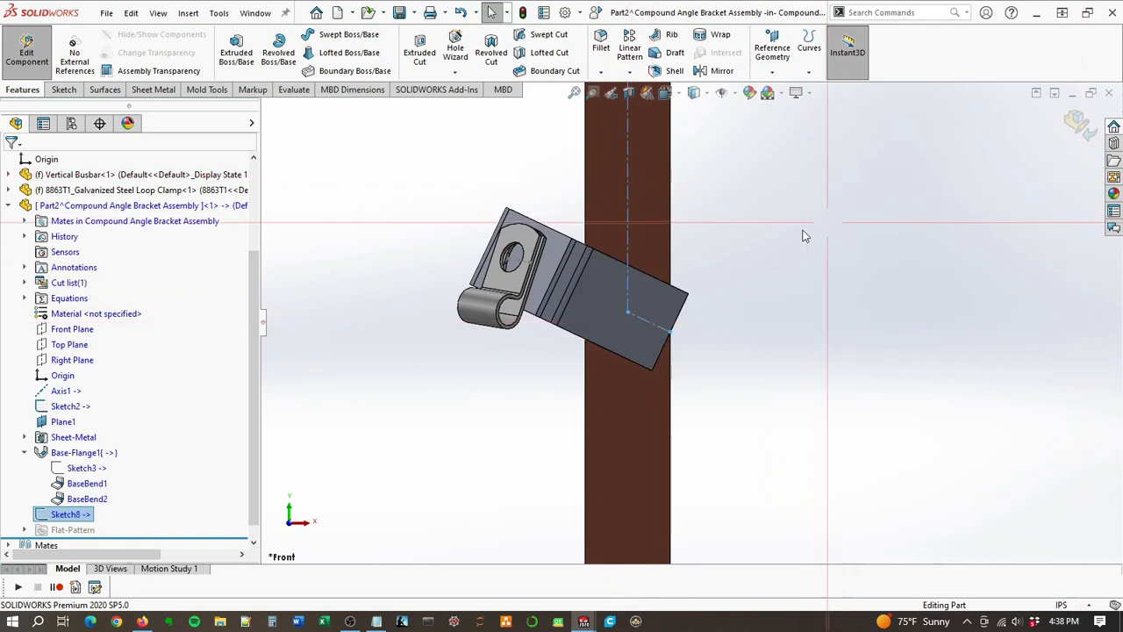
{"action": "right_click", "coordinate": [75, 520]}
{"action": "left_click", "coordinate": [116, 446]}
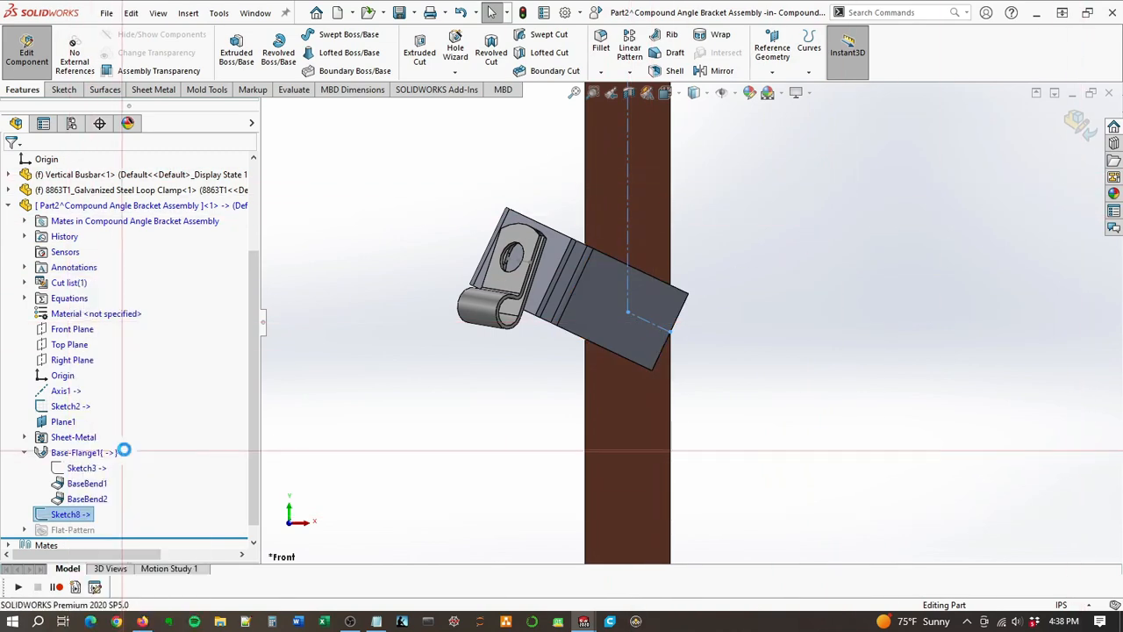
{"action": "left_click", "coordinate": [648, 242]}
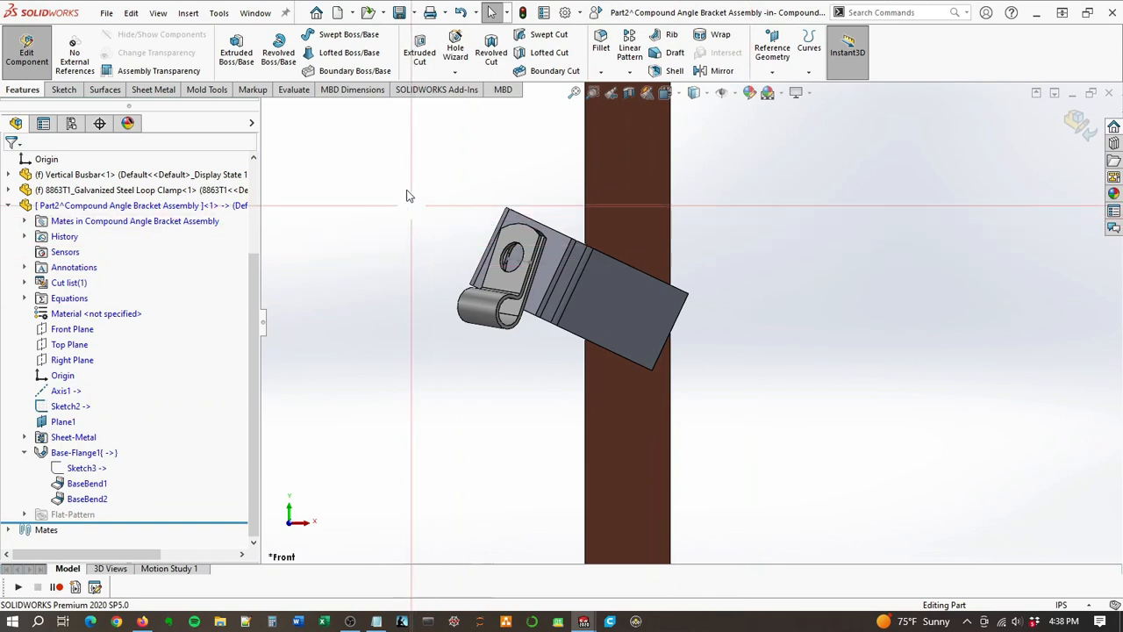
Step: Start a Hole Wizard hole in the bracket using the ANSI Inch standard, Screw Clearances type and size 1/4
{"action": "left_click", "coordinate": [456, 55]}
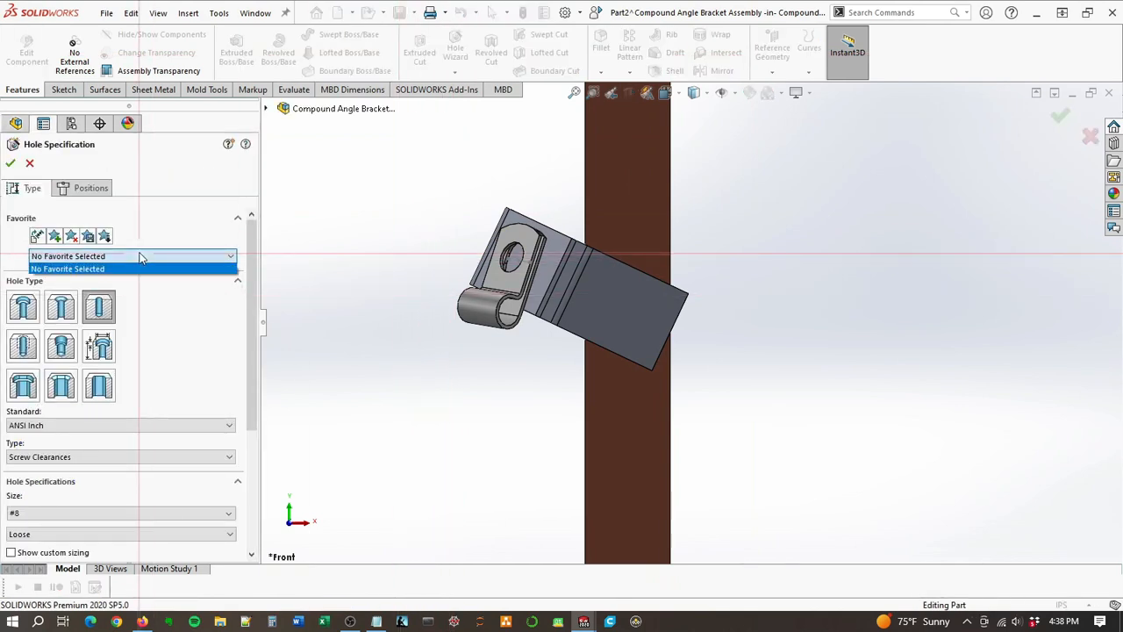
{"action": "left_click", "coordinate": [138, 268]}
{"action": "scroll", "coordinate": [112, 379], "scroll_direction": "down", "scroll_amount": 5}
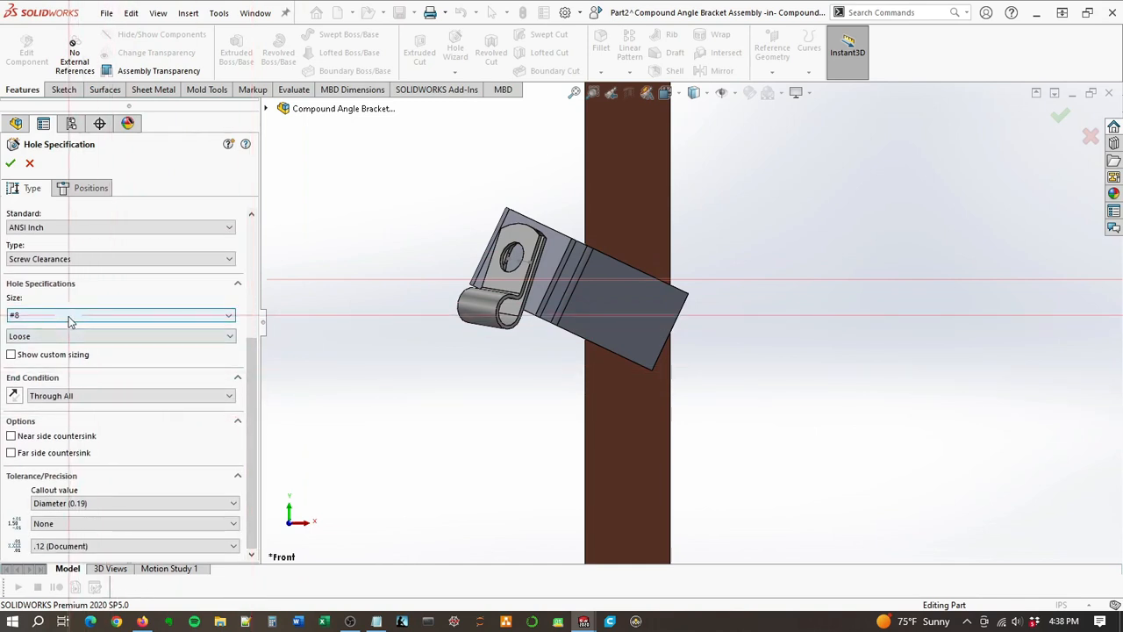
{"action": "left_click", "coordinate": [100, 261]}
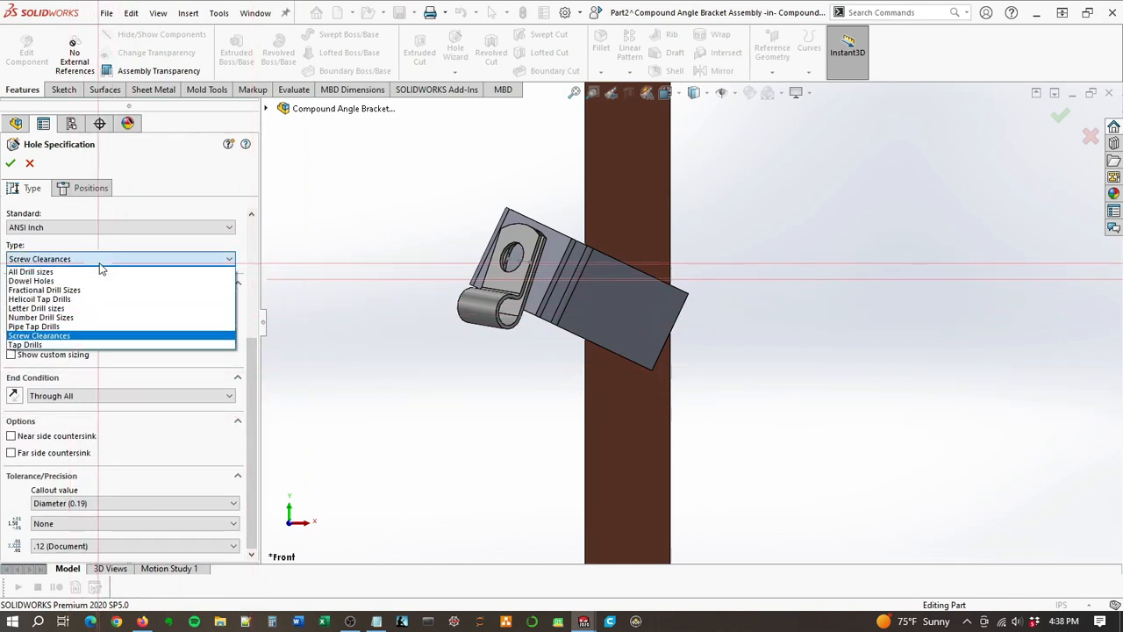
{"action": "left_click", "coordinate": [51, 334]}
{"action": "left_click", "coordinate": [74, 317]}
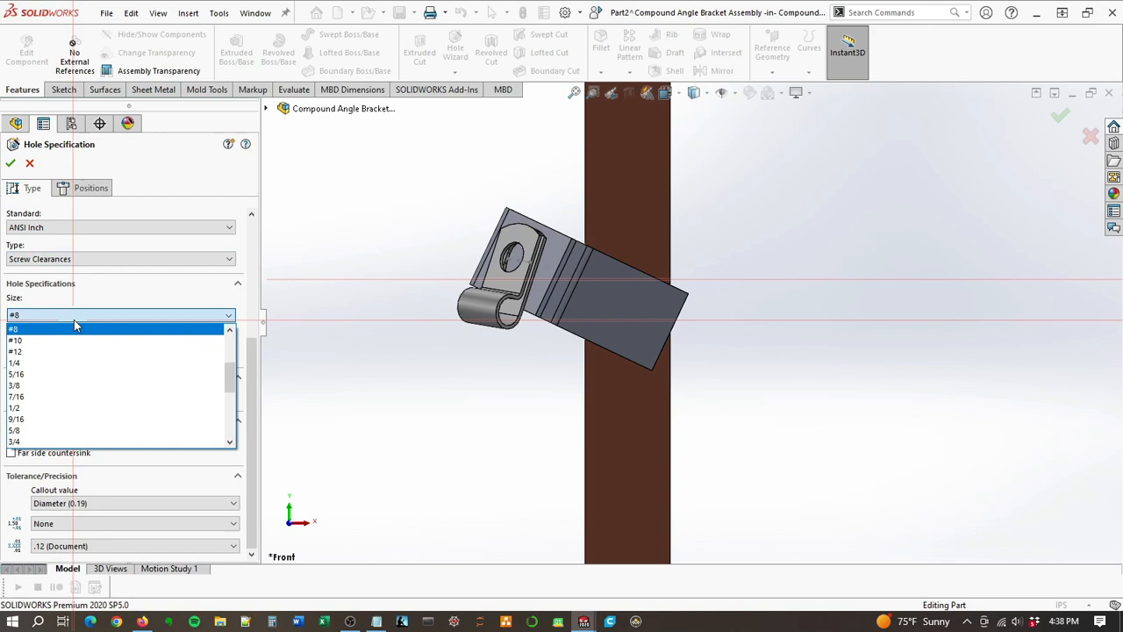
{"action": "left_click", "coordinate": [50, 363]}
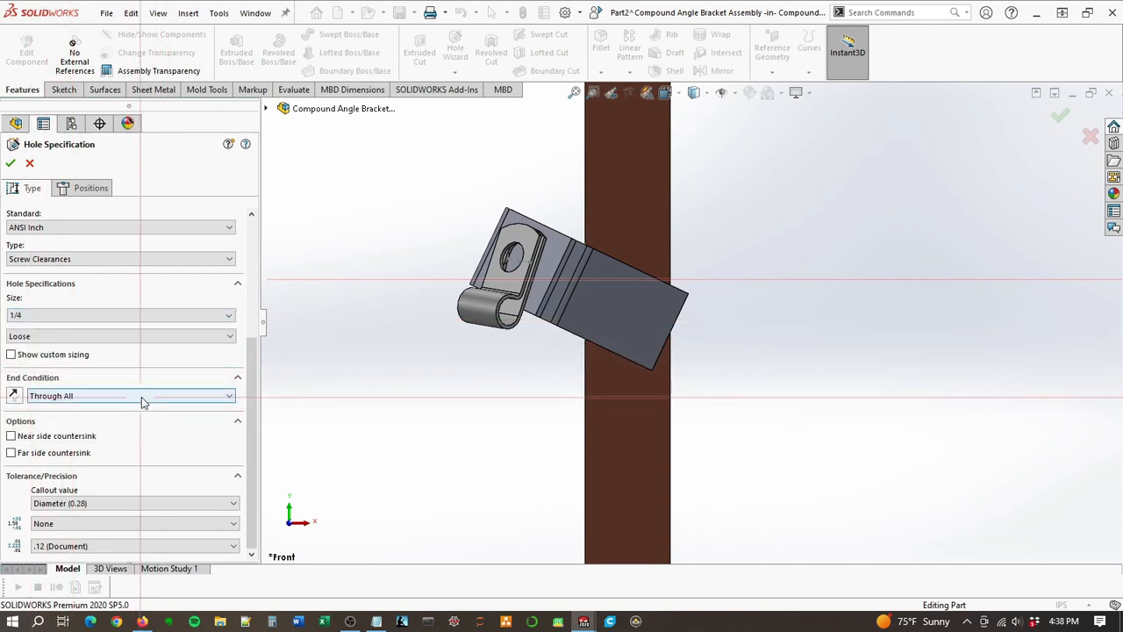
Step: Position the hole freely near the middle of the bracket's busbar-side flange face
{"action": "left_click", "coordinate": [87, 190]}
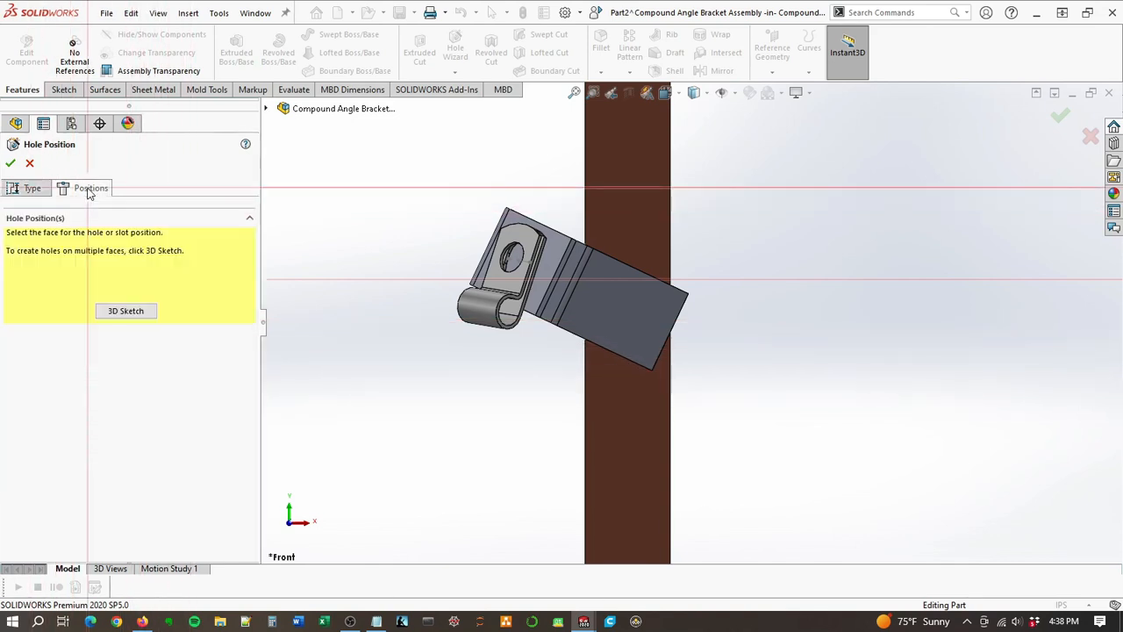
{"action": "left_click", "coordinate": [658, 332]}
{"action": "left_click", "coordinate": [620, 309]}
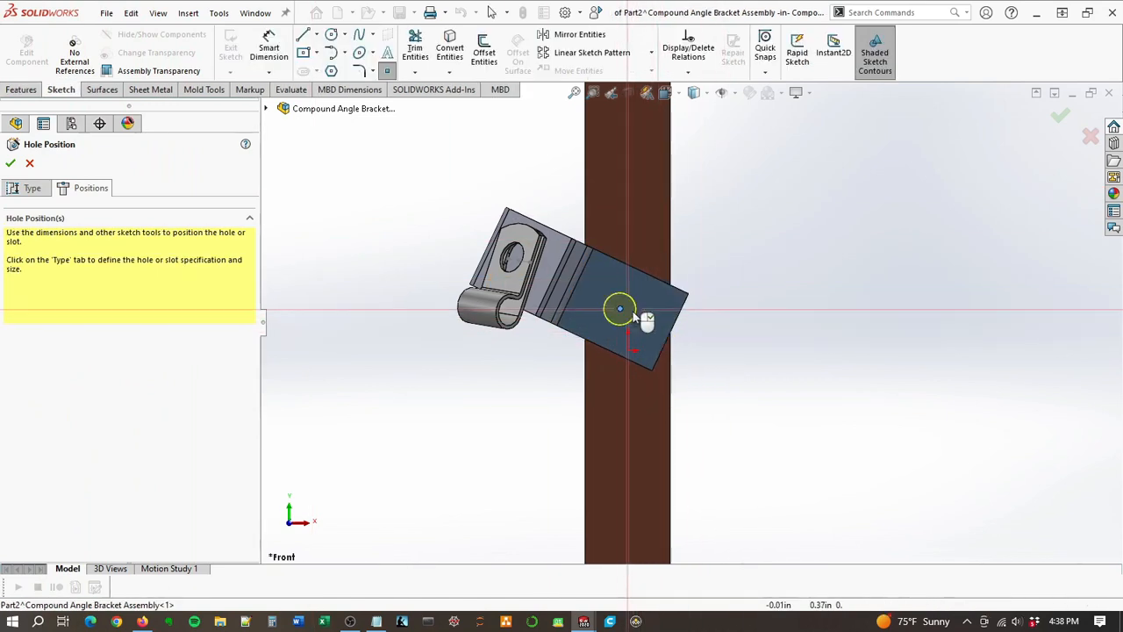
Step: In the hole position sketch, draw a centerline about 0.31 in long inward from the midpoint of the flange's end edge
{"action": "left_click", "coordinate": [317, 35]}
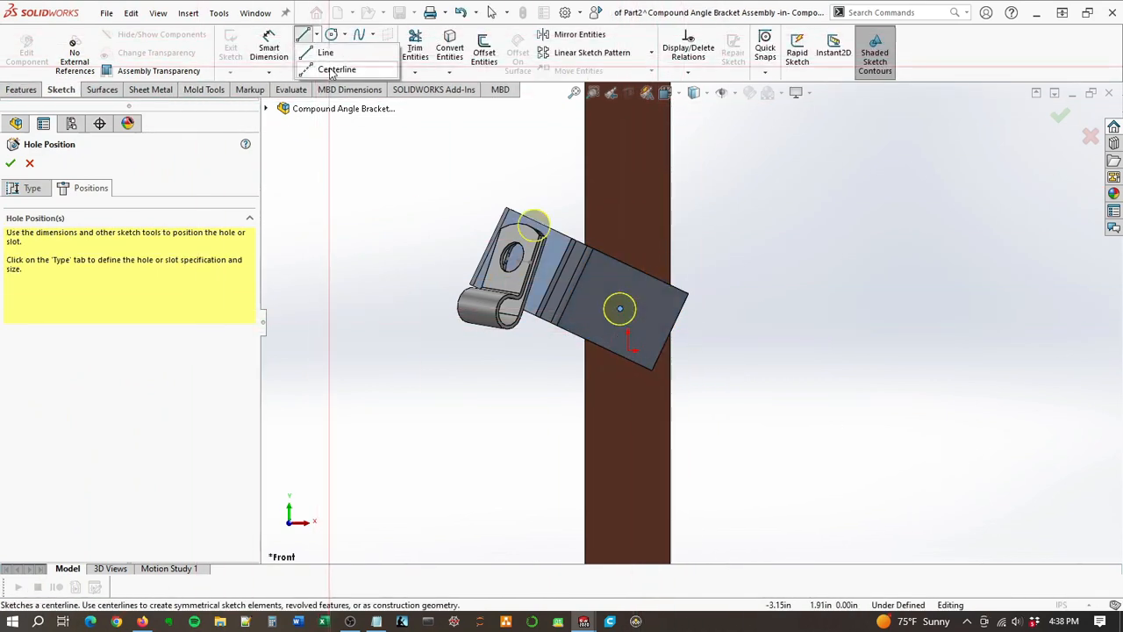
{"action": "left_click", "coordinate": [336, 69]}
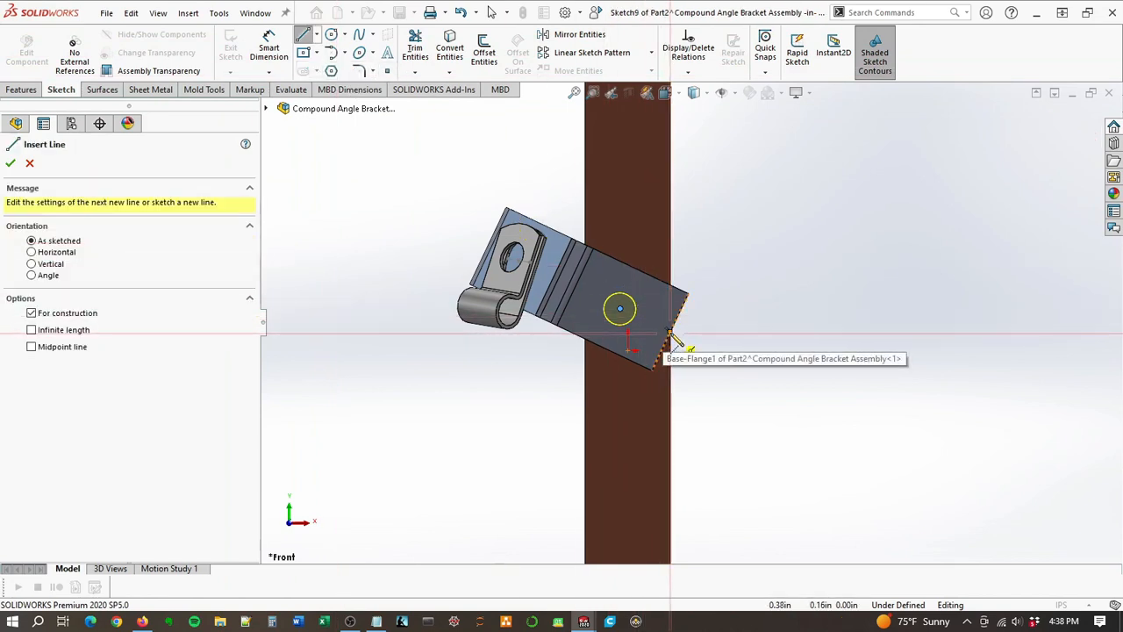
{"action": "left_click", "coordinate": [665, 333]}
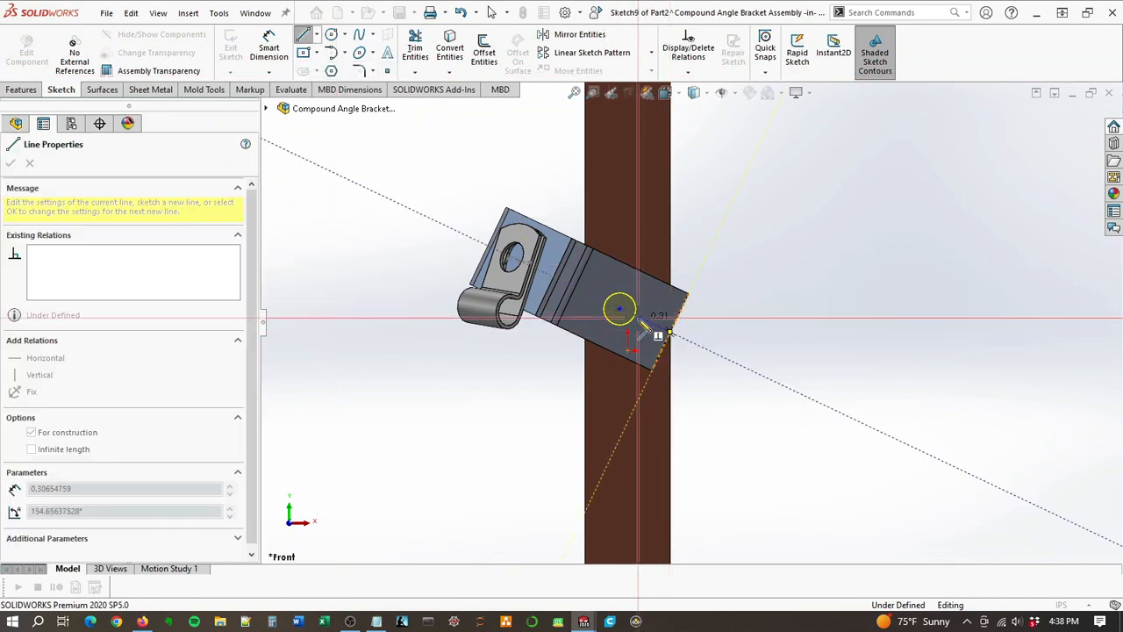
{"action": "left_click", "coordinate": [638, 317]}
Step: Continue with a centerline from the first one's inner end to the midpoint of the busbar's top edge, and make it vertical
{"action": "scroll", "coordinate": [682, 220], "scroll_direction": "up", "scroll_amount": 12}
{"action": "scroll", "coordinate": [690, 202], "scroll_direction": "down", "scroll_amount": 3}
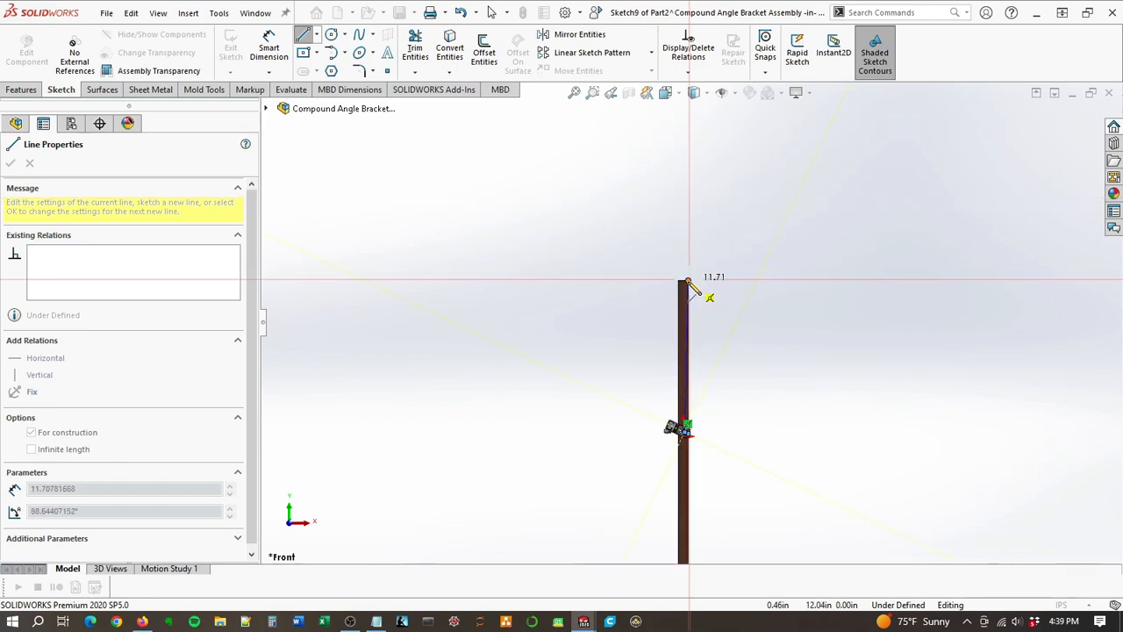
{"action": "scroll", "coordinate": [689, 283], "scroll_direction": "down", "scroll_amount": 4}
{"action": "left_click", "coordinate": [692, 251]}
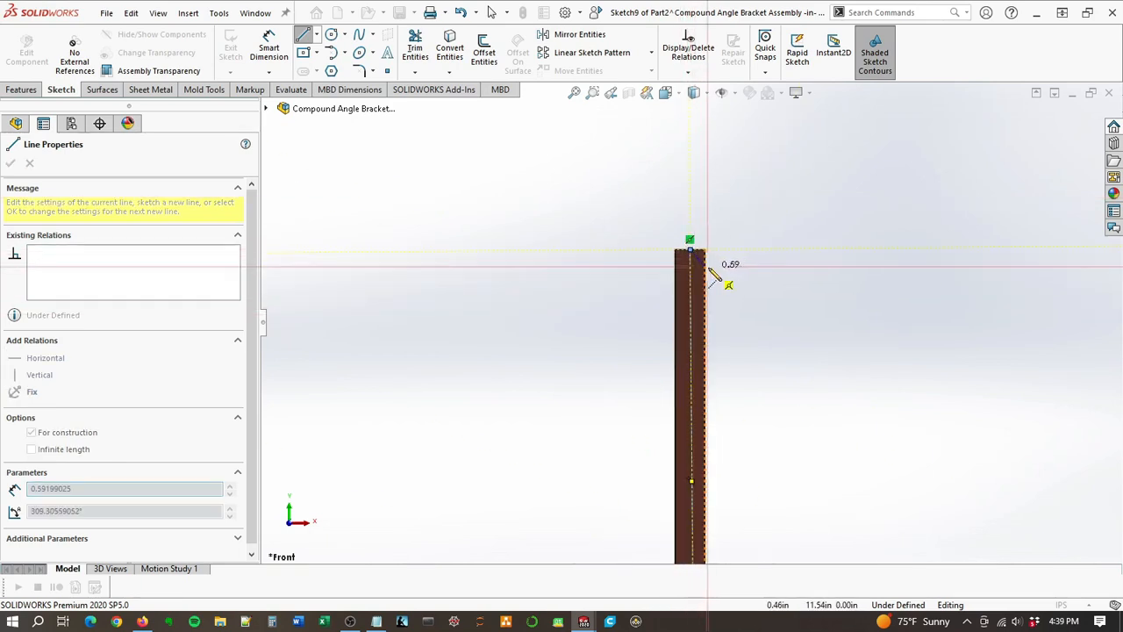
{"action": "key", "text": "Escape"}
{"action": "left_click", "coordinate": [689, 281]}
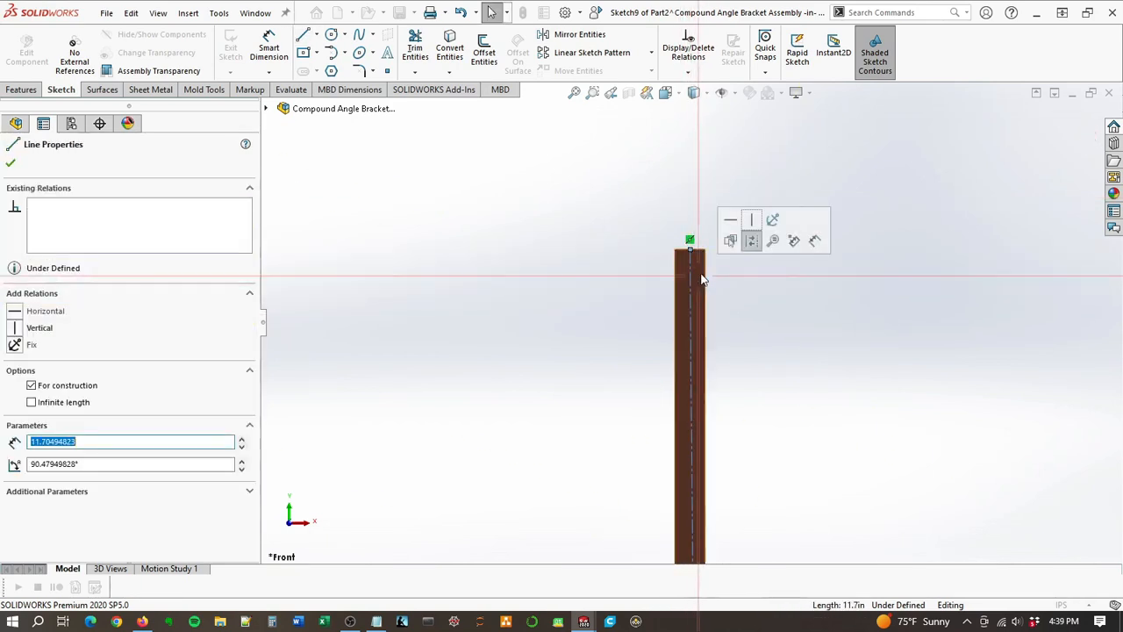
{"action": "left_click", "coordinate": [751, 219]}
Step: Make the short centerline in the hole position sketch perpendicular to the flange's end edge
{"action": "scroll", "coordinate": [754, 365], "scroll_direction": "down", "scroll_amount": 1}
{"action": "scroll", "coordinate": [675, 413], "scroll_direction": "up", "scroll_amount": 4}
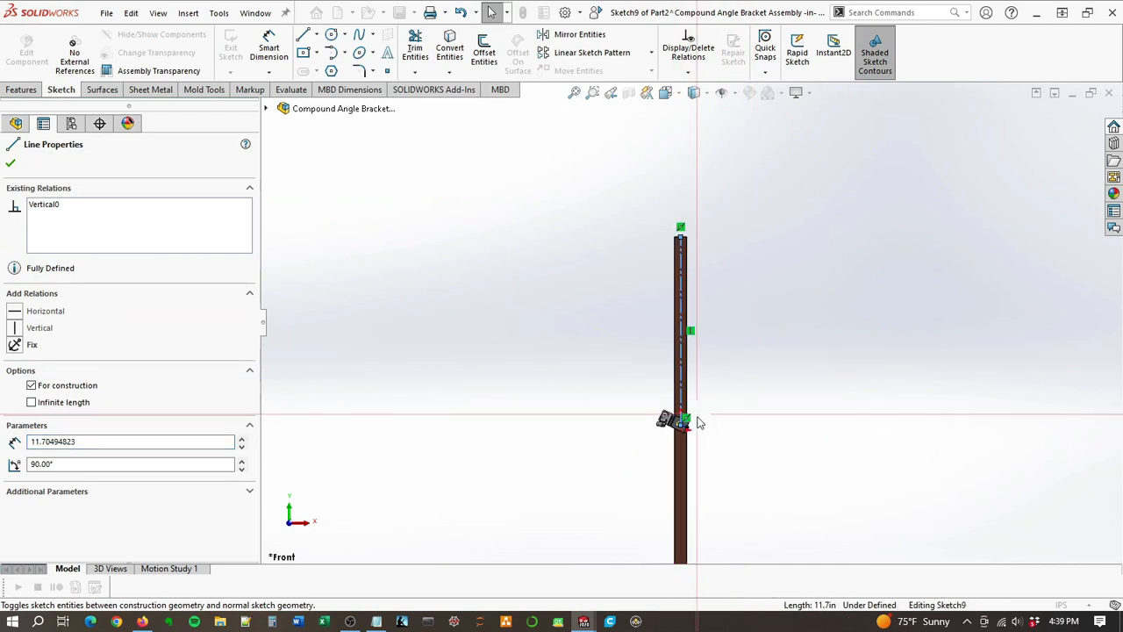
{"action": "scroll", "coordinate": [685, 421], "scroll_direction": "down", "scroll_amount": 9}
{"action": "key", "text": "Escape"}
{"action": "double_click", "coordinate": [702, 373]}
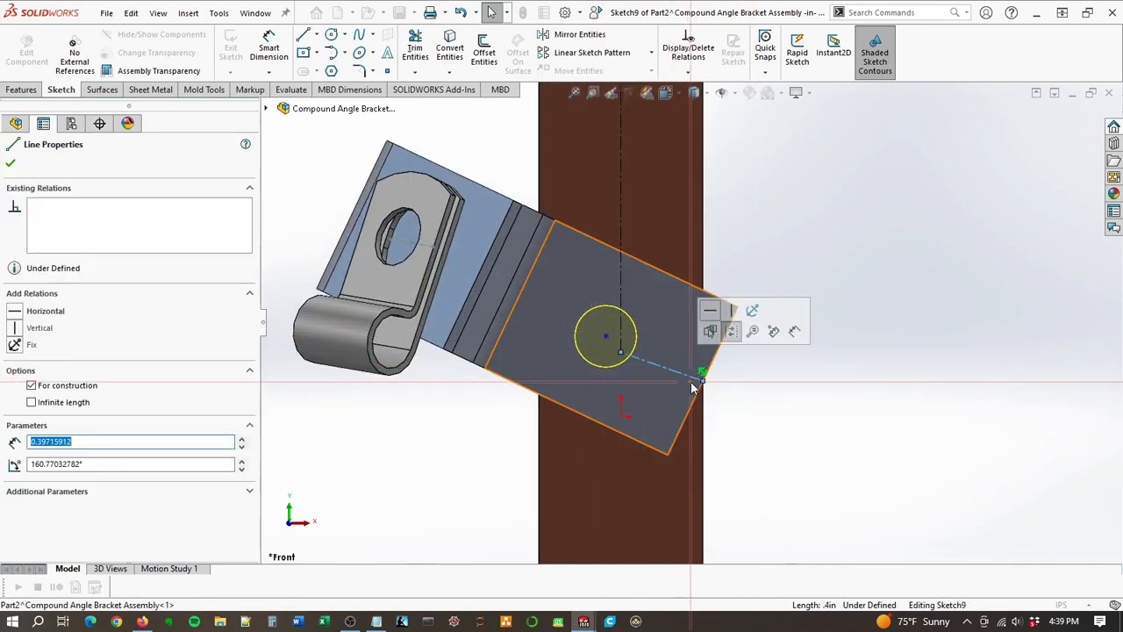
{"action": "left_click", "coordinate": [688, 412], "text": "ctrl"}
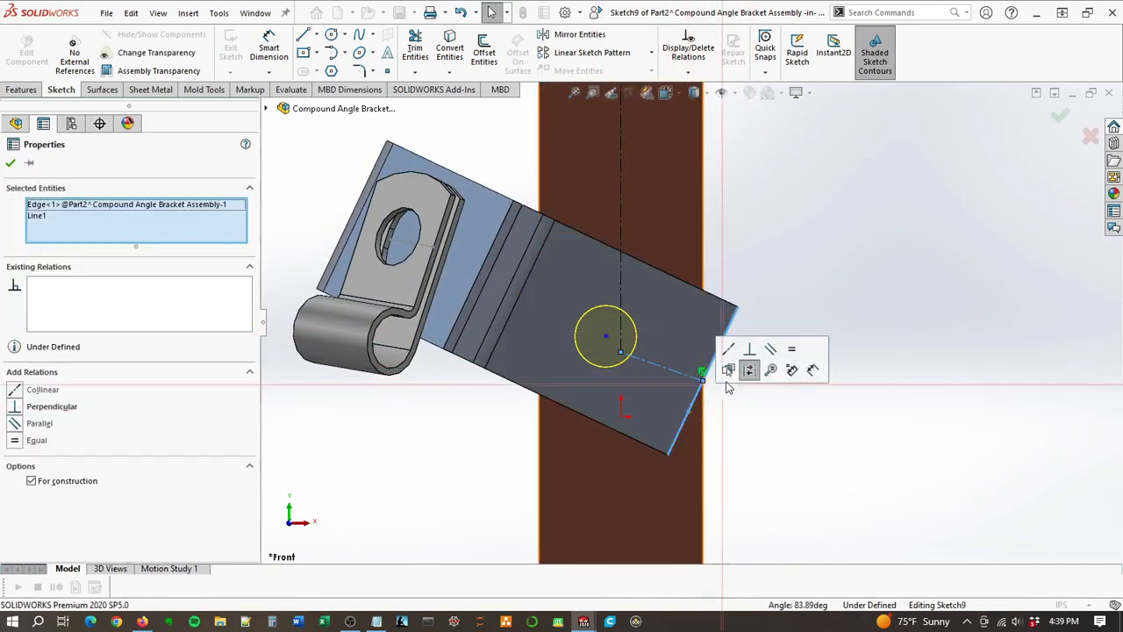
{"action": "left_click", "coordinate": [748, 352]}
{"action": "key", "text": "Escape"}
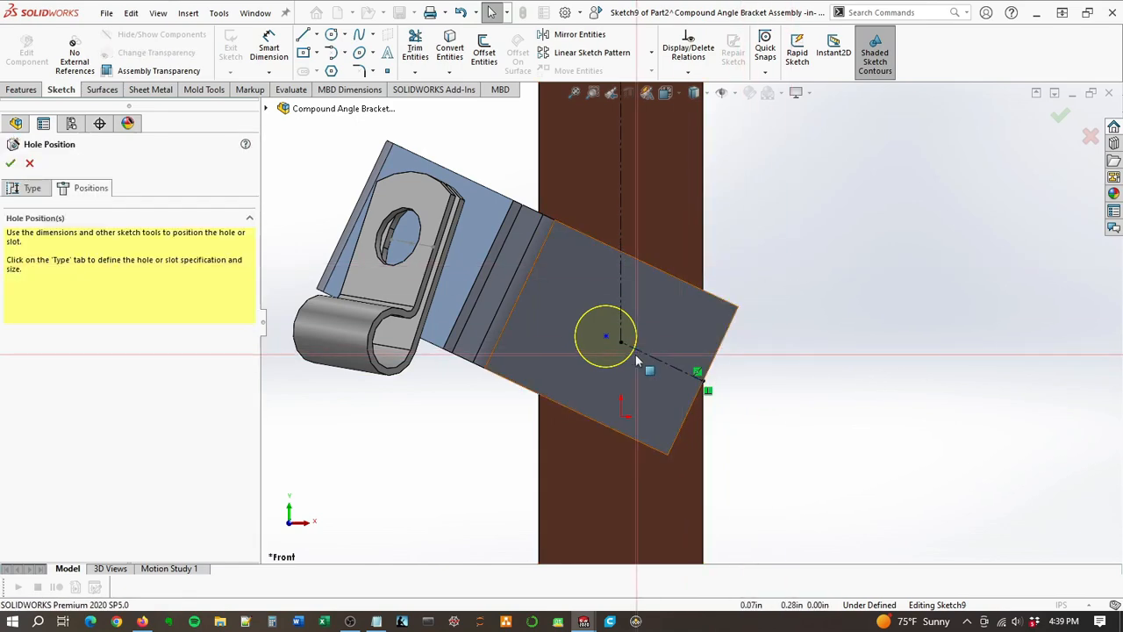
Step: Constrain the hole's center point to the point where the two centerlines meet
{"action": "left_click", "coordinate": [606, 338]}
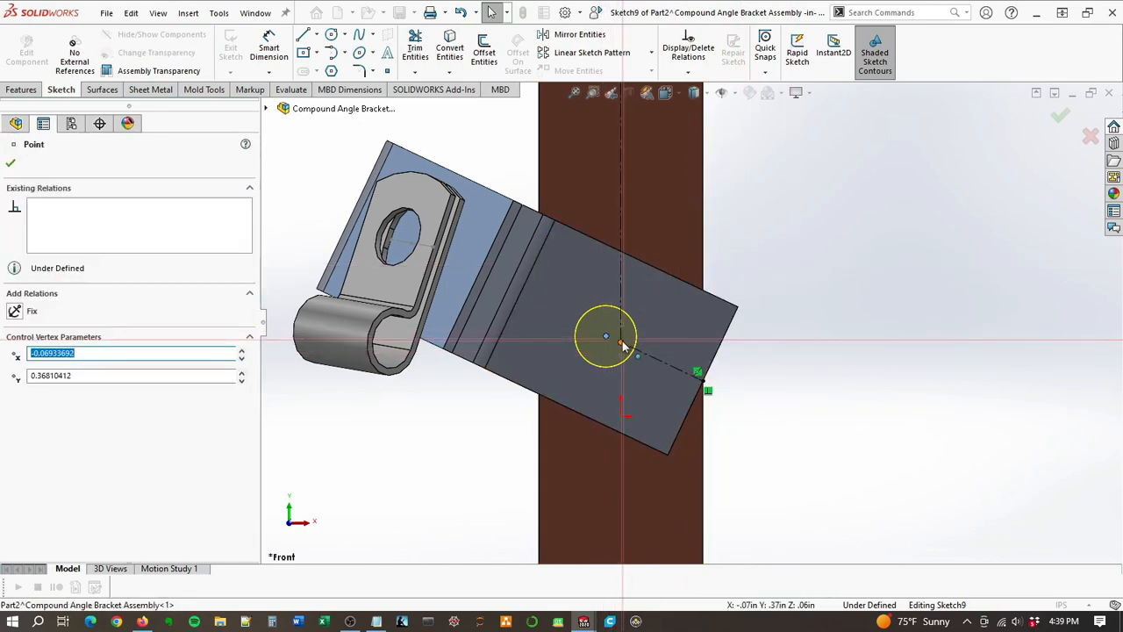
{"action": "left_click", "coordinate": [621, 344], "text": "ctrl"}
{"action": "left_click", "coordinate": [705, 279]}
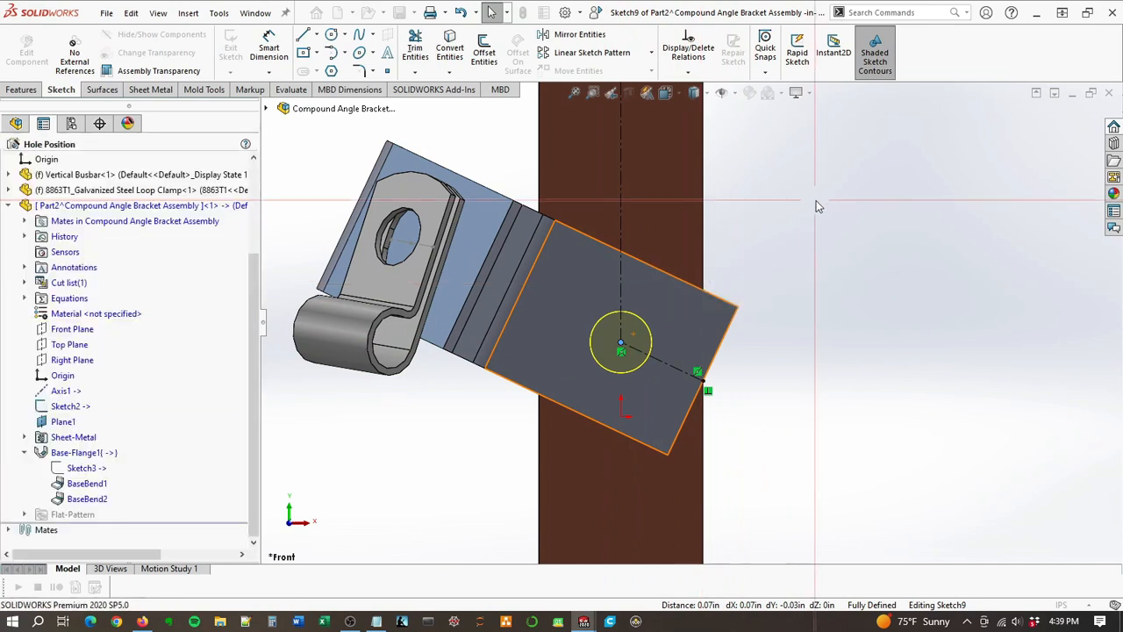
{"action": "key", "text": "Escape"}
Step: Review the hole specification and complete the 1/4 clearance hole with the Through All end condition
{"action": "scroll", "coordinate": [742, 329], "scroll_direction": "up", "scroll_amount": 5}
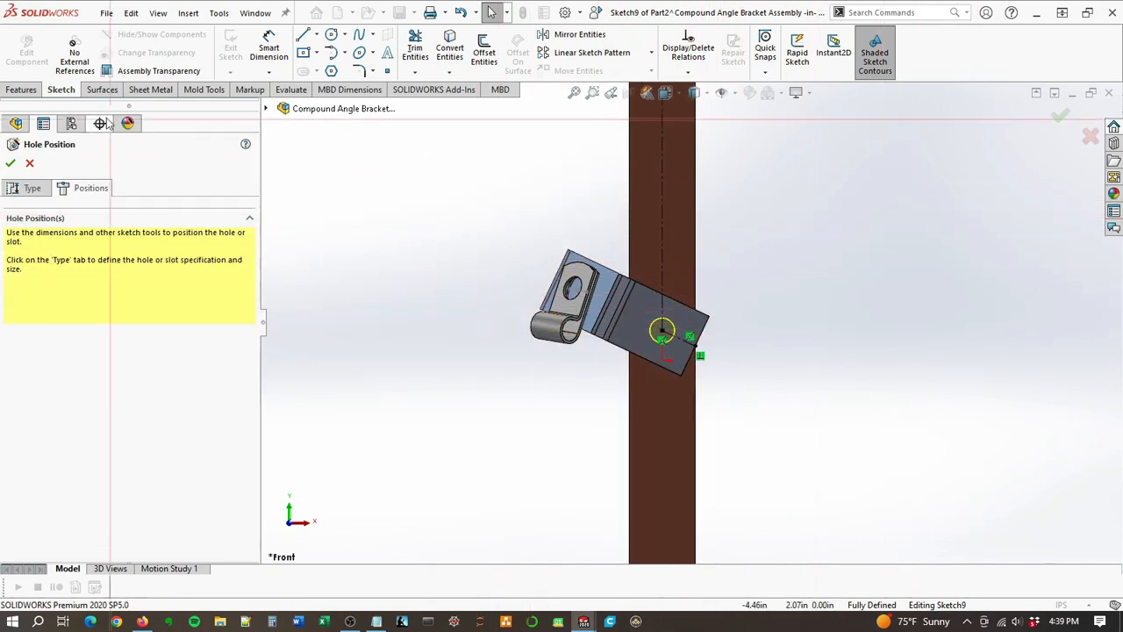
{"action": "left_click", "coordinate": [37, 190]}
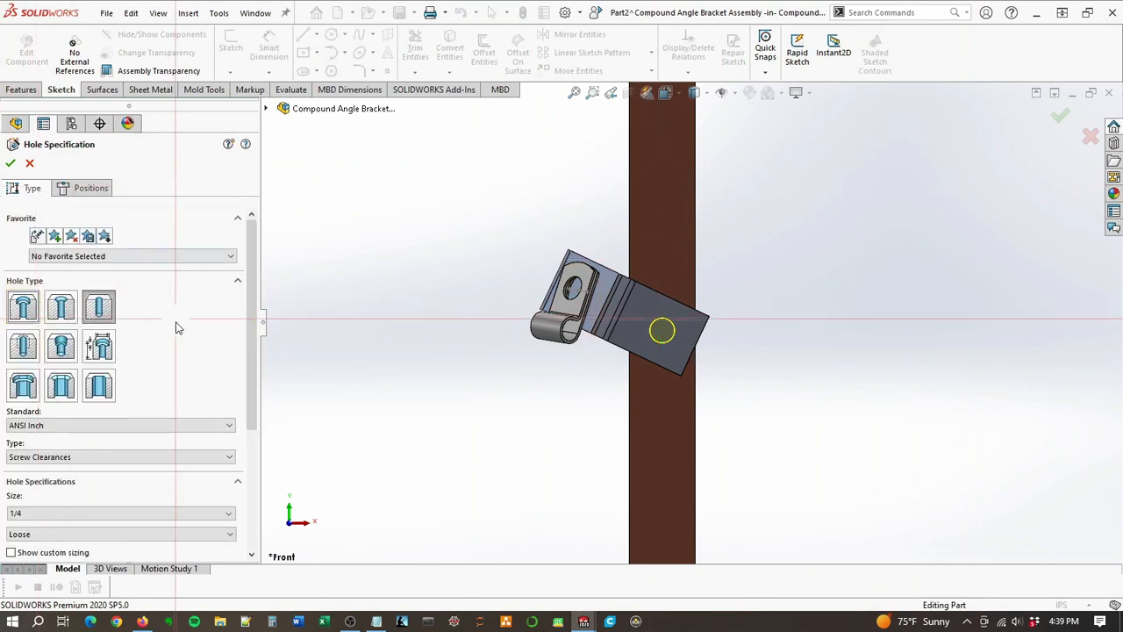
{"action": "scroll", "coordinate": [176, 342], "scroll_direction": "down", "scroll_amount": 3}
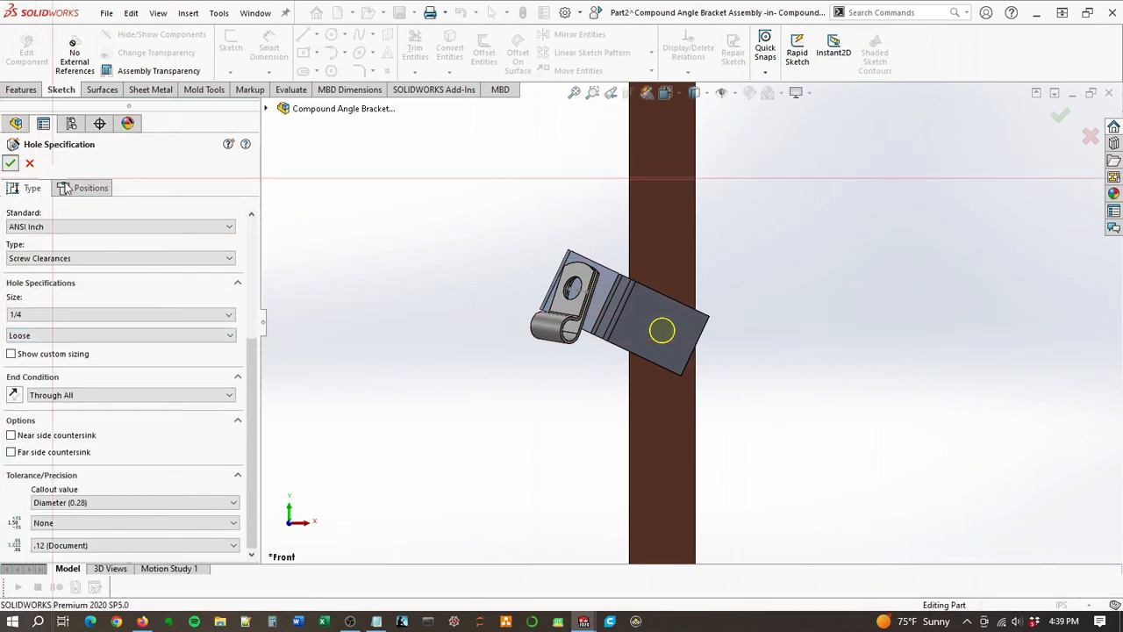
{"action": "left_click", "coordinate": [10, 163]}
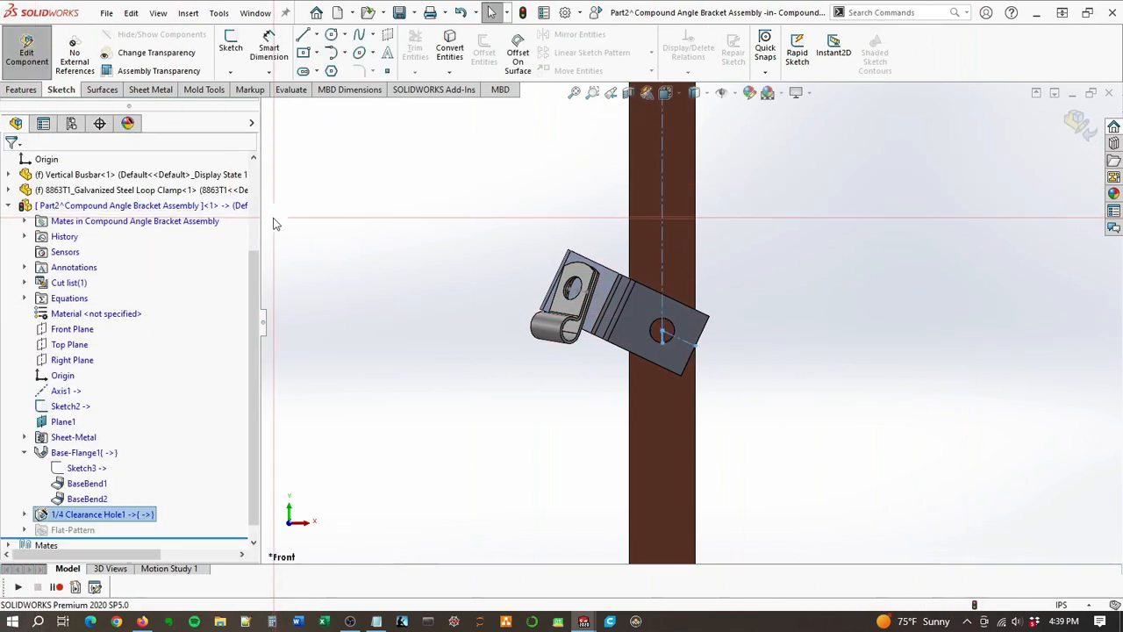
Step: Finish editing the bracket in context and open the Vertical Busbar part for in-context editing
{"action": "left_click", "coordinate": [1081, 125]}
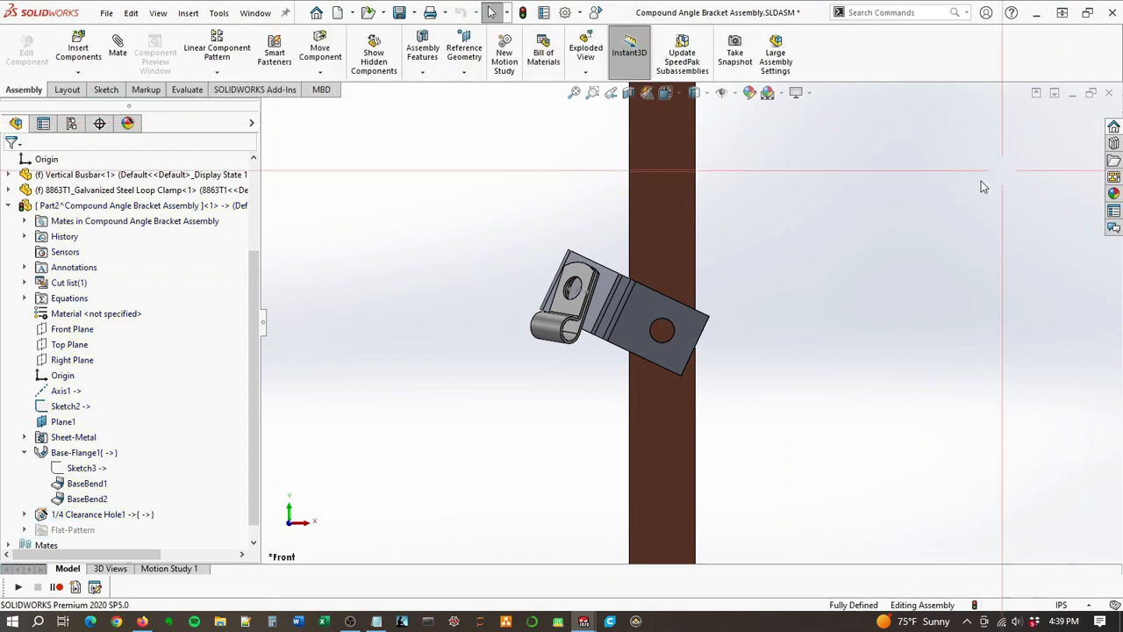
{"action": "left_click", "coordinate": [662, 333]}
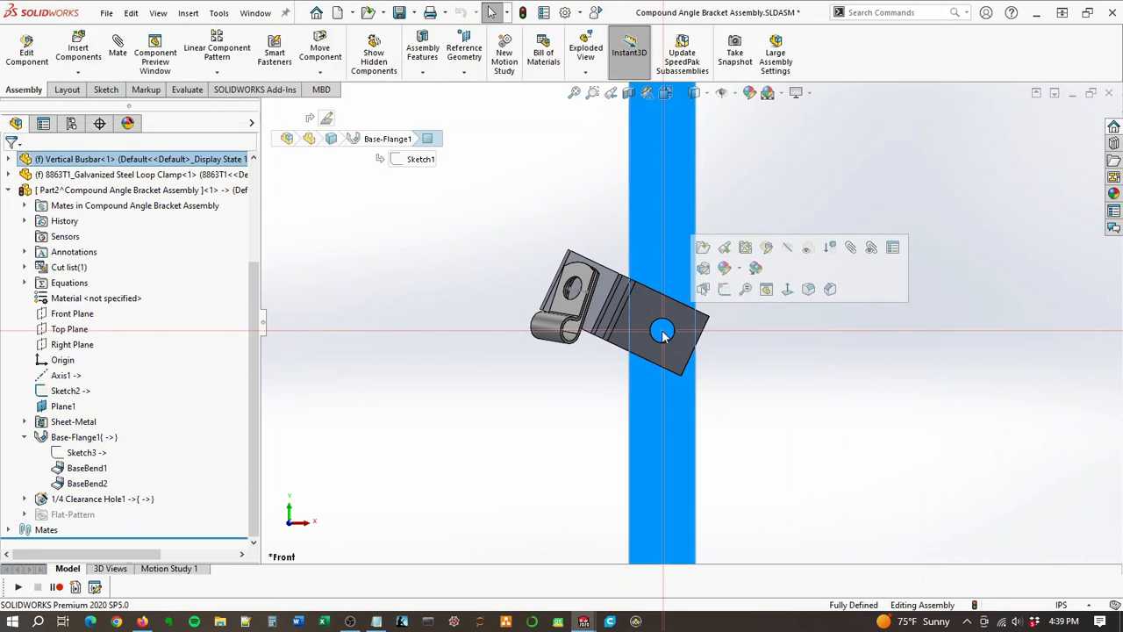
{"action": "left_click", "coordinate": [768, 249]}
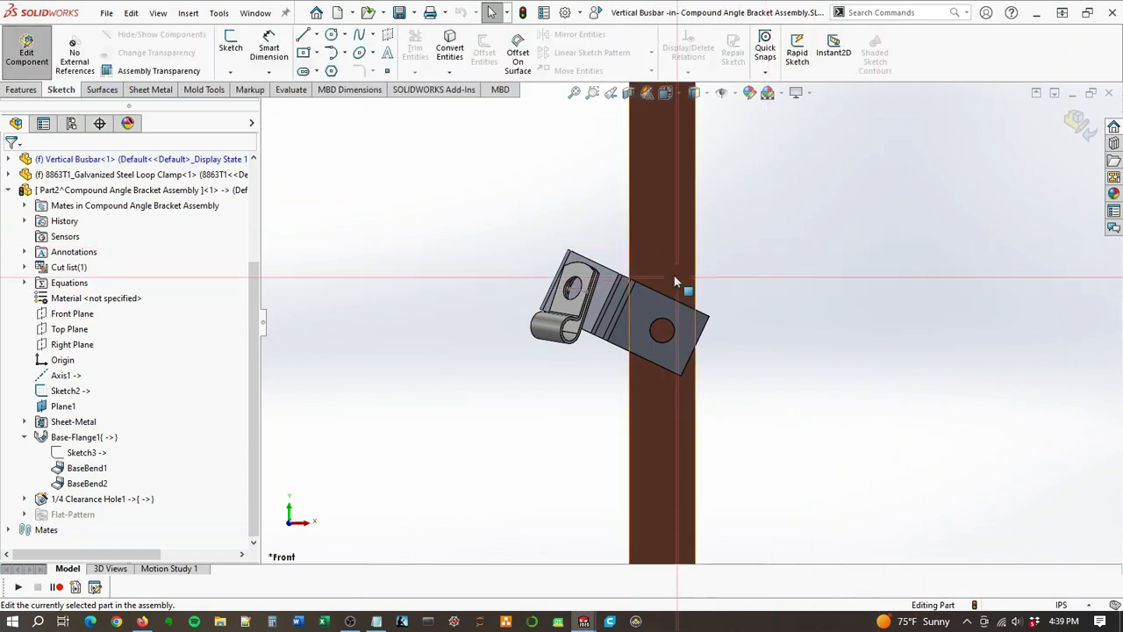
{"action": "left_click", "coordinate": [22, 89]}
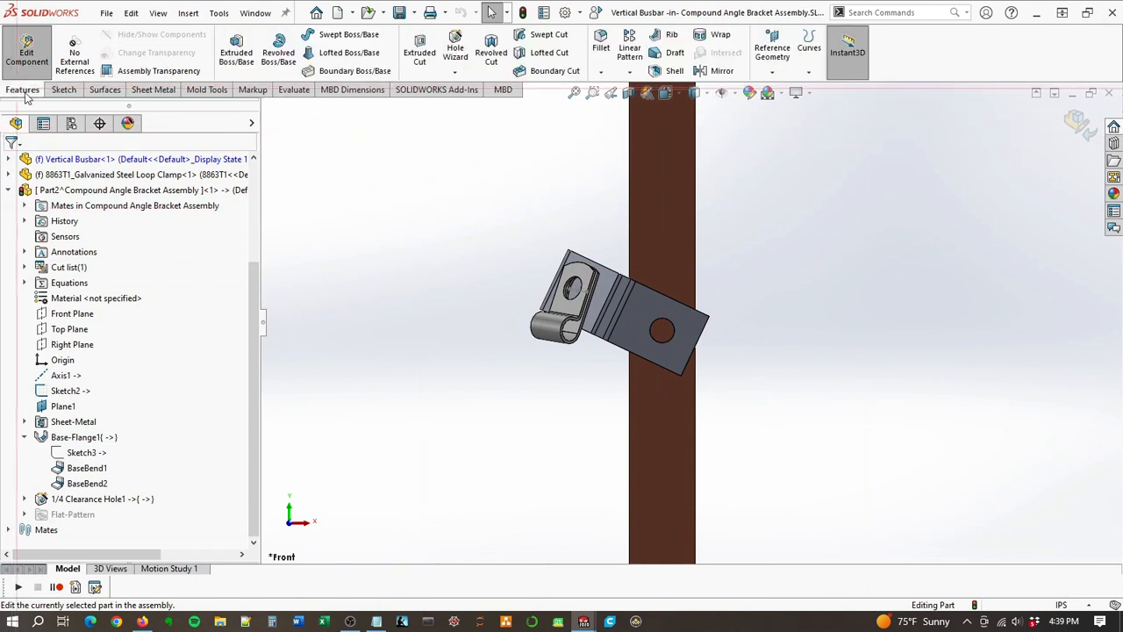
Step: Add a 1/4 loose-fit screw clearance hole to the busbar's front face, concentric with the bracket's existing hole
{"action": "left_click", "coordinate": [446, 56]}
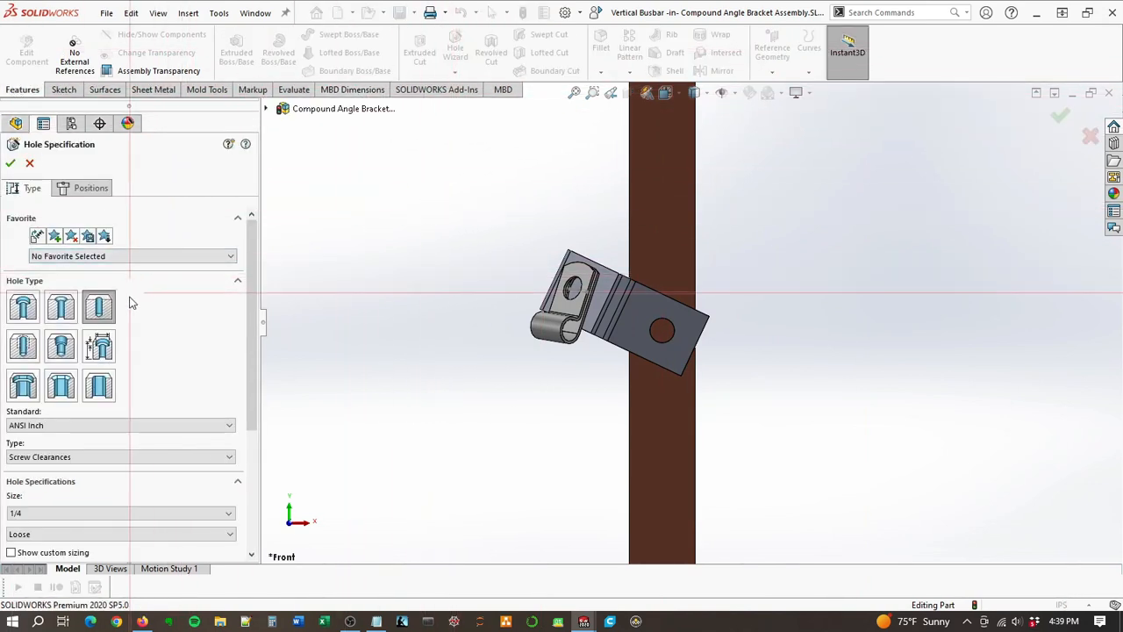
{"action": "left_click", "coordinate": [86, 190]}
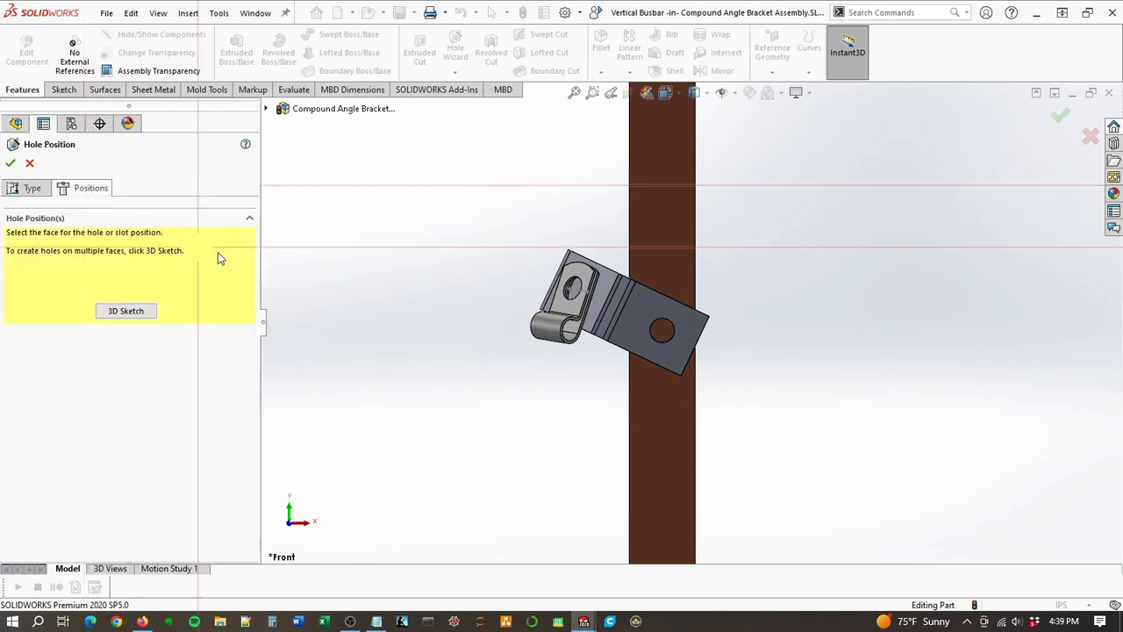
{"action": "left_click", "coordinate": [668, 247]}
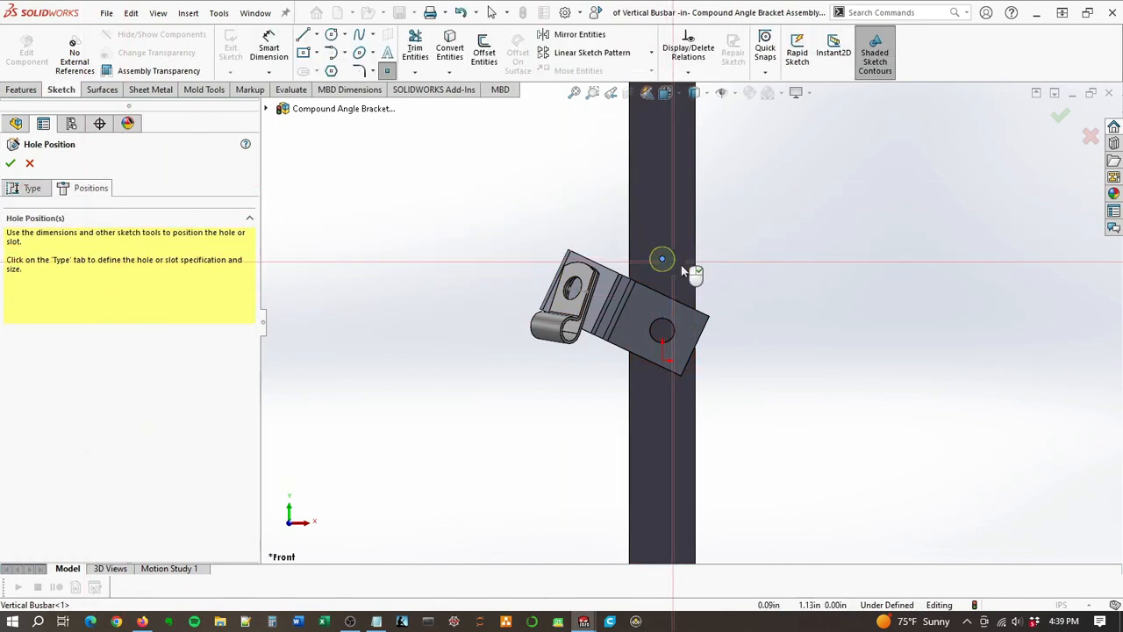
{"action": "left_click", "coordinate": [662, 260]}
{"action": "left_click", "coordinate": [662, 260]}
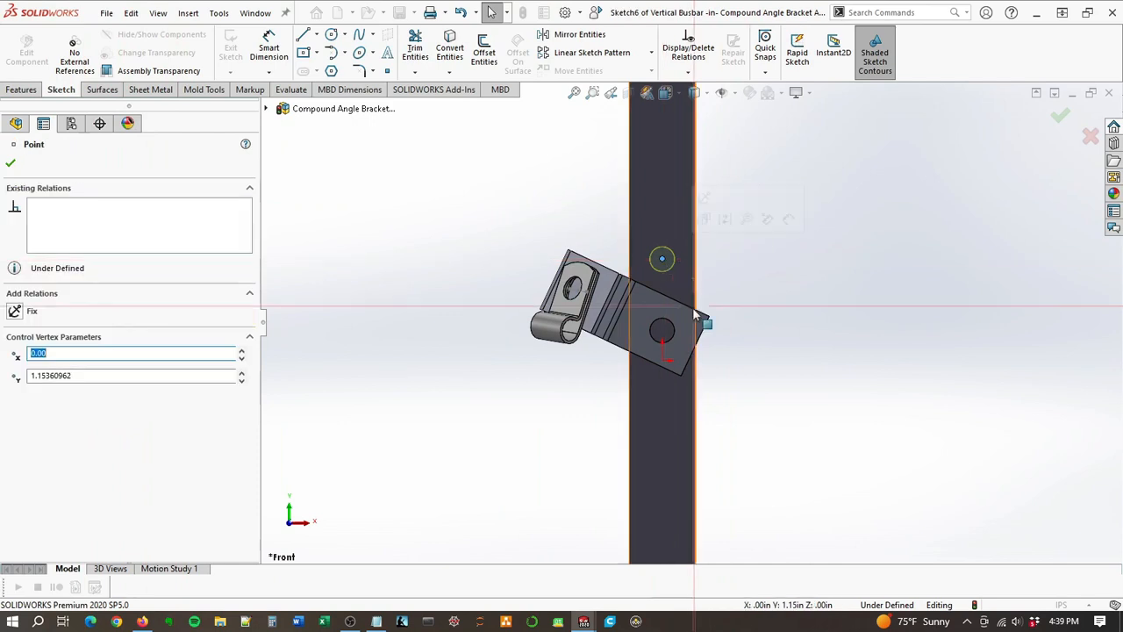
{"action": "left_click", "coordinate": [677, 338], "text": "ctrl"}
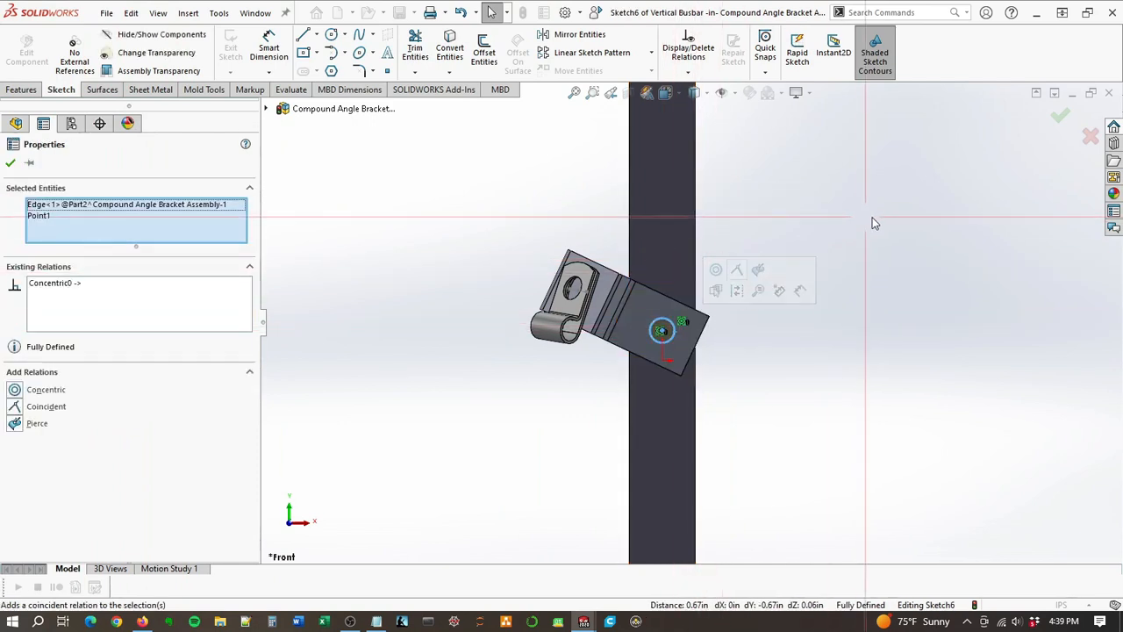
{"action": "left_click", "coordinate": [1061, 119]}
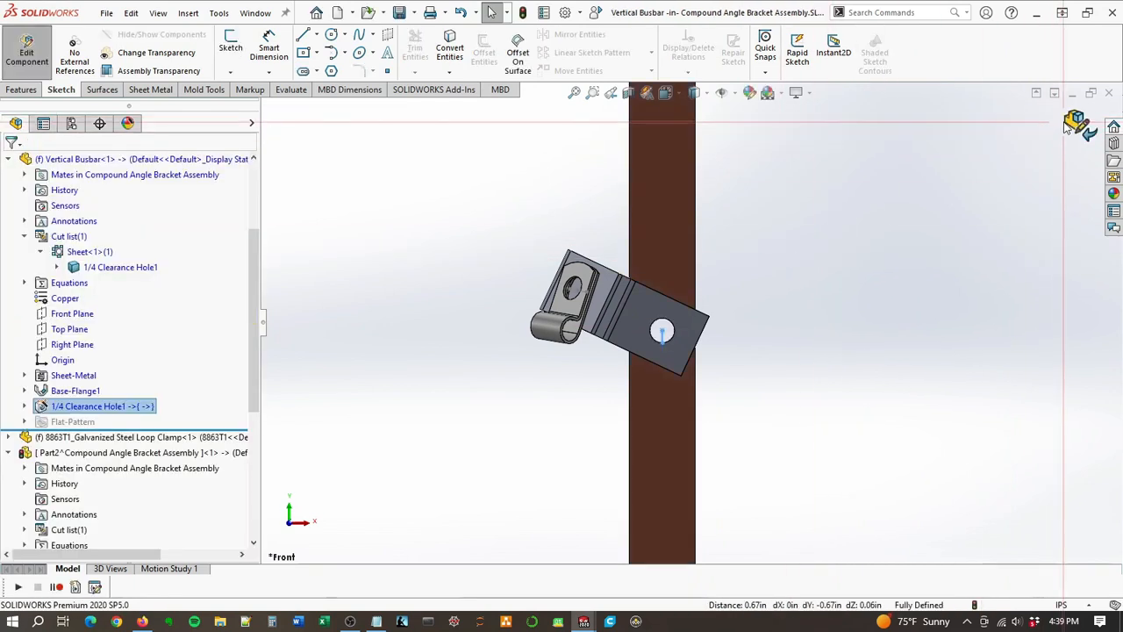
Step: Check the matching holes in busbar and bracket, and switch in-context editing to the compound angle bracket
{"action": "middle_click_drag", "start_coordinate": [791, 285], "coordinate": [593, 422]}
{"action": "mouse_move", "coordinate": [687, 351]}
{"action": "middle_mouse_down"}
{"action": "mouse_move", "coordinate": [770, 261]}
{"action": "mouse_move", "coordinate": [582, 407]}
{"action": "mouse_move", "coordinate": [669, 349]}
{"action": "middle_mouse_up"}
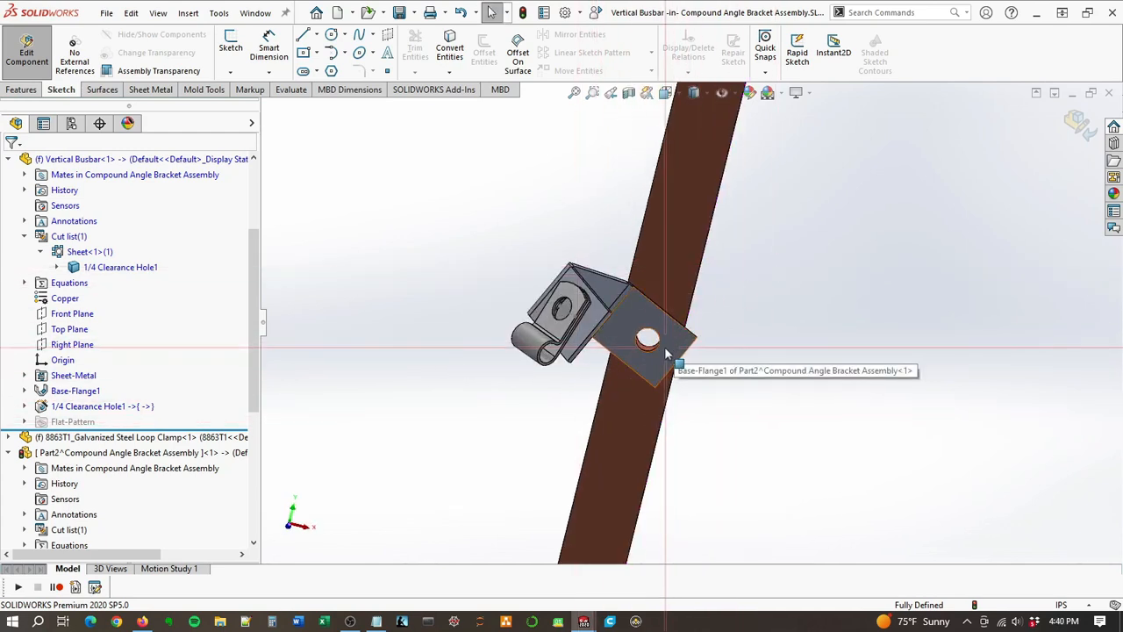
{"action": "scroll", "coordinate": [666, 354], "scroll_direction": "down", "scroll_amount": 2}
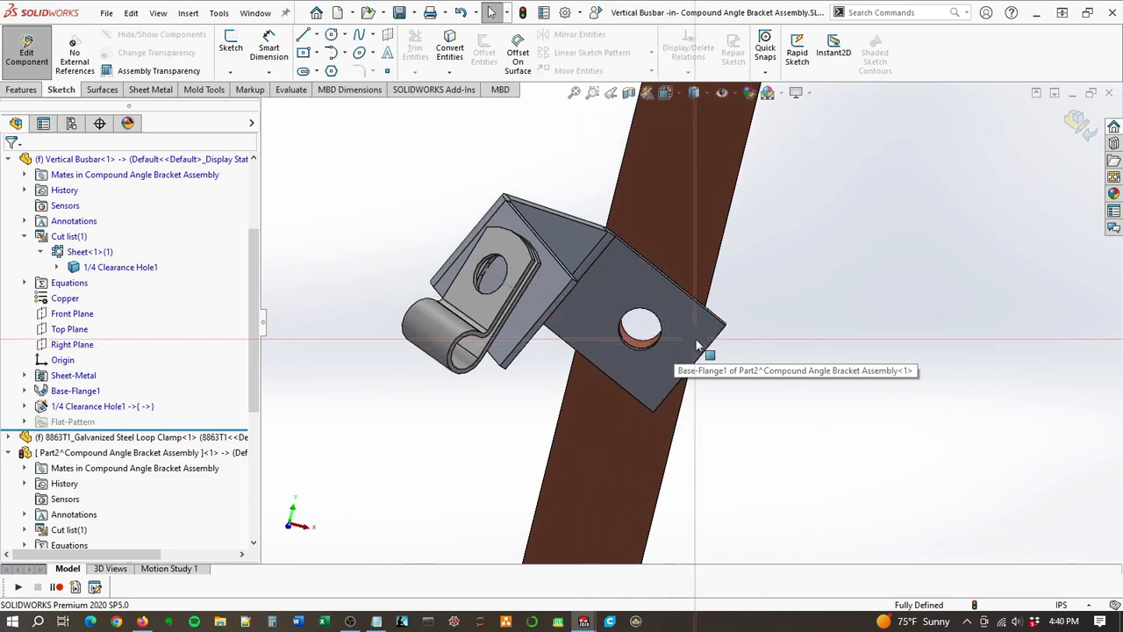
{"action": "middle_click_drag", "start_coordinate": [665, 346], "coordinate": [640, 356]}
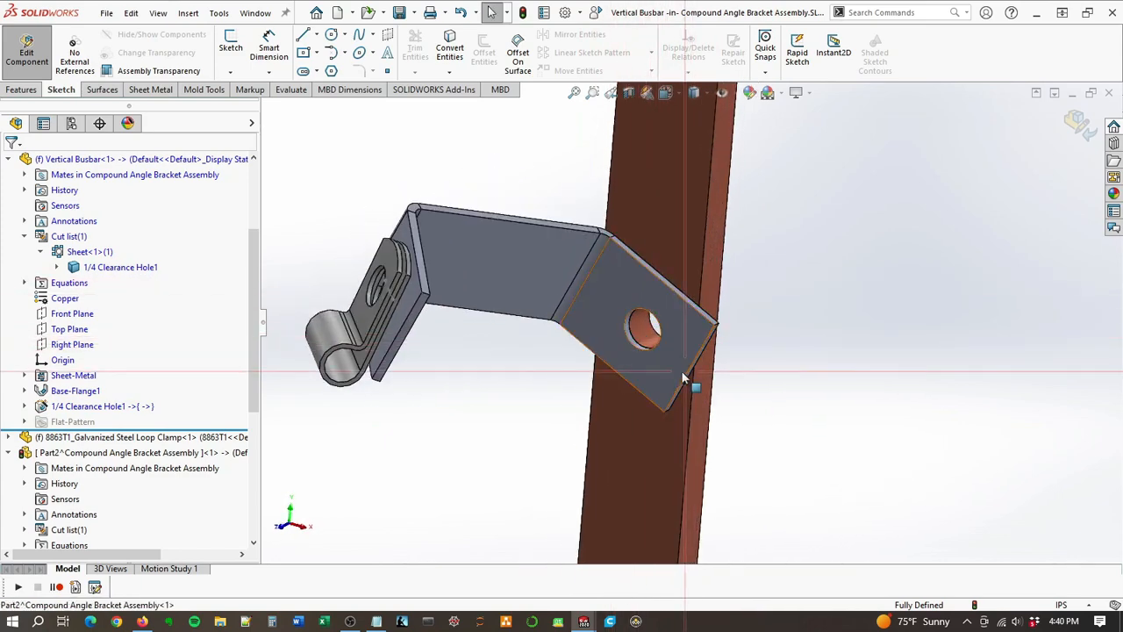
{"action": "middle_click_drag", "start_coordinate": [659, 393], "coordinate": [622, 389]}
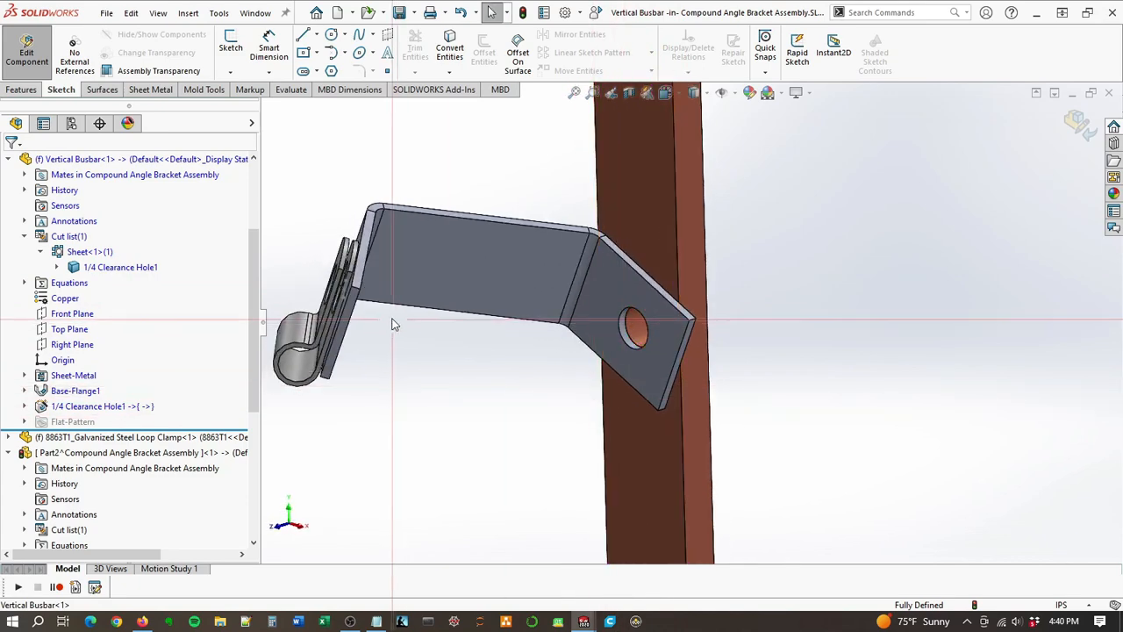
{"action": "scroll", "coordinate": [506, 295], "scroll_direction": "up", "scroll_amount": 3}
{"action": "mouse_move", "coordinate": [514, 301]}
{"action": "middle_mouse_down"}
{"action": "mouse_move", "coordinate": [431, 205]}
{"action": "mouse_move", "coordinate": [515, 314]}
{"action": "middle_mouse_up"}
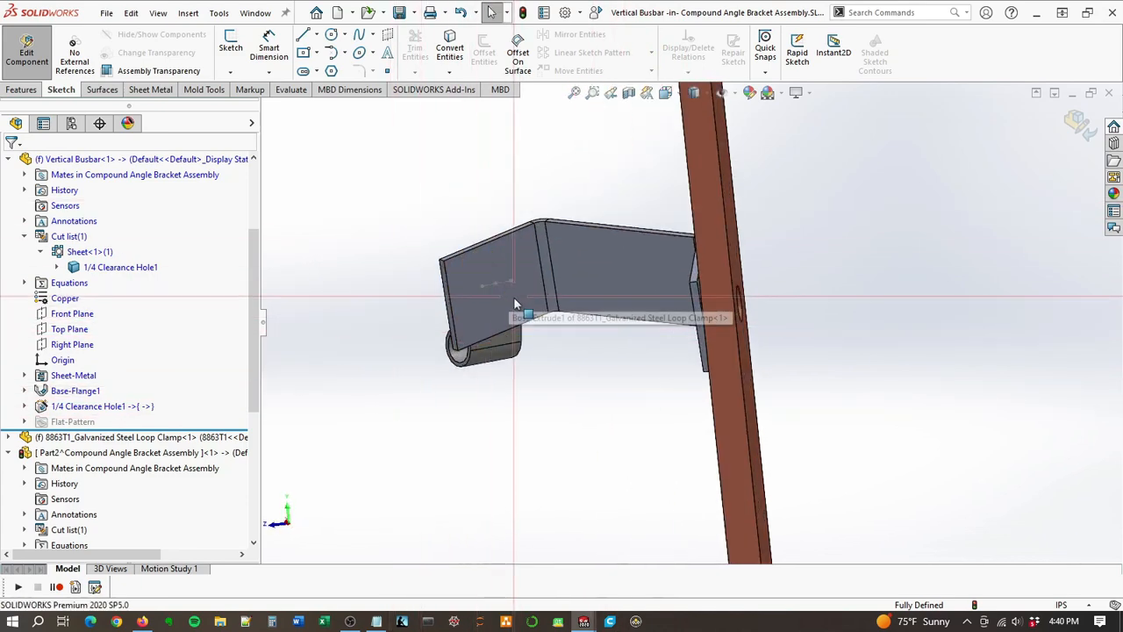
{"action": "left_click", "coordinate": [509, 310]}
{"action": "right_click", "coordinate": [528, 303]}
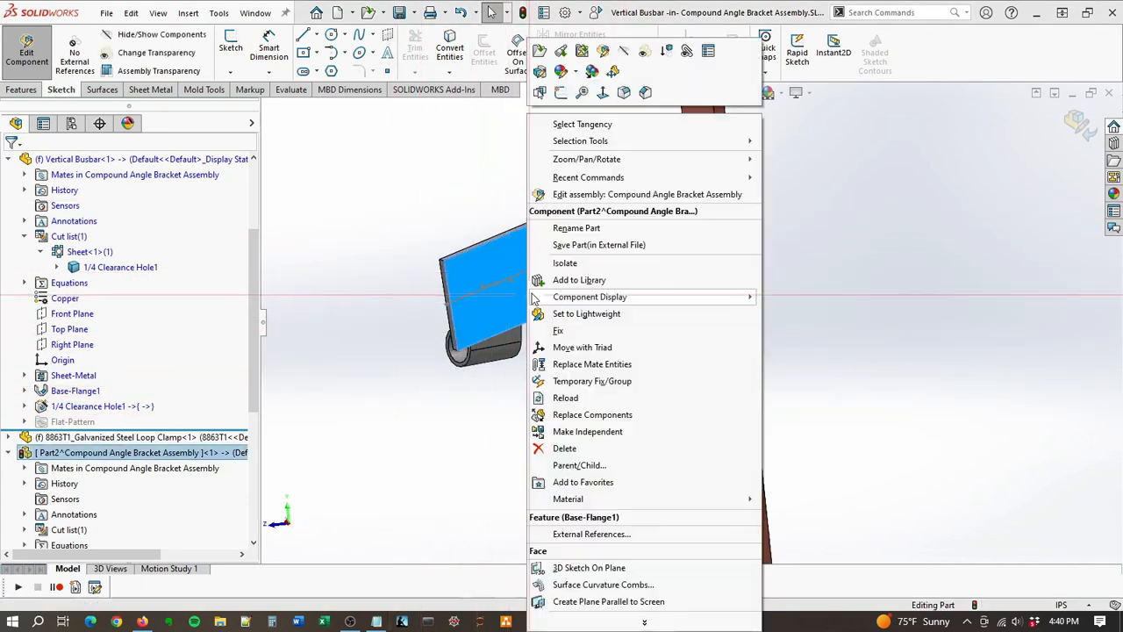
{"action": "left_click", "coordinate": [560, 51]}
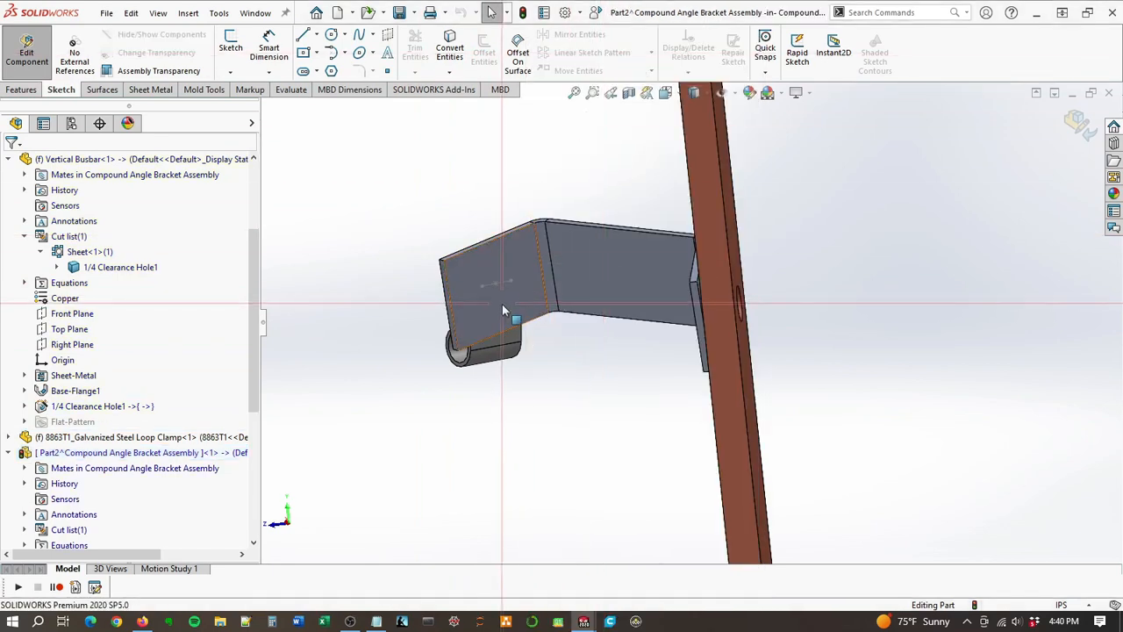
Step: Place a 1/4 loose-fit screw clearance hole with the Through All end condition on the back face of the clamp flange
{"action": "left_click", "coordinate": [518, 277]}
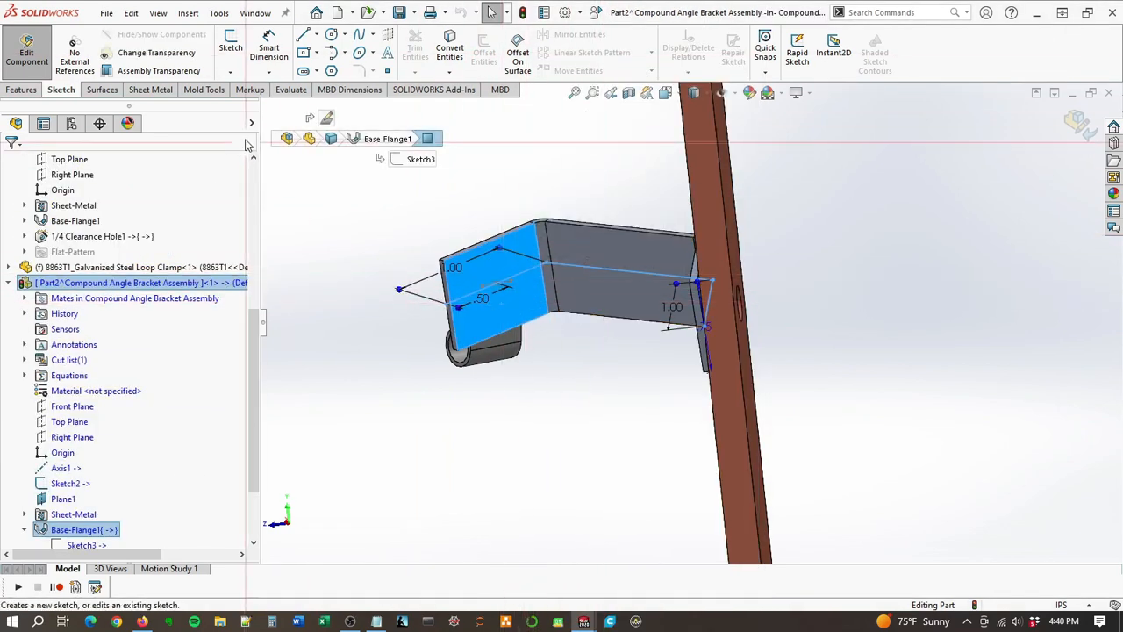
{"action": "left_click", "coordinate": [24, 90]}
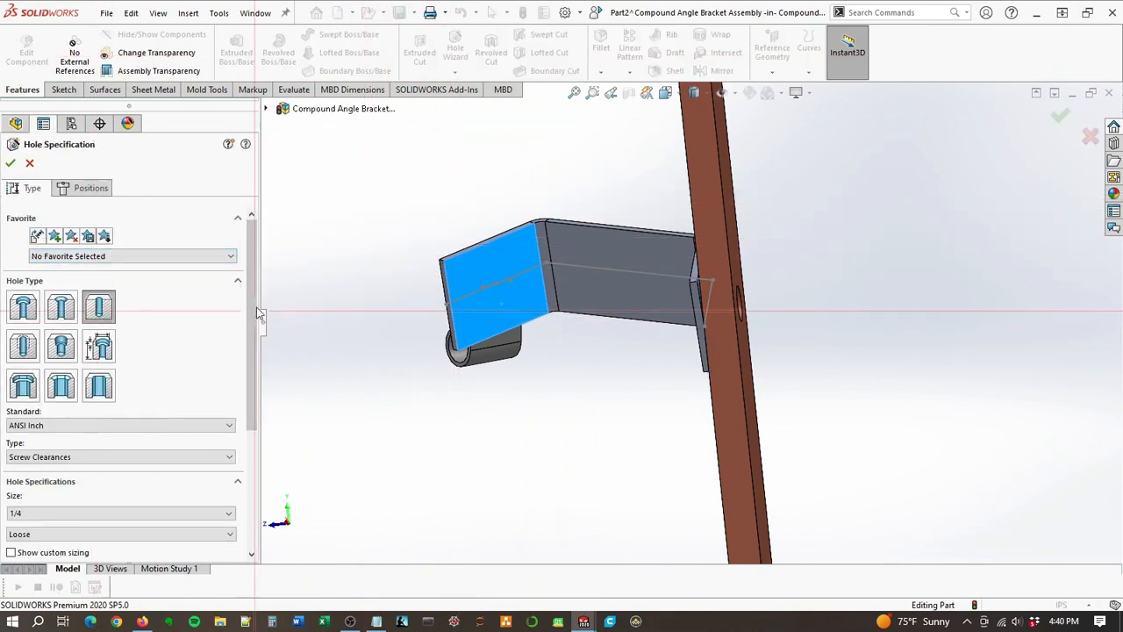
{"action": "scroll", "coordinate": [106, 351], "scroll_direction": "down", "scroll_amount": 3}
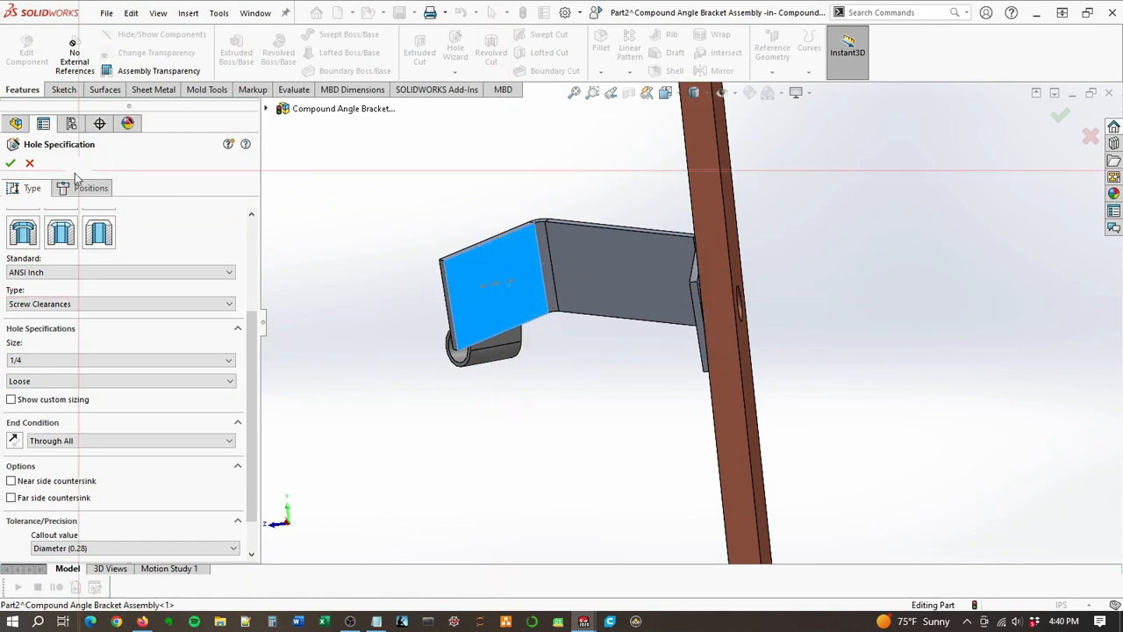
{"action": "left_click", "coordinate": [497, 305]}
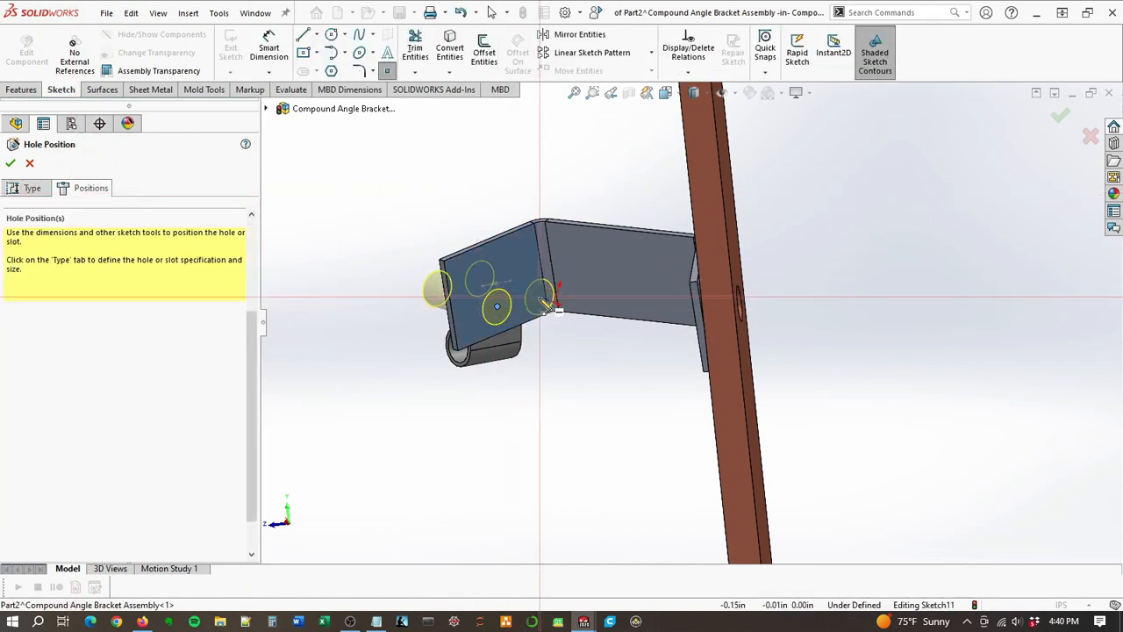
Step: Make the hole's center point coincident with the Sketch2 point on the clamp flange and complete the hole
{"action": "left_click", "coordinate": [495, 286]}
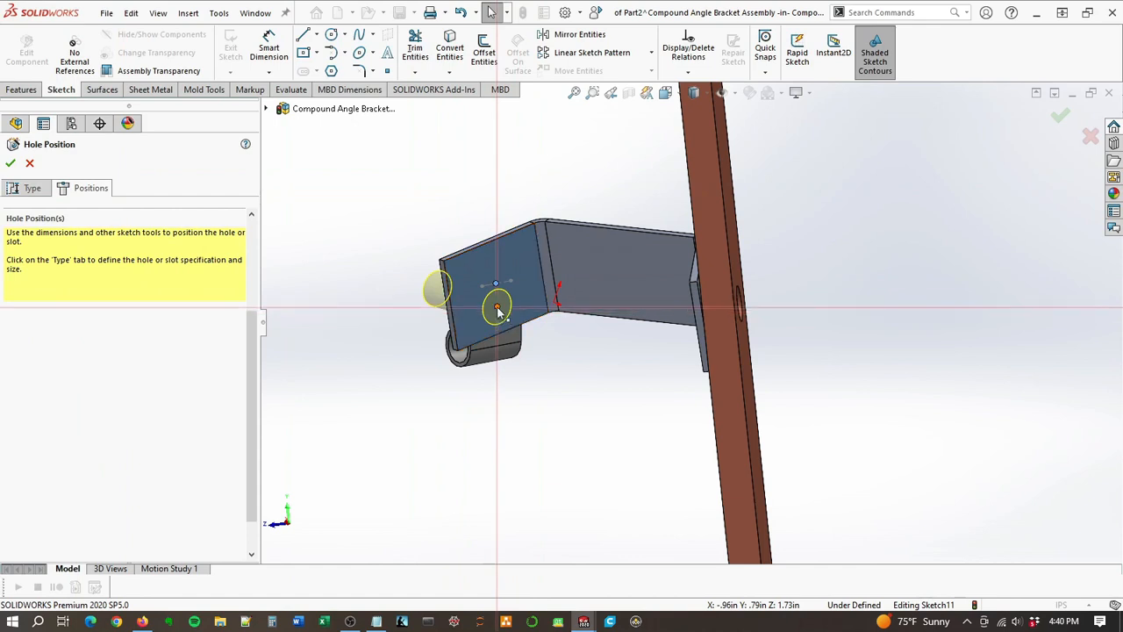
{"action": "left_click", "coordinate": [498, 308], "text": "ctrl"}
{"action": "left_click", "coordinate": [580, 246]}
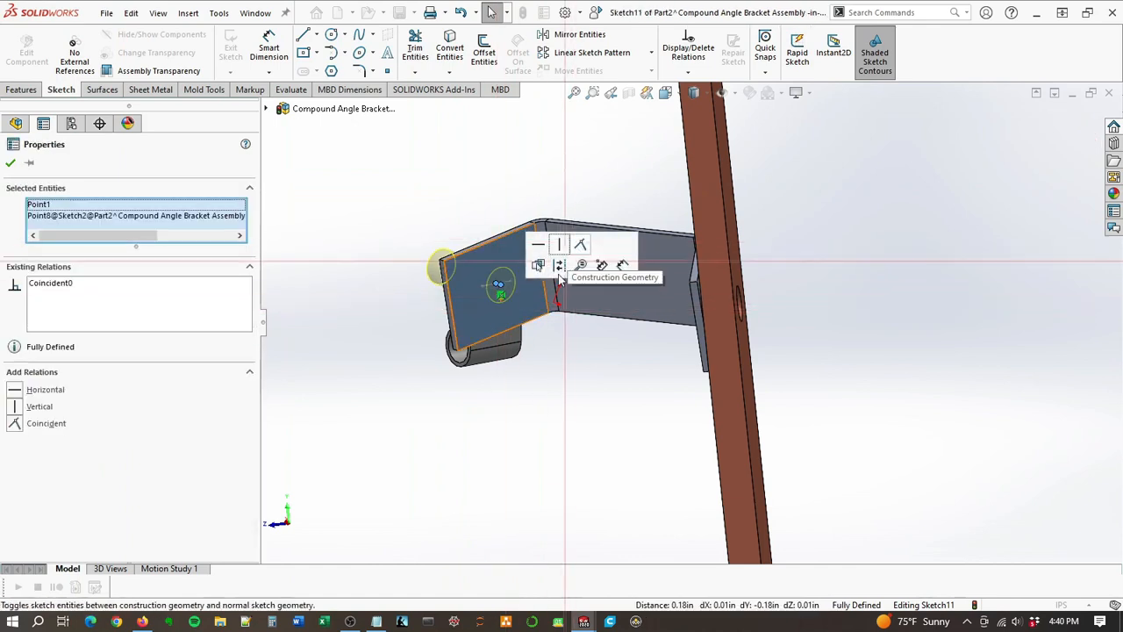
{"action": "left_click", "coordinate": [10, 163]}
{"action": "left_click", "coordinate": [11, 163]}
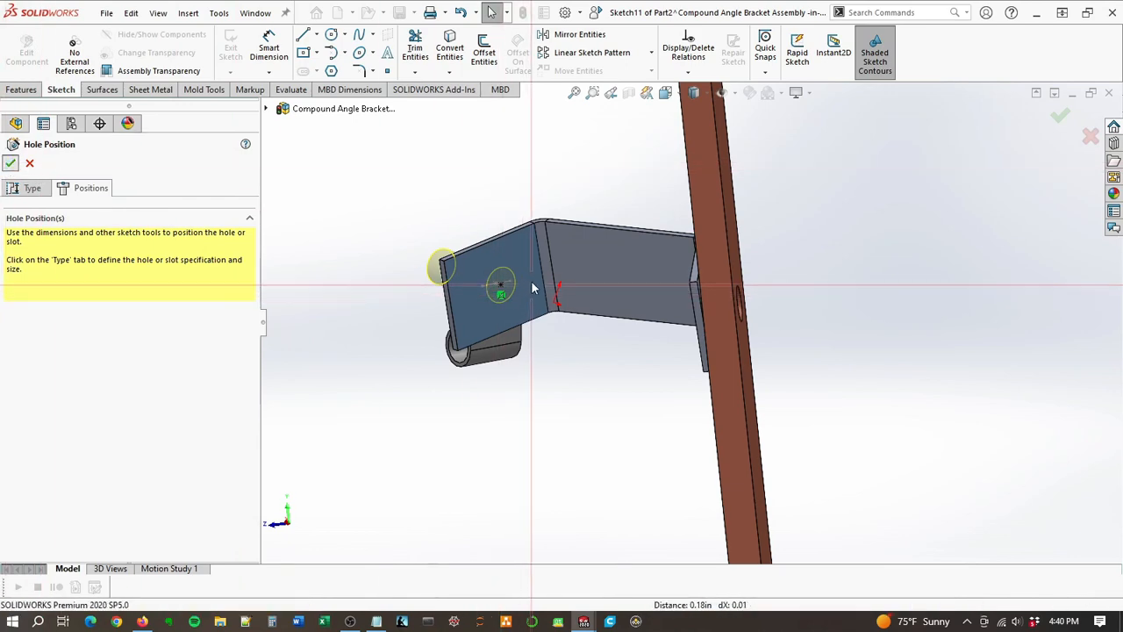
Step: Inspect the bracket's clamp and busbar holes from several angles and finish editing the bracket in context
{"action": "middle_click_drag", "start_coordinate": [564, 266], "coordinate": [621, 415]}
{"action": "left_click", "coordinate": [622, 410]}
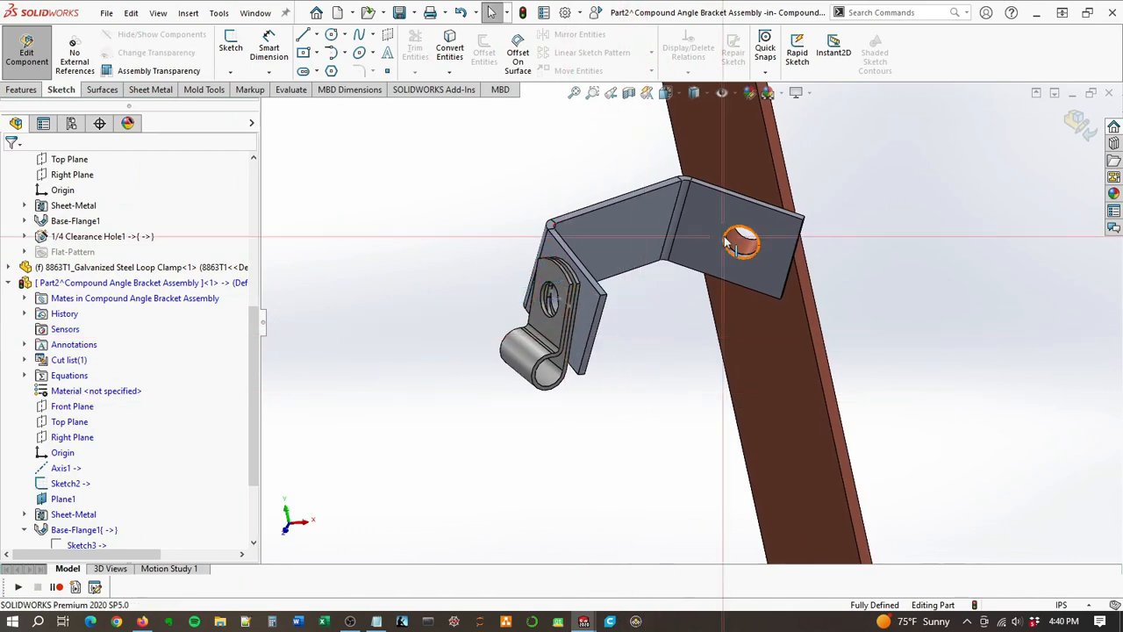
{"action": "middle_click_drag", "start_coordinate": [778, 271], "coordinate": [813, 218]}
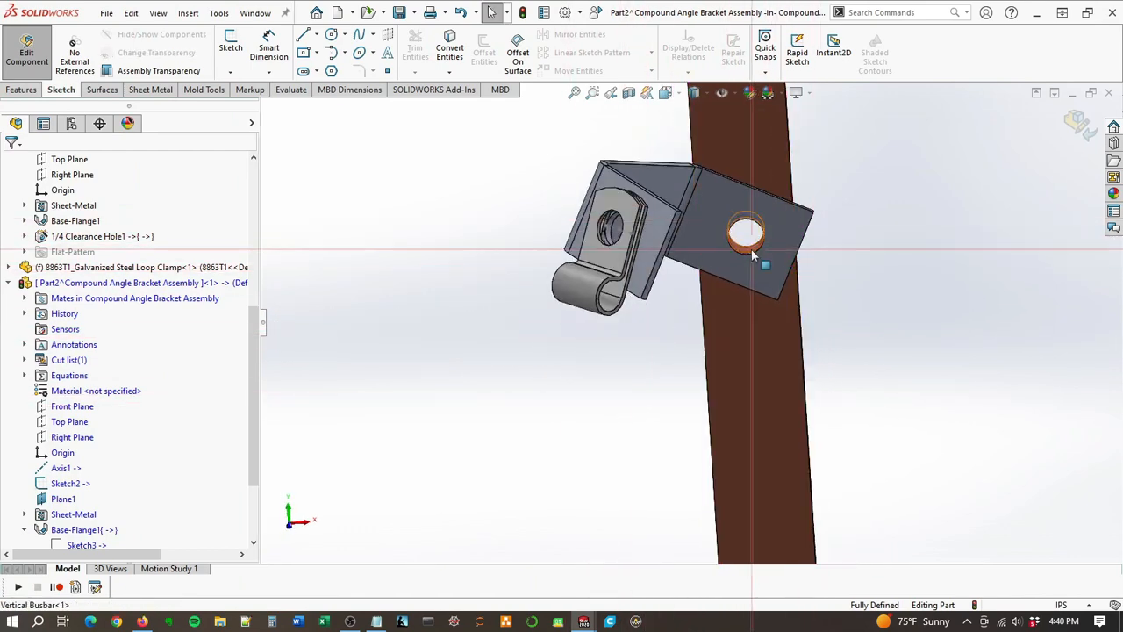
{"action": "middle_click_drag", "start_coordinate": [665, 255], "coordinate": [753, 195]}
{"action": "scroll", "coordinate": [753, 242], "scroll_direction": "up", "scroll_amount": 6}
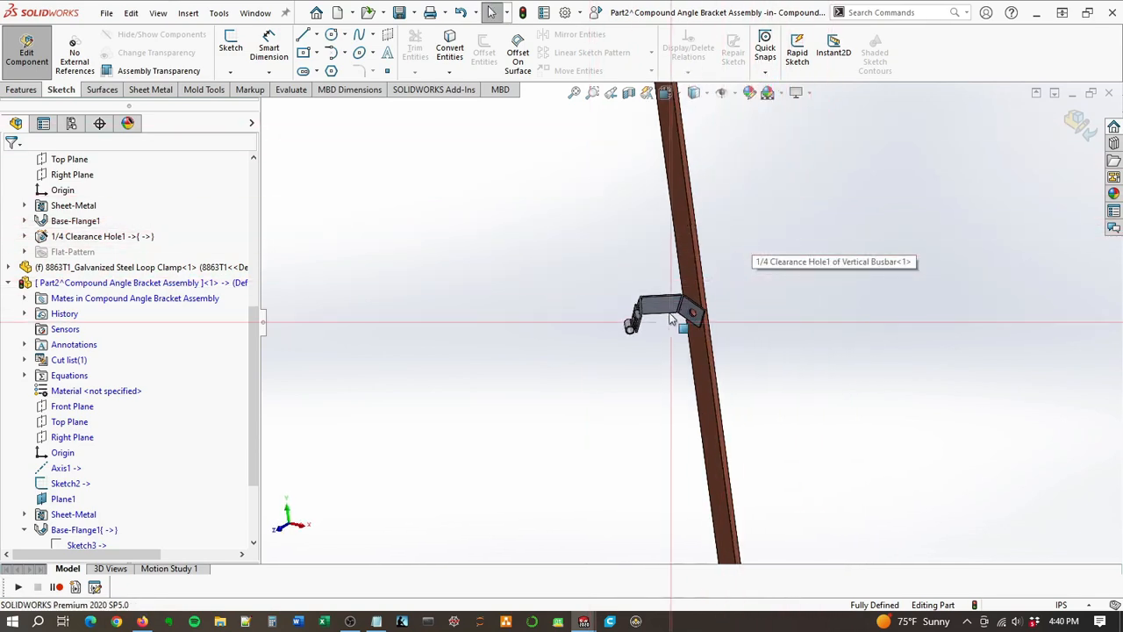
{"action": "scroll", "coordinate": [684, 309], "scroll_direction": "down", "scroll_amount": 5}
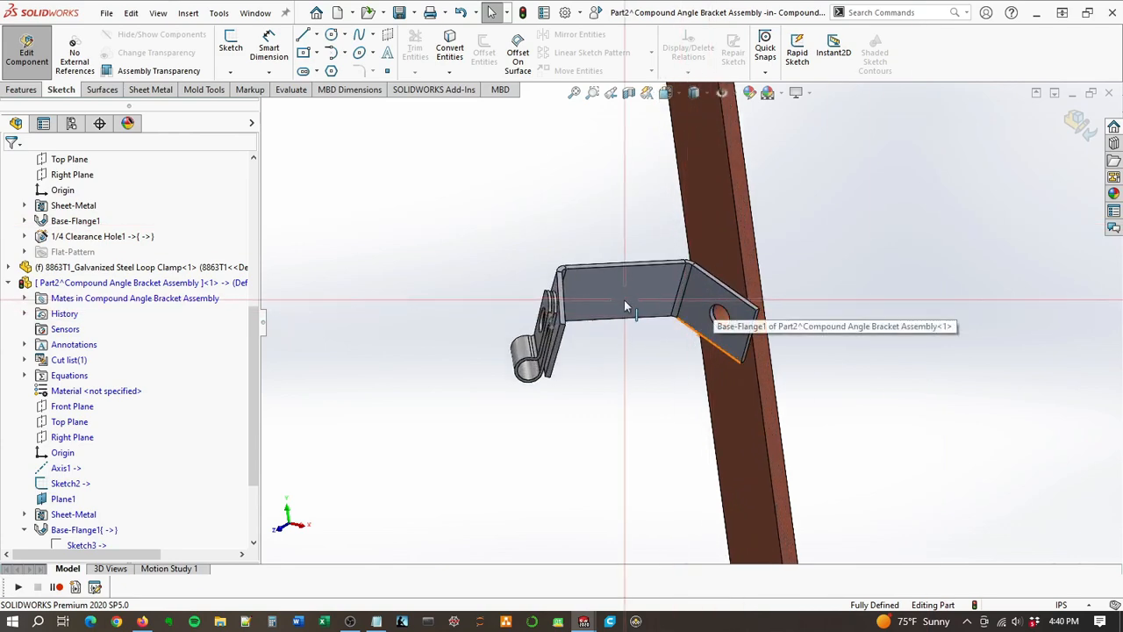
{"action": "left_click", "coordinate": [1078, 125]}
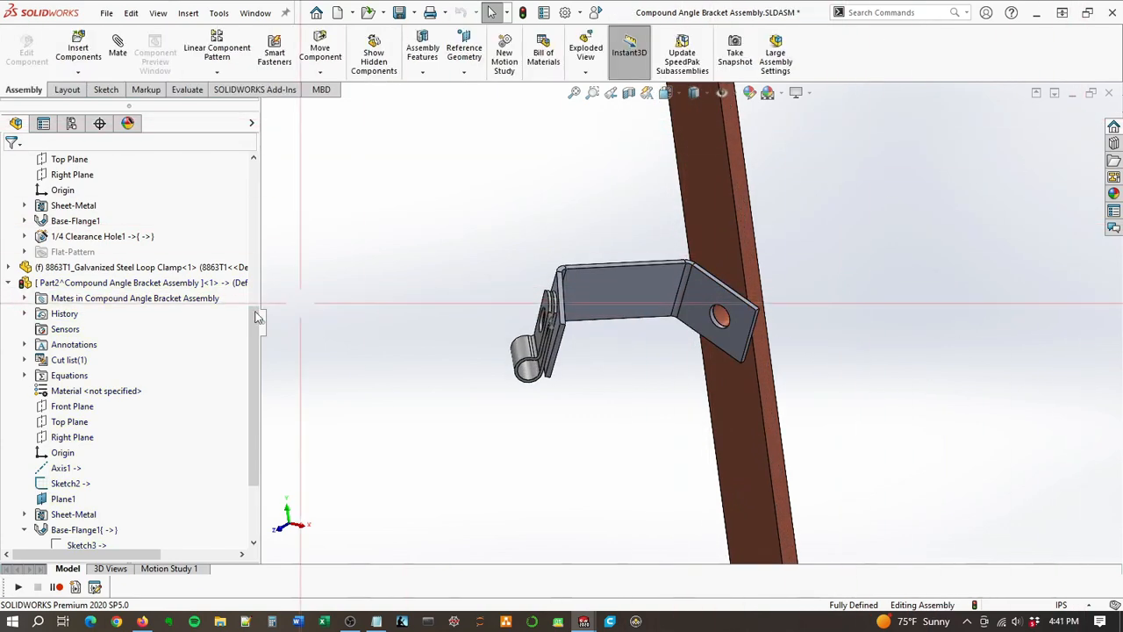
Step: Start saving the in-context bracket part, Part2, to an external file
{"action": "right_click", "coordinate": [85, 285]}
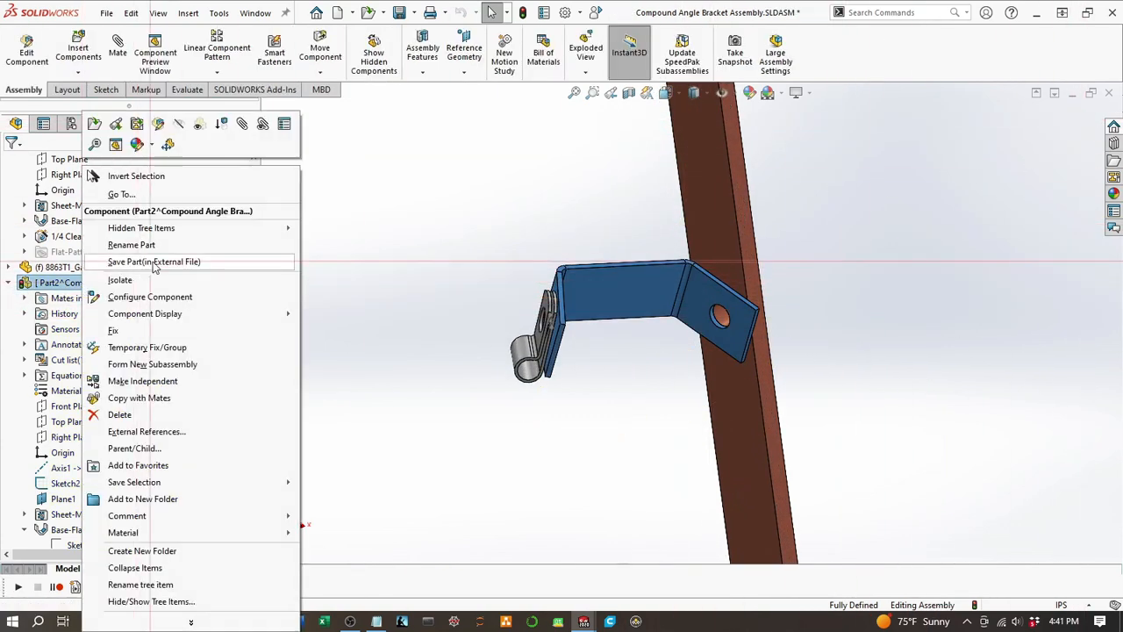
{"action": "left_click", "coordinate": [153, 262]}
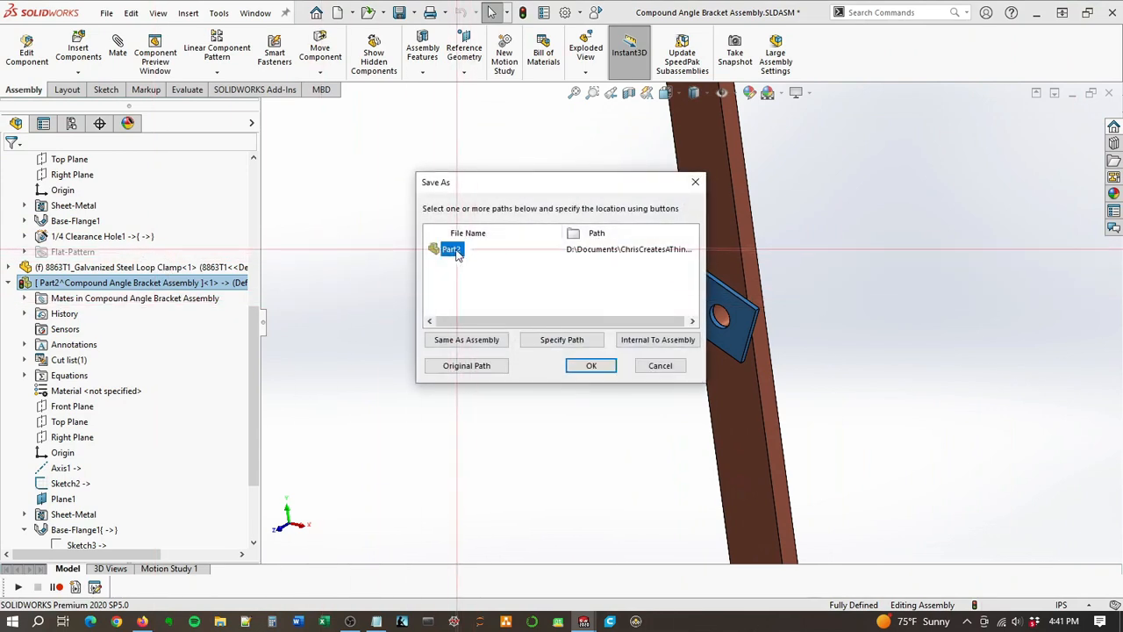
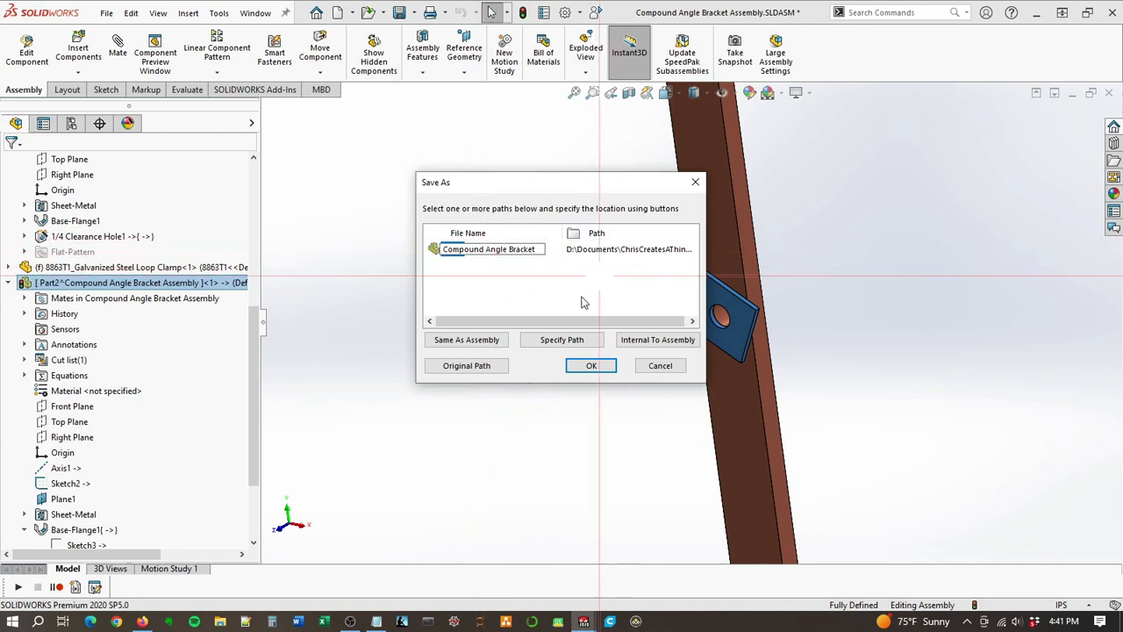
Step: Save the bracket externally as Compound Angle Bracket in the Compound Angle Bracket project folder and clear the selection
{"action": "left_click", "coordinate": [562, 340]}
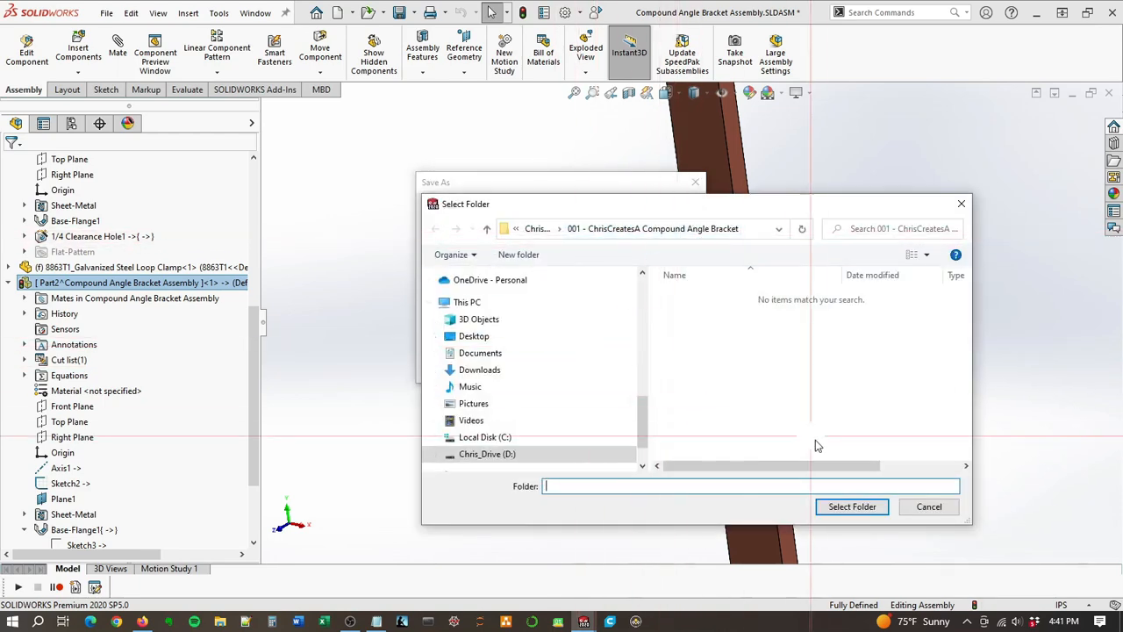
{"action": "left_click", "coordinate": [825, 505]}
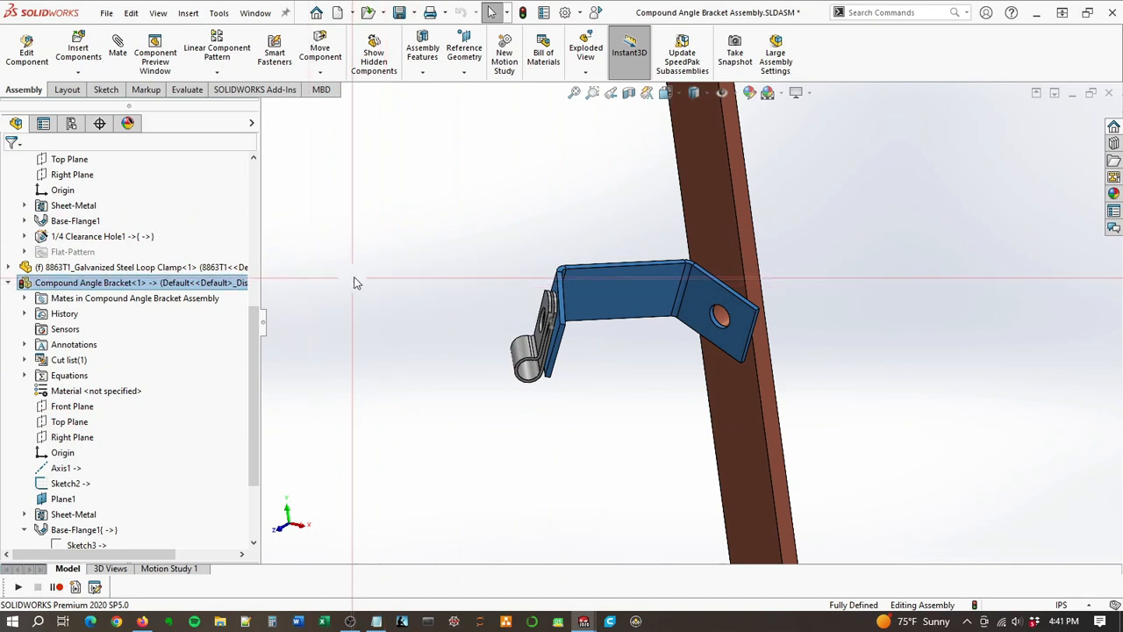
{"action": "right_click", "coordinate": [353, 284]}
{"action": "left_click", "coordinate": [308, 284]}
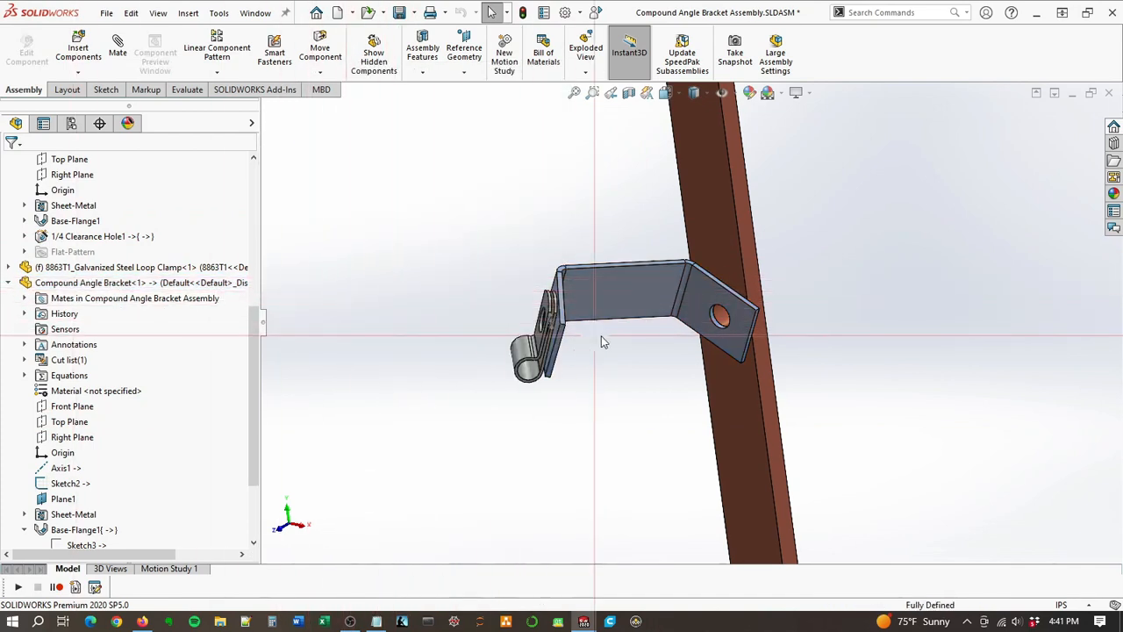
Step: Float the fixed 8863T1 galvanized steel loop clamp so it can move freely in the assembly
{"action": "left_click_drag", "start_coordinate": [645, 317], "coordinate": [725, 349]}
{"action": "scroll", "coordinate": [724, 344], "scroll_direction": "up", "scroll_amount": 3}
{"action": "middle_click_drag", "start_coordinate": [709, 324], "coordinate": [667, 360]}
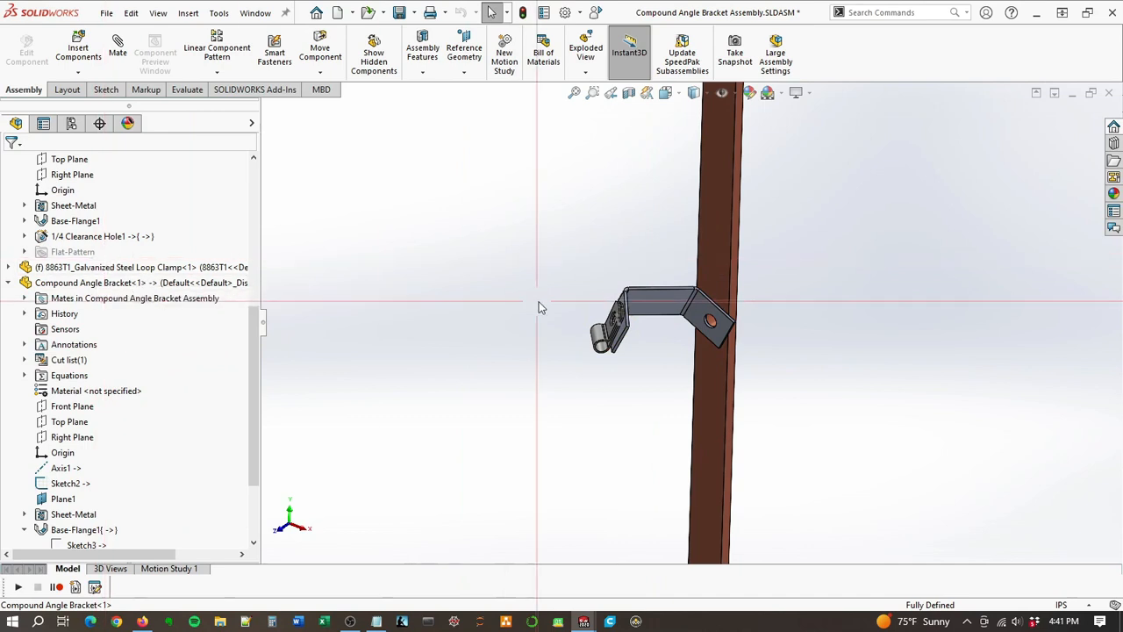
{"action": "left_click_drag", "start_coordinate": [701, 309], "coordinate": [700, 354]}
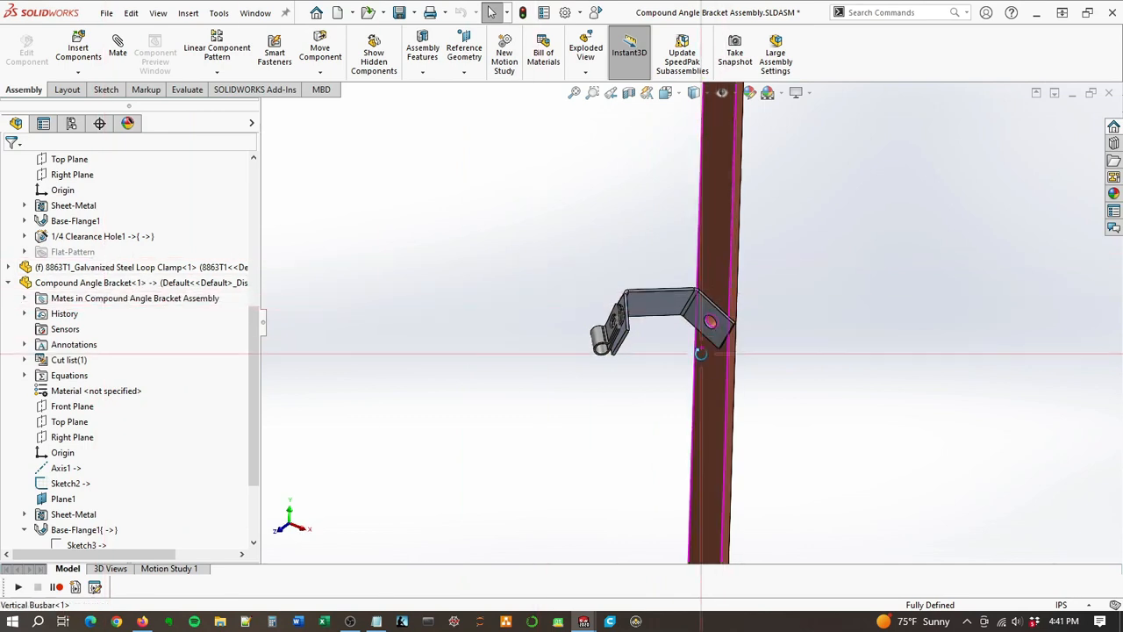
{"action": "left_click", "coordinate": [78, 270]}
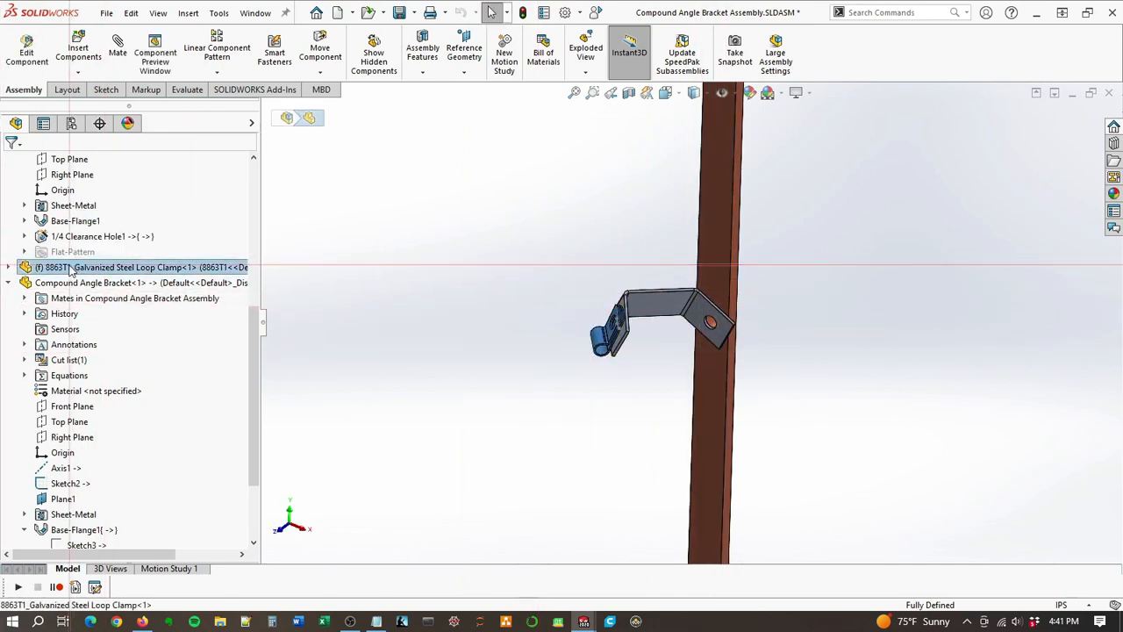
{"action": "right_click", "coordinate": [77, 271]}
{"action": "mouse_move", "coordinate": [141, 336]}
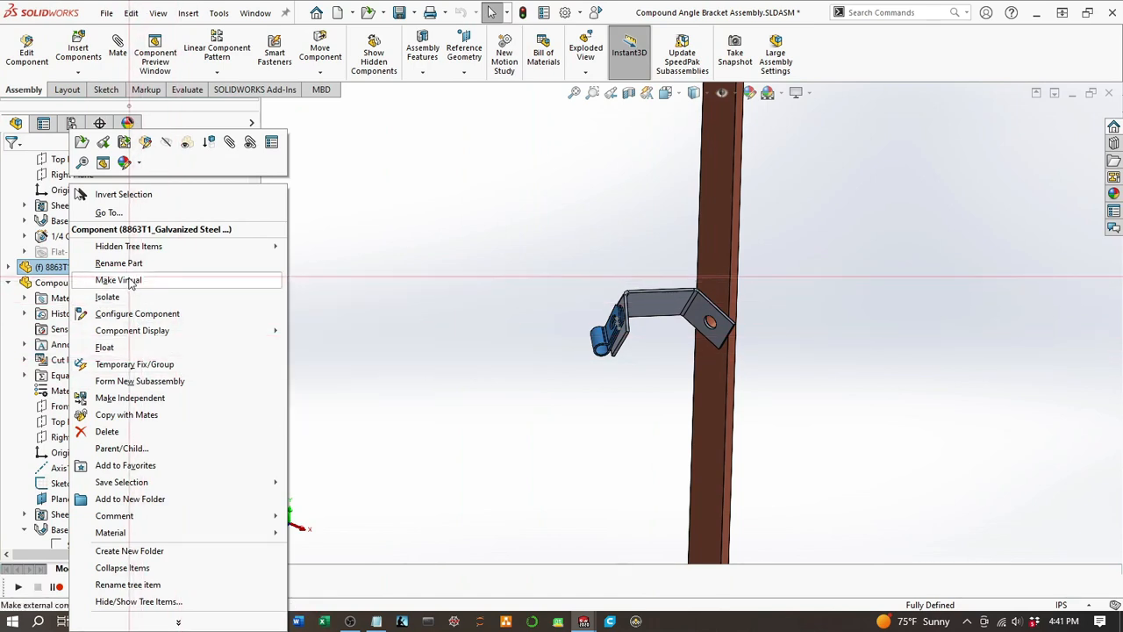
{"action": "left_click", "coordinate": [104, 348]}
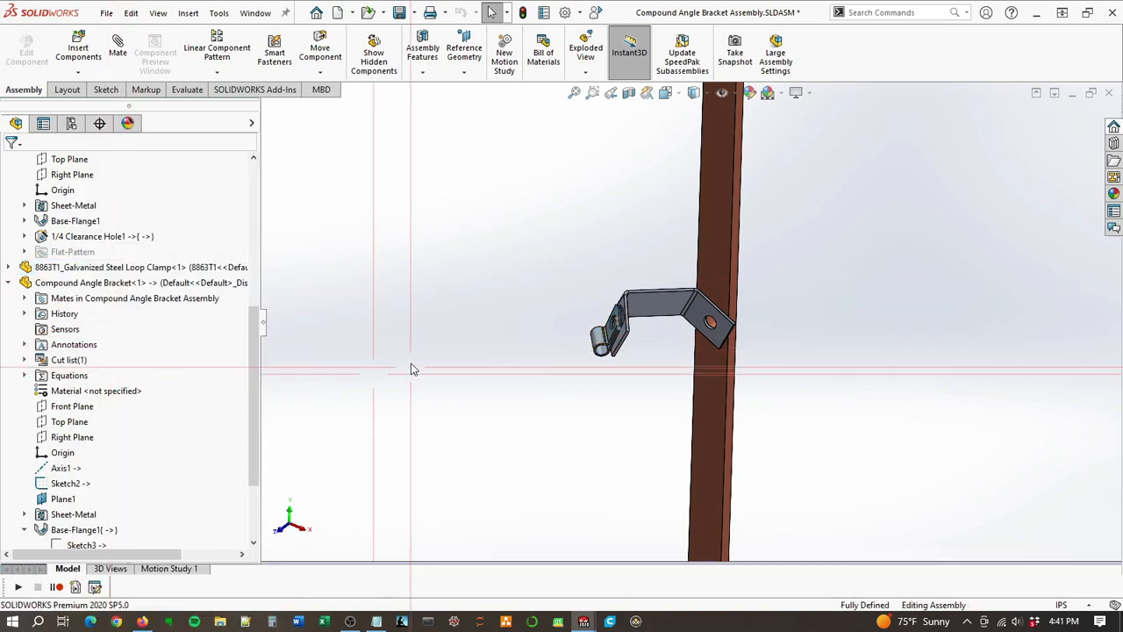
Step: Reorient the floating loop clamp in two passes, rebuilding the assembly so the bracket follows its new angle
{"action": "scroll", "coordinate": [610, 351], "scroll_direction": "down", "scroll_amount": 4}
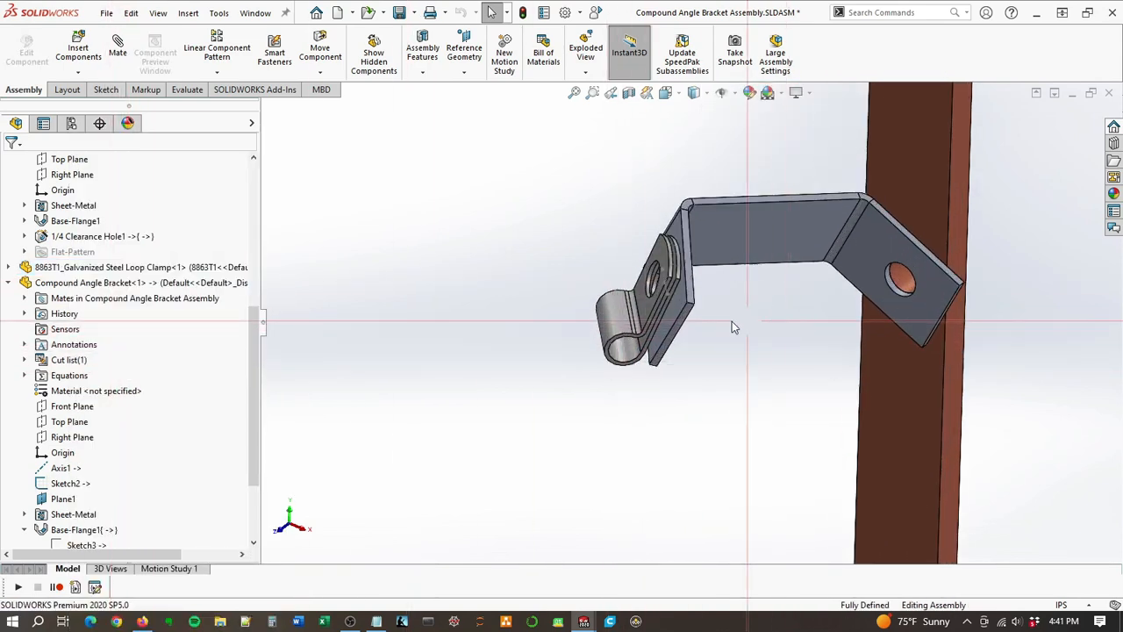
{"action": "mouse_move", "coordinate": [649, 315]}
{"action": "left_mouse_down"}
{"action": "mouse_move", "coordinate": [664, 325]}
{"action": "mouse_move", "coordinate": [657, 394]}
{"action": "mouse_move", "coordinate": [617, 314]}
{"action": "mouse_move", "coordinate": [698, 300]}
{"action": "mouse_move", "coordinate": [640, 313]}
{"action": "mouse_move", "coordinate": [654, 315]}
{"action": "left_mouse_up"}
{"action": "key", "text": "Escape"}
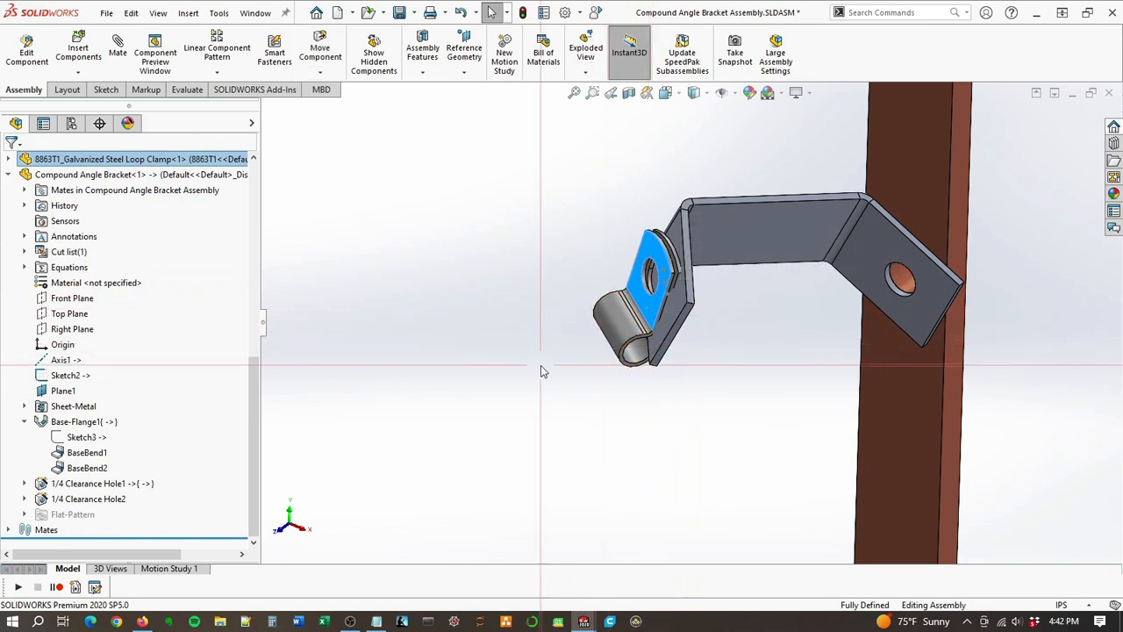
{"action": "key", "text": "ctrl+z"}
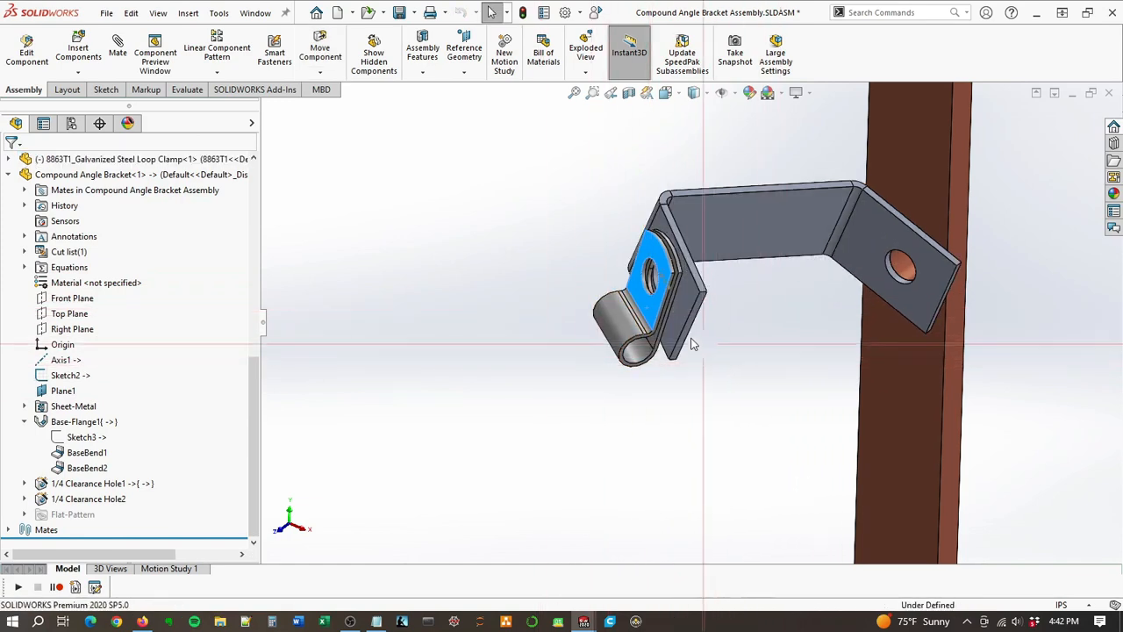
{"action": "scroll", "coordinate": [689, 343], "scroll_direction": "up", "scroll_amount": 1}
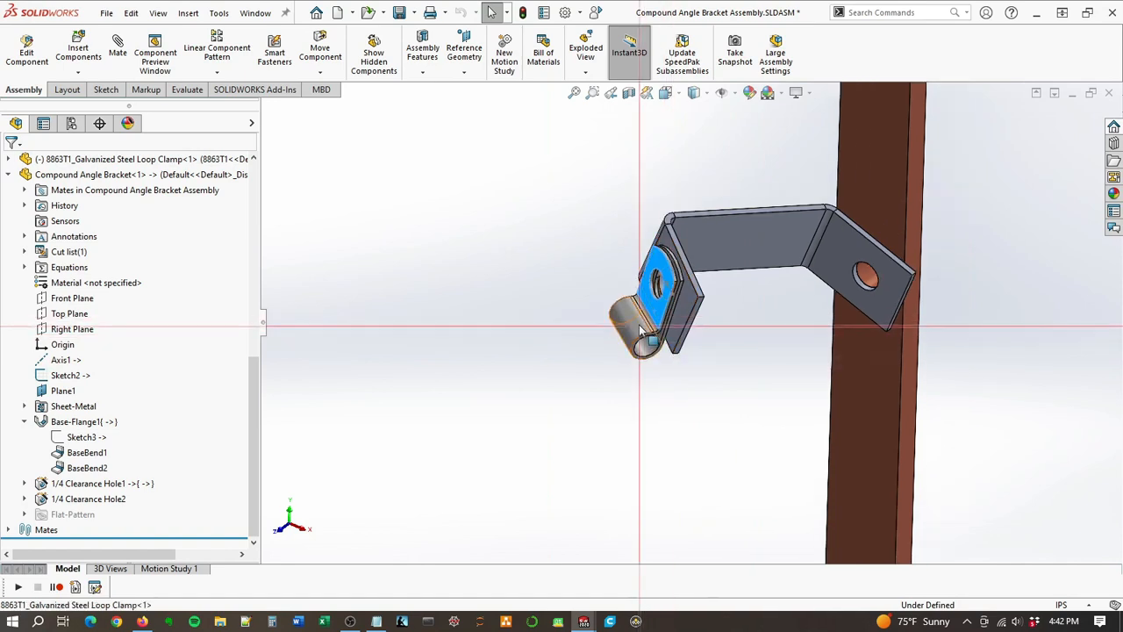
{"action": "left_click_drag", "start_coordinate": [643, 332], "coordinate": [646, 395]}
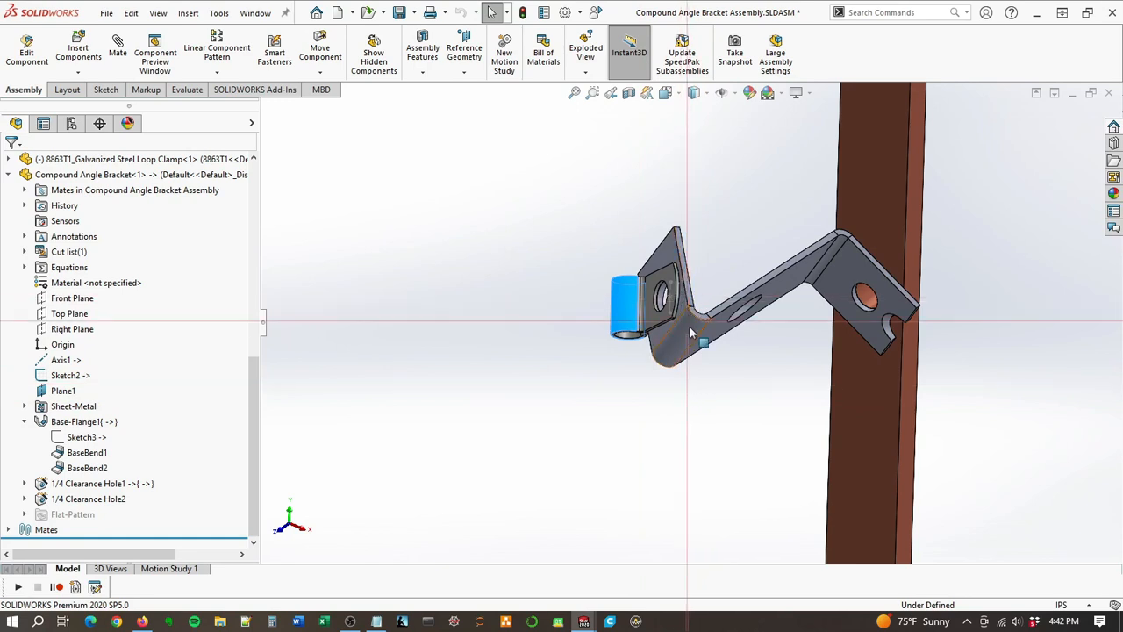
Step: Change the end condition of the clamp flange's 1/4 clearance hole to Up To Next
{"action": "left_click", "coordinate": [96, 498]}
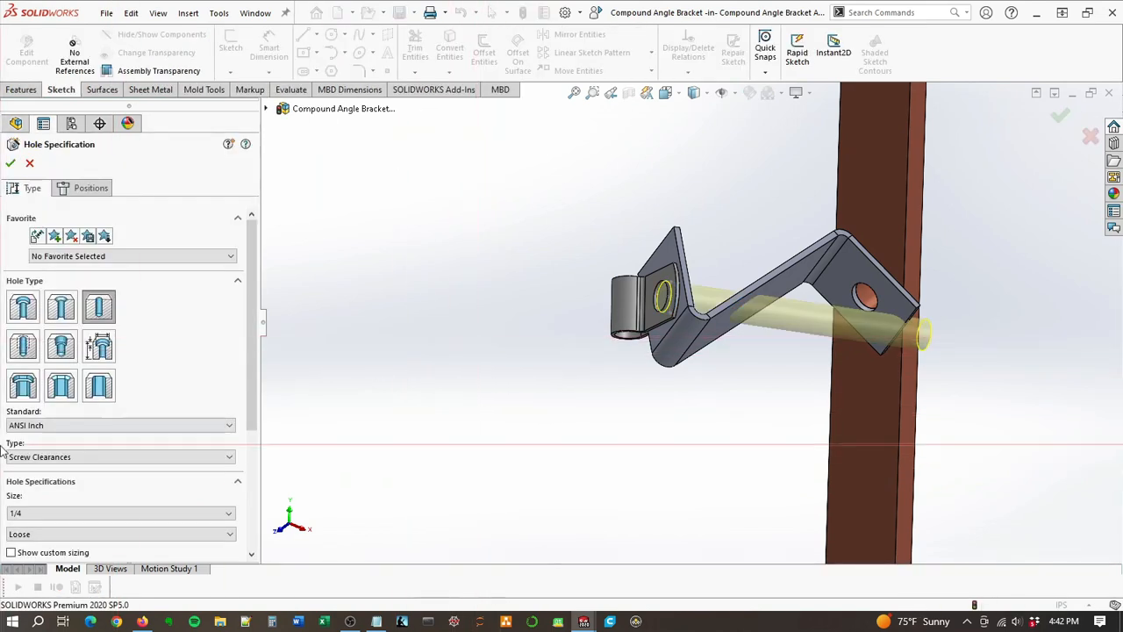
{"action": "scroll", "coordinate": [254, 383], "scroll_direction": "down", "scroll_amount": 5}
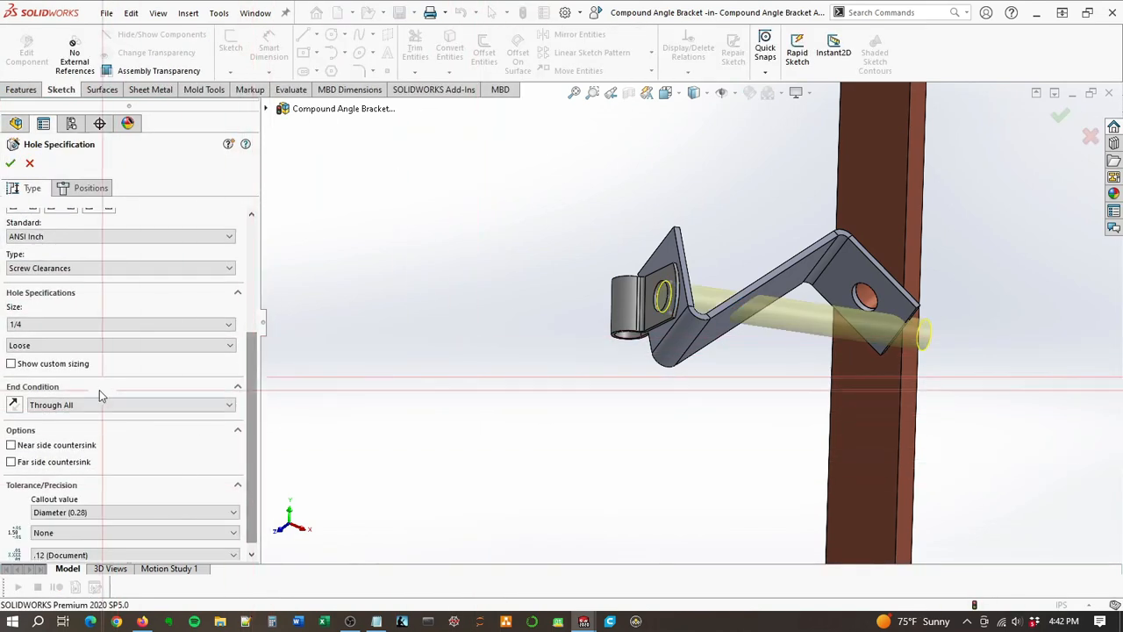
{"action": "left_click", "coordinate": [97, 406]}
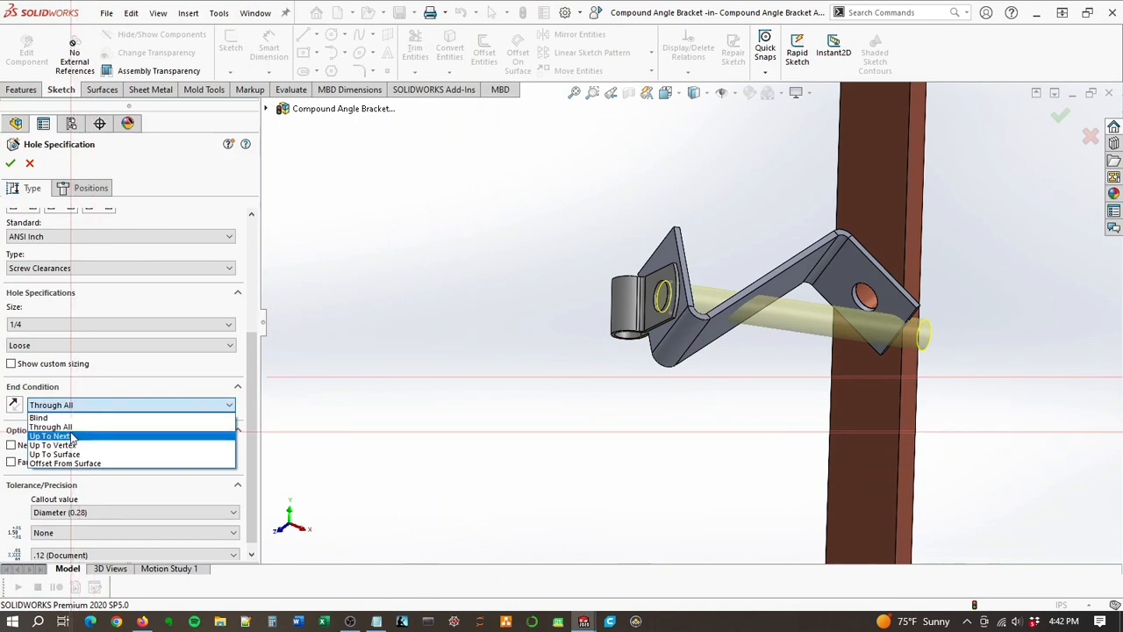
{"action": "left_click", "coordinate": [73, 436]}
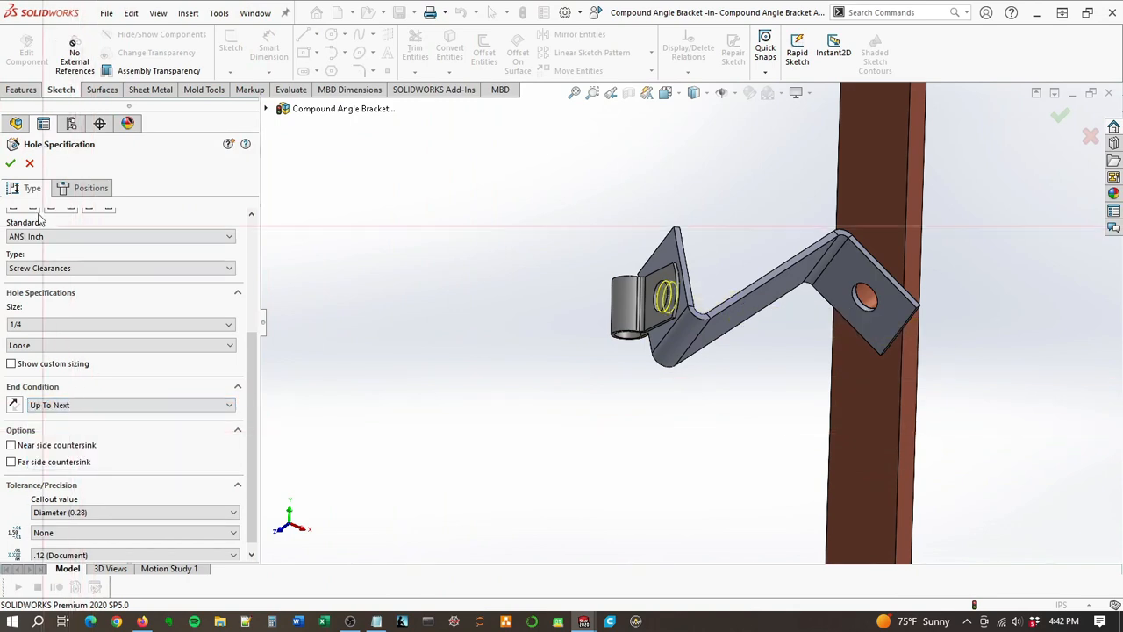
{"action": "left_click", "coordinate": [11, 164]}
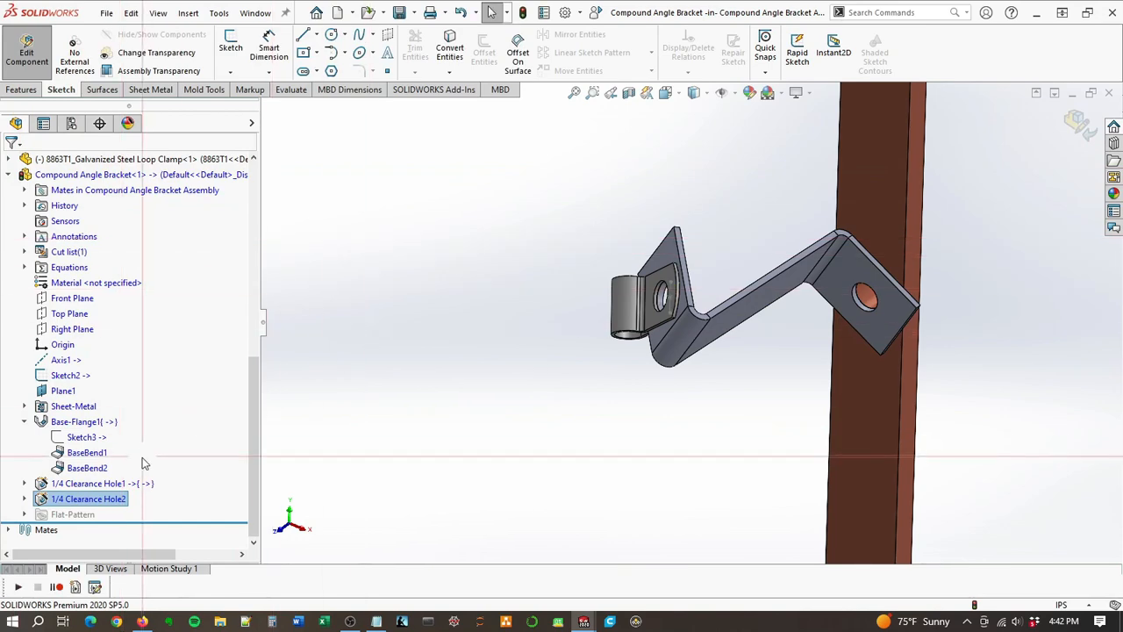
Step: Change the end condition of the busbar flange's 1/4 clearance hole to Up To Next and finish editing the bracket in context
{"action": "mouse_move", "coordinate": [665, 329]}
{"action": "middle_mouse_down"}
{"action": "mouse_move", "coordinate": [612, 321]}
{"action": "mouse_move", "coordinate": [609, 343]}
{"action": "mouse_move", "coordinate": [671, 325]}
{"action": "middle_mouse_up"}
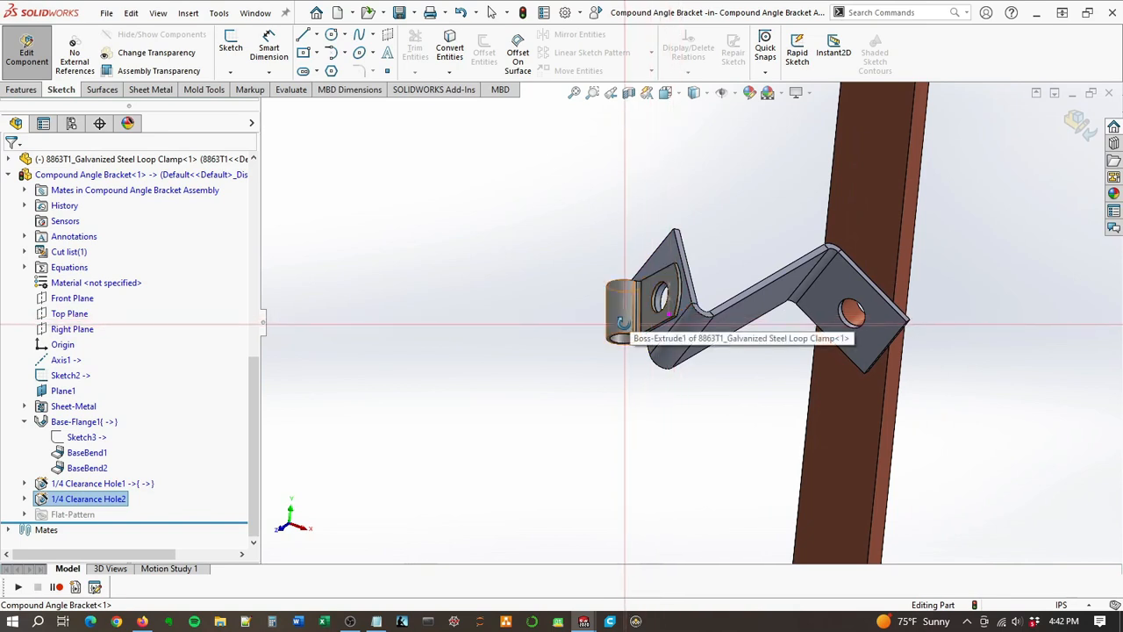
{"action": "left_click", "coordinate": [70, 489]}
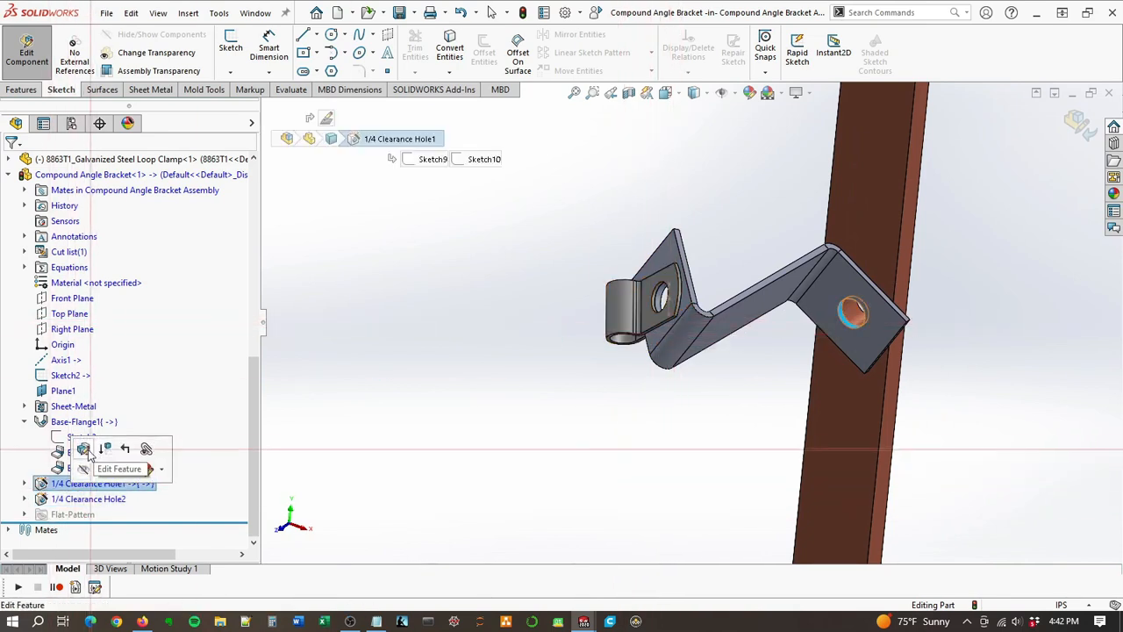
{"action": "left_click", "coordinate": [82, 449]}
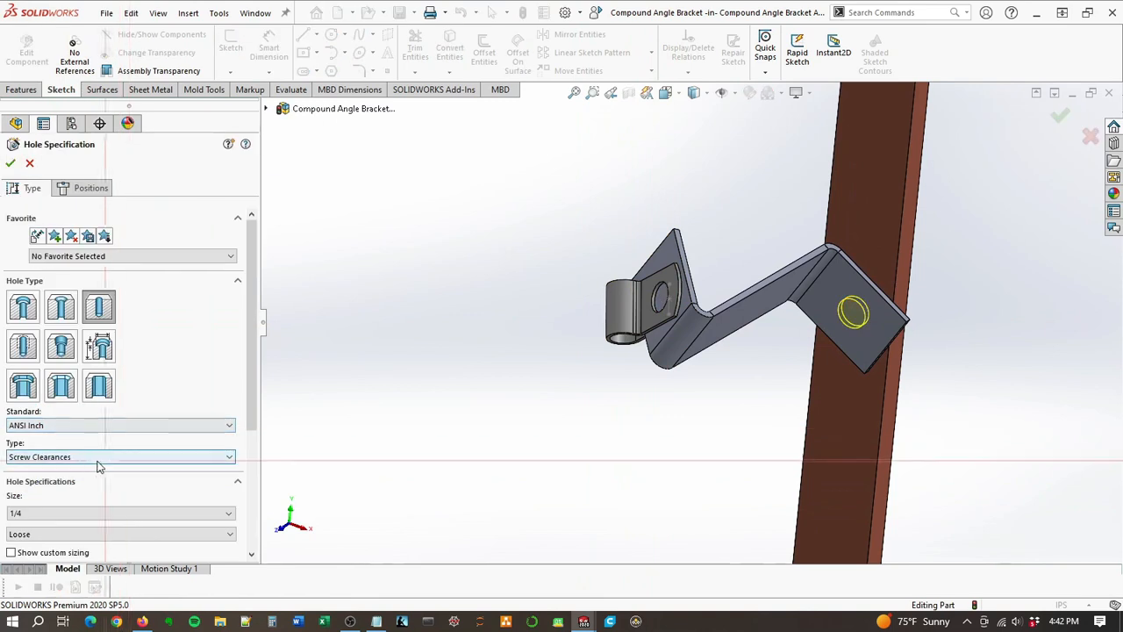
{"action": "scroll", "coordinate": [132, 483], "scroll_direction": "down", "scroll_amount": 3}
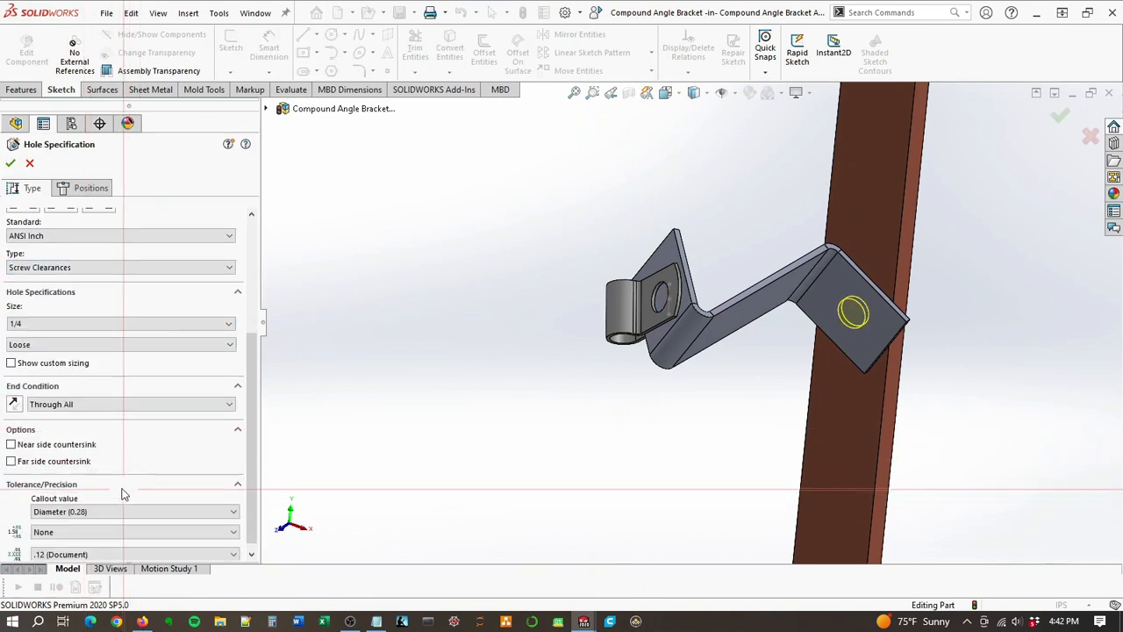
{"action": "left_click", "coordinate": [105, 404]}
{"action": "left_click", "coordinate": [63, 437]}
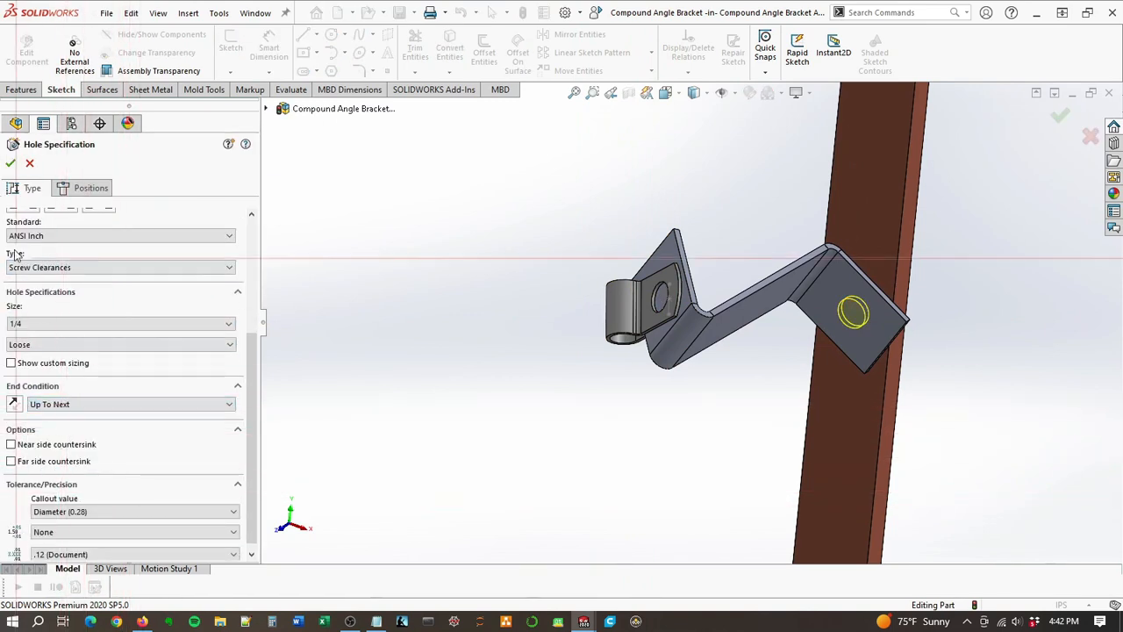
{"action": "left_click", "coordinate": [11, 165]}
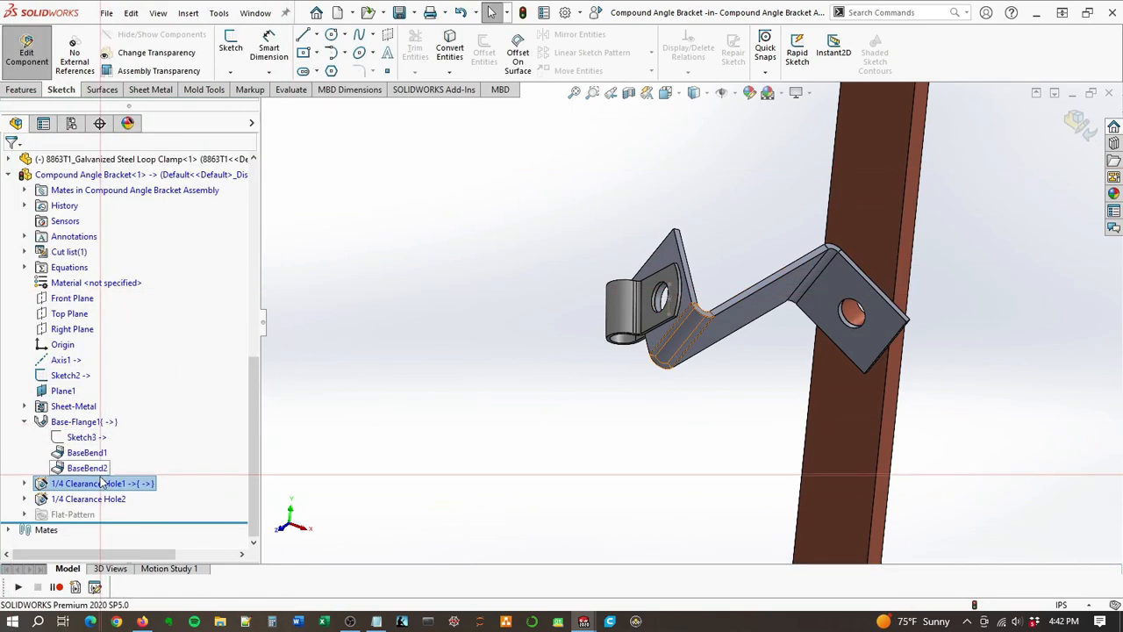
{"action": "left_click", "coordinate": [1077, 122]}
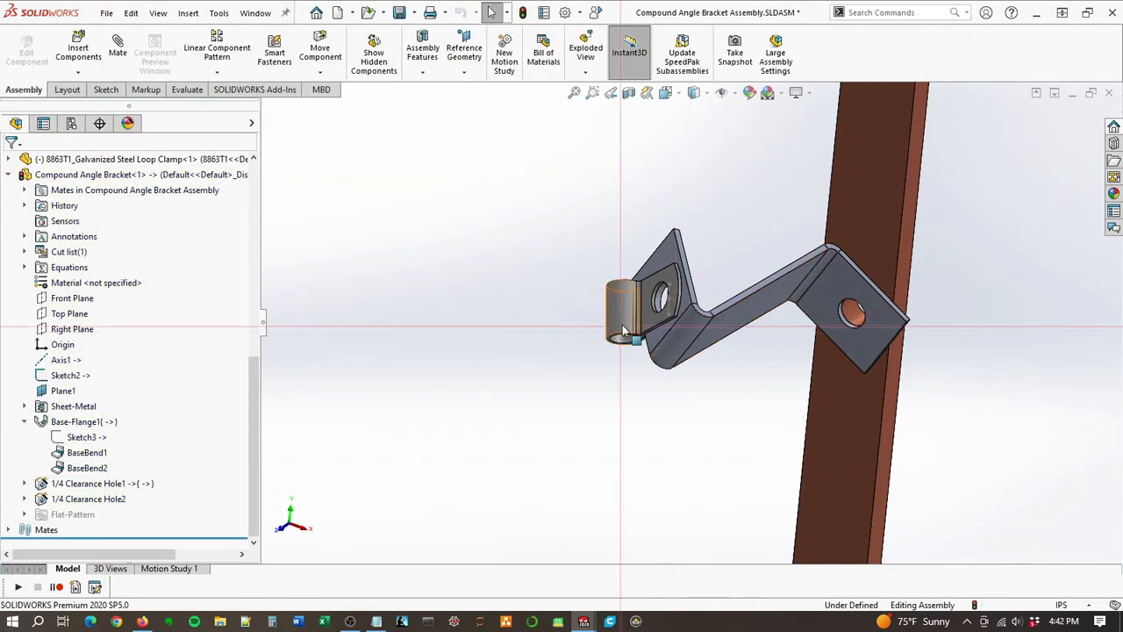
Step: Try another orientation of the loop clamp, rebuild the assembly and dismiss the rebuild messages
{"action": "middle_click_drag", "start_coordinate": [553, 340], "coordinate": [520, 378]}
{"action": "scroll", "coordinate": [633, 326], "scroll_direction": "down", "scroll_amount": 6}
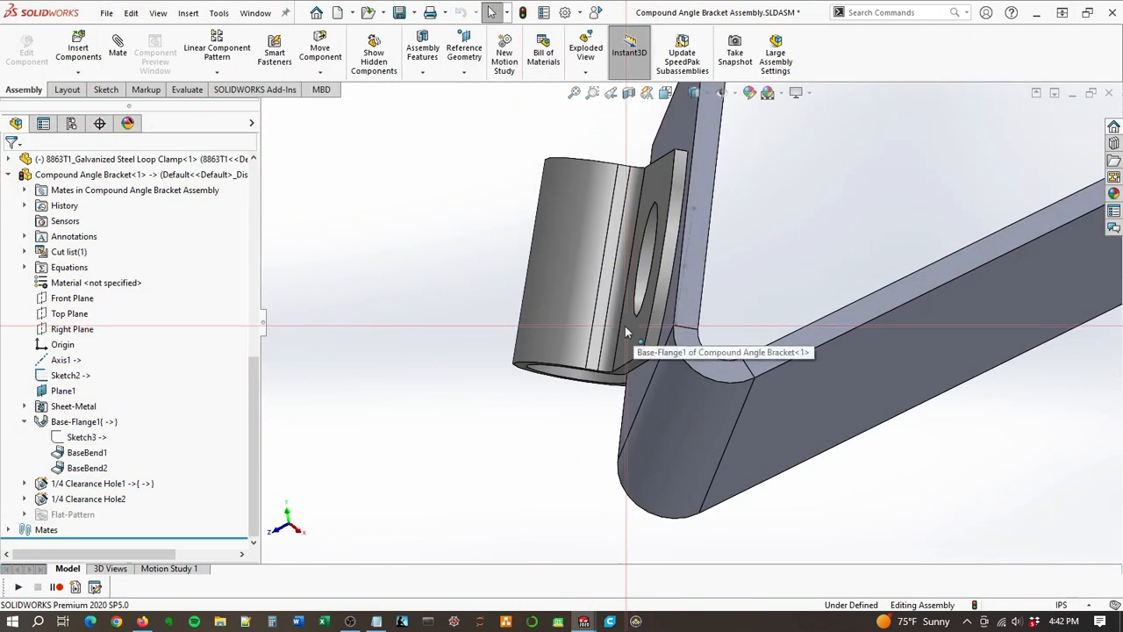
{"action": "scroll", "coordinate": [627, 326], "scroll_direction": "up", "scroll_amount": 3}
{"action": "left_click_drag", "start_coordinate": [632, 300], "coordinate": [664, 260]}
{"action": "key", "text": "ctrl+b"}
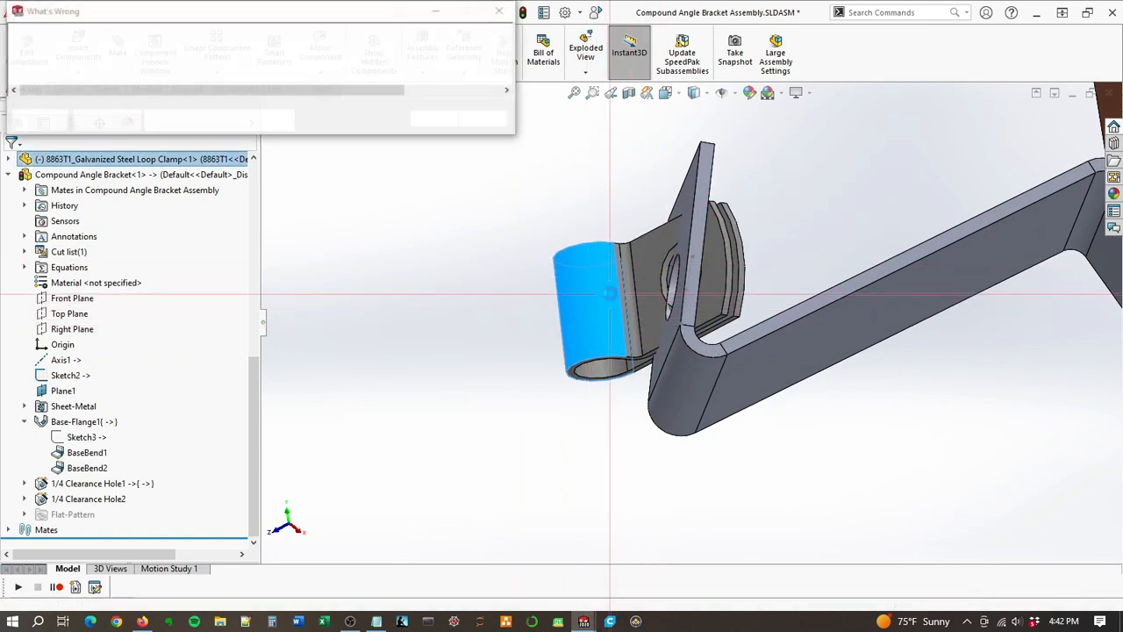
{"action": "left_click_drag", "start_coordinate": [566, 261], "coordinate": [575, 261]}
{"action": "scroll", "coordinate": [727, 322], "scroll_direction": "up", "scroll_amount": 8}
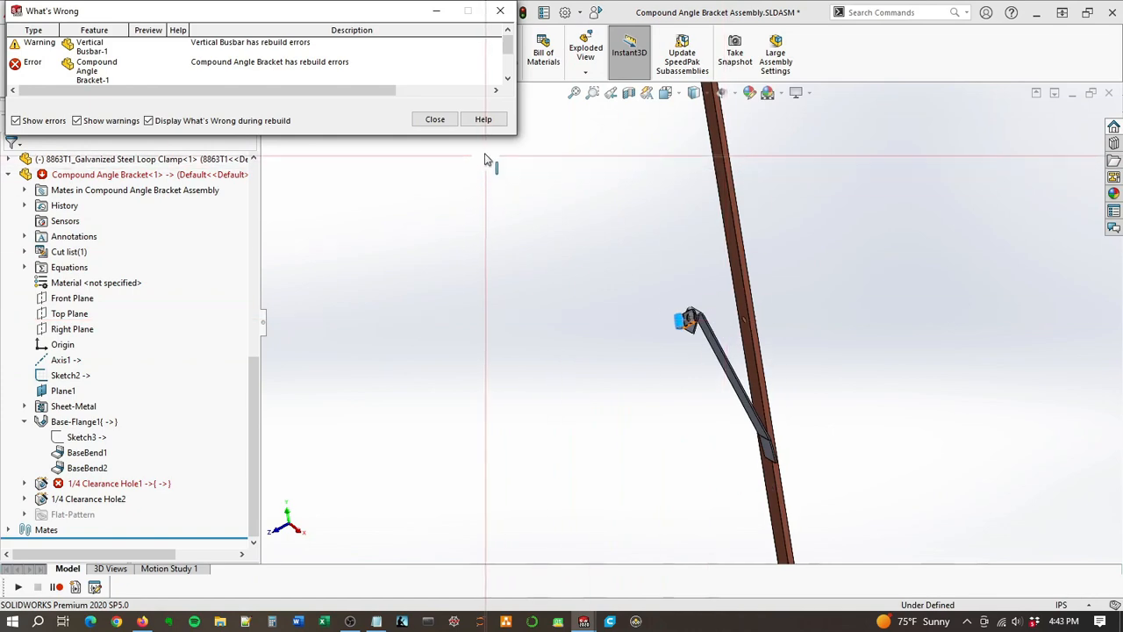
{"action": "left_click", "coordinate": [435, 120]}
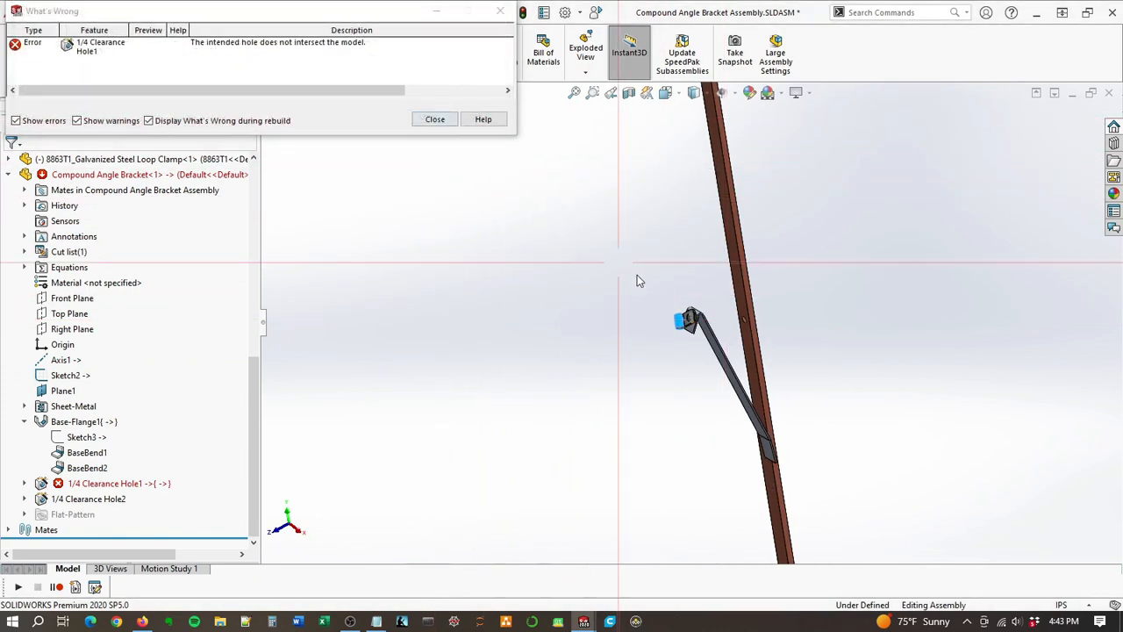
{"action": "left_click", "coordinate": [434, 120]}
Step: Turn the loop clamp back toward the busbar and rebuild the assembly to update the bracket
{"action": "middle_click_drag", "start_coordinate": [752, 351], "coordinate": [833, 276]}
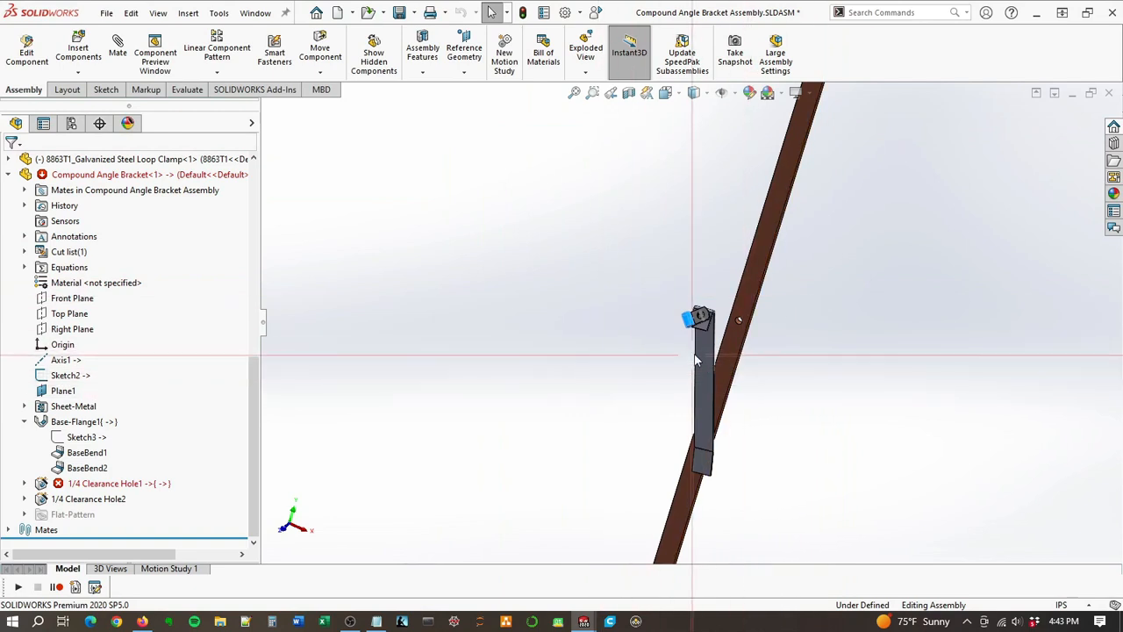
{"action": "scroll", "coordinate": [703, 343], "scroll_direction": "down", "scroll_amount": 5}
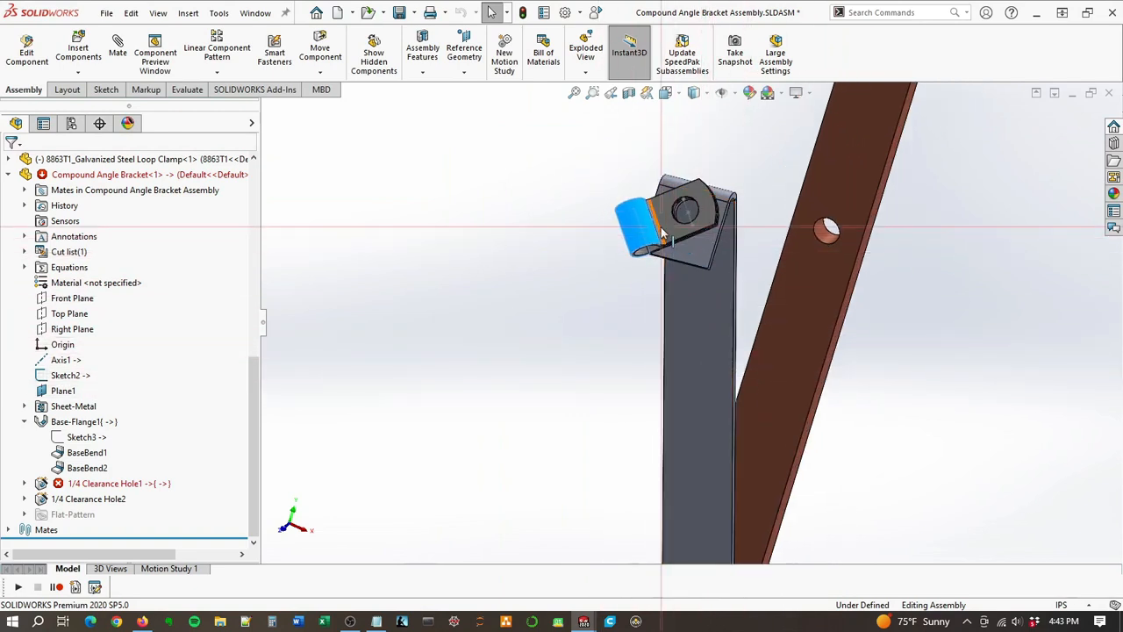
{"action": "left_click_drag", "start_coordinate": [670, 232], "coordinate": [650, 290]}
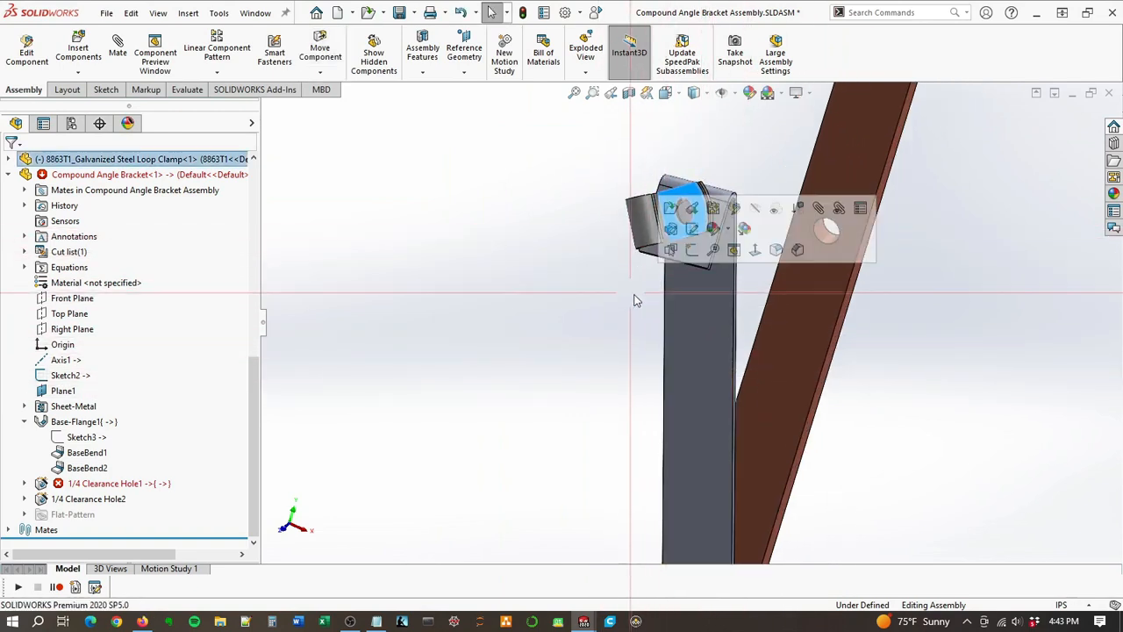
{"action": "key", "text": "ctrl+b"}
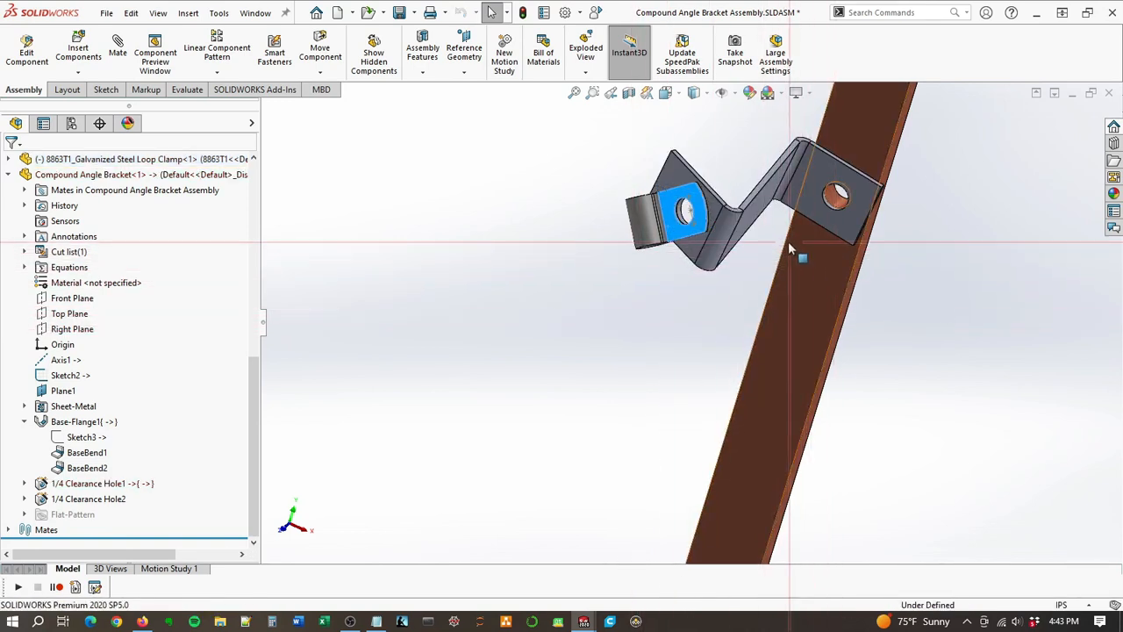
Step: Turn the loop clamp's loop downward, then outward away from the busbar, rebuilding the assembly after each orientation
{"action": "middle_click_drag", "start_coordinate": [804, 215], "coordinate": [621, 182]}
{"action": "left_click_drag", "start_coordinate": [622, 183], "coordinate": [439, 377]}
{"action": "key", "text": "ctrl+b"}
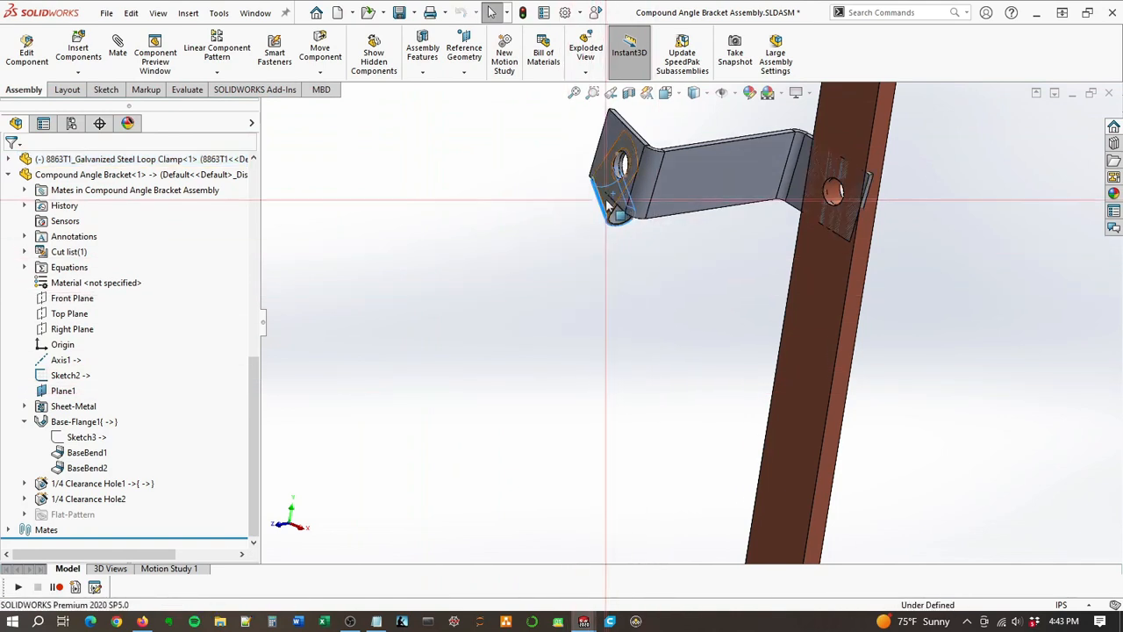
{"action": "left_click_drag", "start_coordinate": [605, 199], "coordinate": [731, 614]}
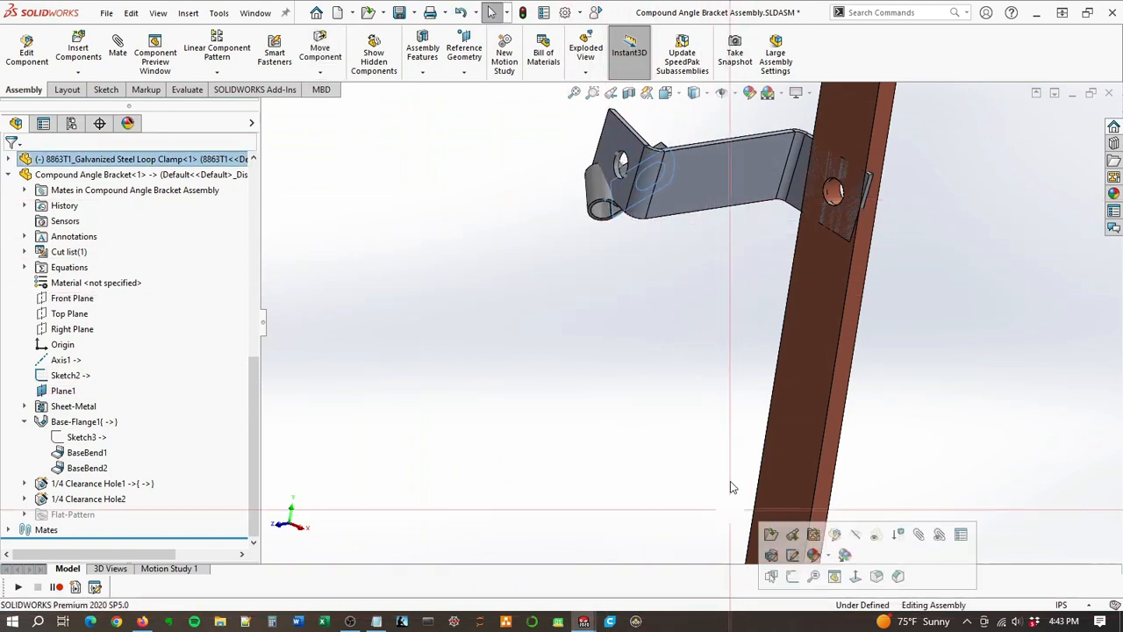
{"action": "key", "text": "ctrl+b"}
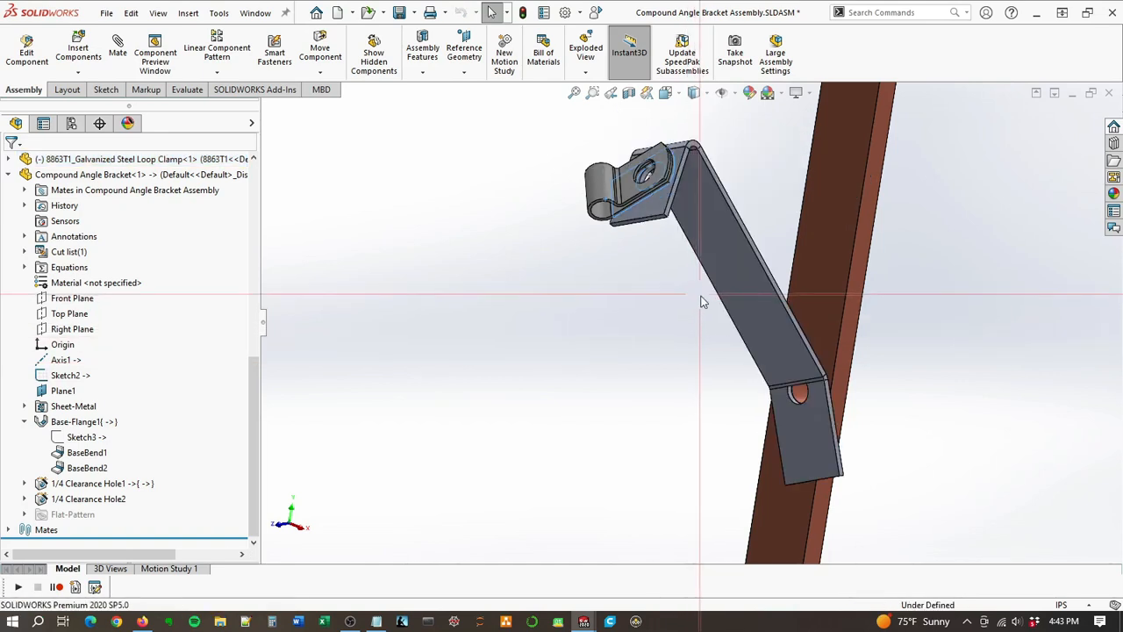
Step: Swing the loop clamp's loop down at a steeper angle and rebuild the assembly to test the bracket
{"action": "left_click_drag", "start_coordinate": [612, 209], "coordinate": [626, 269]}
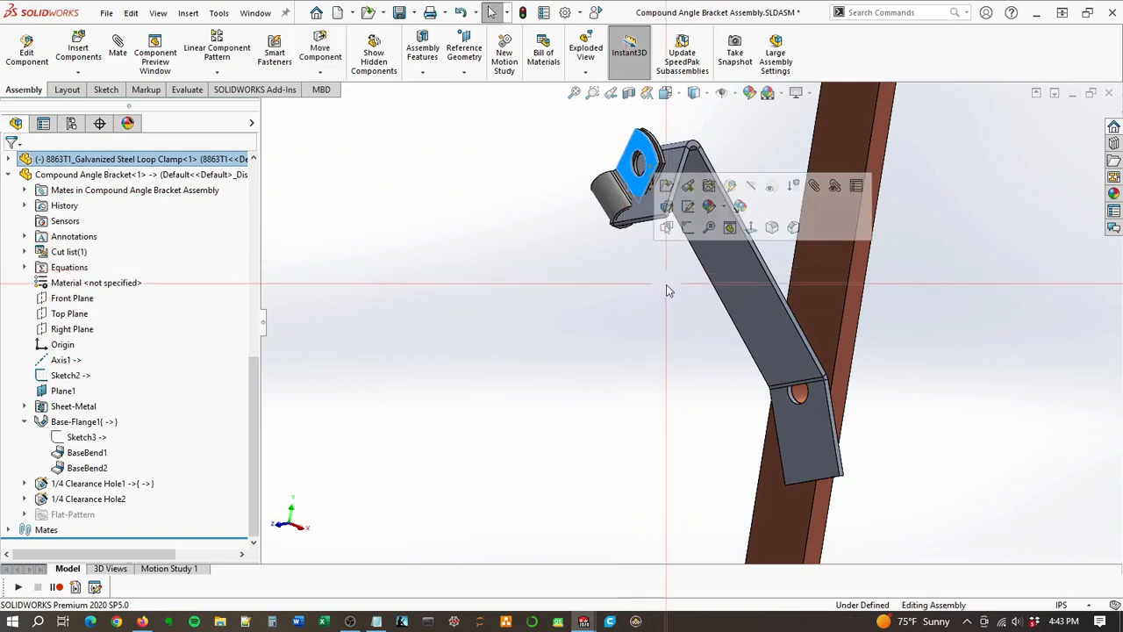
{"action": "key", "text": "ctrl+z"}
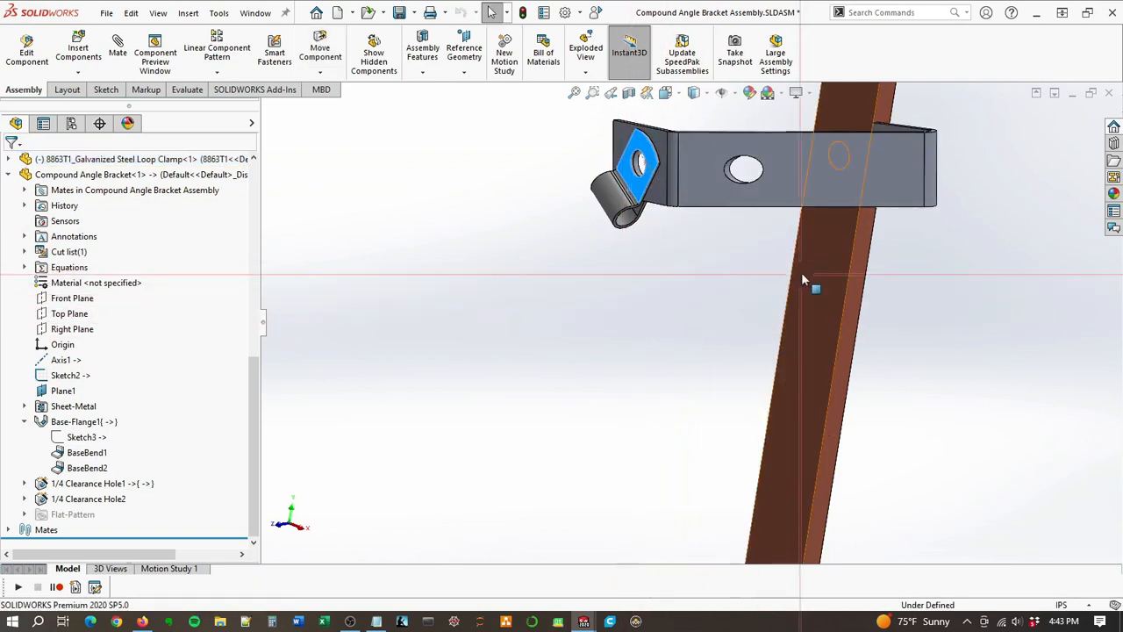
{"action": "middle_click_drag", "start_coordinate": [841, 197], "coordinate": [856, 328]}
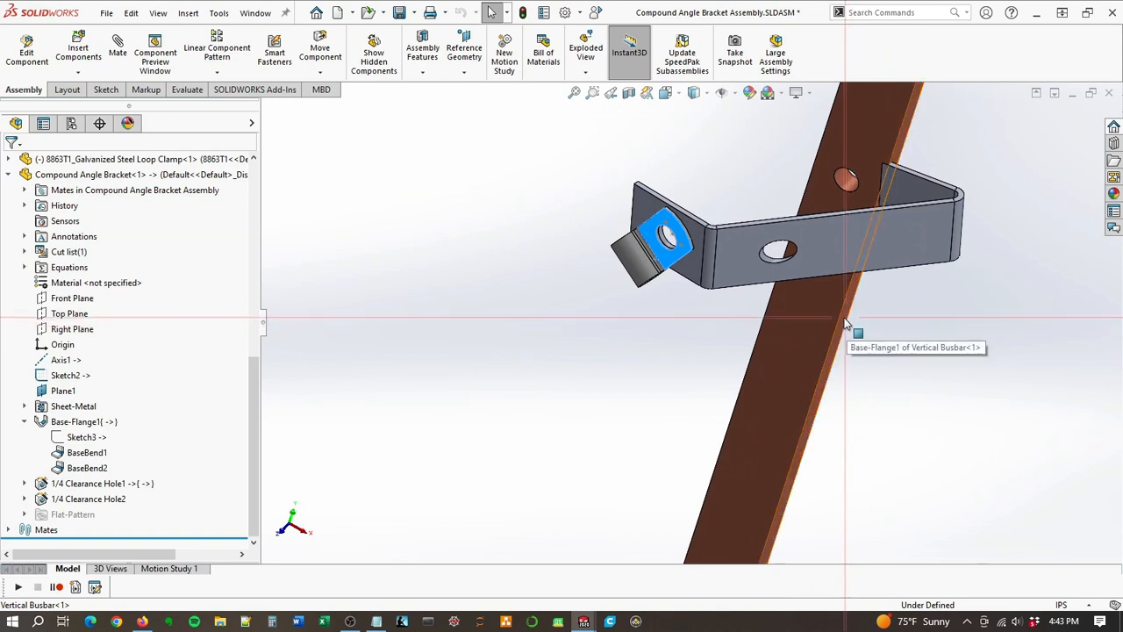
Step: Rotate the loop clamp until its loop points away from the busbar, rebuild the assembly and examine the clamp flange up close
{"action": "left_click_drag", "start_coordinate": [662, 261], "coordinate": [677, 322]}
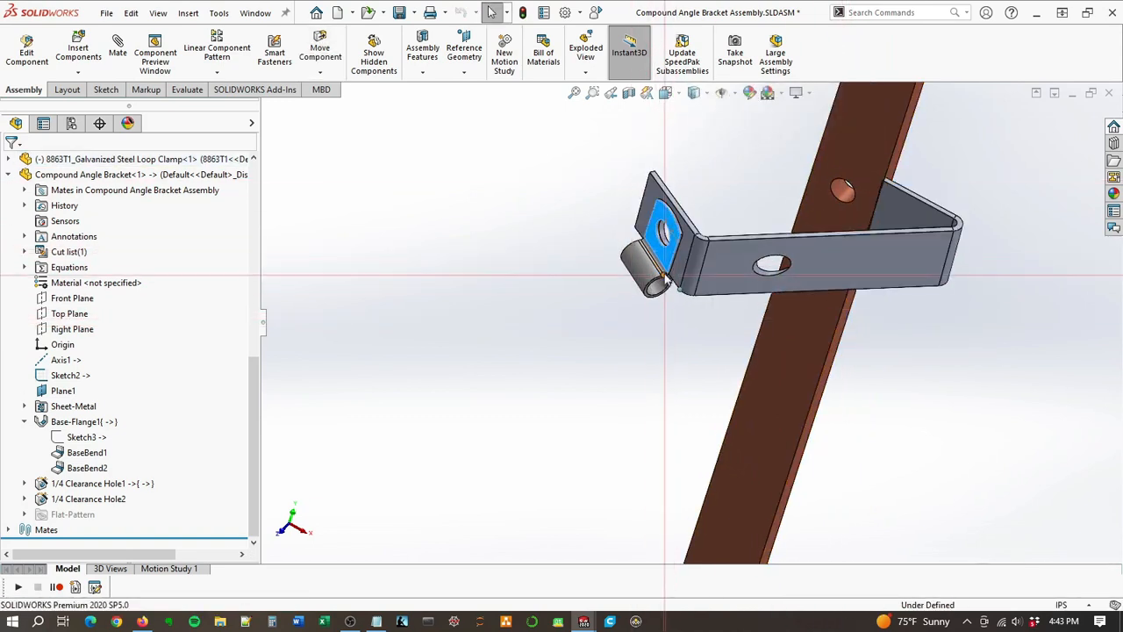
{"action": "mouse_move", "coordinate": [667, 279]}
{"action": "left_mouse_down"}
{"action": "mouse_move", "coordinate": [654, 183]}
{"action": "mouse_move", "coordinate": [659, 286]}
{"action": "left_mouse_up"}
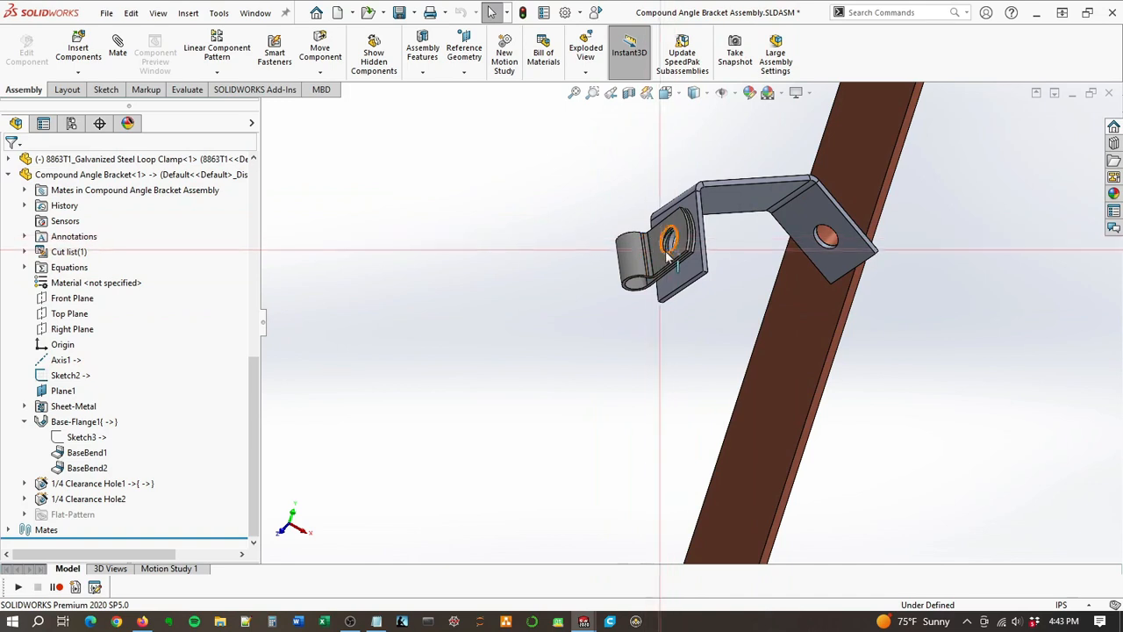
{"action": "scroll", "coordinate": [685, 231], "scroll_direction": "down", "scroll_amount": 5}
{"action": "scroll", "coordinate": [685, 233], "scroll_direction": "down", "scroll_amount": 1}
{"action": "scroll", "coordinate": [723, 233], "scroll_direction": "up", "scroll_amount": 1}
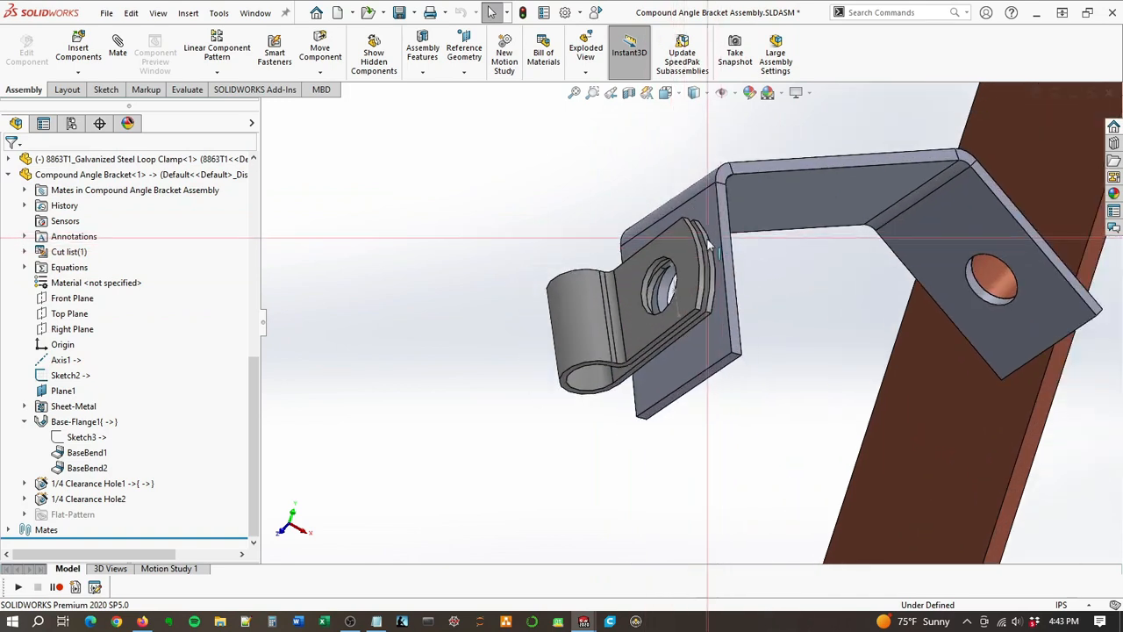